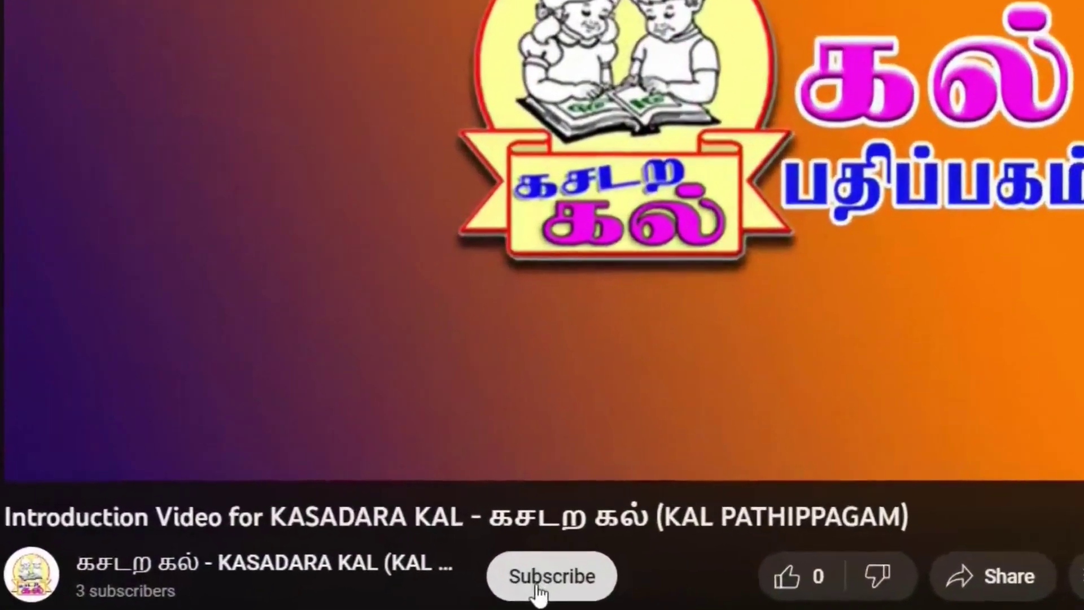
Subscribe to the channel with All-uploads notifications and like the introduction video
click(551, 589)
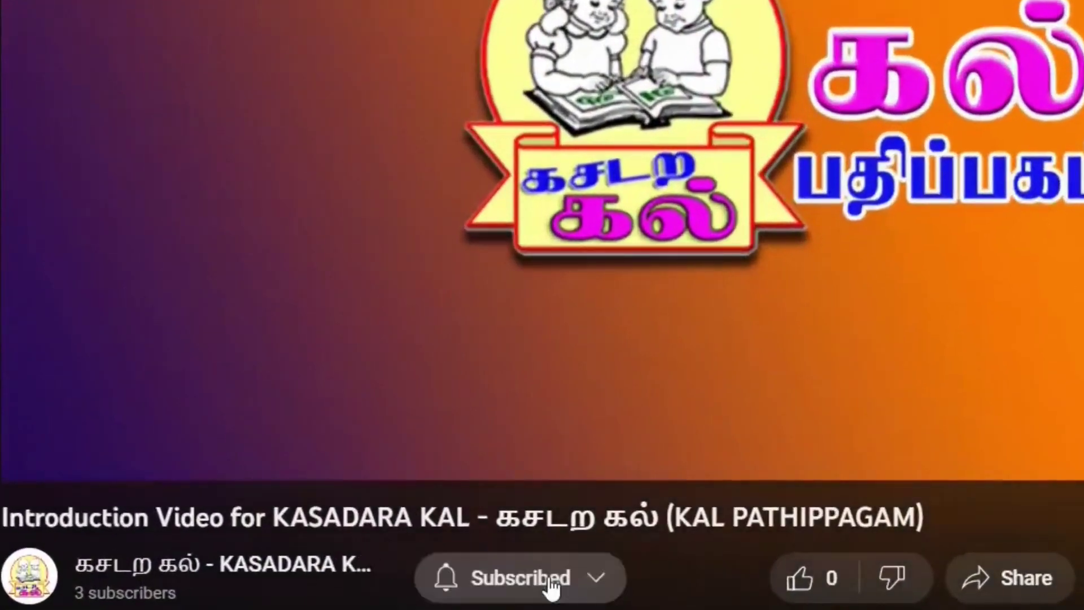
click(449, 582)
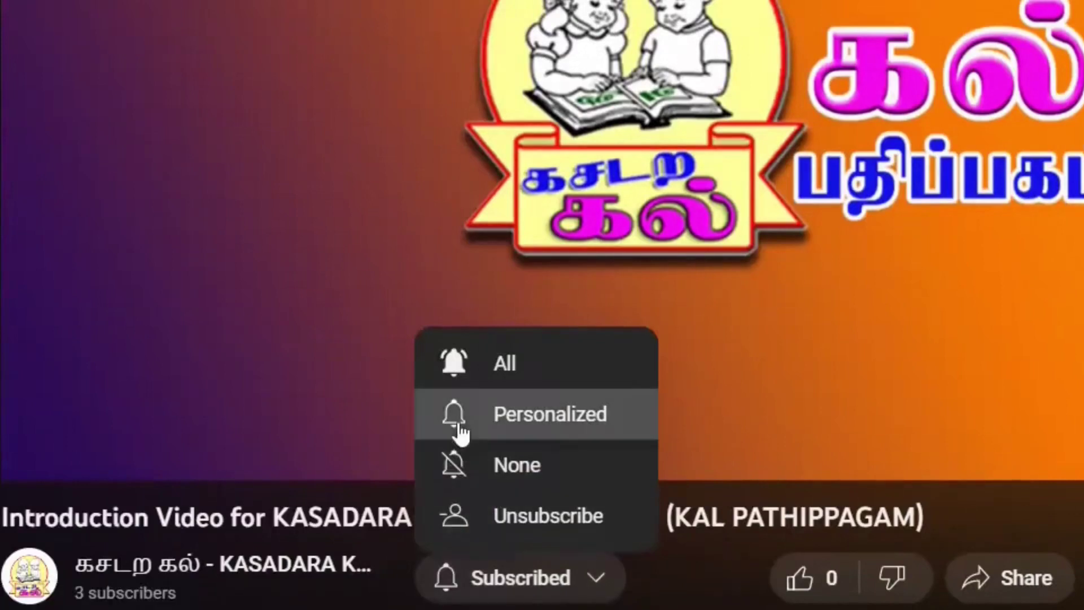
click(464, 377)
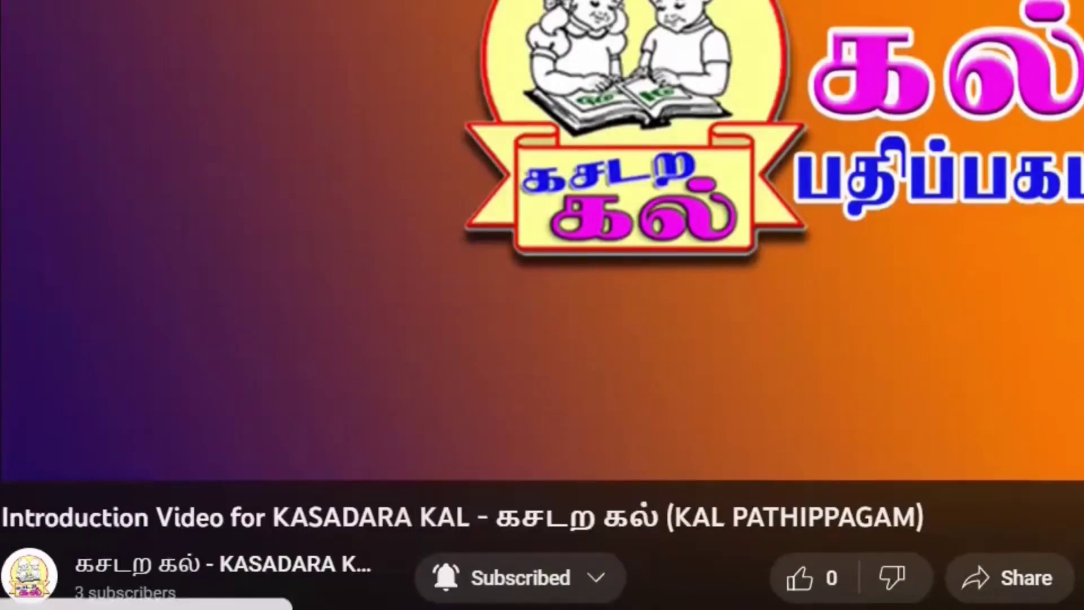
click(842, 581)
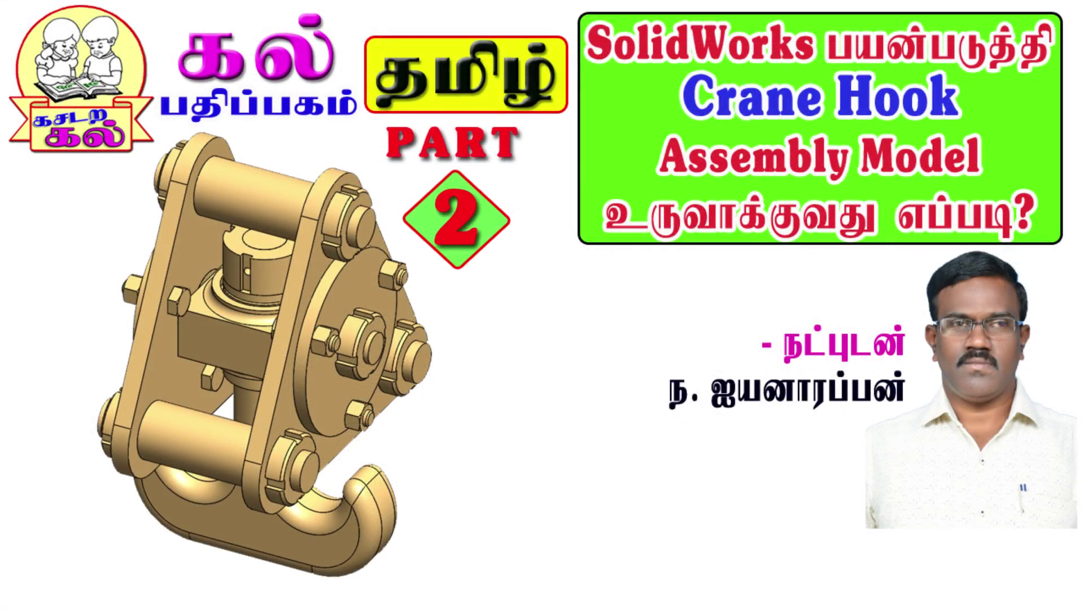
Switch from the video to the empty SOLIDWORKS 2020 window
key(alt+Tab)
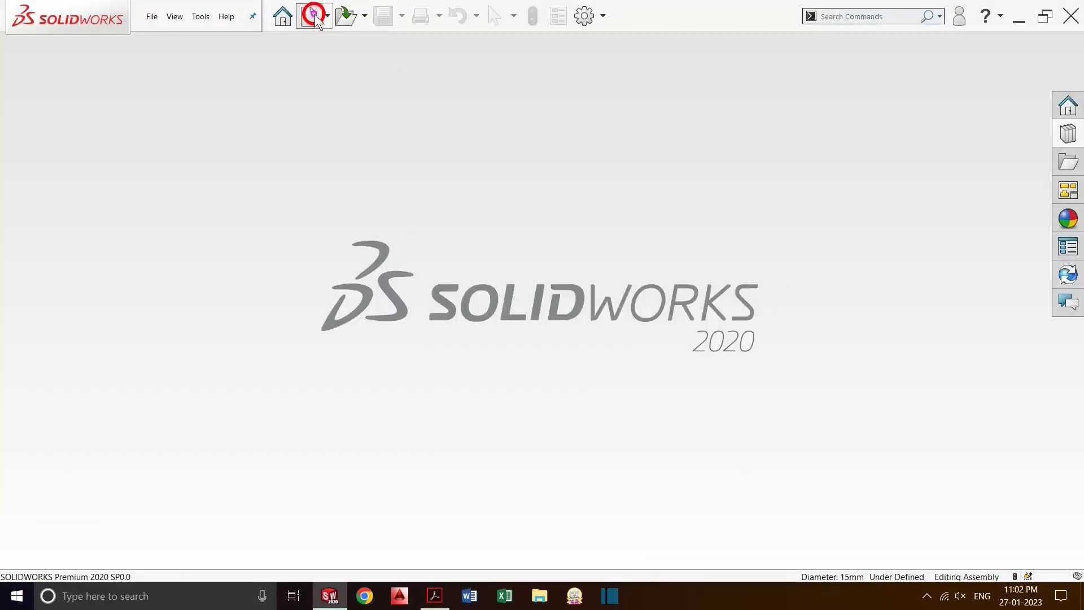
Create a new assembly and choose parts 4.4, 4.5, 4.6 and 4.8 to insert
click(314, 14)
click(466, 437)
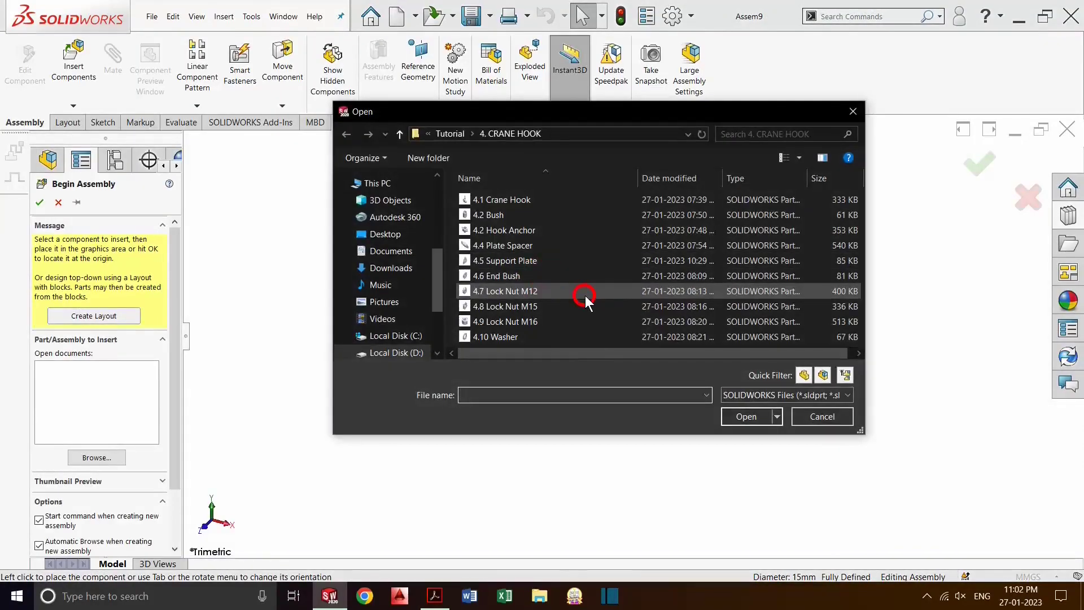
click(524, 246)
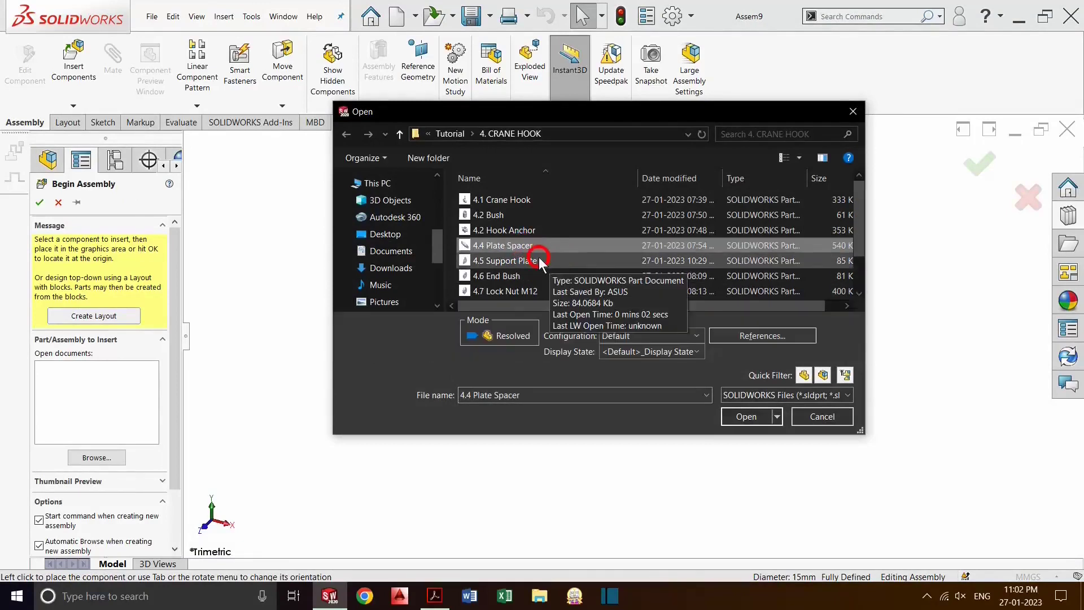
ctrl+click(533, 262)
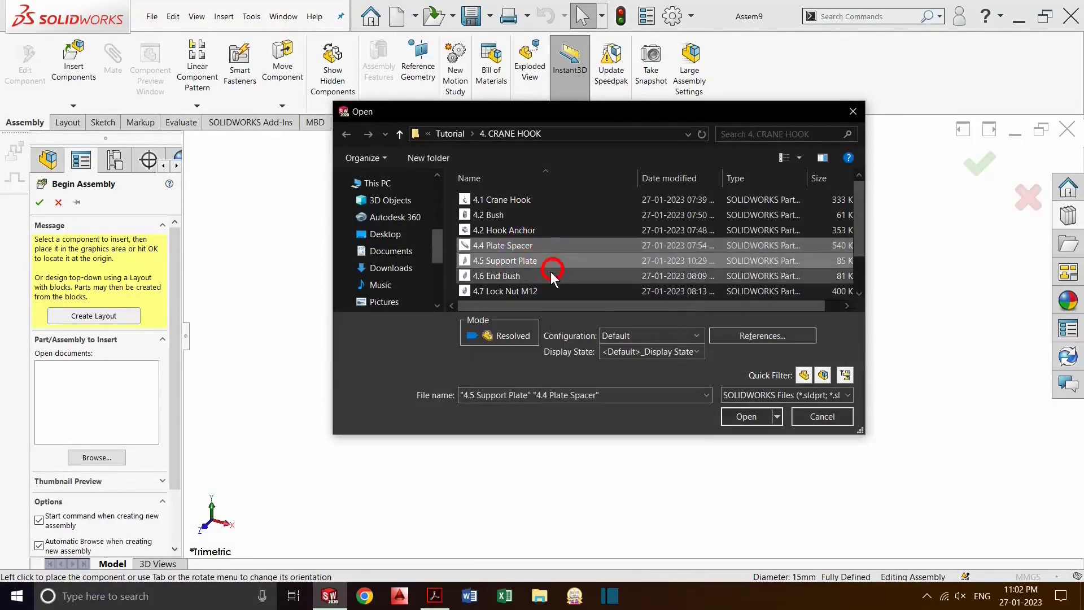
ctrl+click(511, 276)
scroll(553, 273, down, 1)
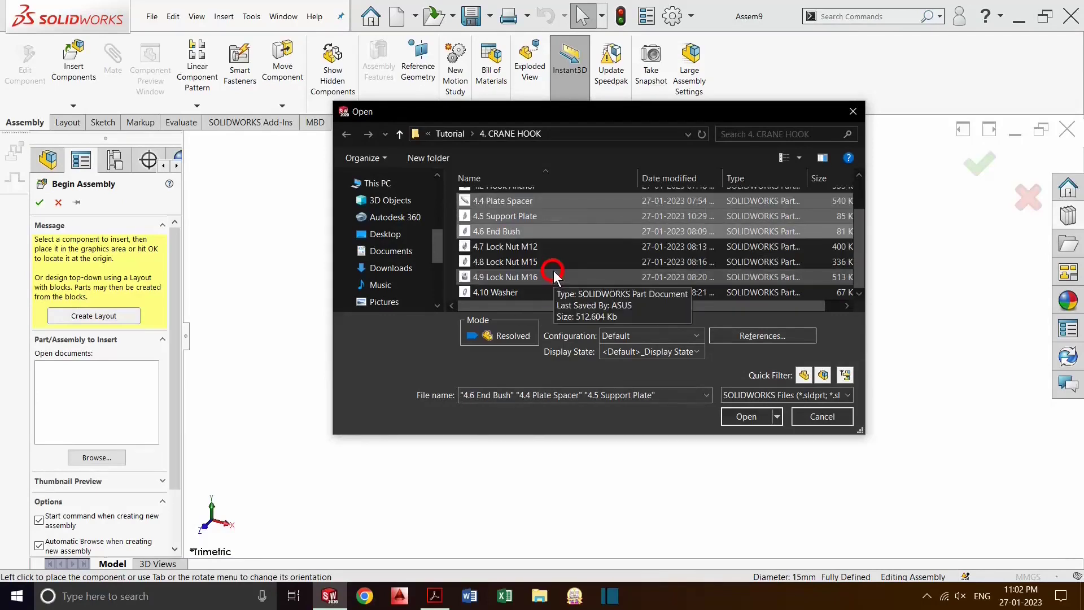
ctrl+click(533, 262)
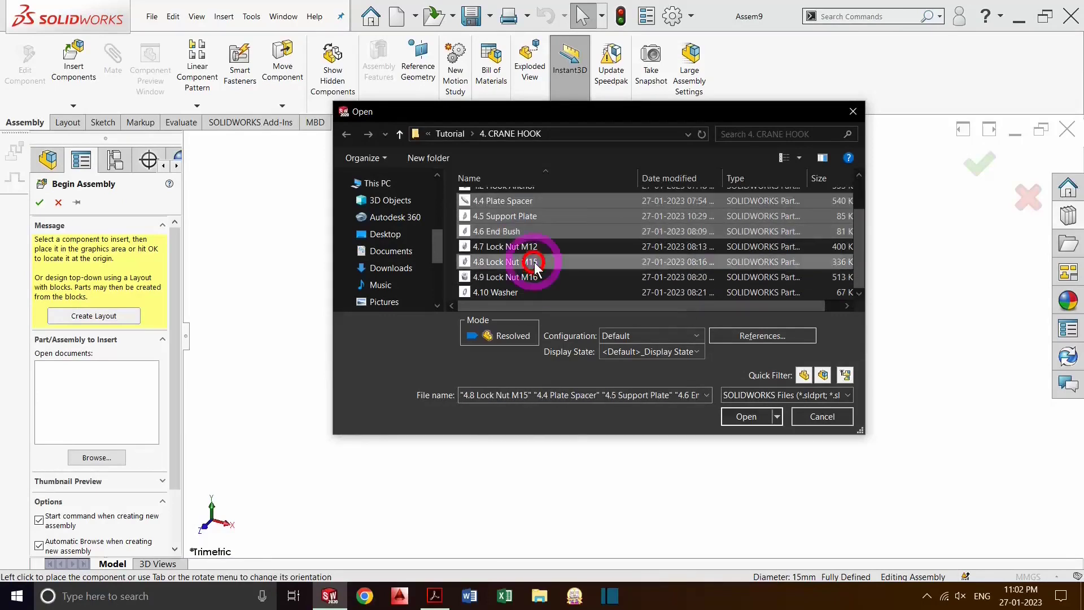
click(745, 417)
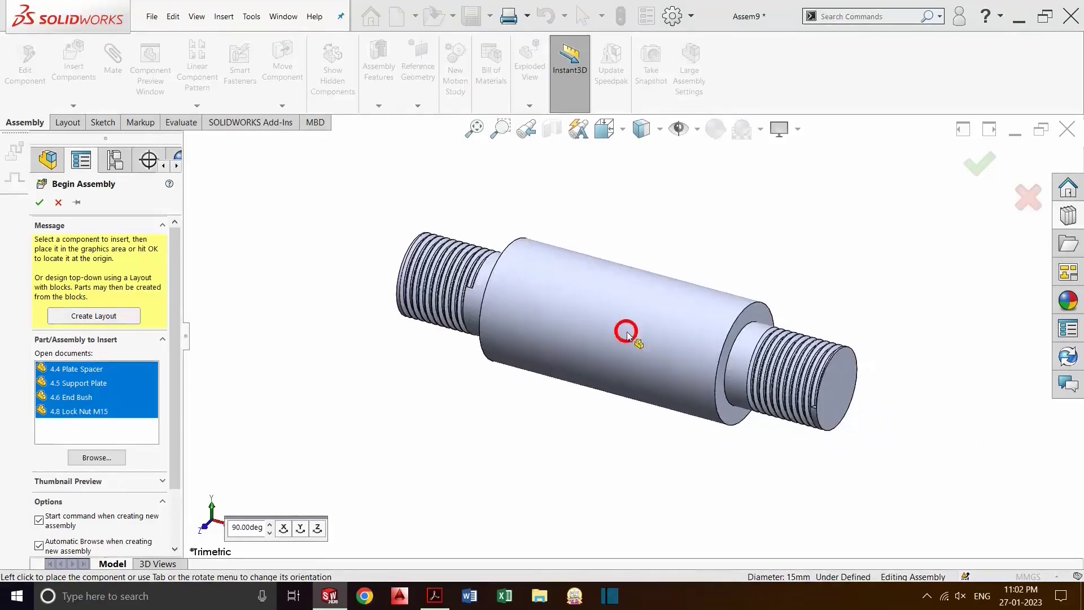
Place the Plate Spacer, Support Plate, End Bush and Lock Nut M15 in the assembly
click(585, 306)
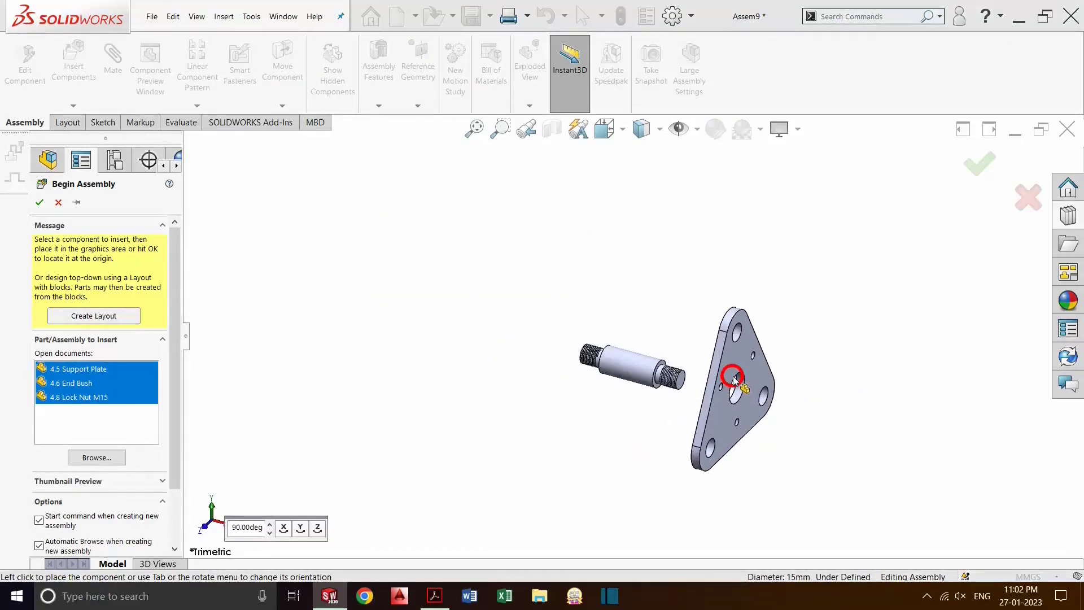
click(732, 377)
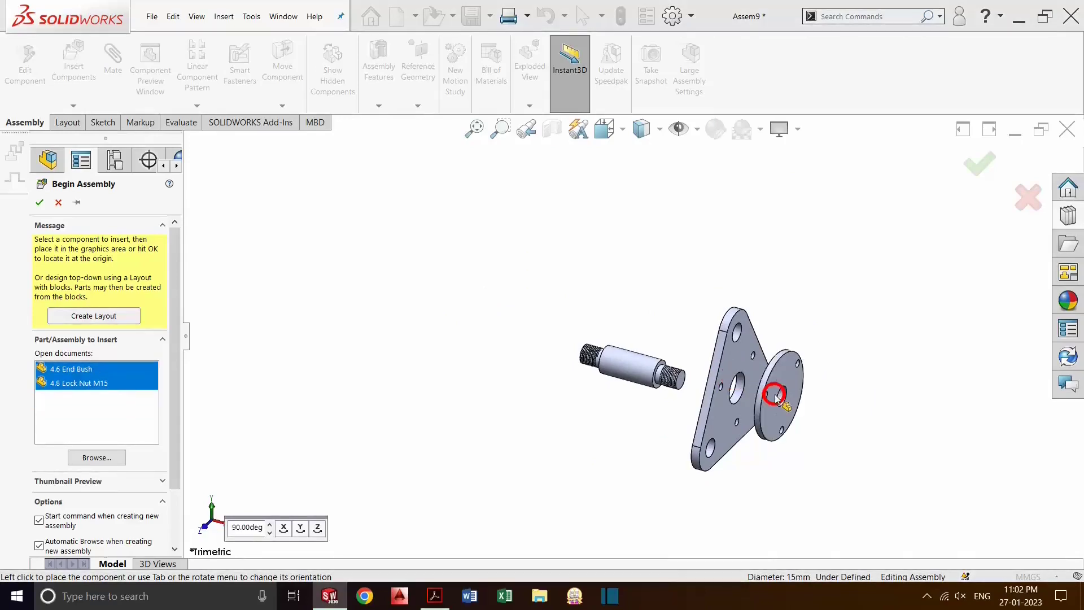
click(802, 424)
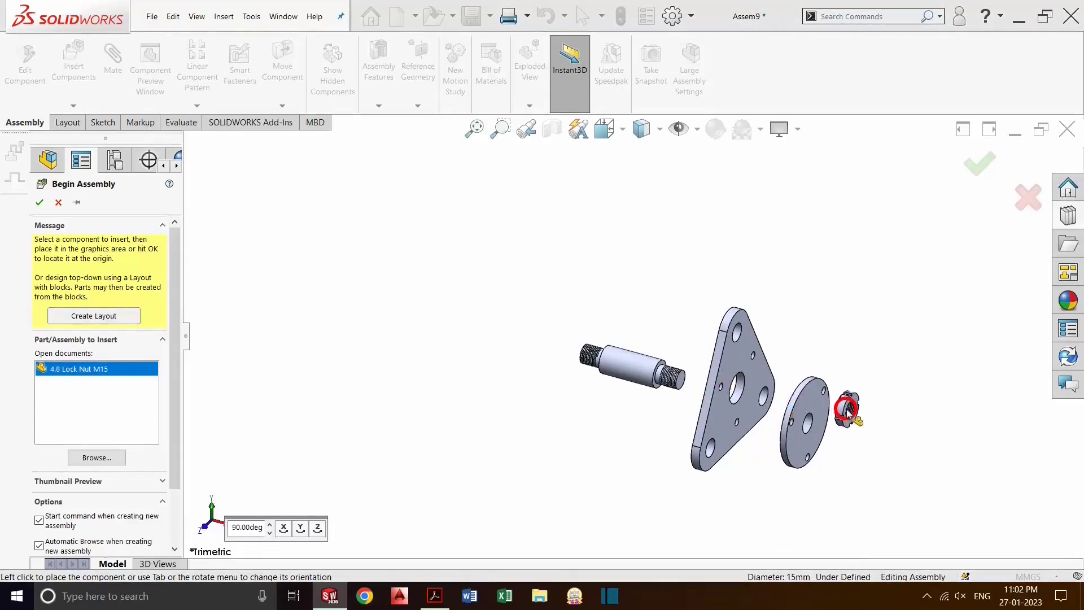
click(826, 330)
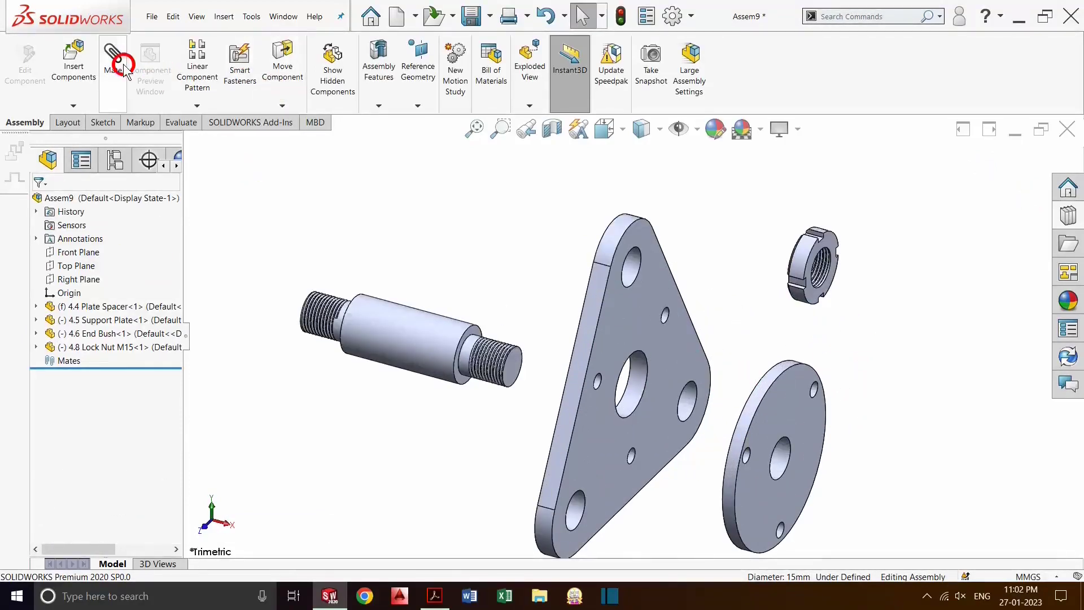
Mate the End Bush concentric with the Support Plate's centre hole
click(114, 63)
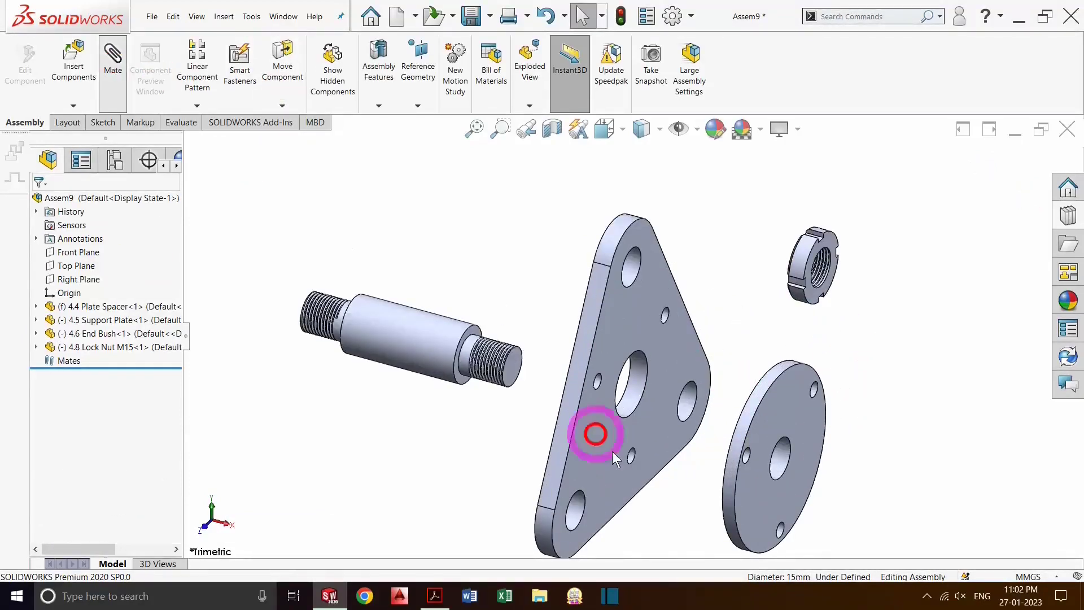
click(634, 410)
middle_drag(751, 482, 774, 498)
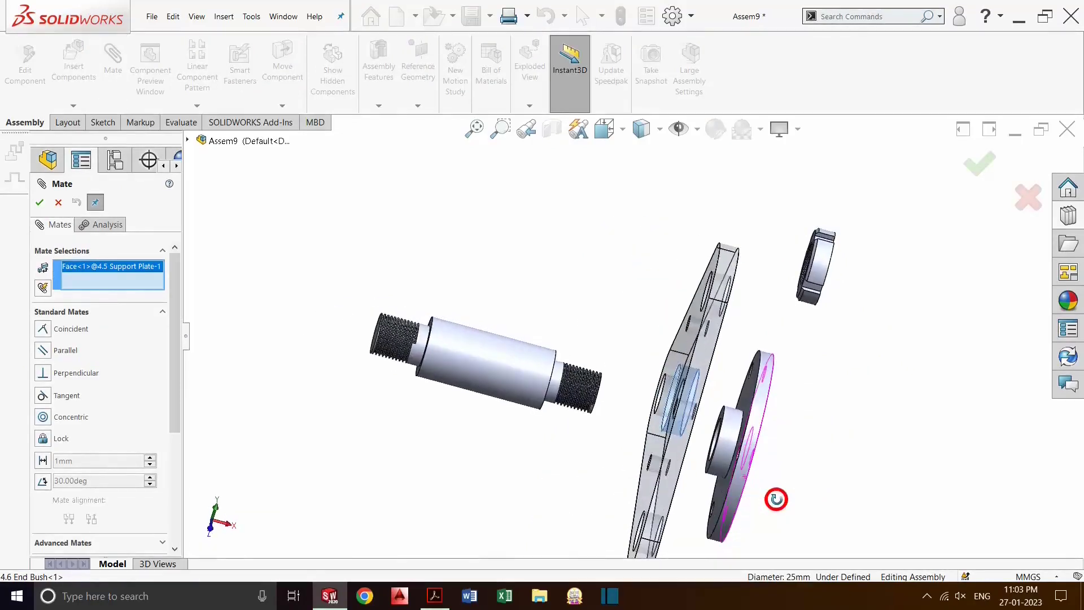
scroll(734, 468, down, 5)
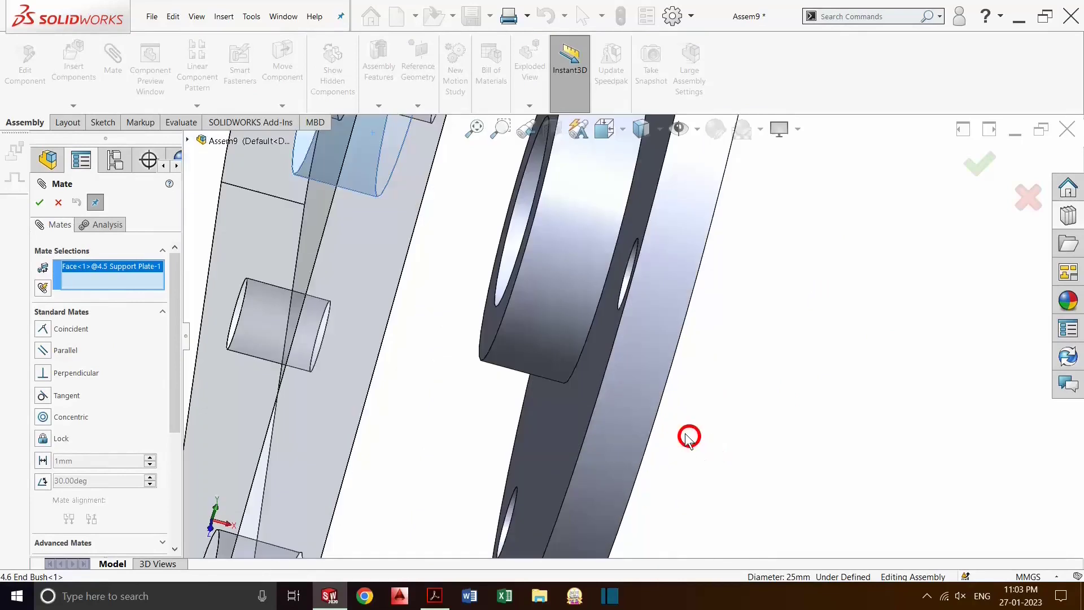
click(580, 354)
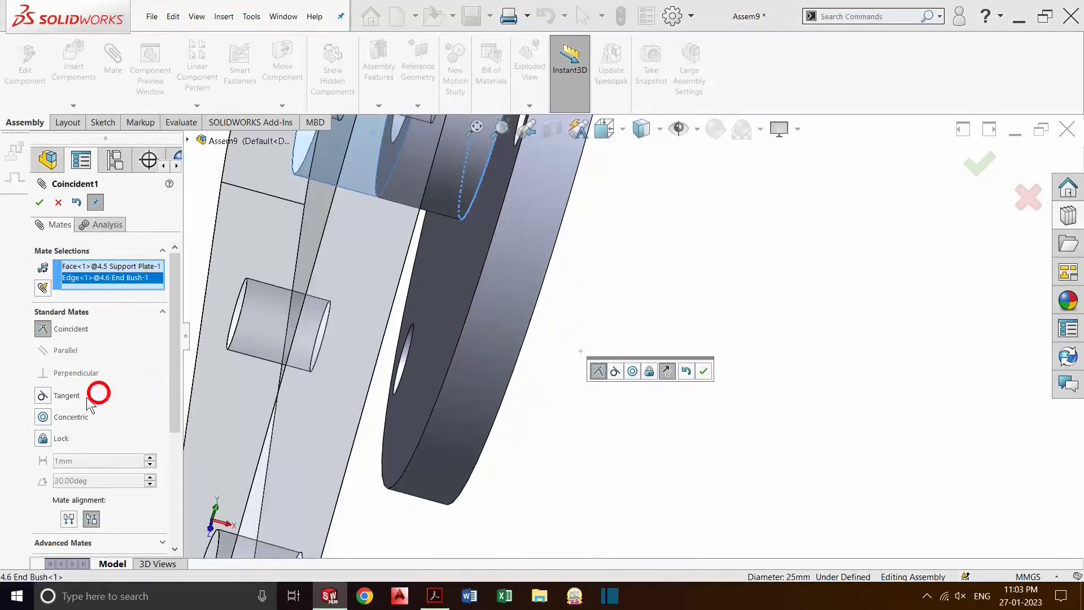
click(42, 417)
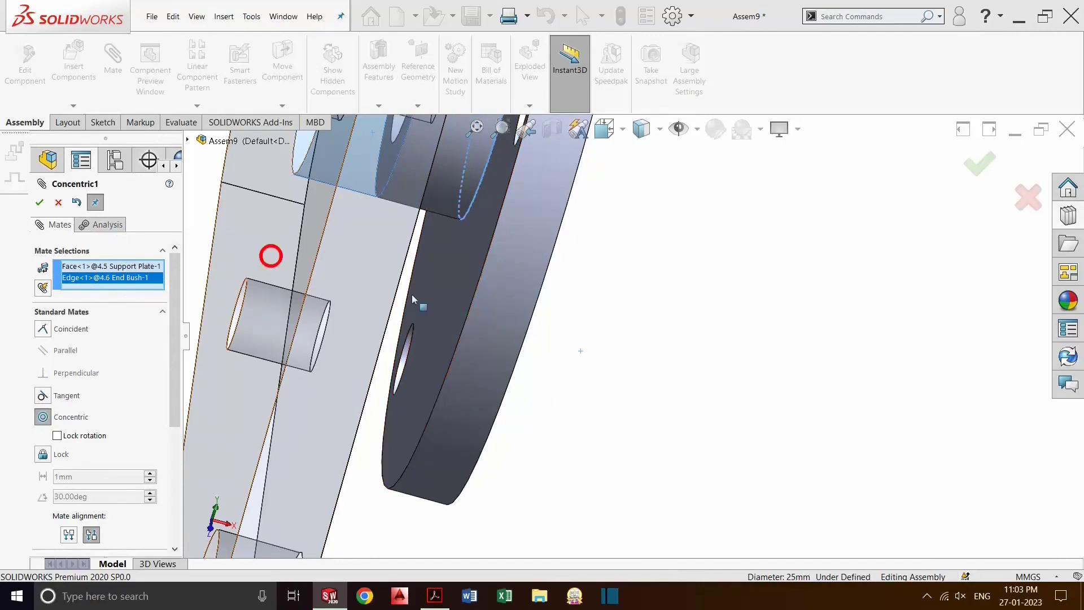
click(40, 202)
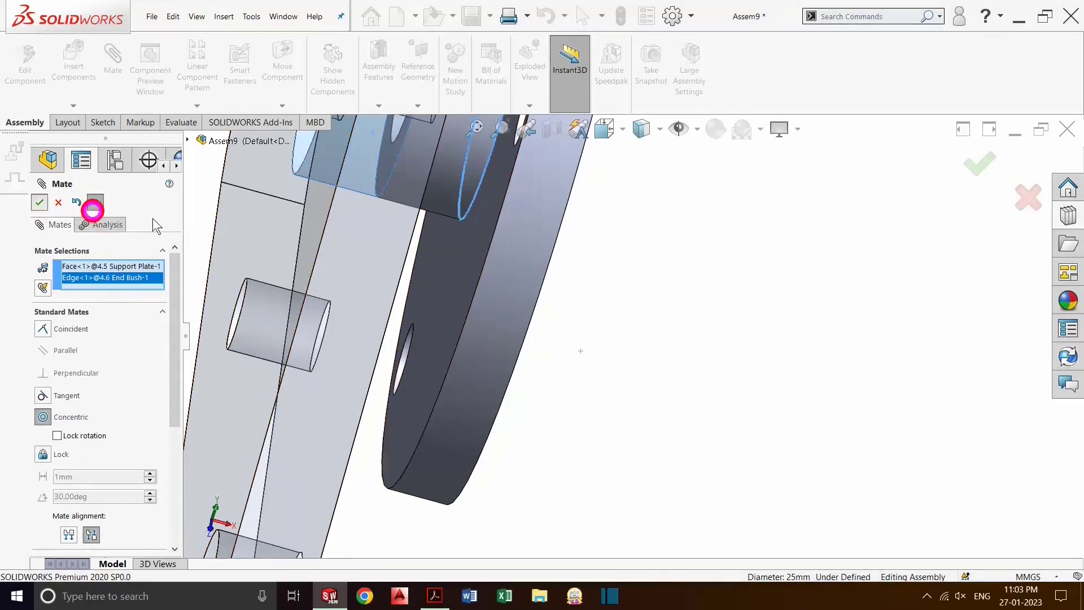
Mate the End Bush's flat face coincident with the Support Plate face
click(463, 278)
scroll(477, 394, down, 3)
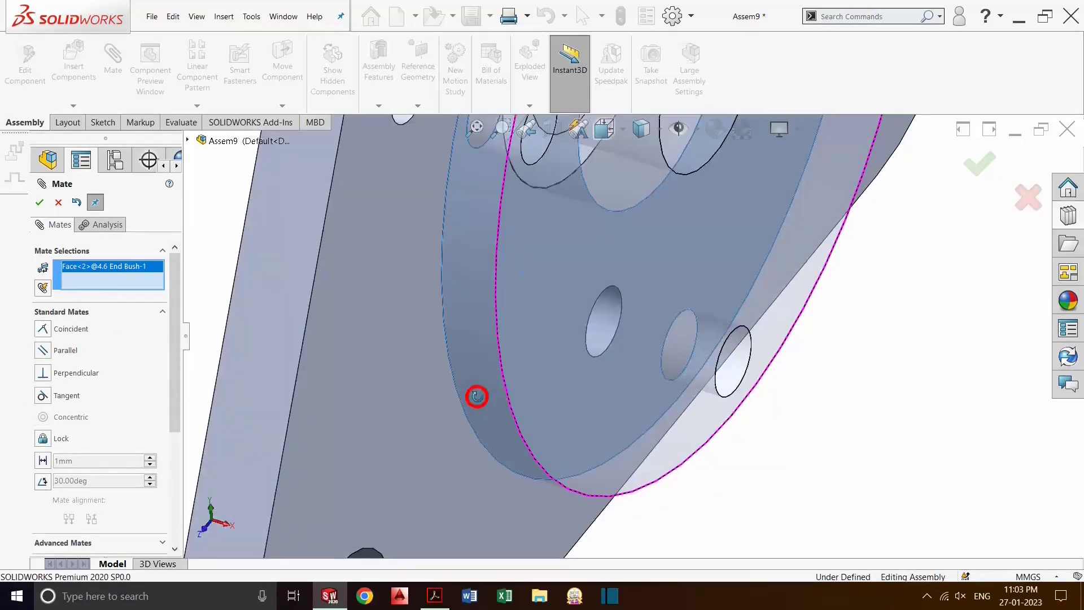
click(386, 356)
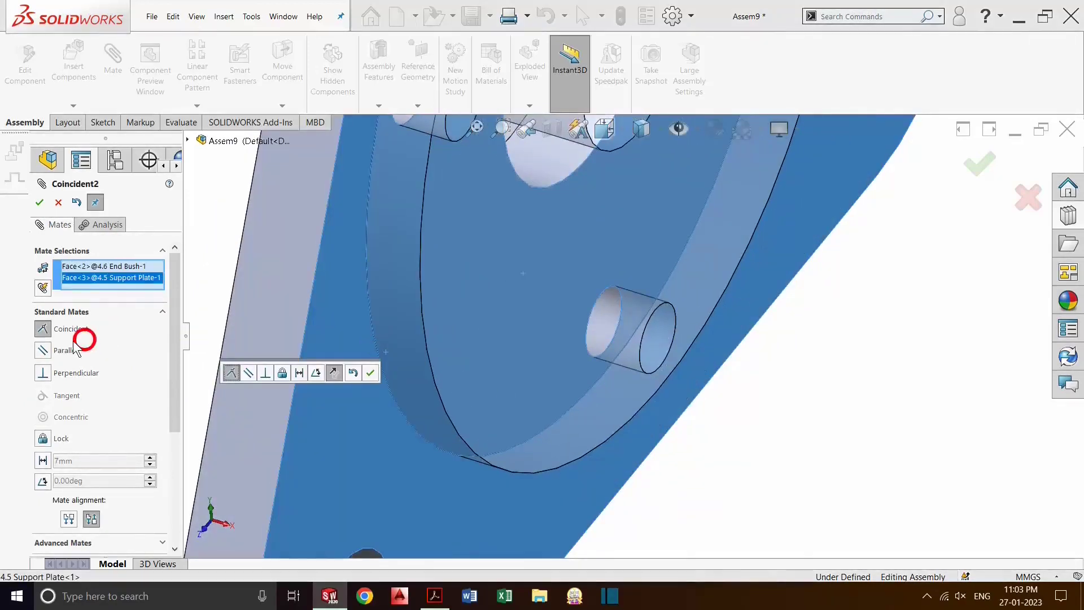
click(39, 204)
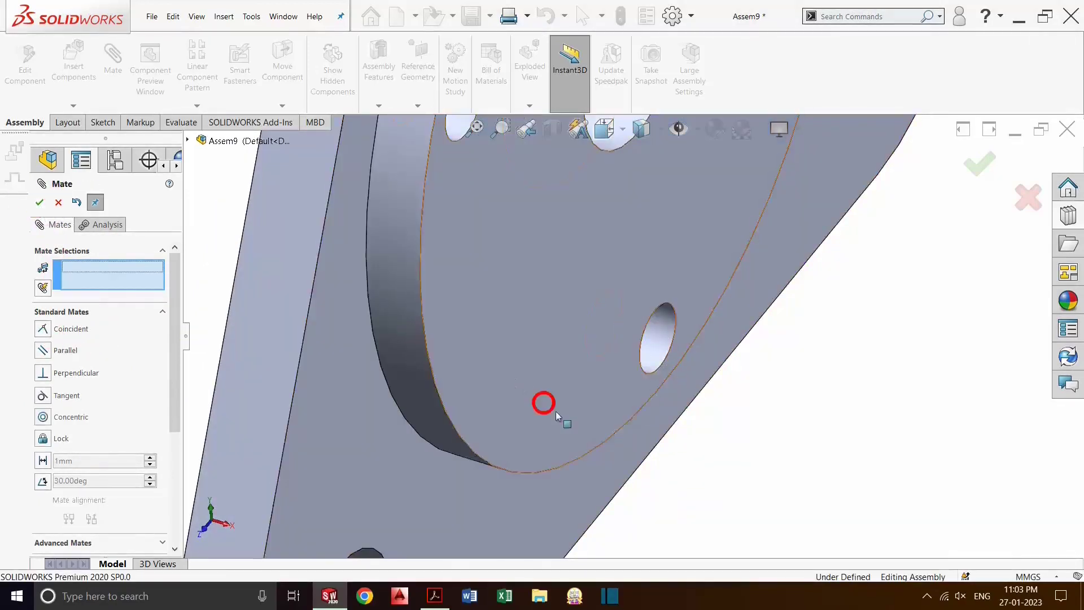
scroll(633, 433, up, 5)
scroll(600, 392, up, 3)
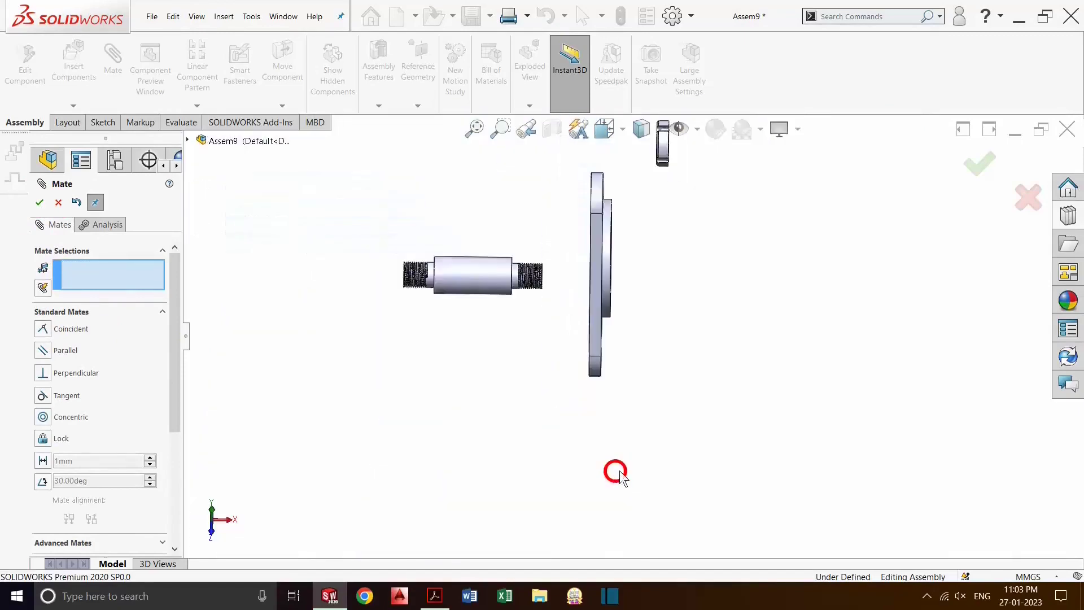
Mate the Plate Spacer's edge concentric with a Support Plate corner hole
scroll(685, 322, down, 10)
key(Escape)
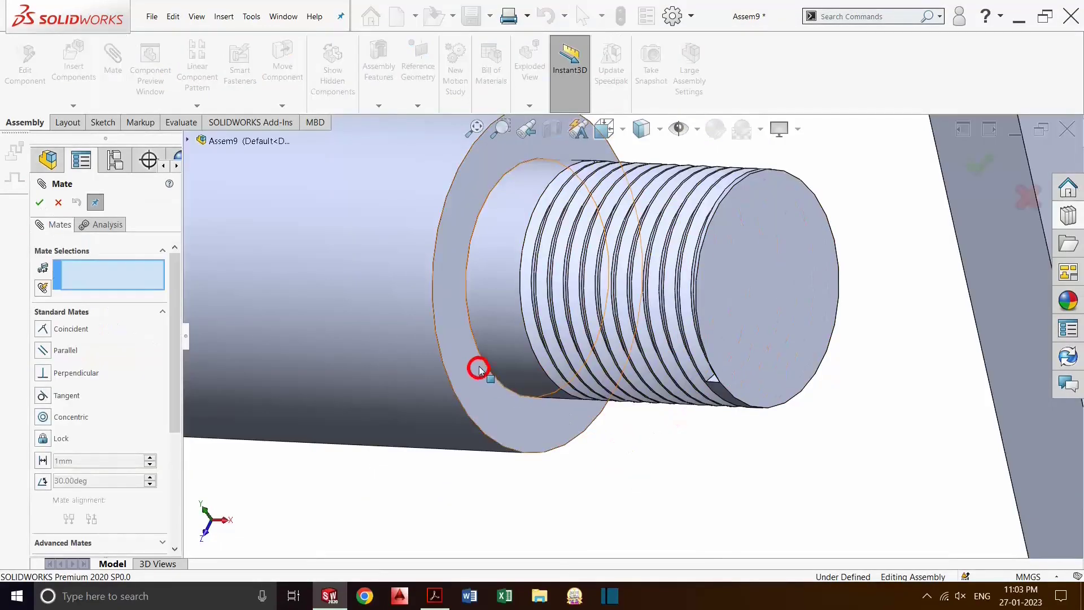
click(483, 359)
scroll(607, 479, up, 2)
scroll(608, 479, up, 3)
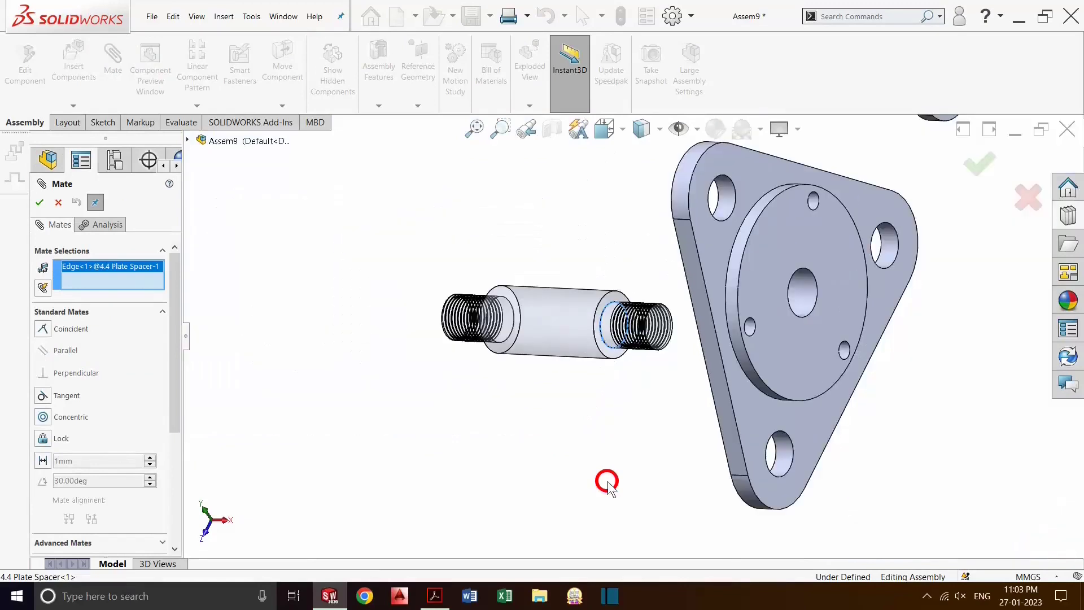
click(728, 220)
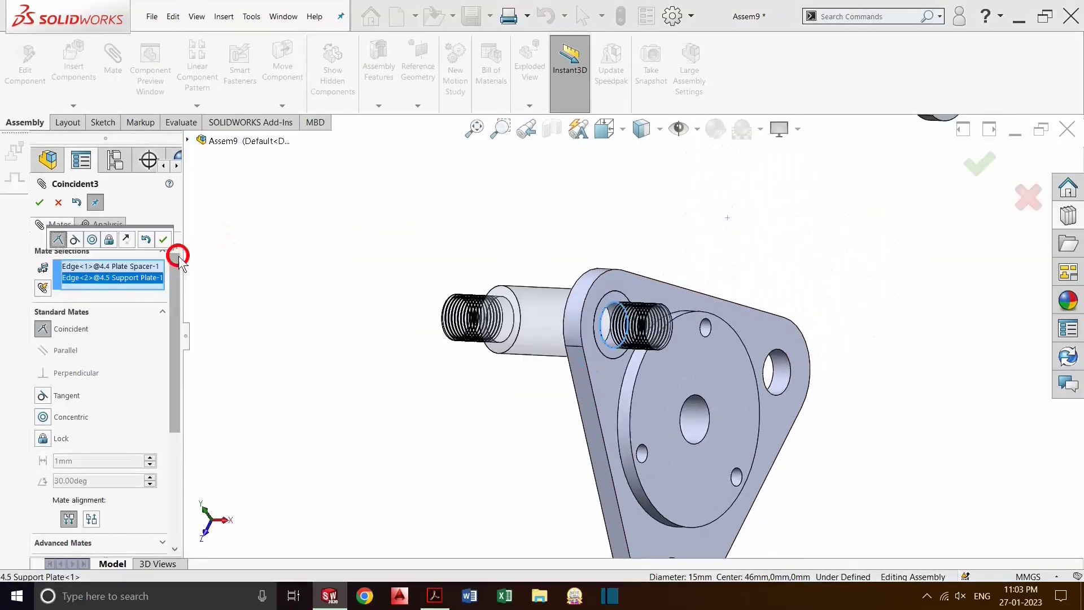
click(43, 417)
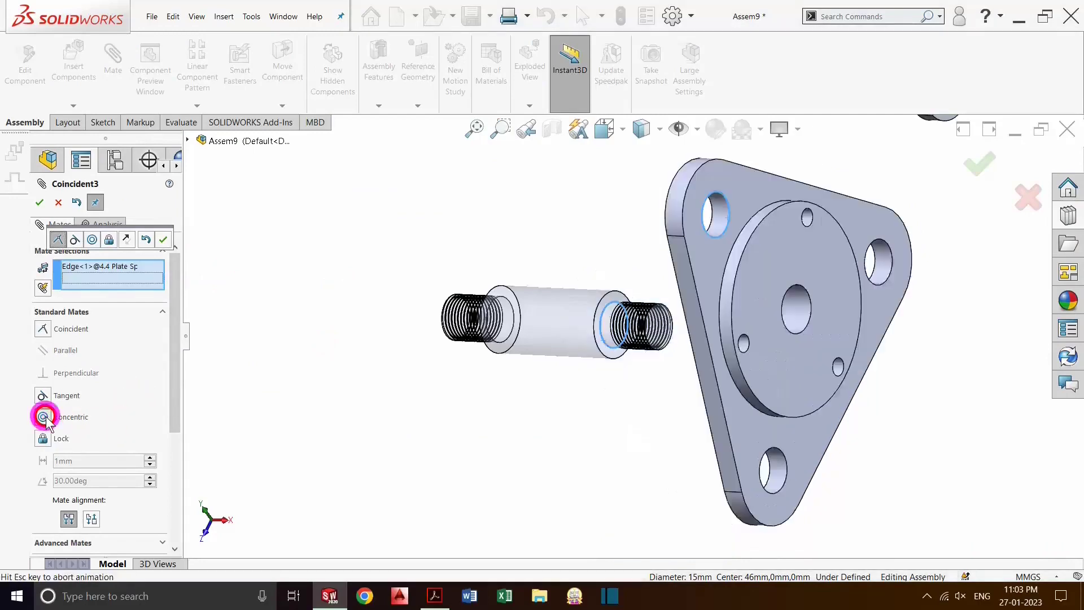
click(126, 367)
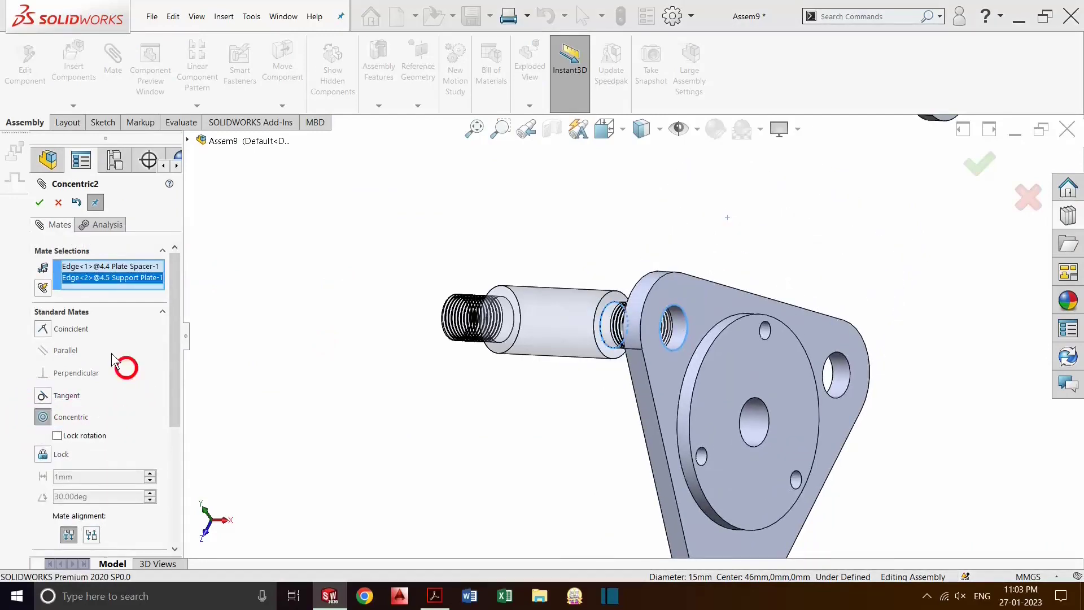
click(40, 203)
Mate the spacer's shoulder face coincident with the Support Plate face
scroll(634, 380, up, 3)
scroll(649, 333, down, 5)
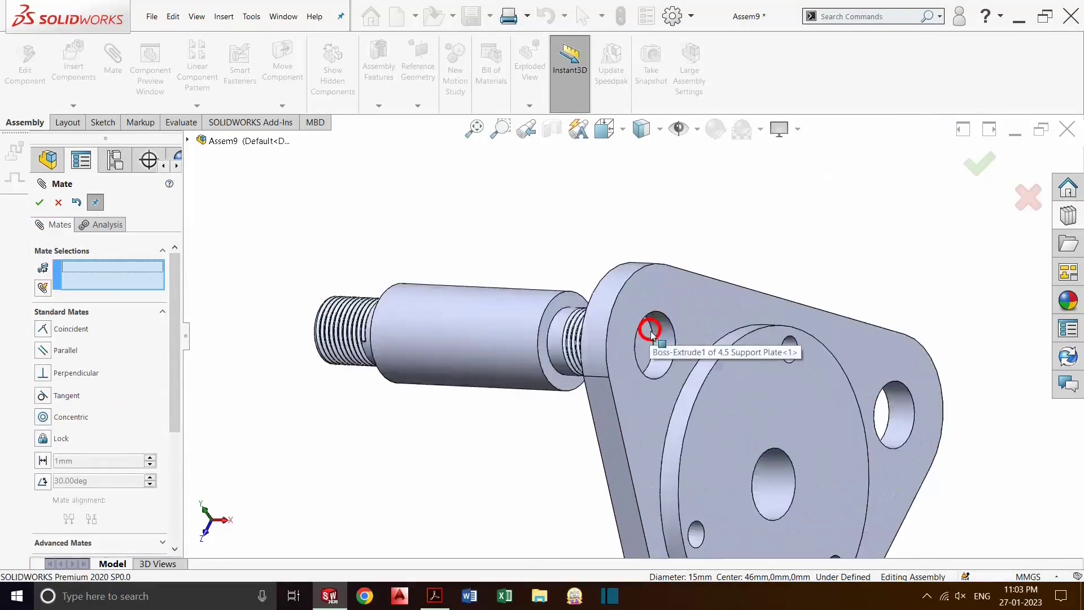
scroll(650, 333, down, 4)
click(460, 268)
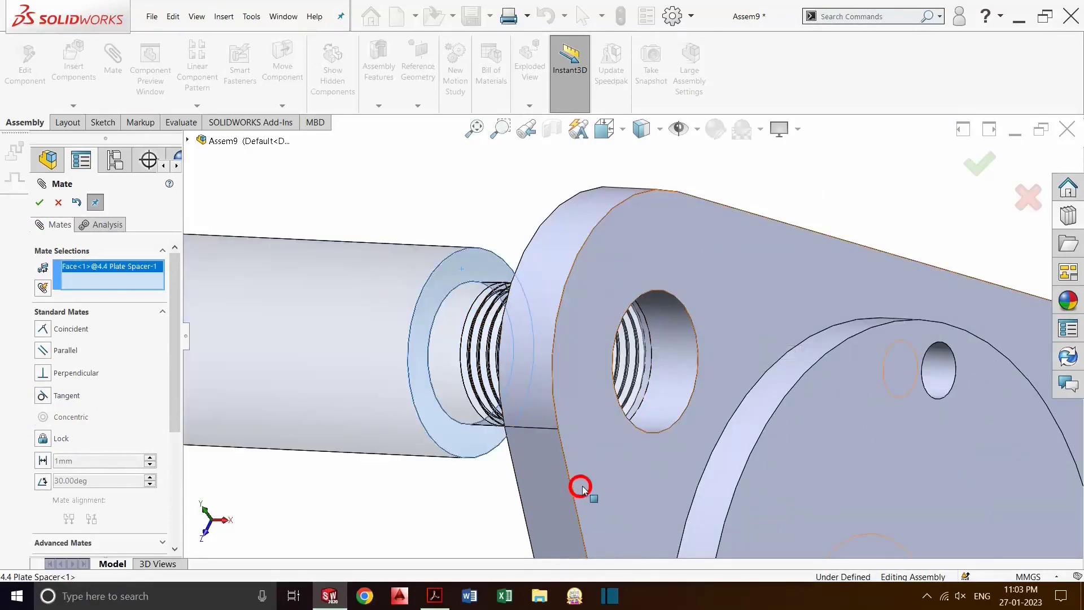
mouse_move(581, 489)
middle_down()
mouse_move(684, 457)
mouse_move(585, 499)
middle_up()
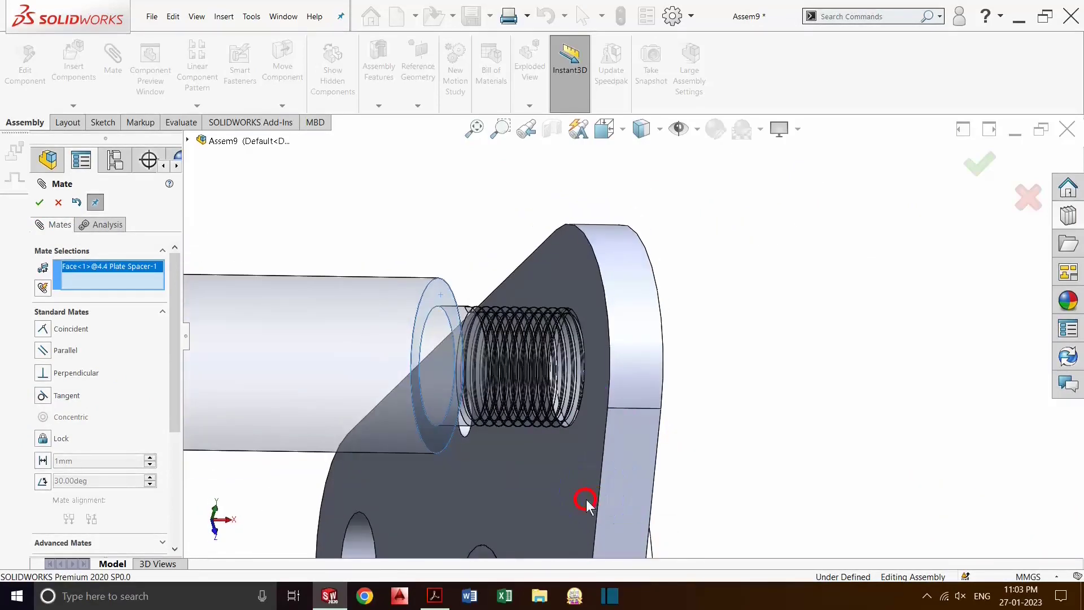
click(575, 489)
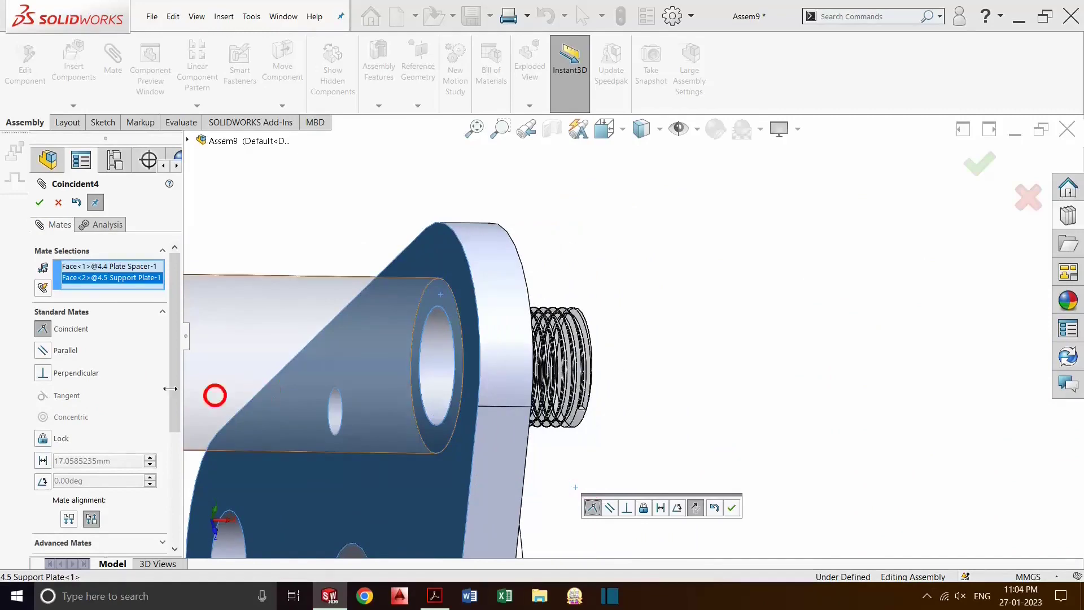
click(37, 202)
Drag the lock nut down toward the plate and cancel the mate attempt
middle_drag(701, 496, 608, 484)
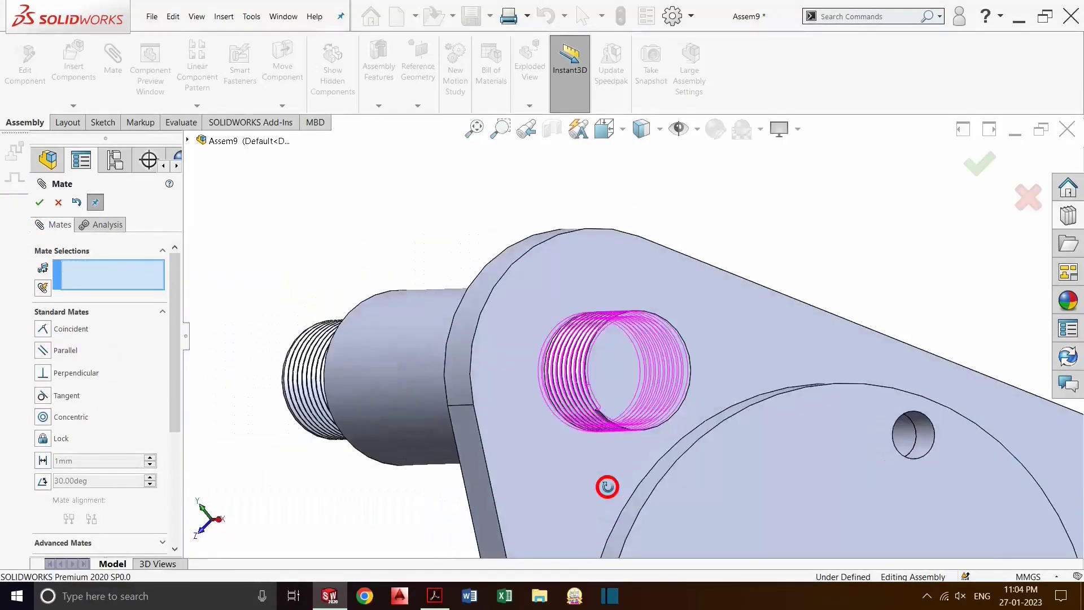
scroll(613, 483, up, 3)
scroll(881, 316, up, 2)
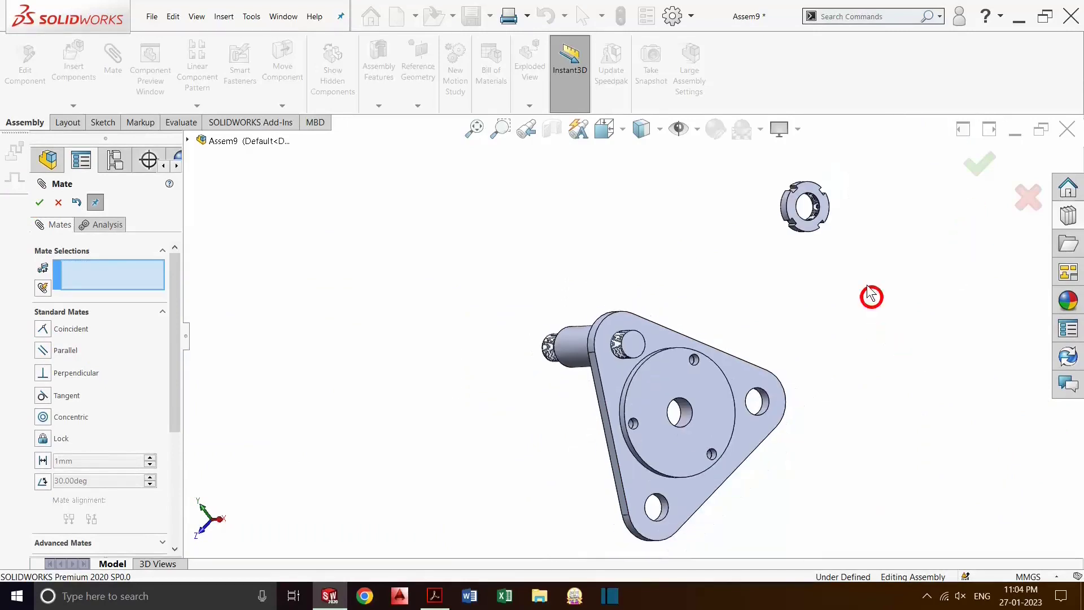
click(808, 221)
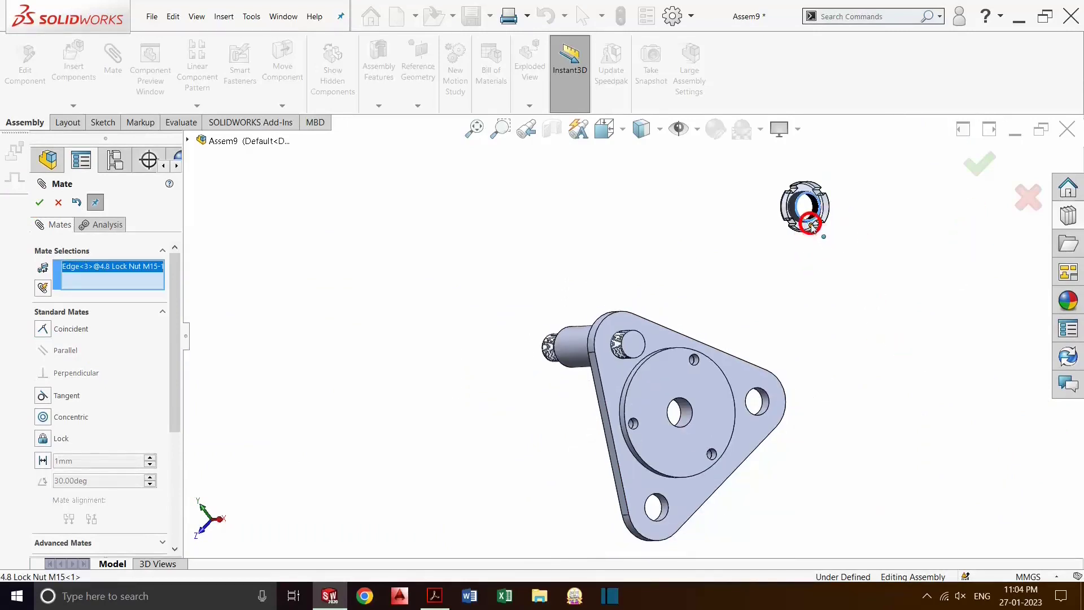
drag(811, 224, 711, 337)
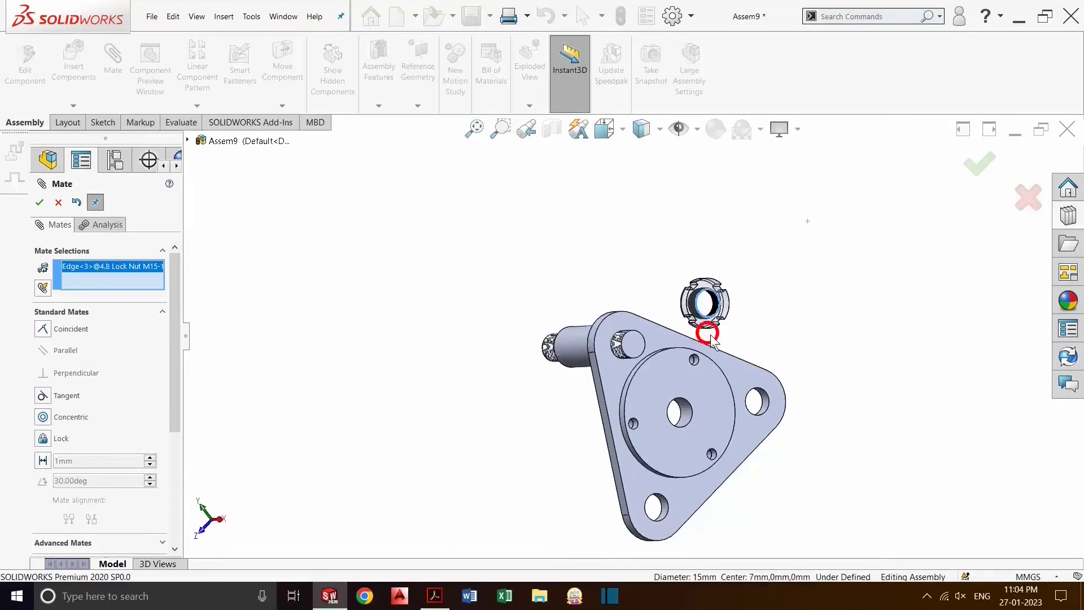
scroll(695, 336, up, 2)
scroll(666, 334, down, 3)
scroll(626, 339, down, 3)
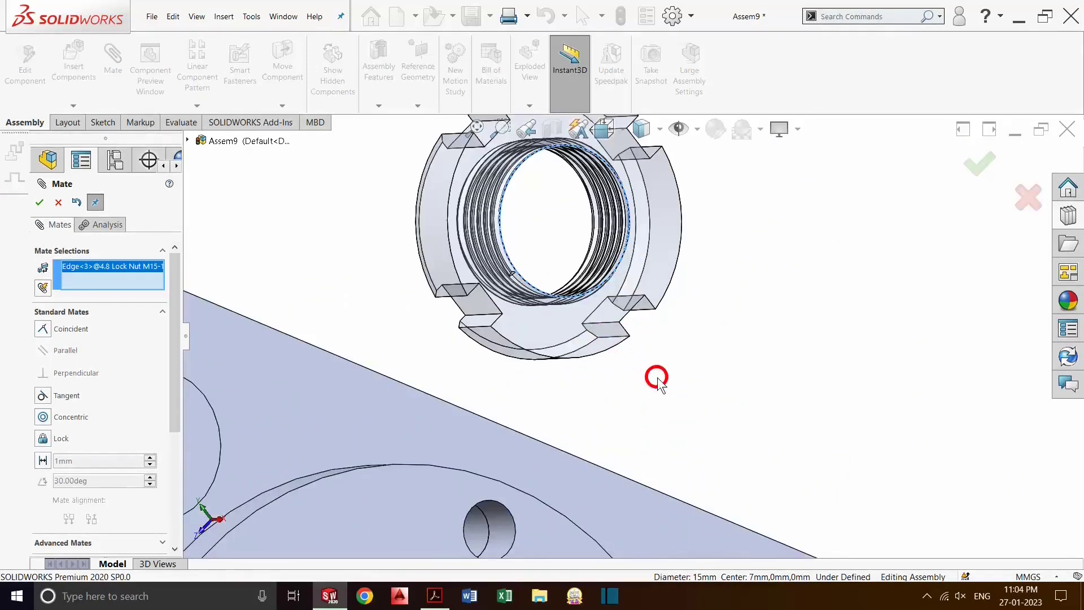
key(Escape)
middle_drag(657, 378, 656, 367)
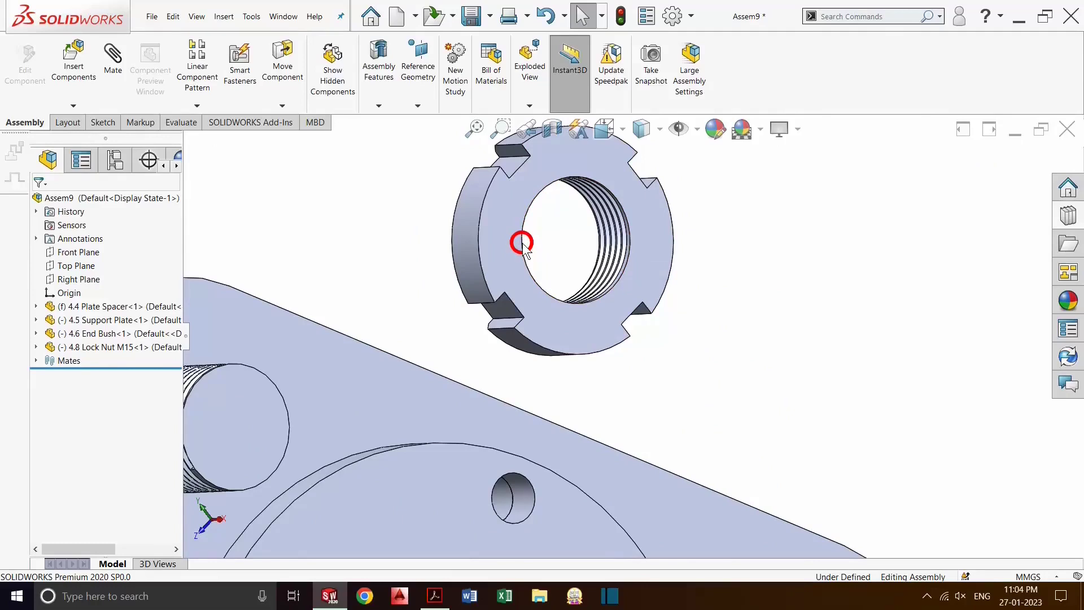
Mate the lock nut's inner edge concentric with the spacer's end edge
click(113, 55)
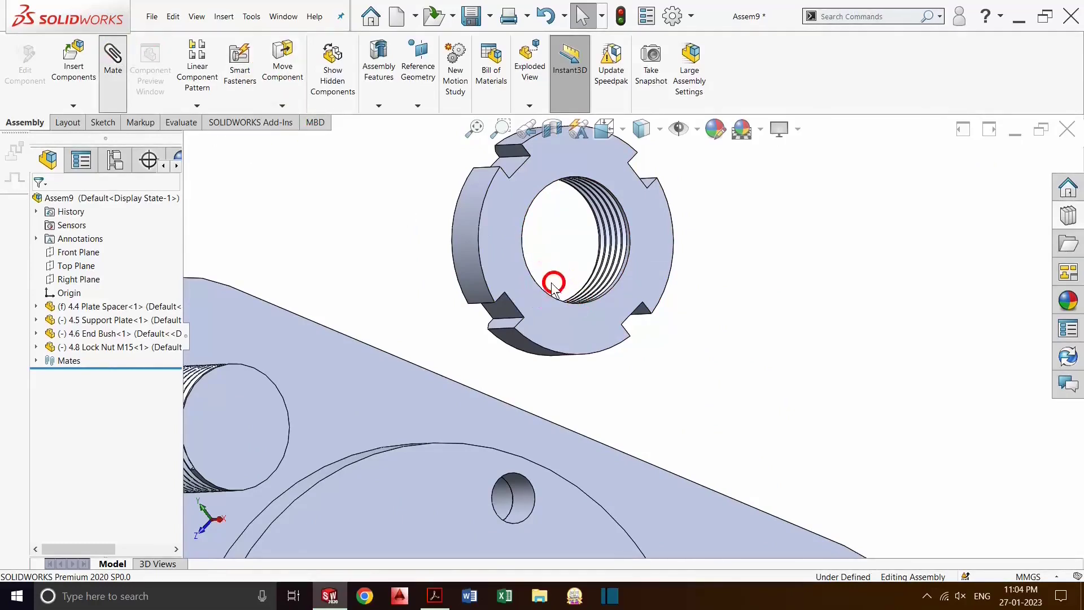
click(535, 274)
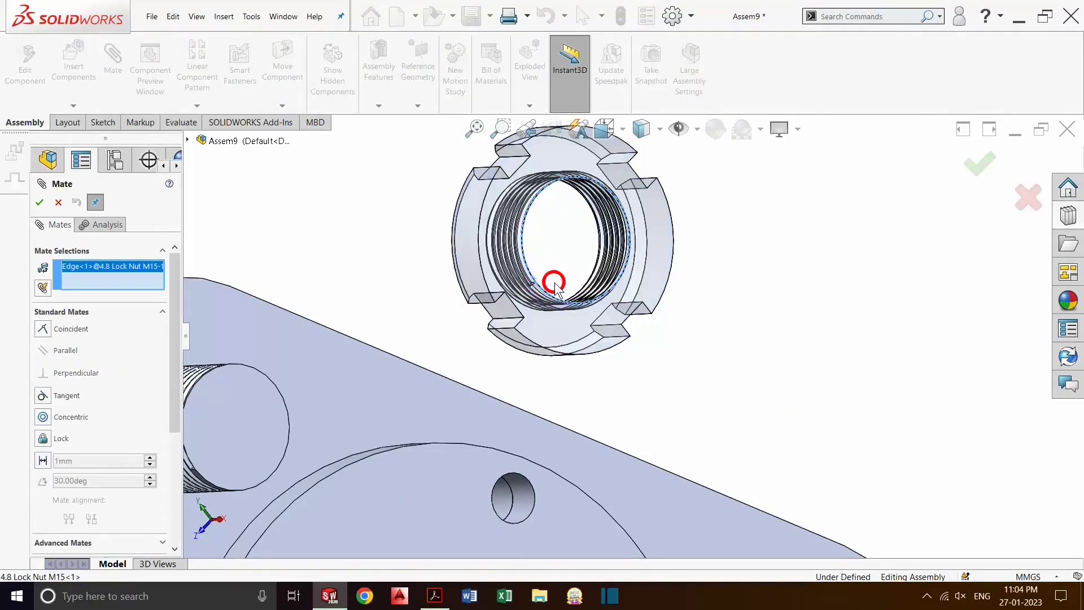
click(271, 384)
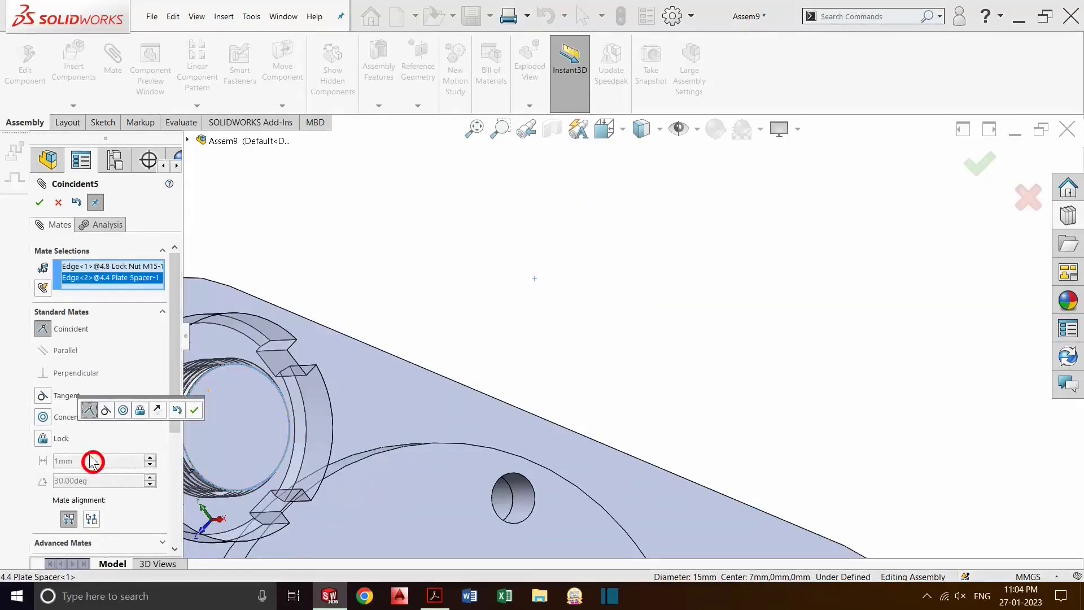
click(44, 417)
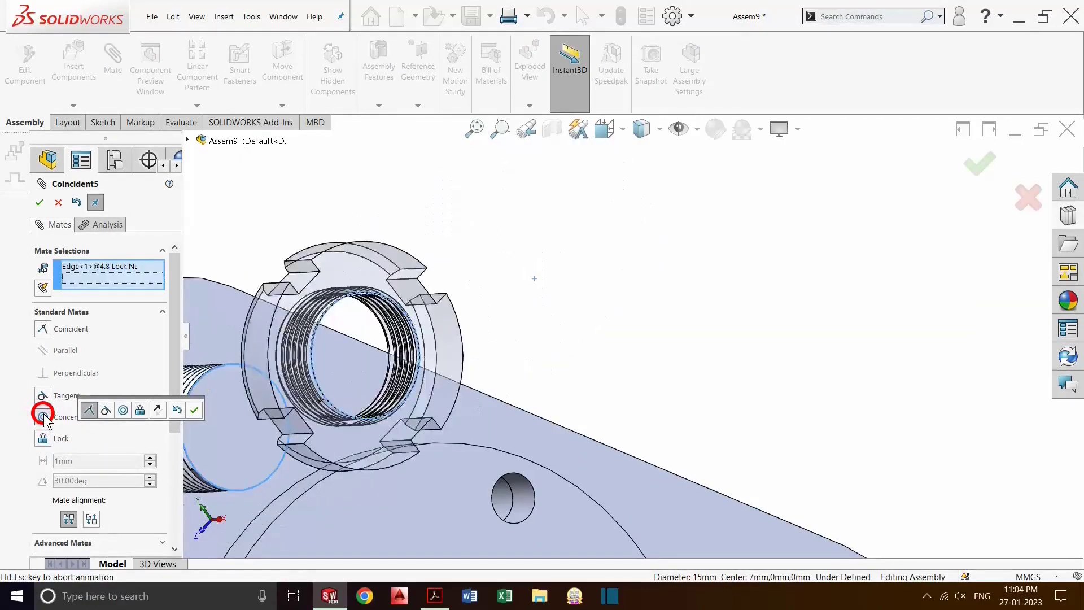
click(39, 209)
mouse_move(375, 472)
middle_down()
mouse_move(453, 479)
mouse_move(525, 323)
middle_up()
Mate the lock nut face coincident with the support plate face, with alignment flipped
scroll(453, 477, down, 2)
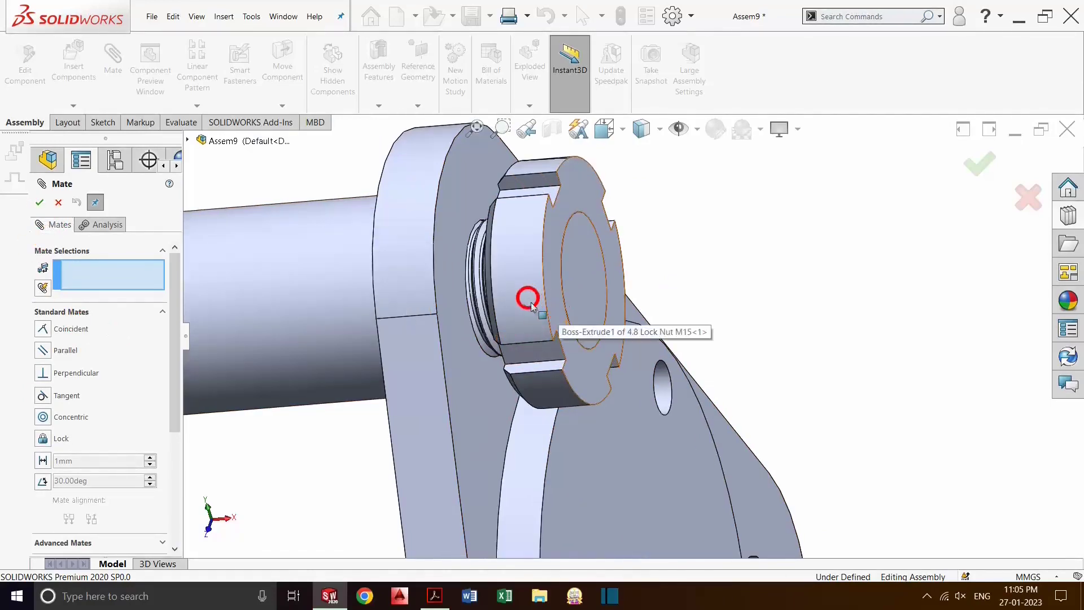
mouse_move(528, 295)
middle_down()
mouse_move(564, 310)
mouse_move(474, 272)
middle_up()
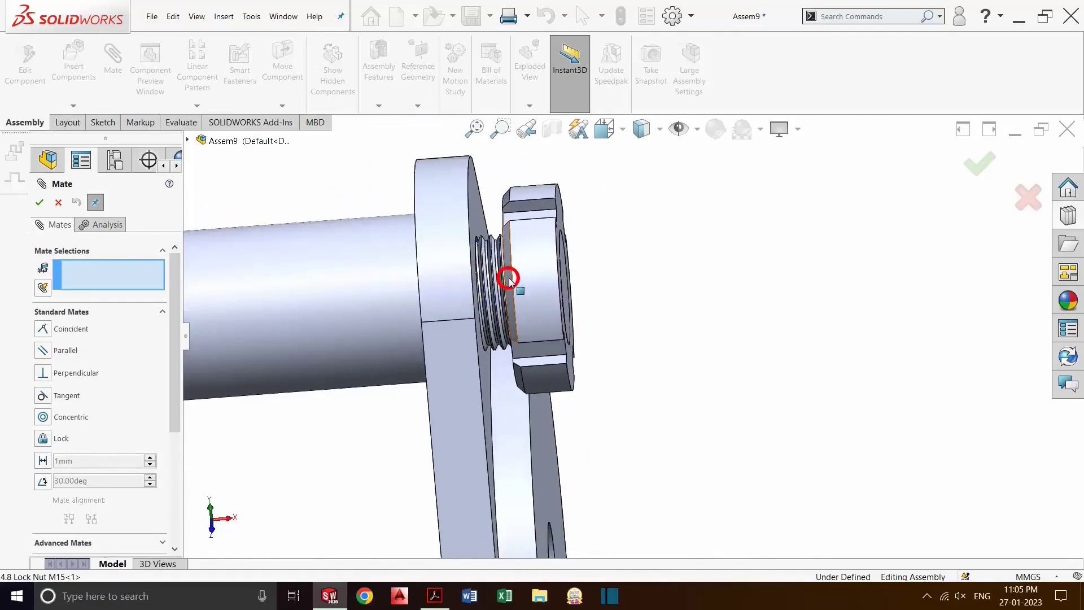
middle_drag(634, 361, 475, 310)
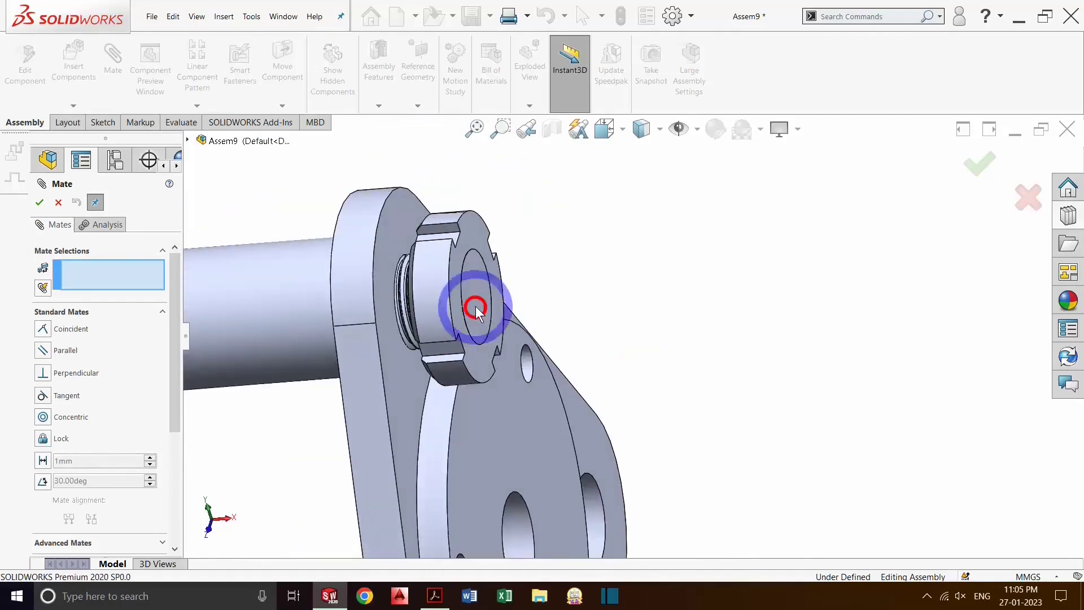
click(452, 288)
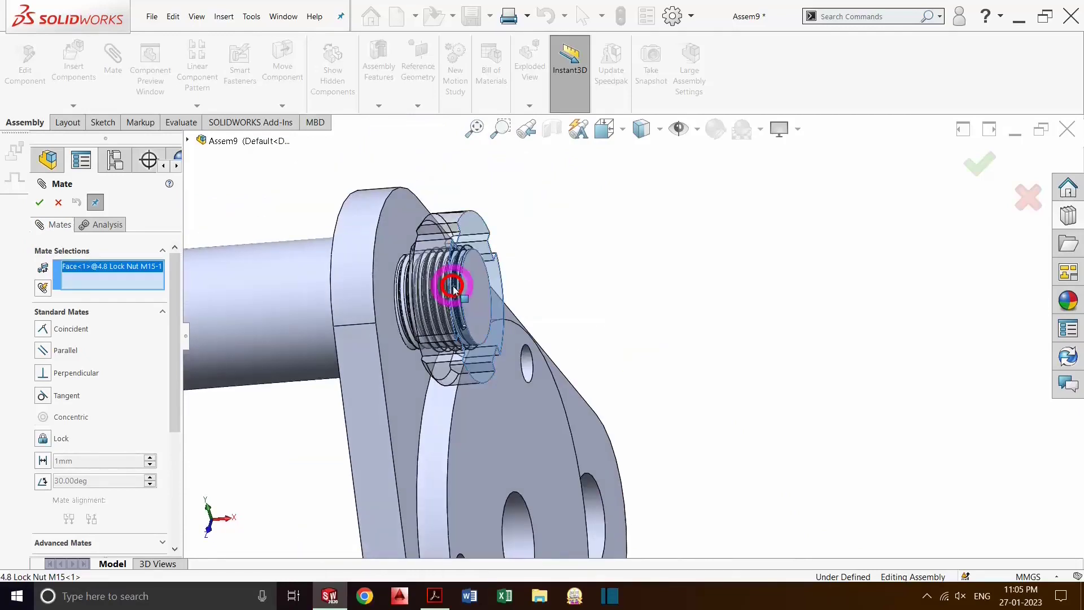
click(405, 388)
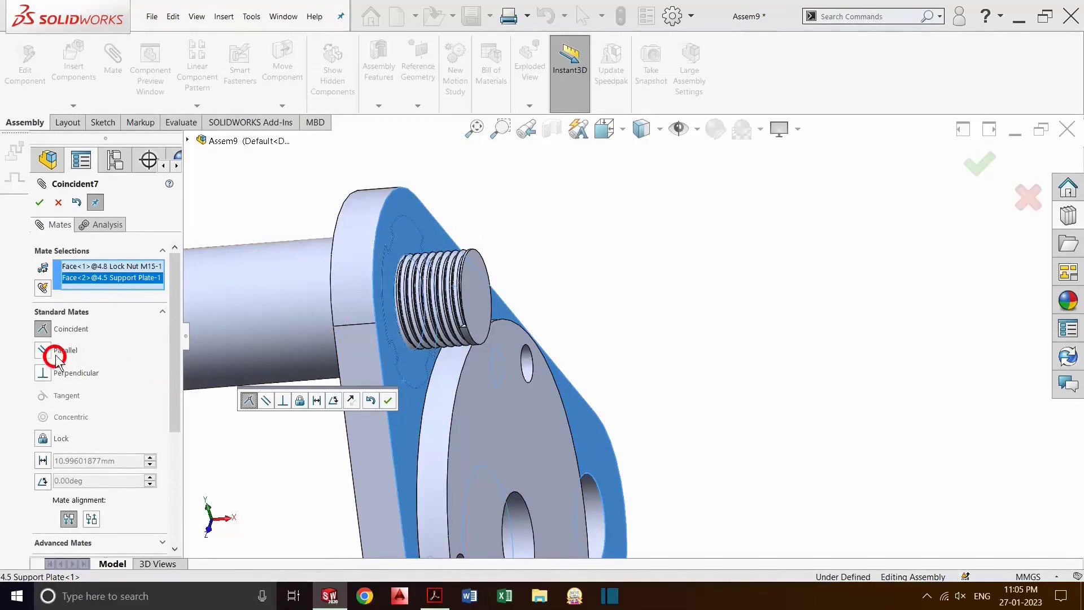
scroll(56, 357, down, 3)
click(91, 434)
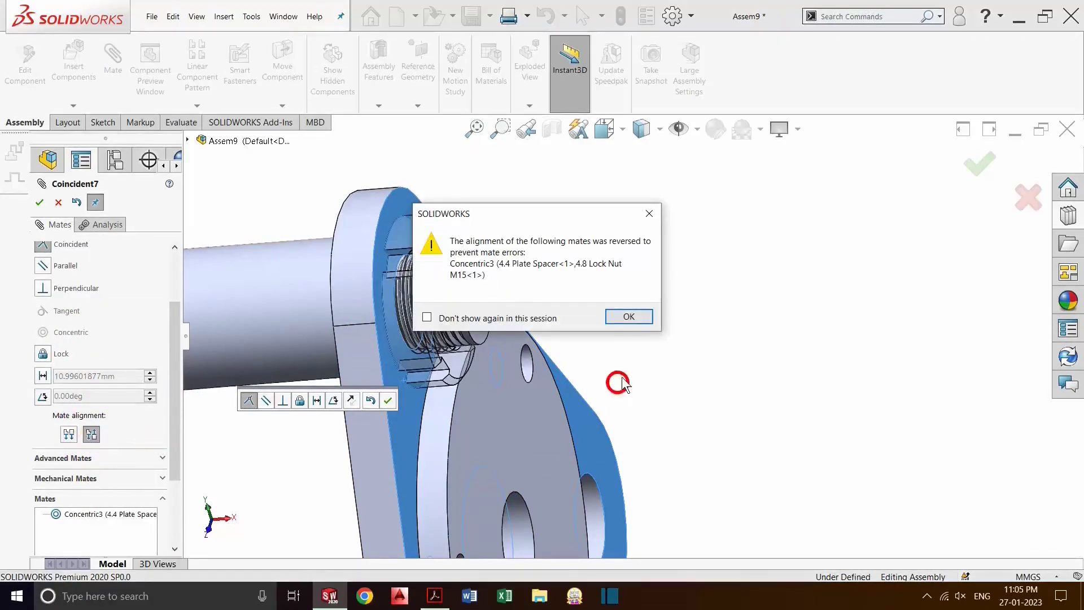
click(629, 318)
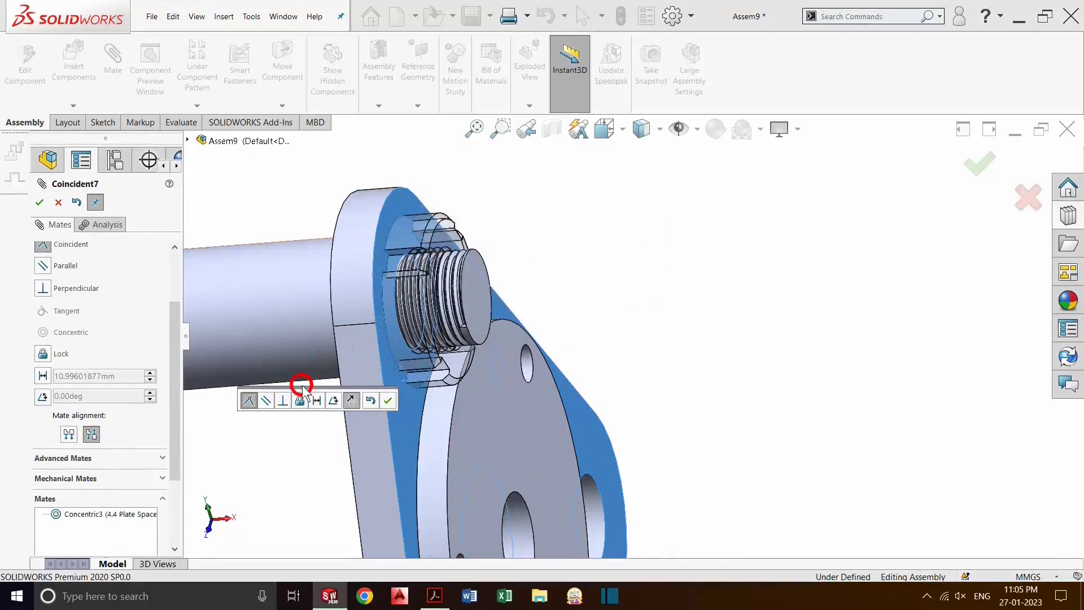
click(40, 202)
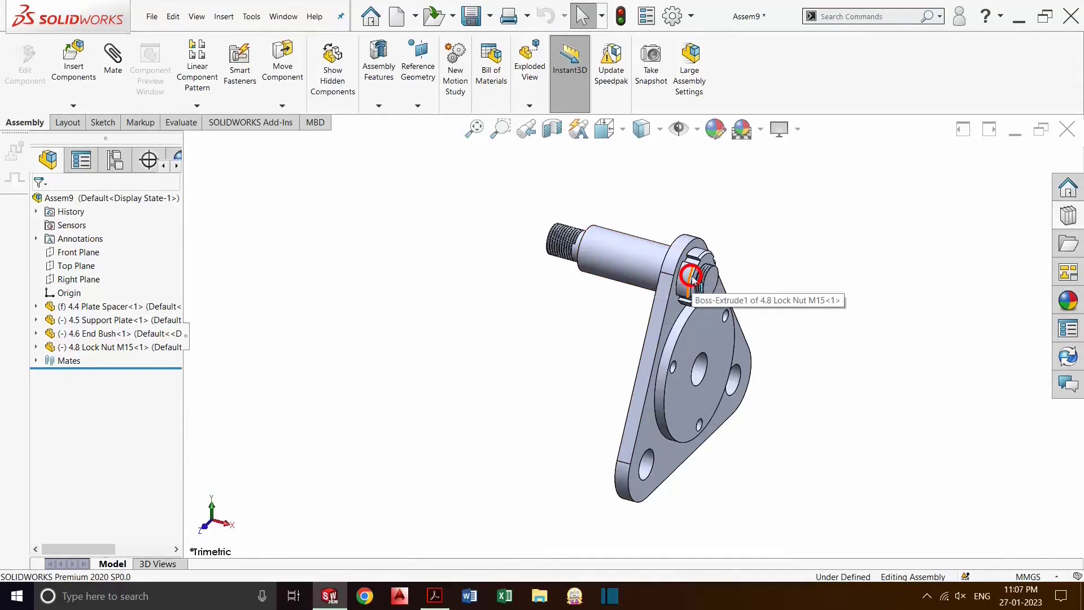
Ctrl-drag a copy of the Plate Spacer and Lock Nut M15 left of the plate
click(141, 307)
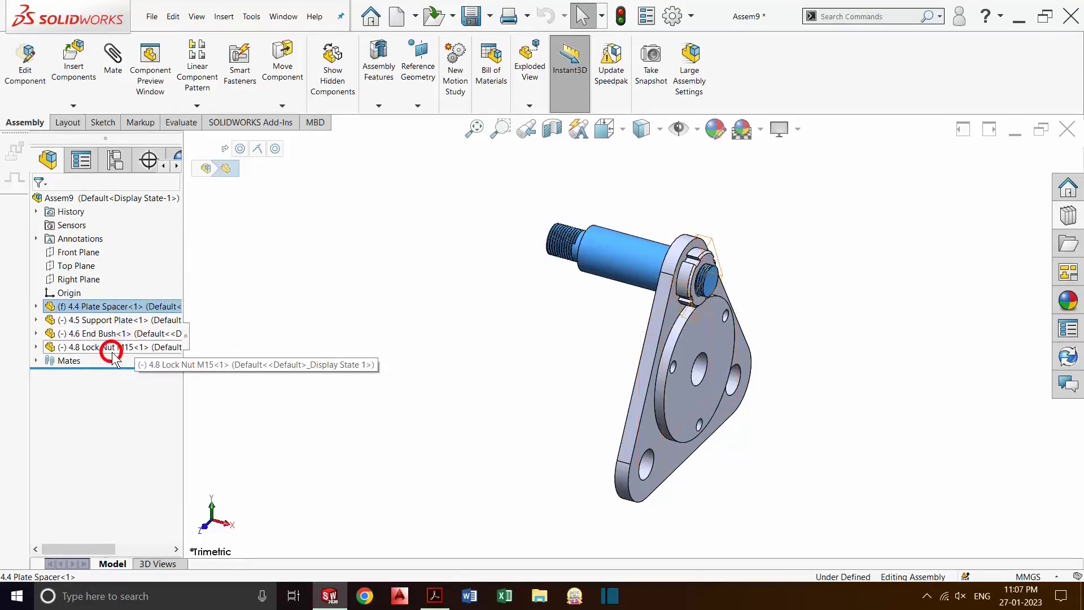
ctrl+click(163, 355)
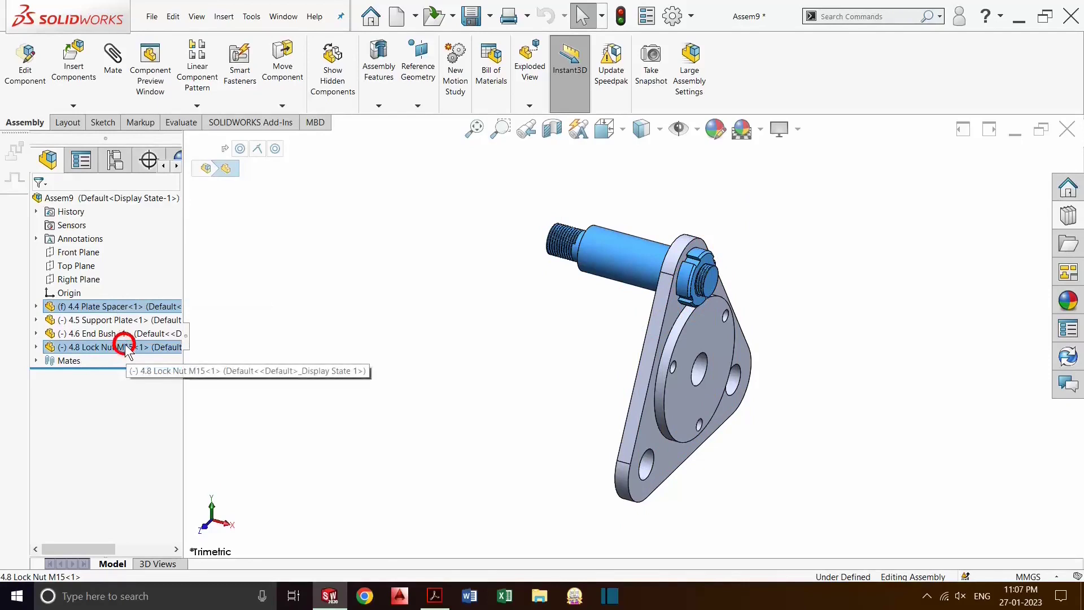
drag(133, 356, 350, 364)
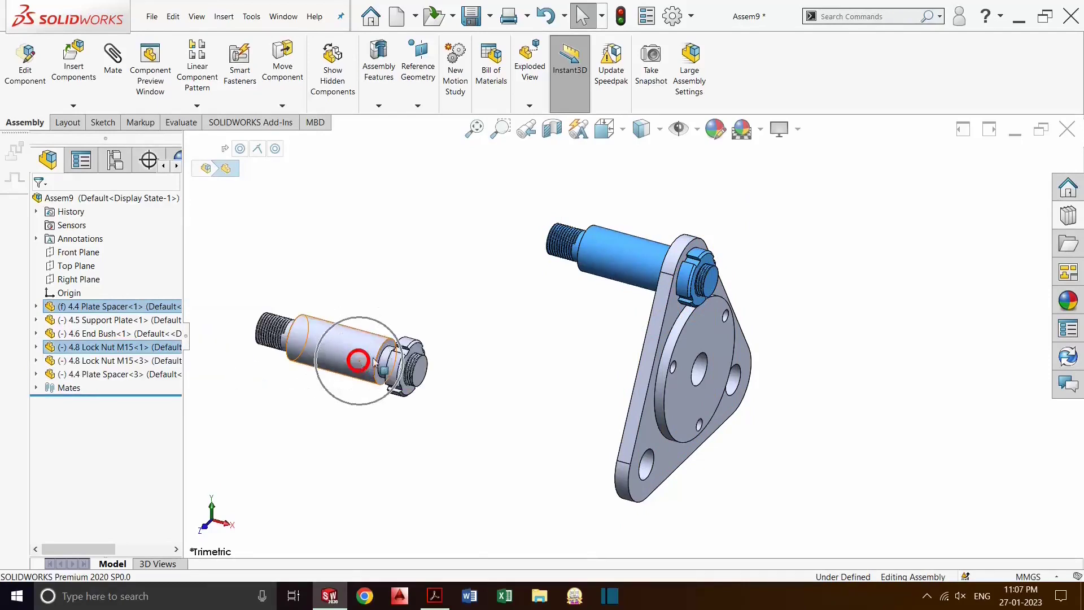
scroll(466, 364, down, 3)
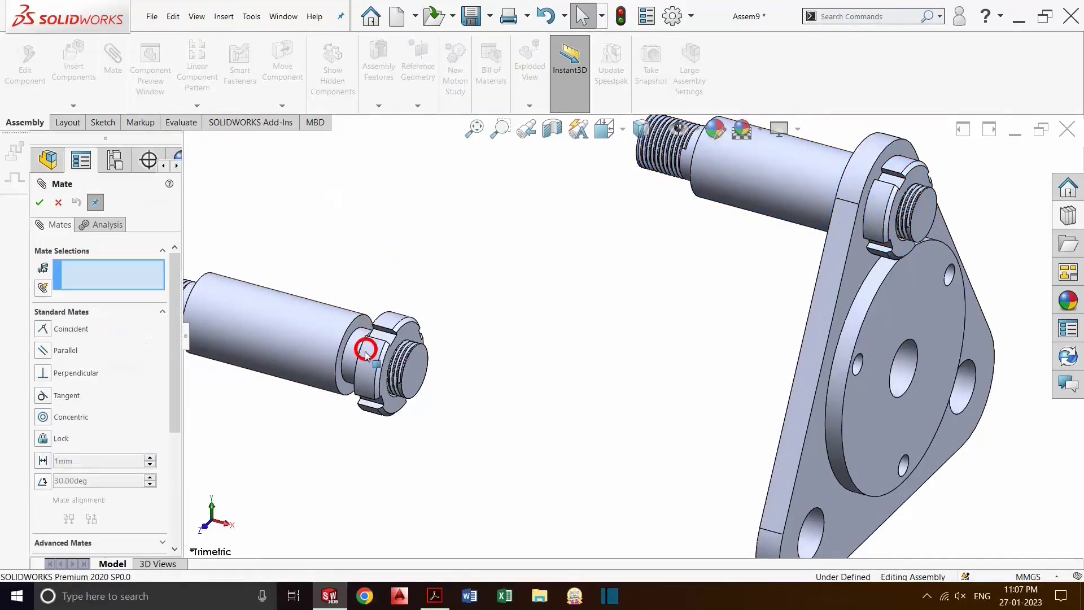
Mate the new spacer's edge coincident with the support plate hole edge
scroll(361, 345, down, 3)
scroll(373, 341, down, 2)
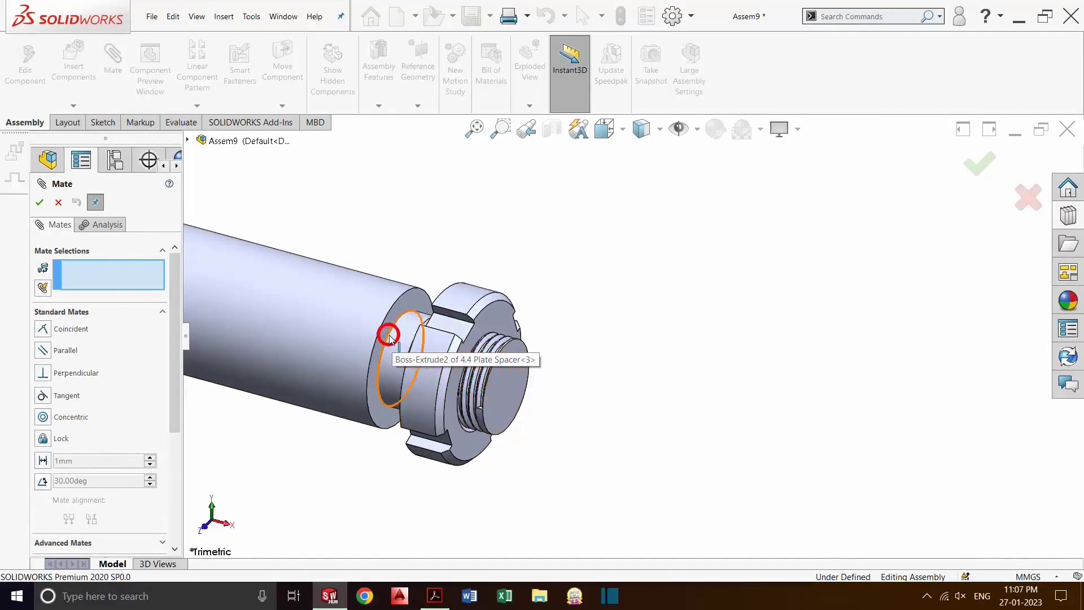
click(388, 336)
scroll(591, 386, up, 5)
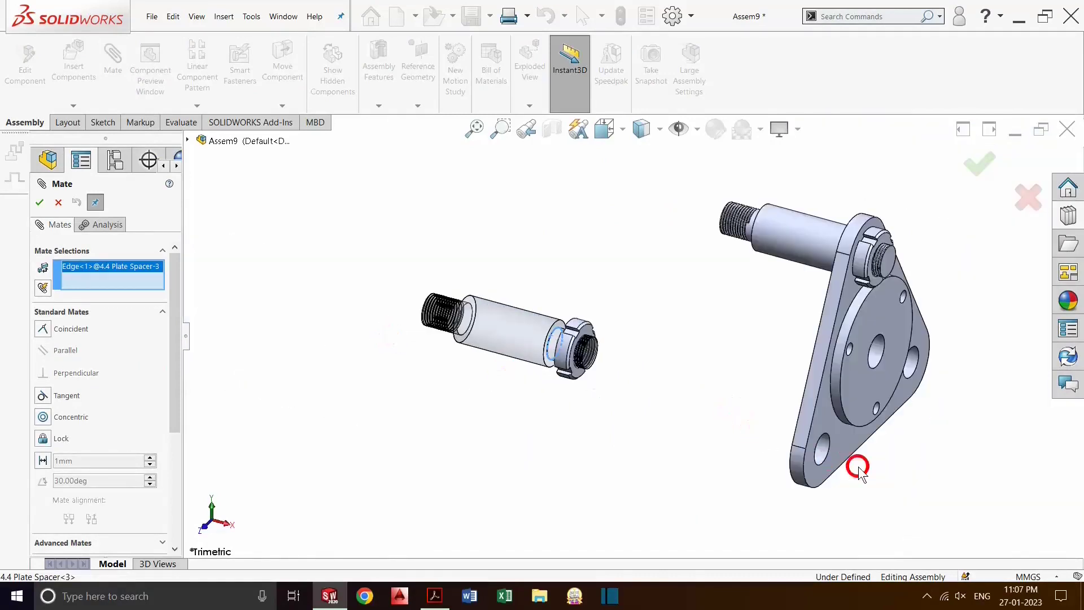
scroll(819, 458, down, 3)
middle_drag(772, 438, 790, 443)
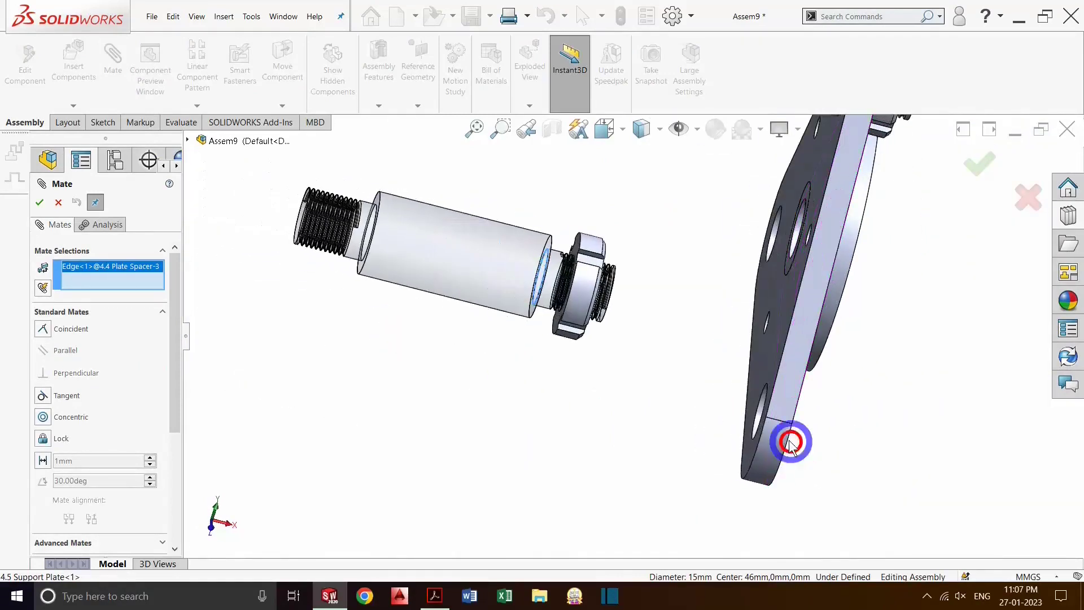
scroll(790, 443, down, 3)
scroll(777, 431, down, 3)
scroll(702, 445, down, 2)
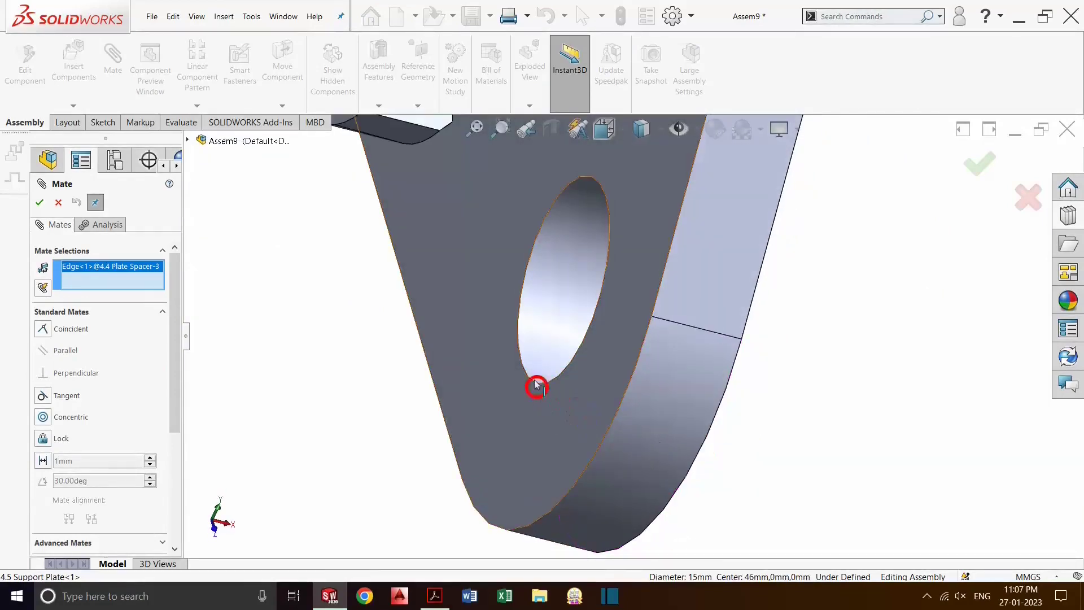
click(518, 354)
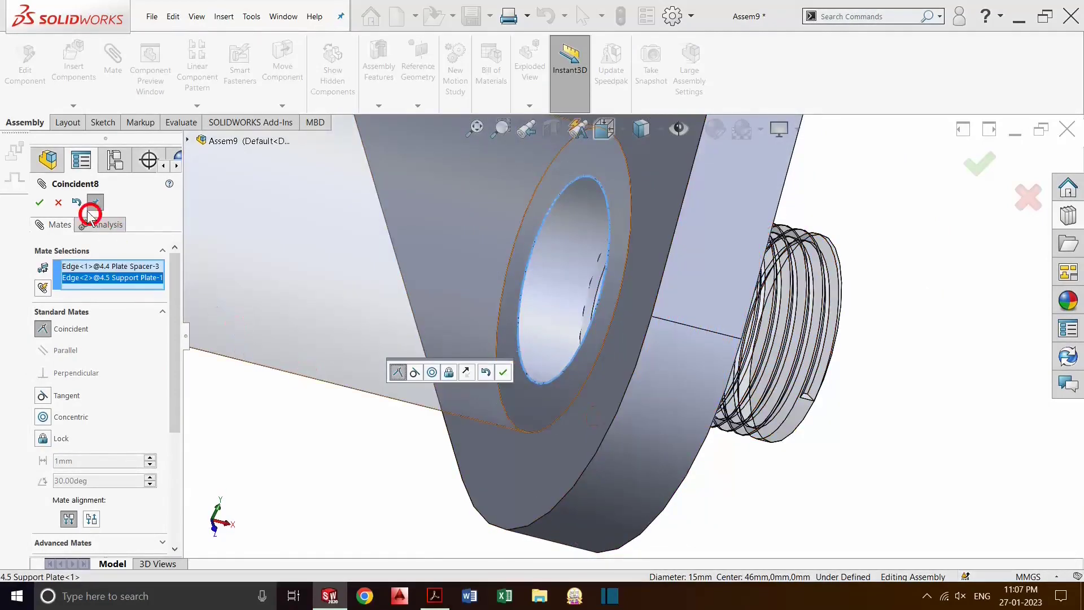
click(39, 203)
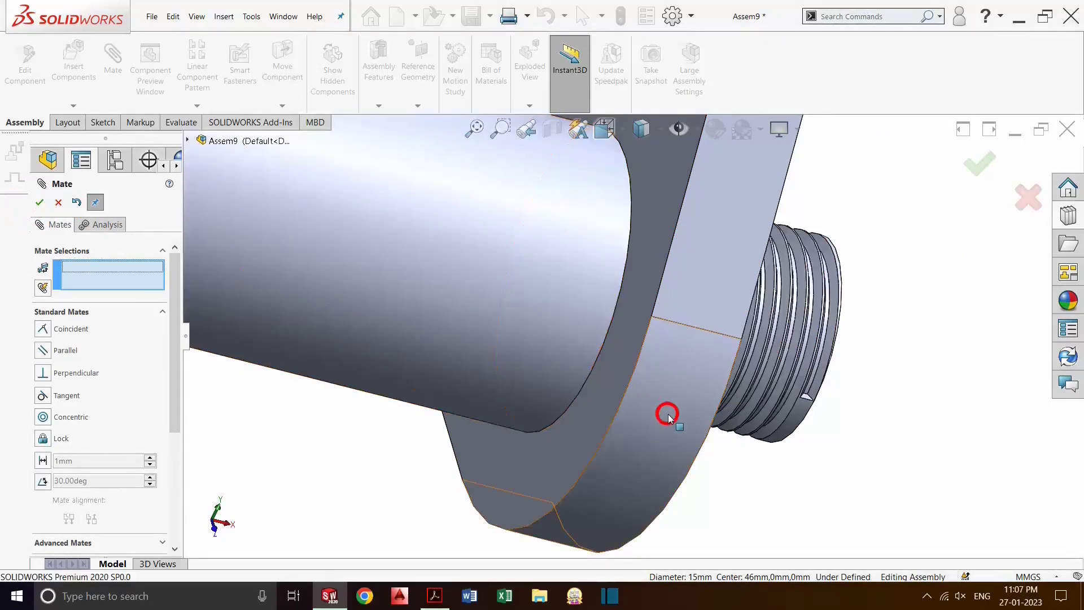
Mate the new lock nut's face coincident with the support plate face
scroll(669, 410, up, 2)
scroll(668, 414, up, 2)
scroll(327, 254, down, 2)
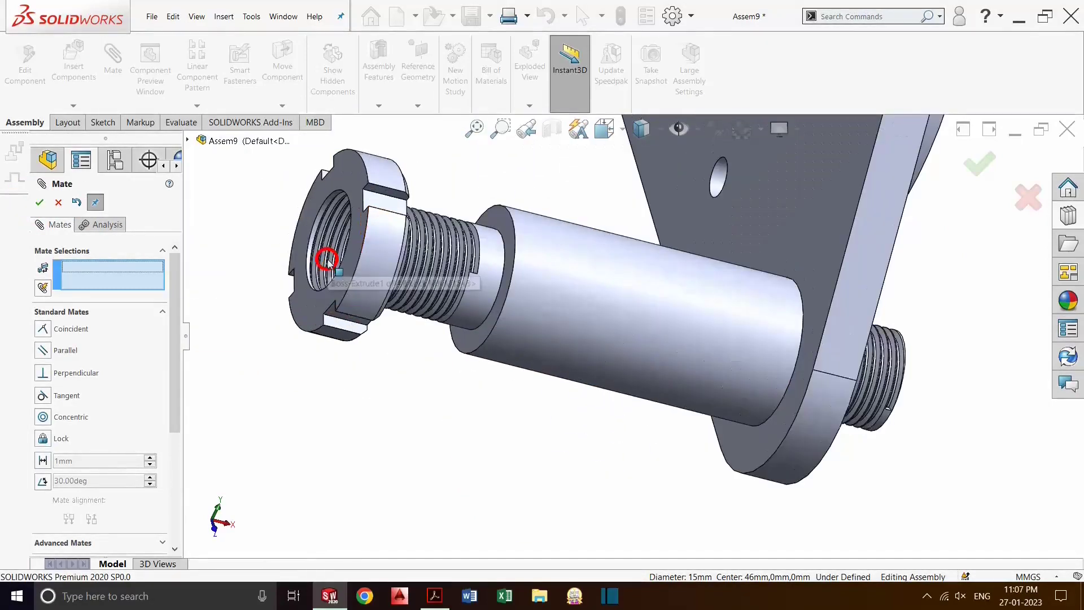
scroll(381, 192, down, 2)
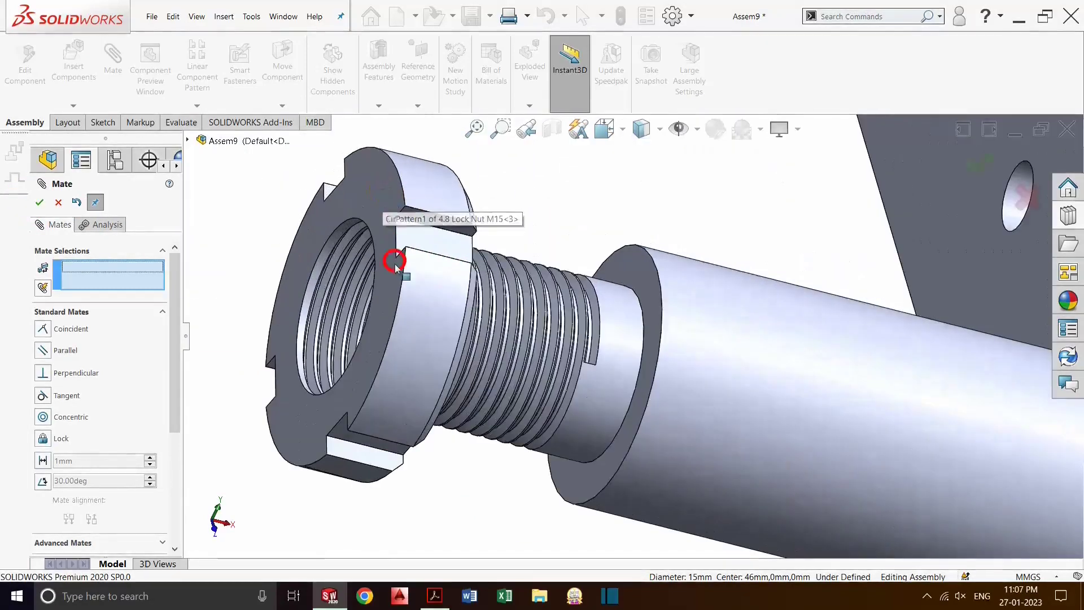
click(368, 373)
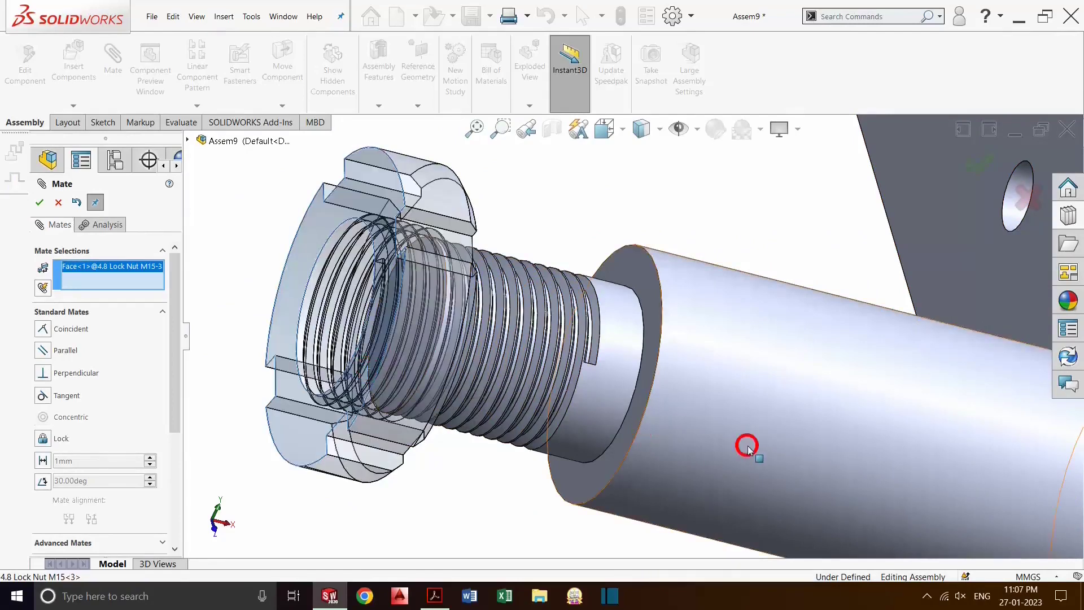
middle_drag(746, 441, 681, 416)
scroll(681, 416, up, 3)
scroll(734, 378, up, 1)
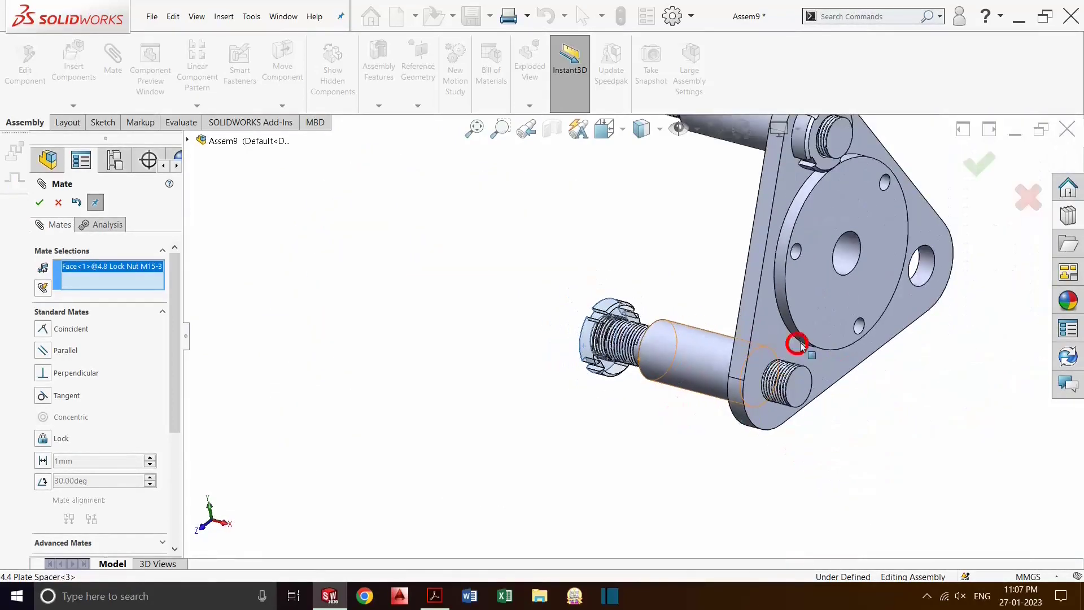
scroll(751, 356, down, 1)
click(711, 350)
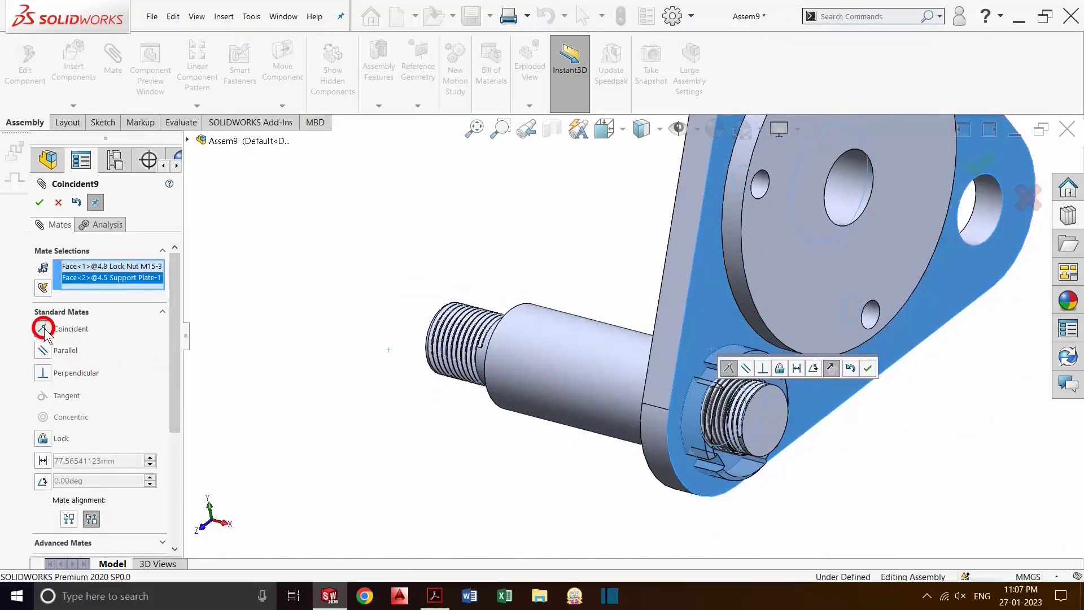
click(39, 202)
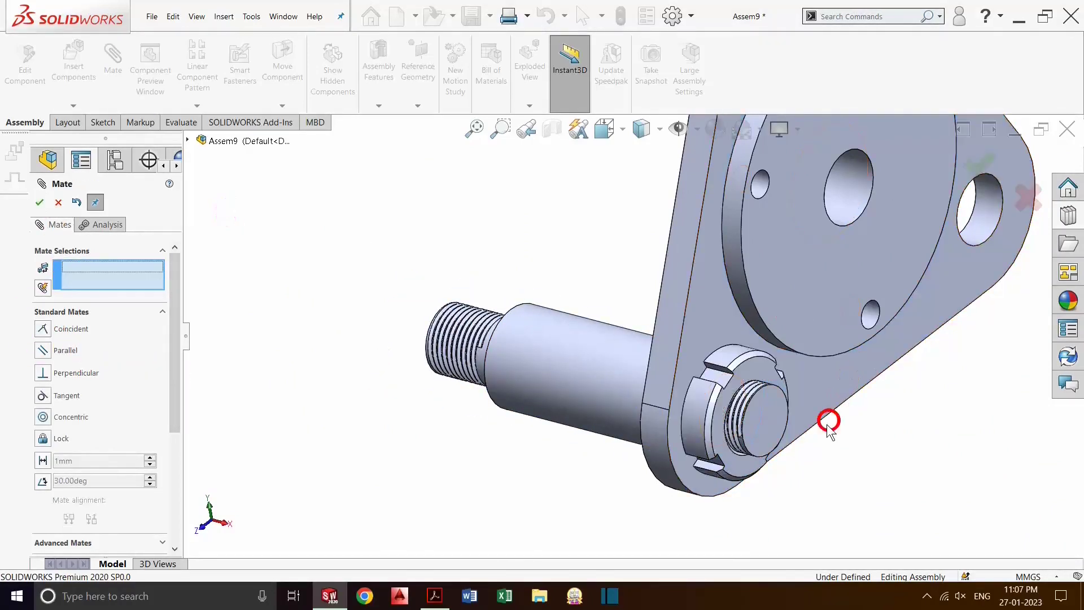
middle_drag(827, 424, 811, 227)
click(981, 175)
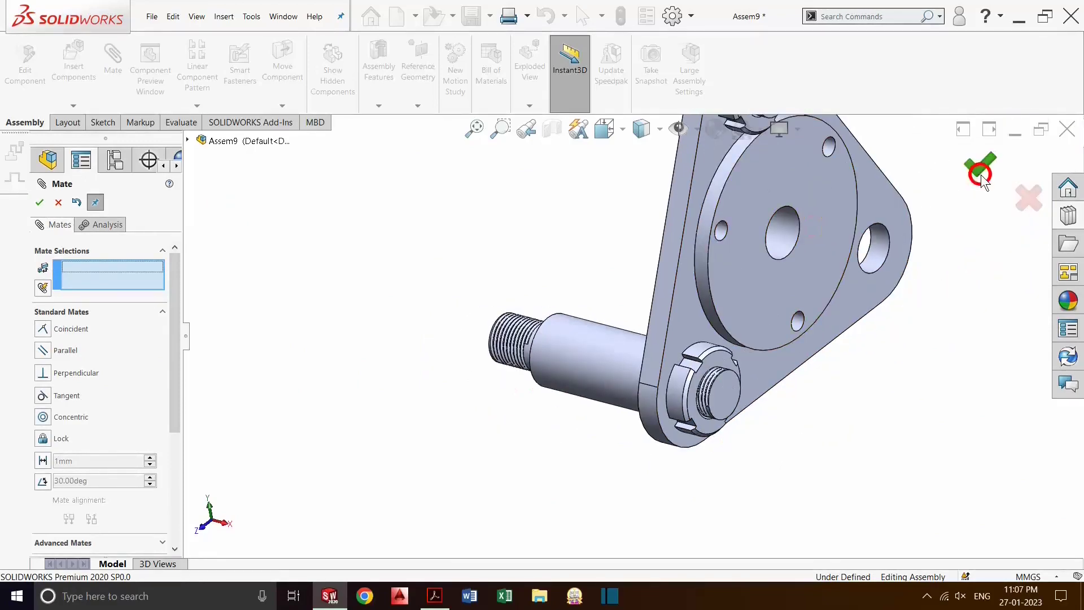
Copy Plate Spacer<3> and Lock Nut M15<3> into the assembly as unmated instances <4>
click(234, 323)
click(282, 342)
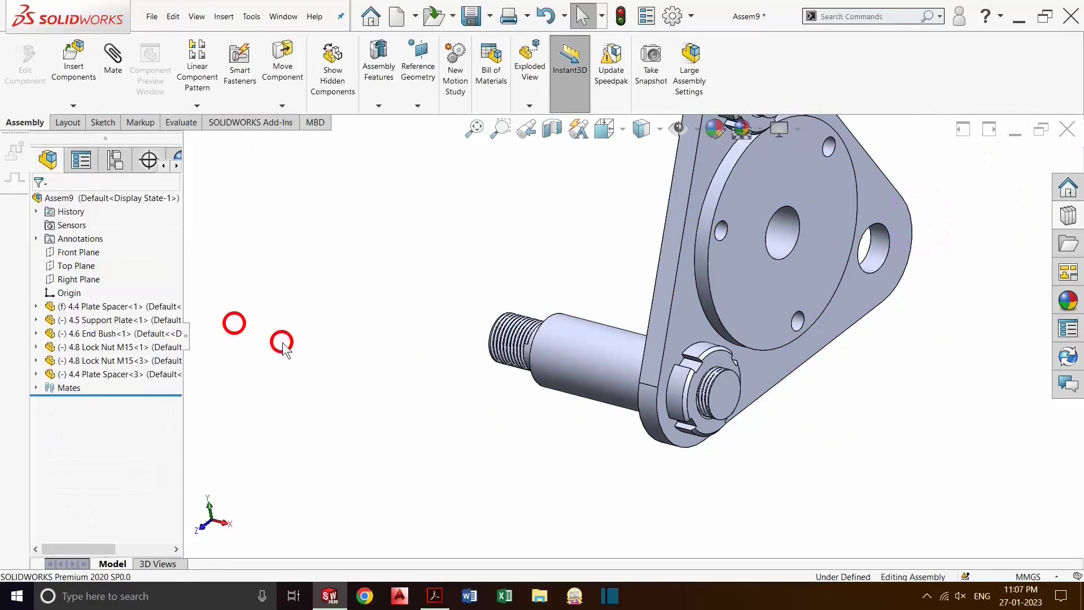
click(138, 374)
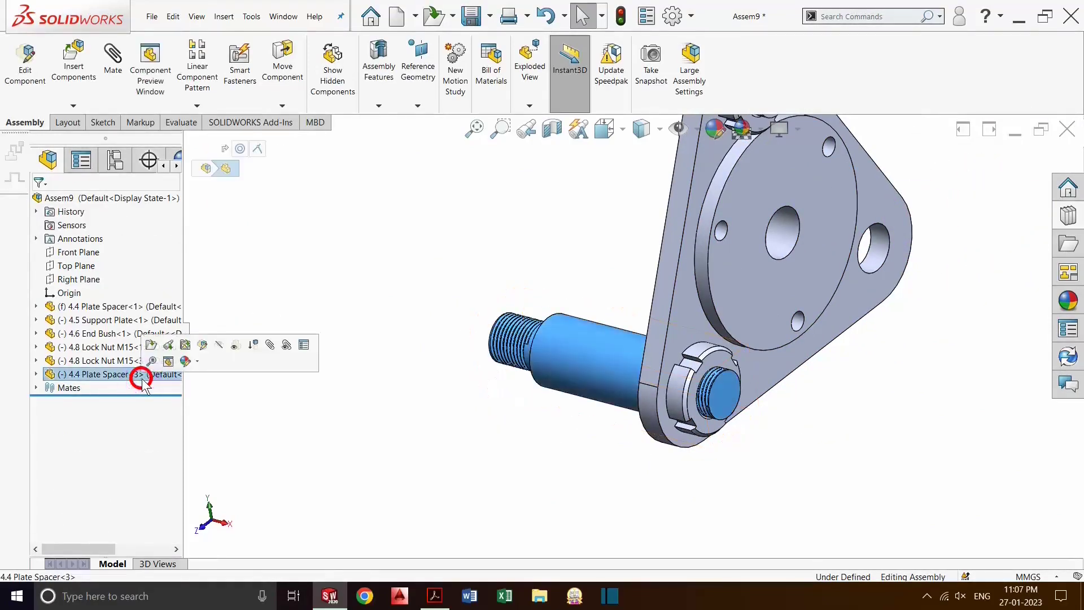
ctrl+click(116, 360)
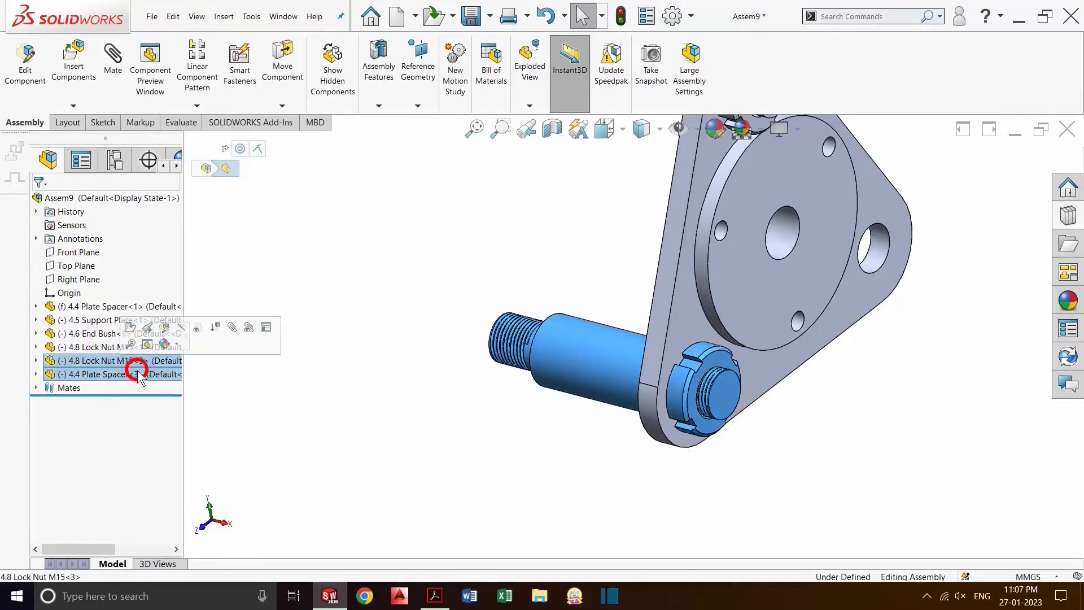
drag(135, 373, 393, 416)
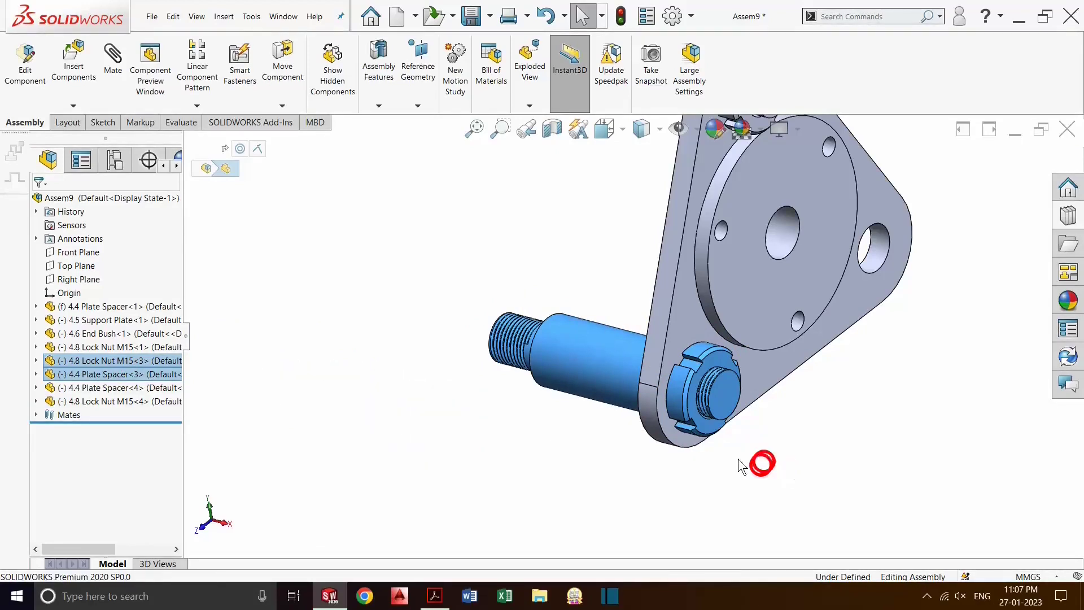
scroll(685, 436, up, 1)
scroll(685, 436, up, 3)
scroll(600, 448, down, 3)
scroll(488, 435, down, 2)
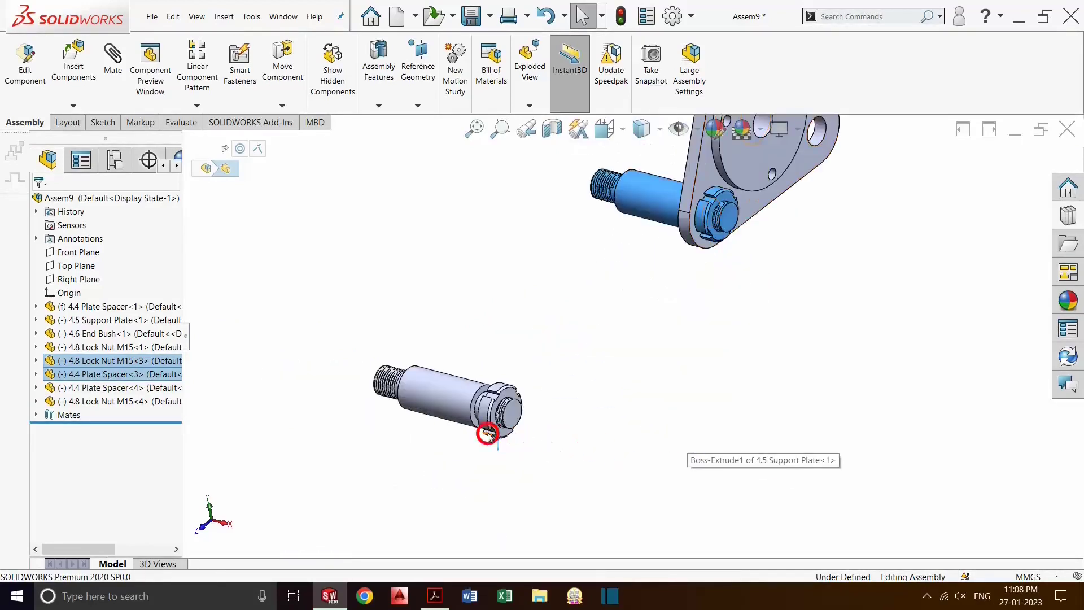
scroll(488, 435, down, 3)
key(Escape)
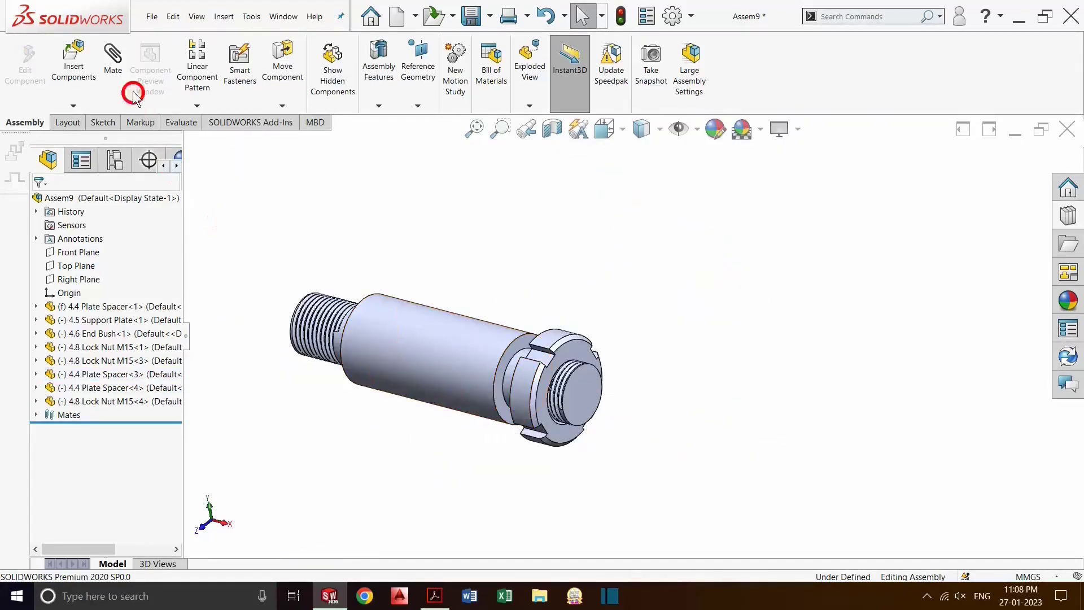
Mate the Plate Spacer<4> edge coincident to another support plate hole edge
click(113, 56)
scroll(523, 376, down, 3)
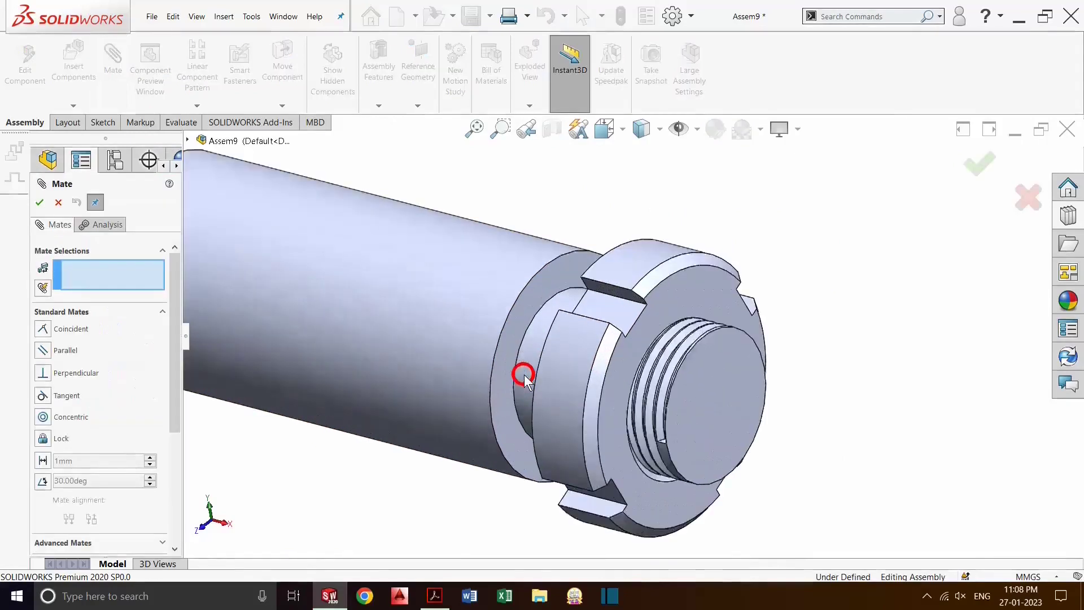
scroll(521, 358, down, 3)
click(519, 357)
scroll(518, 367, up, 3)
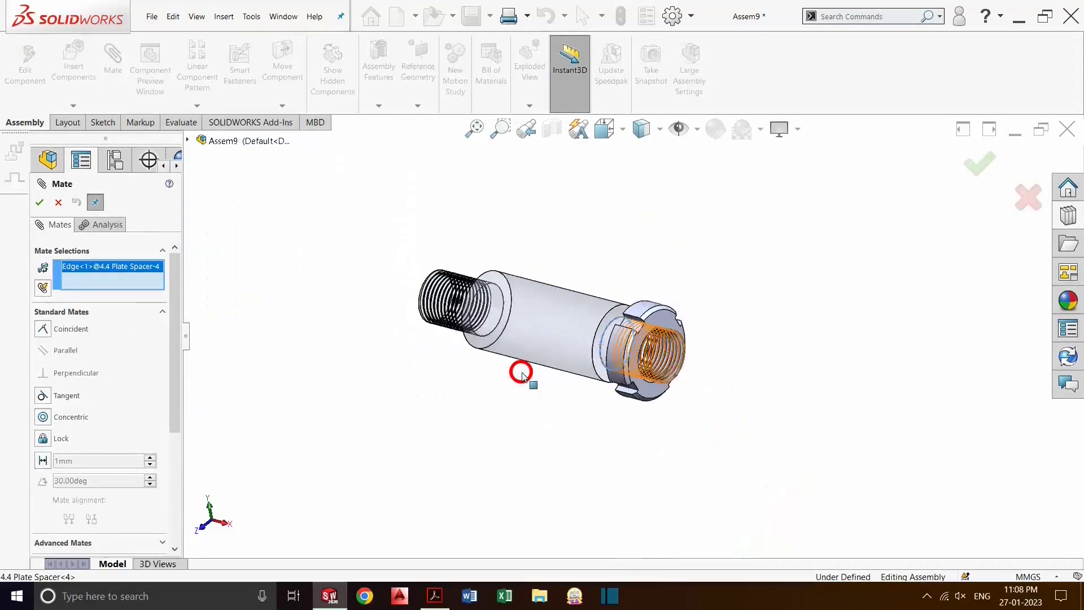
scroll(521, 372, up, 3)
mouse_move(687, 218)
middle_down()
mouse_move(740, 207)
mouse_move(787, 238)
mouse_move(745, 243)
mouse_move(687, 219)
middle_up()
scroll(697, 282, down, 2)
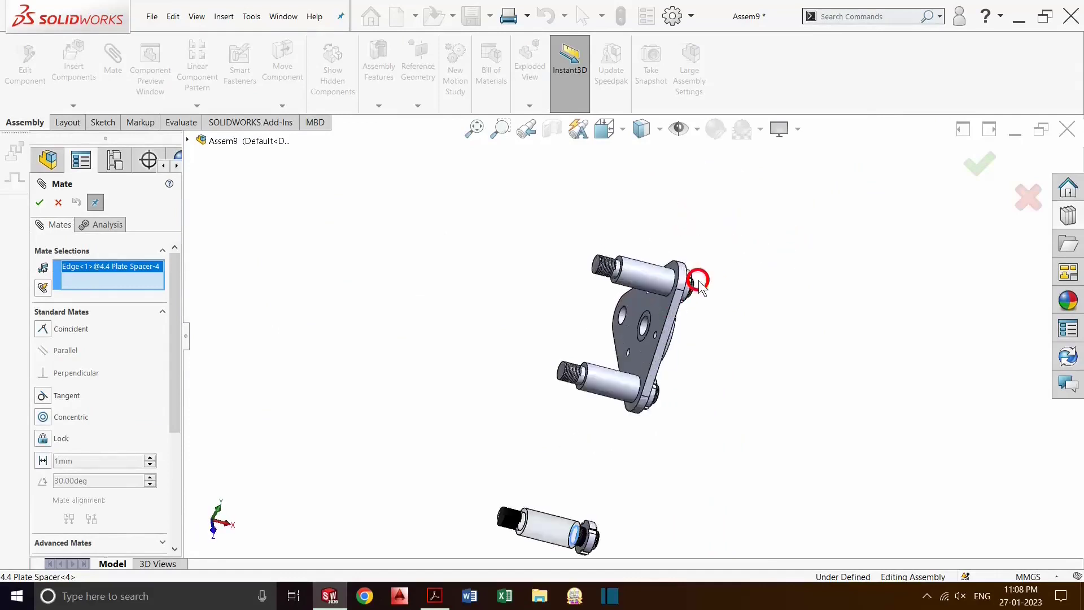
scroll(491, 381, down, 5)
click(416, 438)
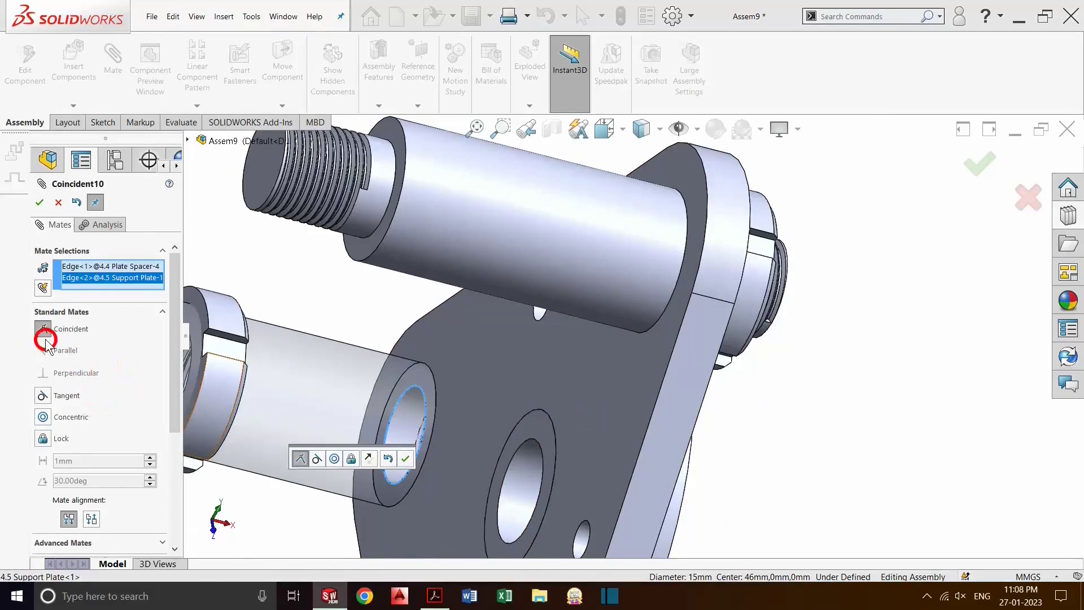
click(38, 202)
Mate the Lock Nut M15<4> face coincident to the support plate face
scroll(254, 363, up, 3)
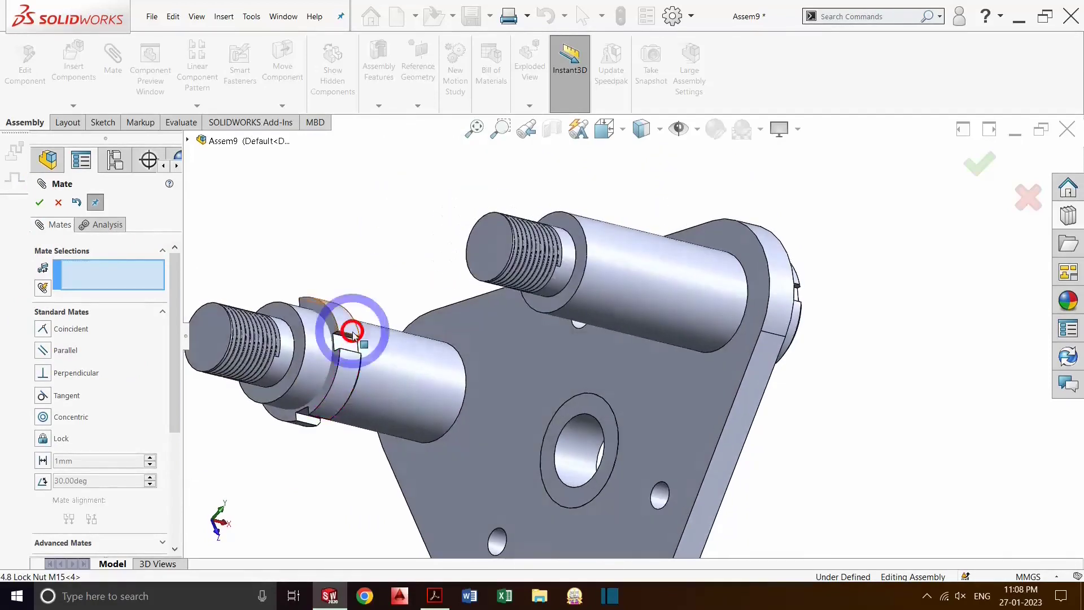
scroll(347, 333, down, 5)
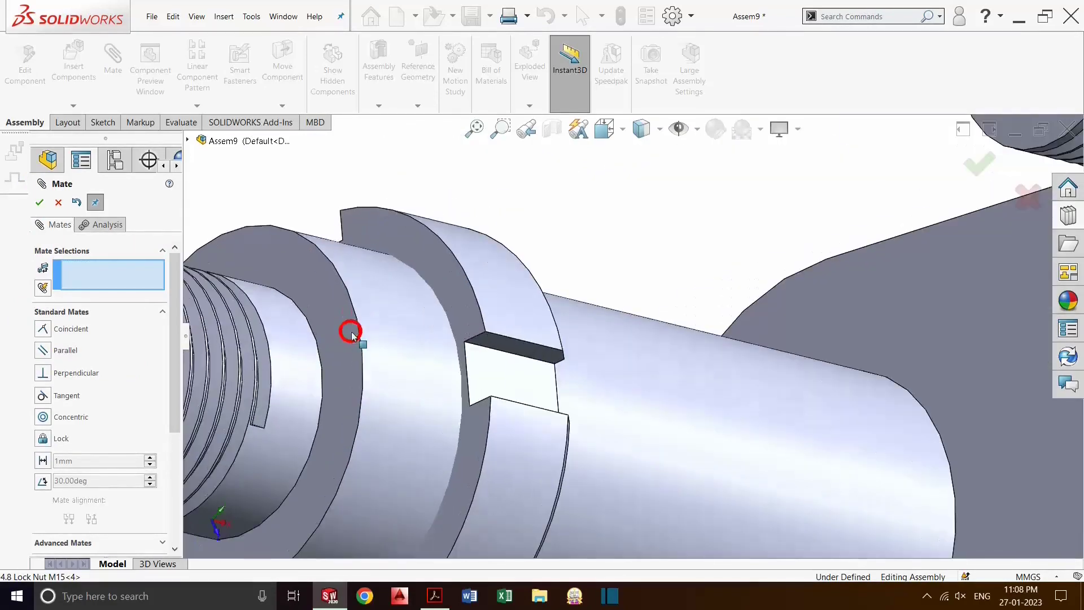
click(458, 308)
scroll(517, 420, up, 5)
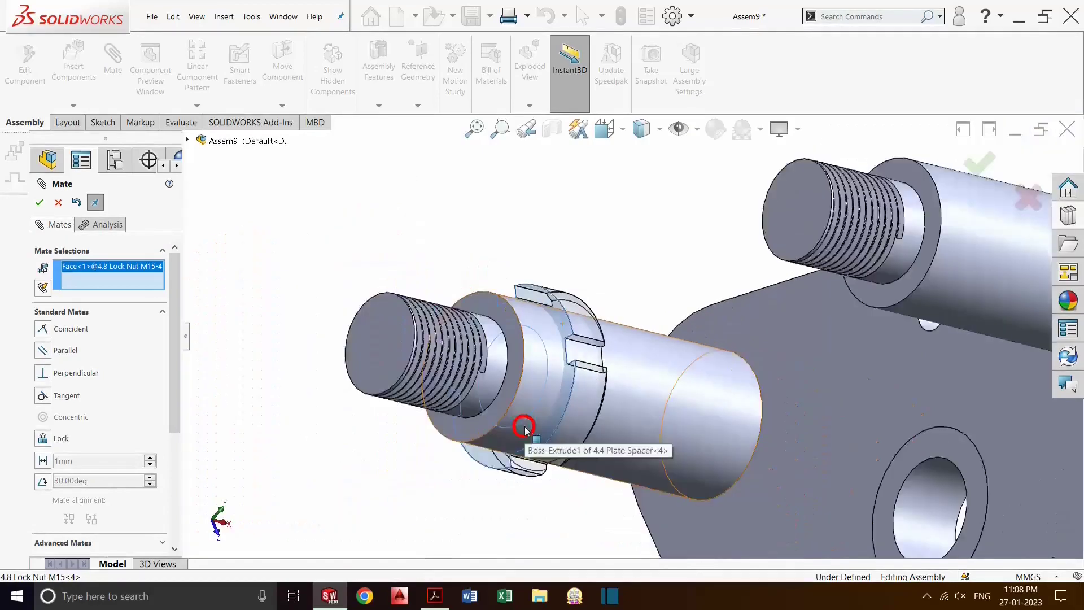
scroll(903, 460, down, 3)
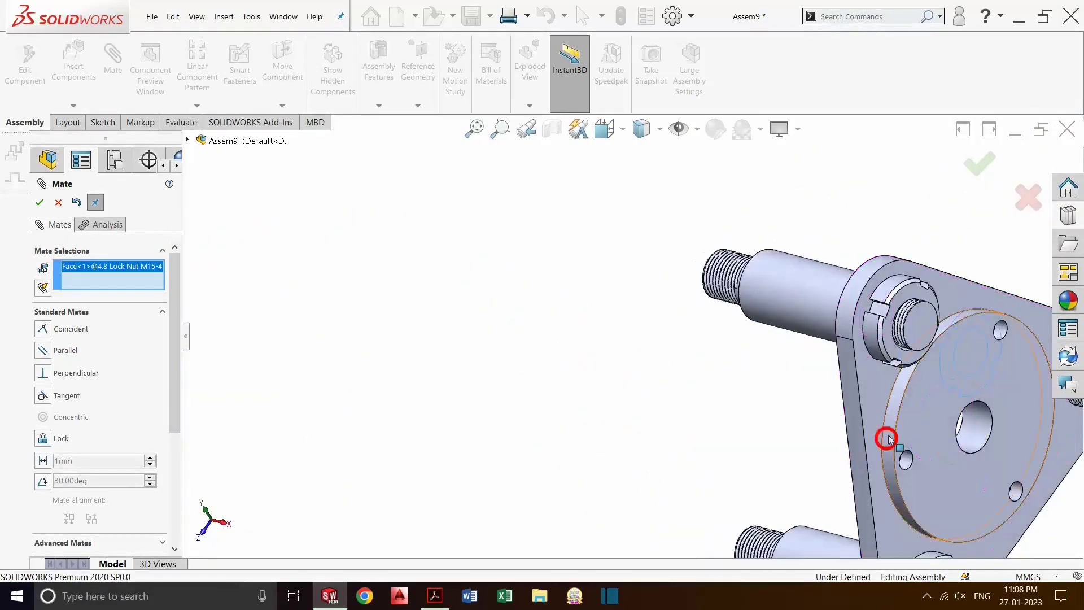
scroll(883, 402, down, 2)
click(811, 362)
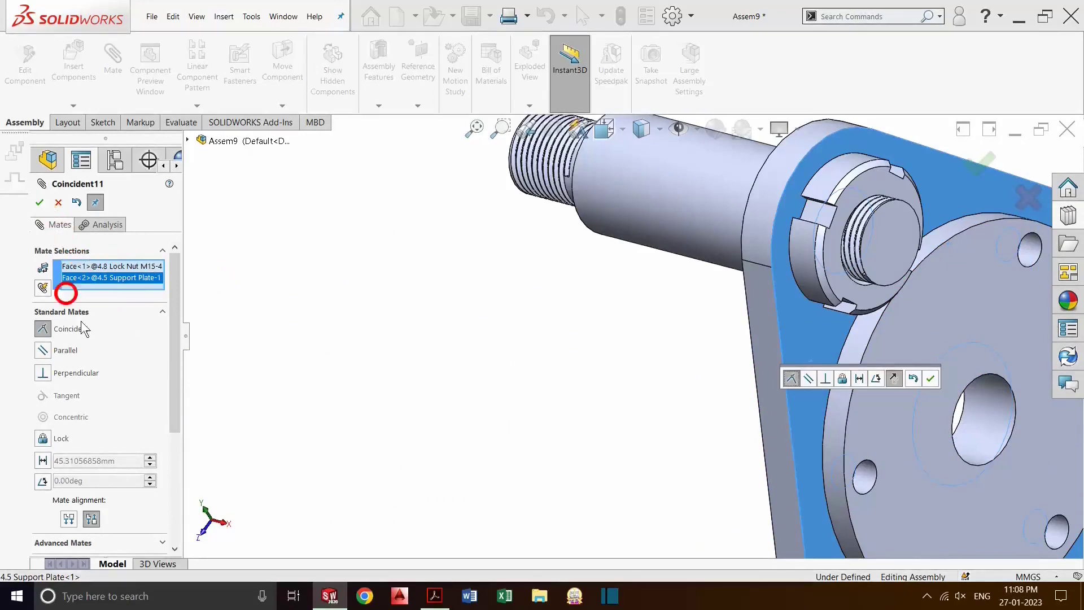
click(45, 201)
middle_click(402, 336)
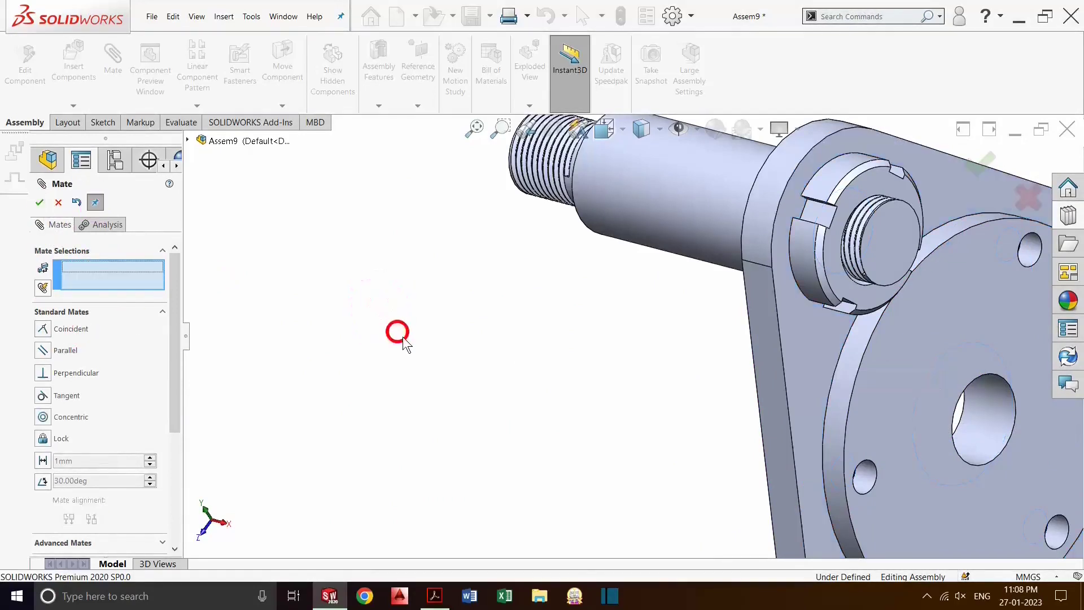
scroll(655, 474, down, 5)
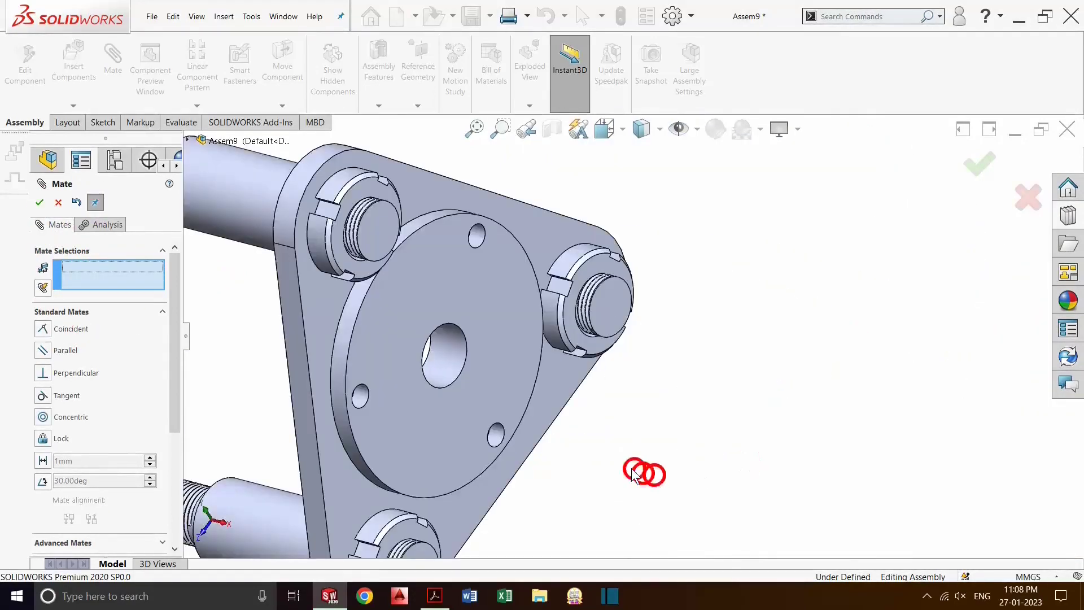
mouse_move(642, 472)
middle_down()
mouse_move(593, 438)
mouse_move(672, 423)
middle_up()
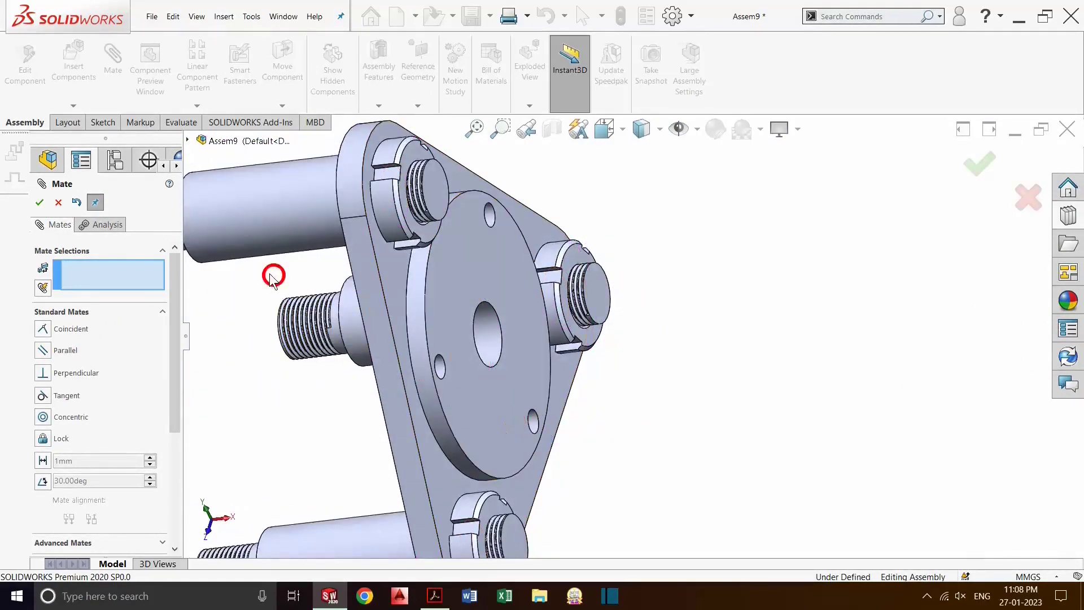
click(41, 203)
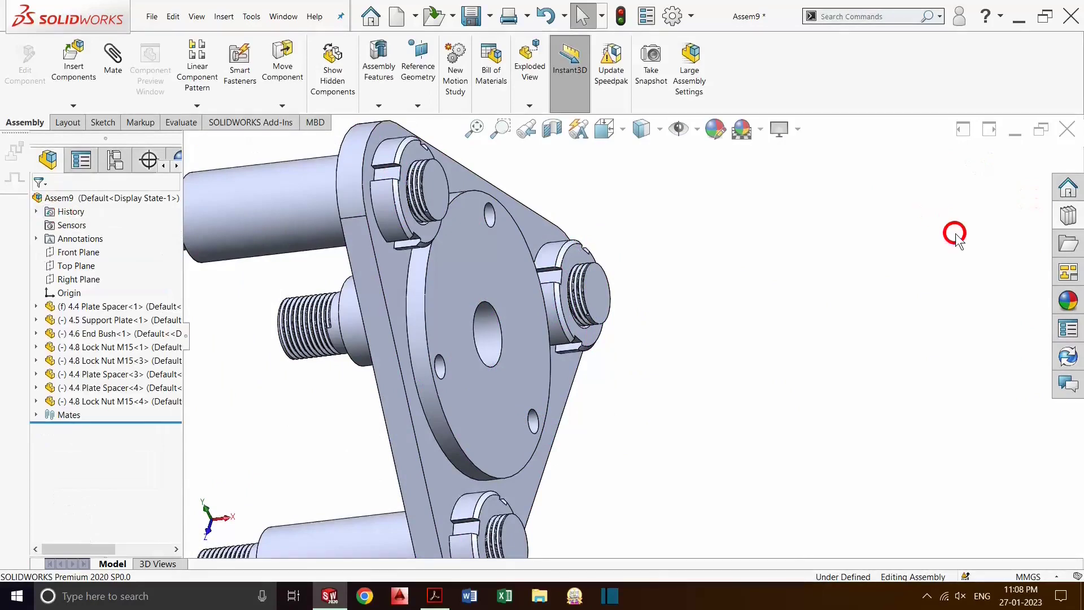
Drag Hex Screw Grade C ISO 4018 from the Design Library's Hex Bolts and Screws into the assembly
click(1069, 214)
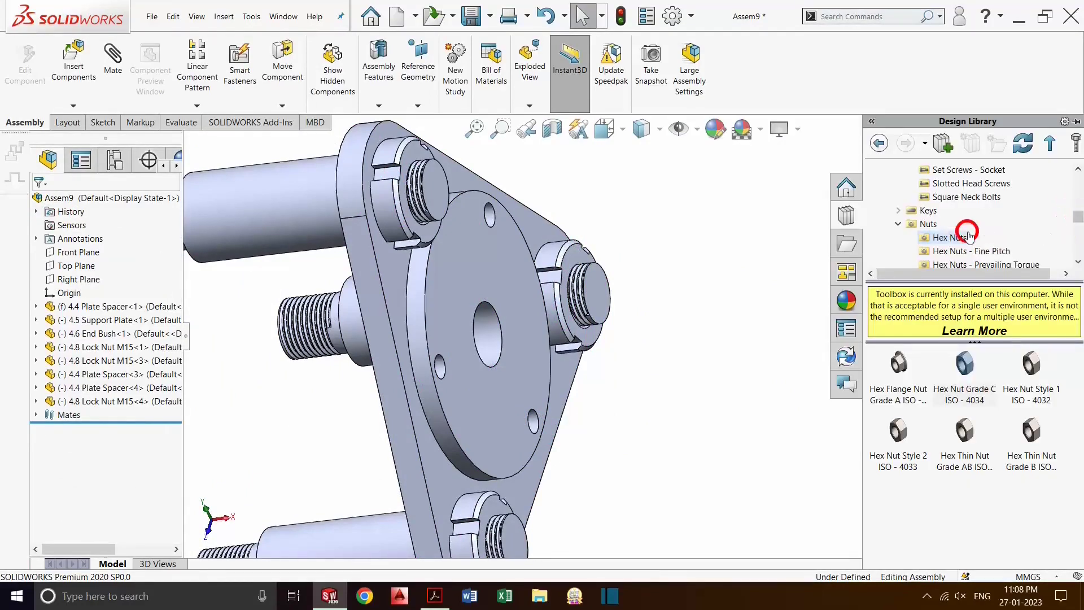
scroll(967, 232, up, 3)
click(968, 170)
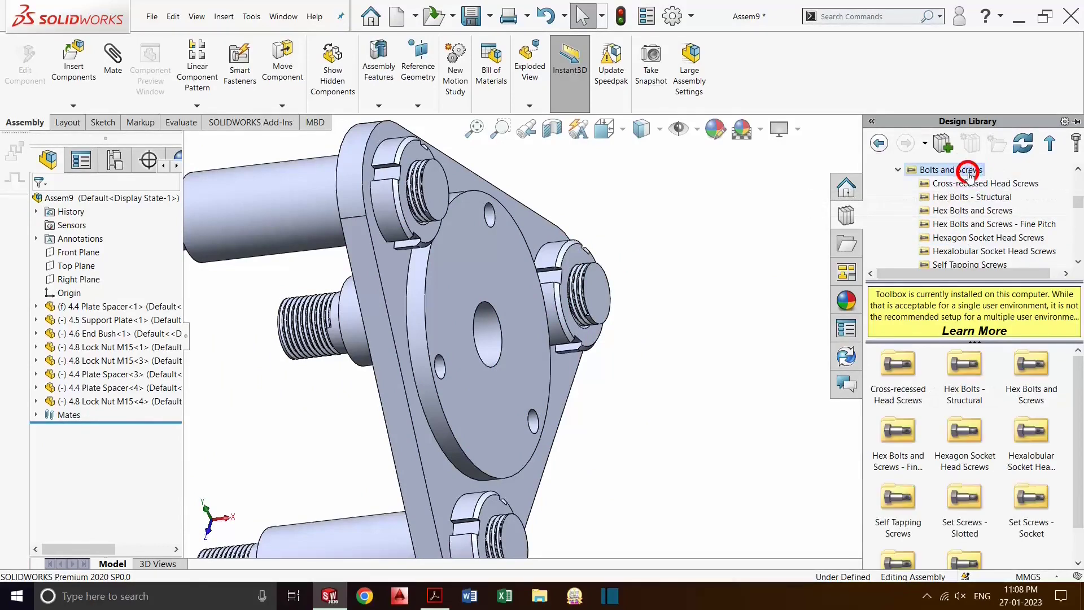
double_click(1045, 380)
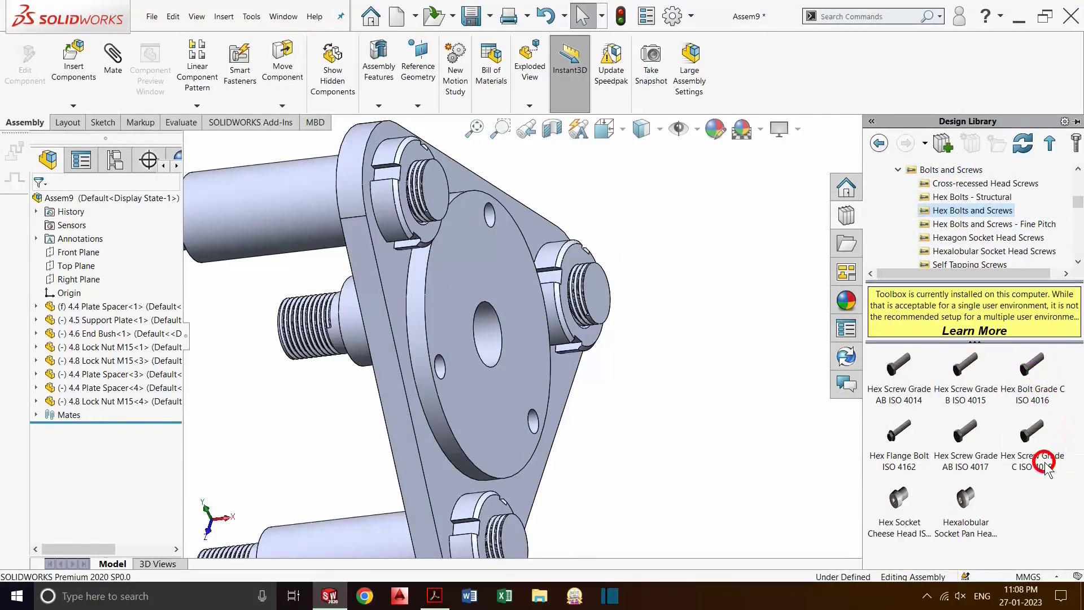
drag(1040, 460, 704, 437)
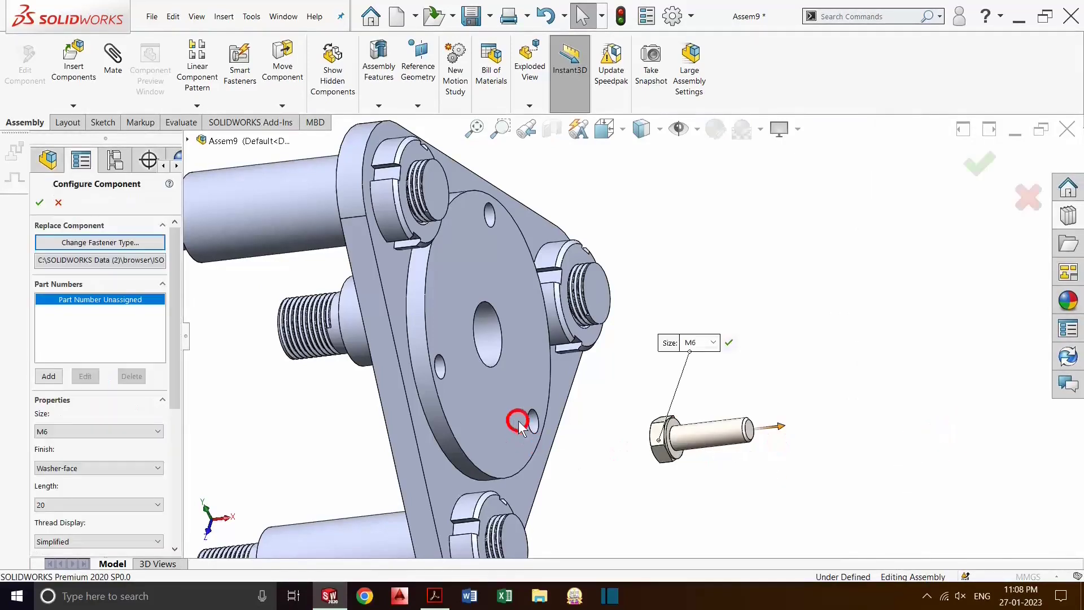
Set the hex screw to size M6 and length 20, and confirm it
click(713, 344)
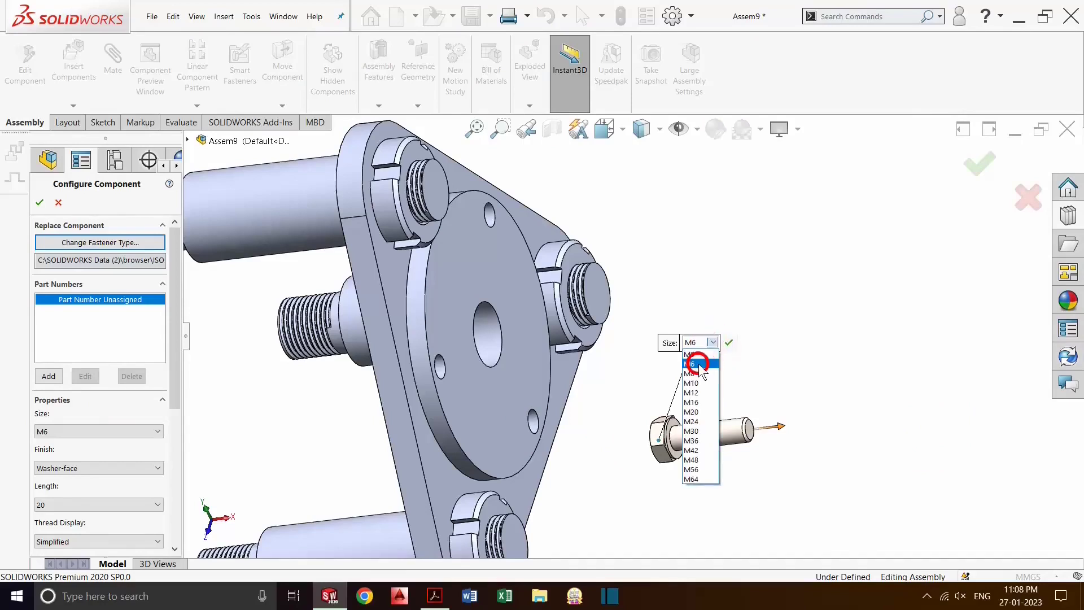
click(699, 364)
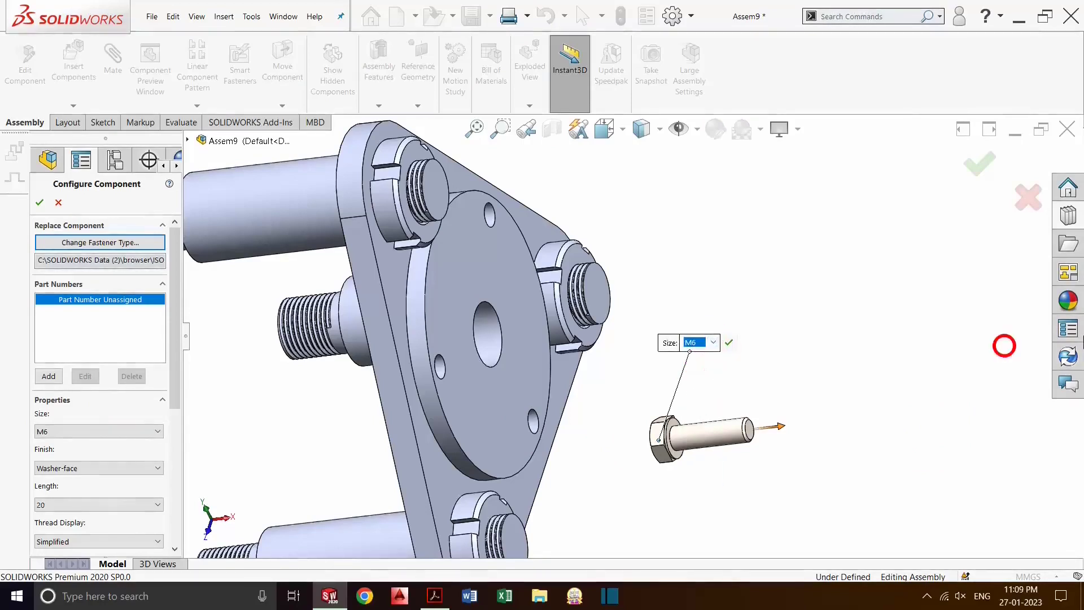
click(75, 504)
click(62, 417)
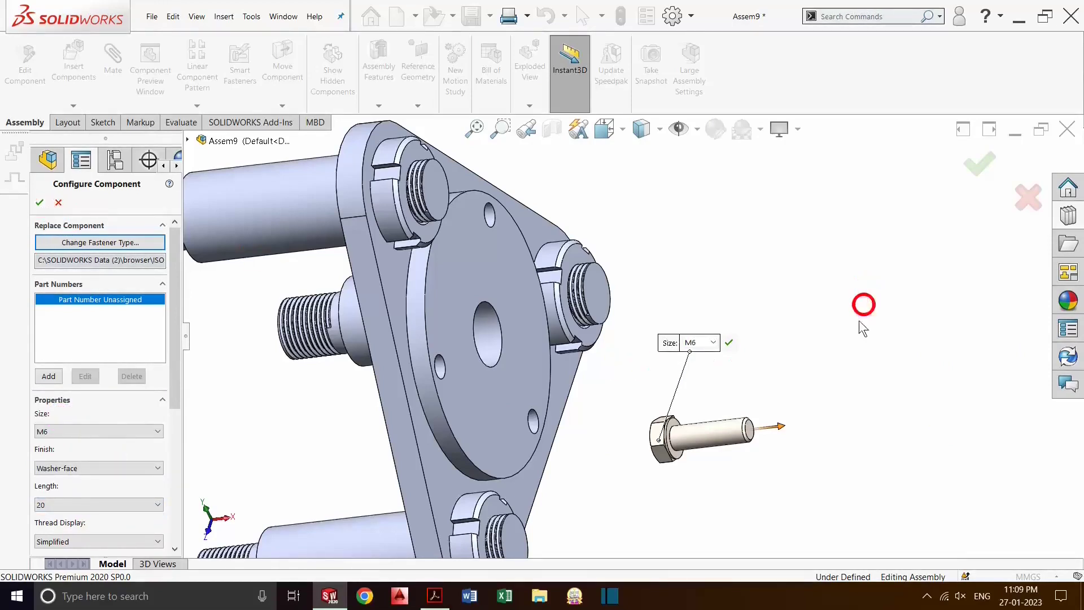
click(727, 343)
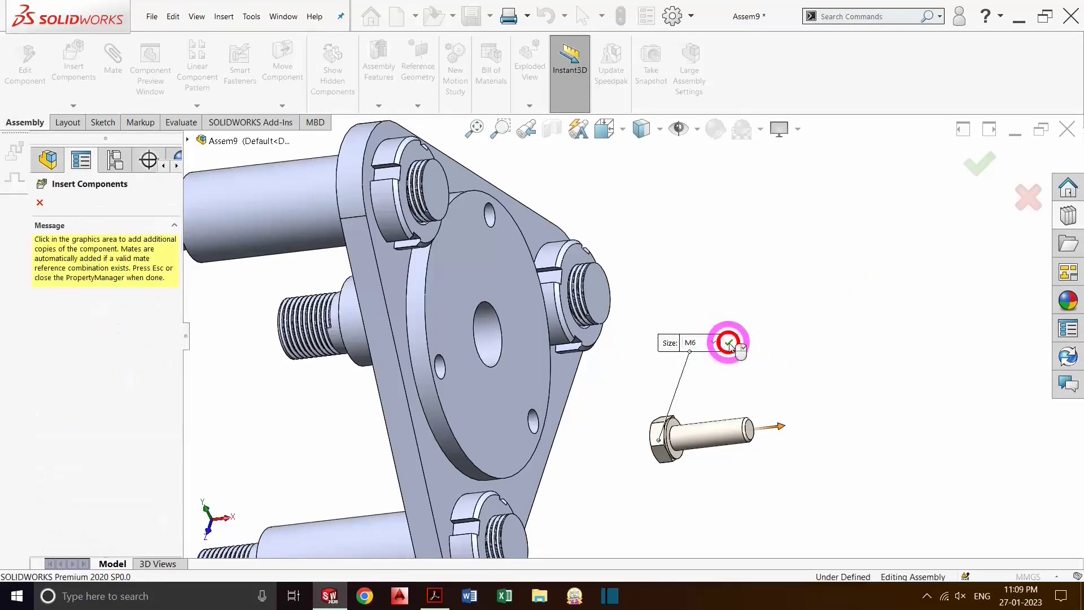
Place M6 hex screw copies into three of the support plate's small holes
middle_drag(655, 390, 737, 368)
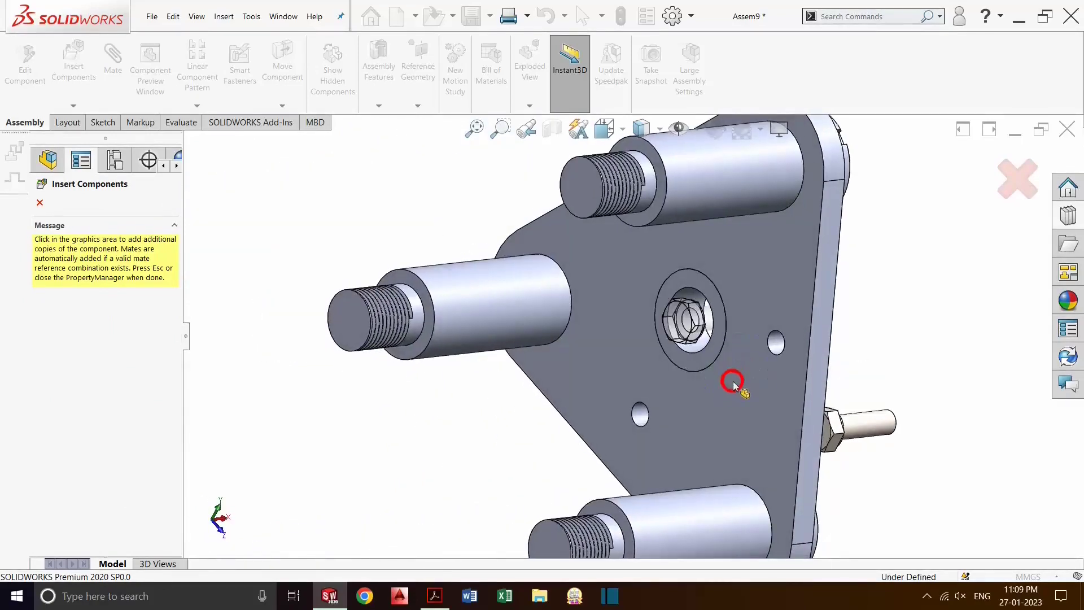
click(649, 422)
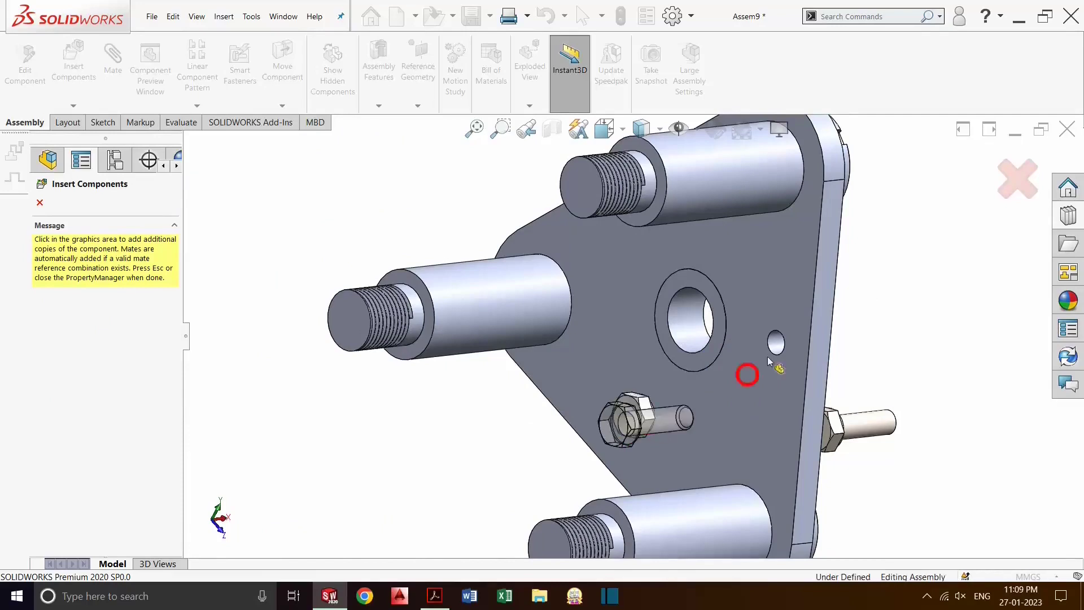
click(715, 334)
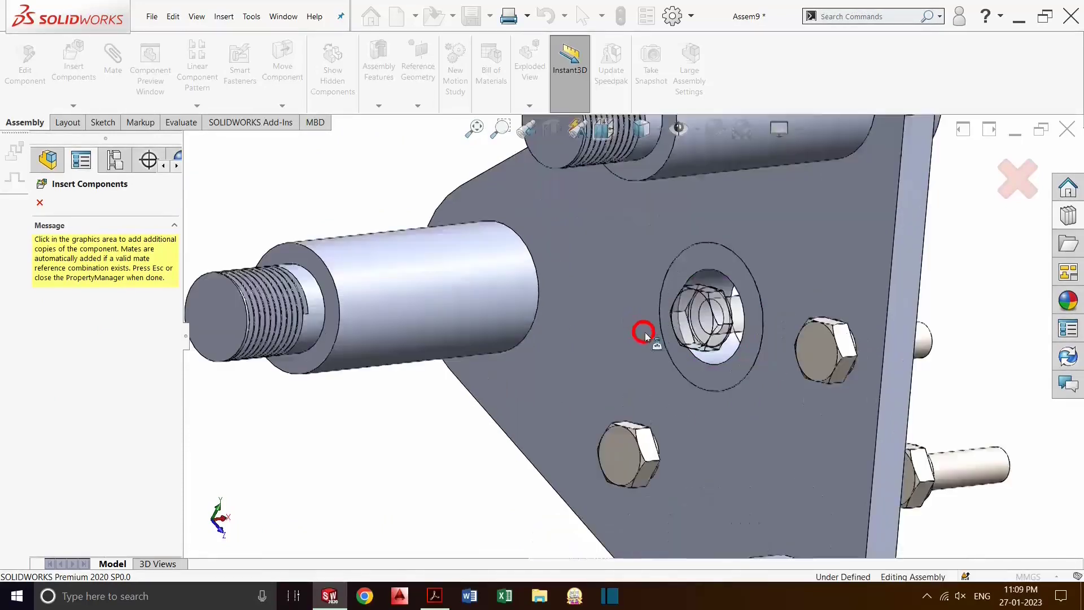
scroll(649, 327, up, 5)
middle_drag(678, 339, 719, 343)
click(719, 344)
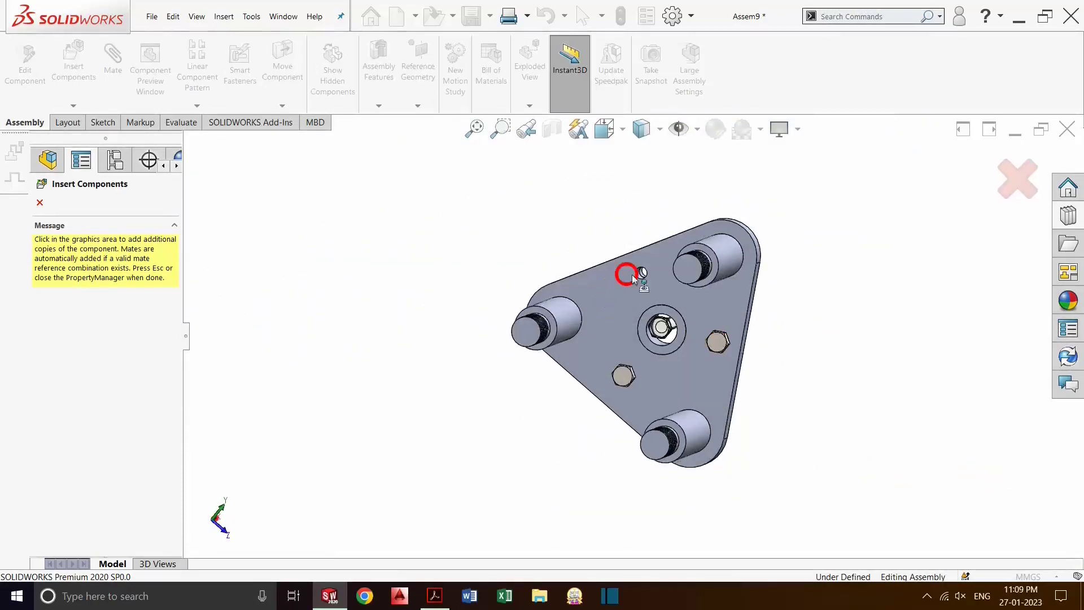
scroll(642, 272, up, 3)
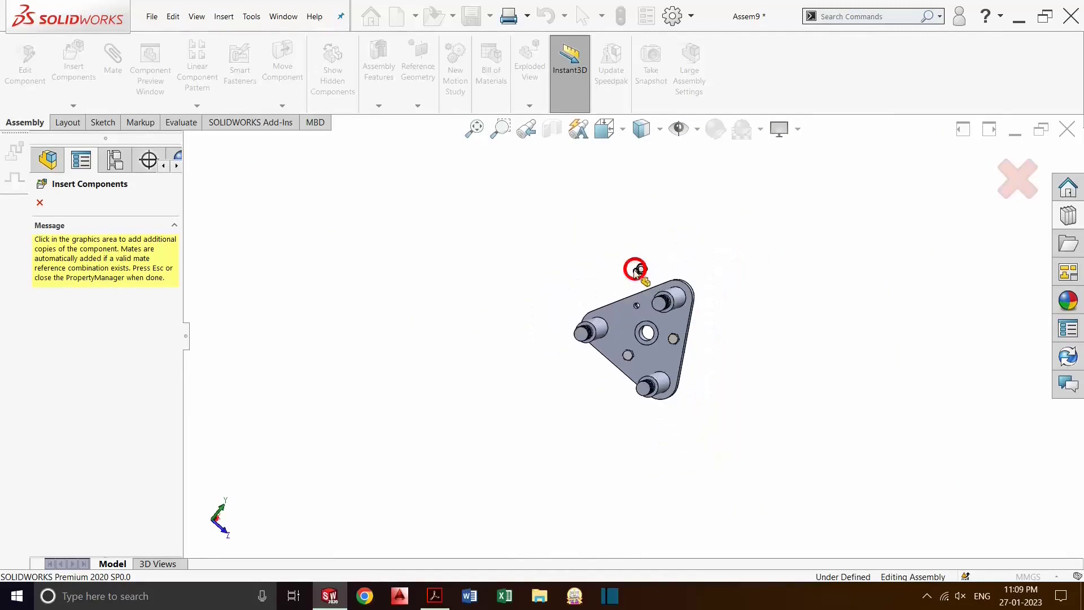
scroll(641, 294, down, 3)
scroll(641, 316, down, 4)
scroll(621, 324, down, 2)
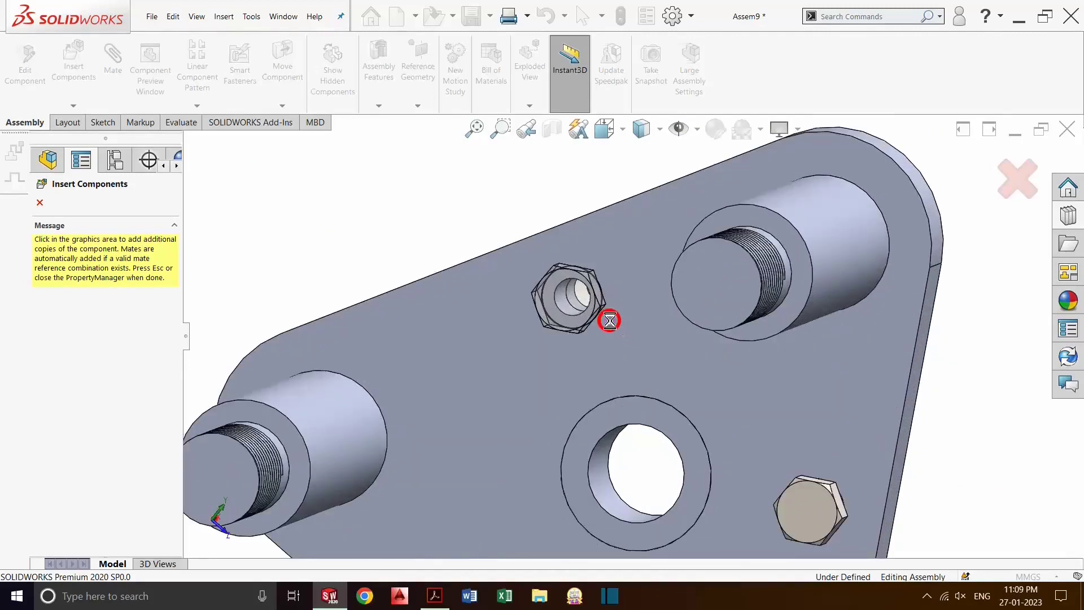
scroll(654, 370, up, 2)
scroll(644, 380, up, 4)
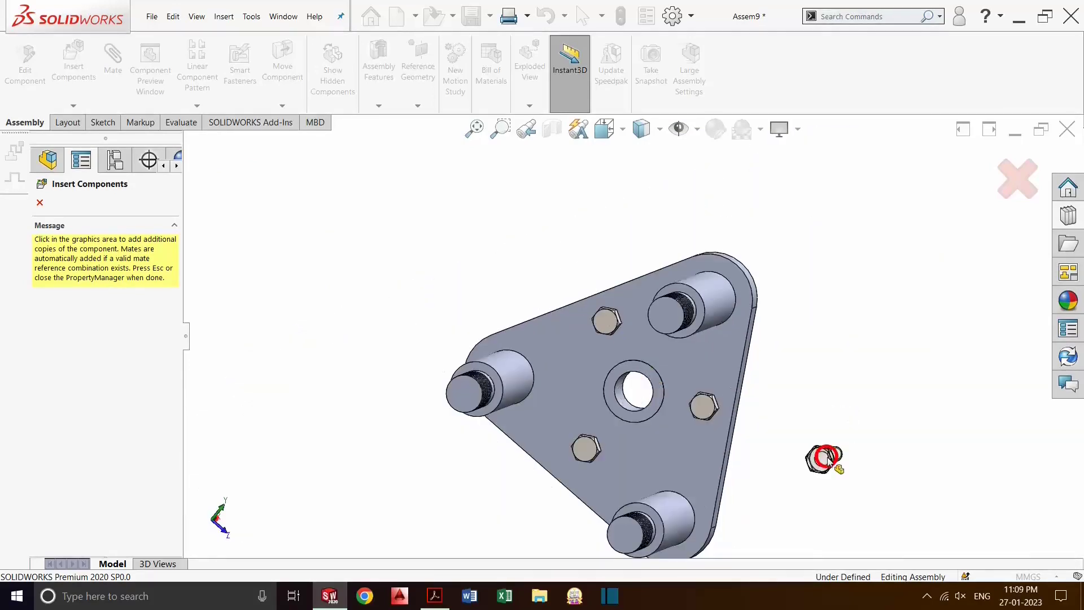
key(Escape)
Delete the leftover loose hex screw gradec_iso<1> from the assembly
middle_drag(822, 460, 727, 451)
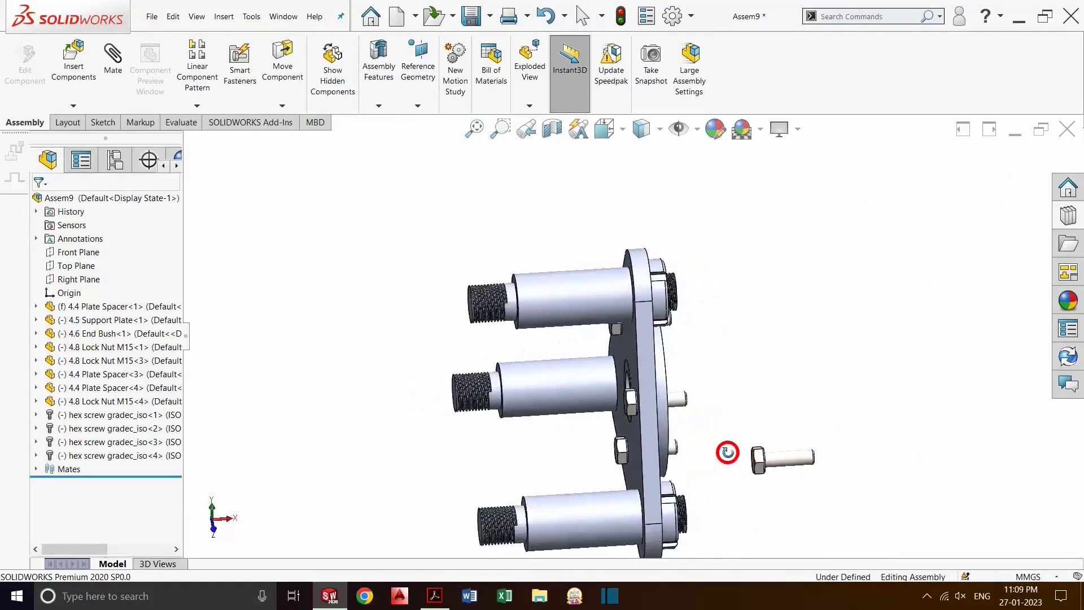
scroll(818, 484, up, 2)
scroll(772, 443, down, 2)
scroll(772, 442, up, 2)
scroll(656, 388, down, 6)
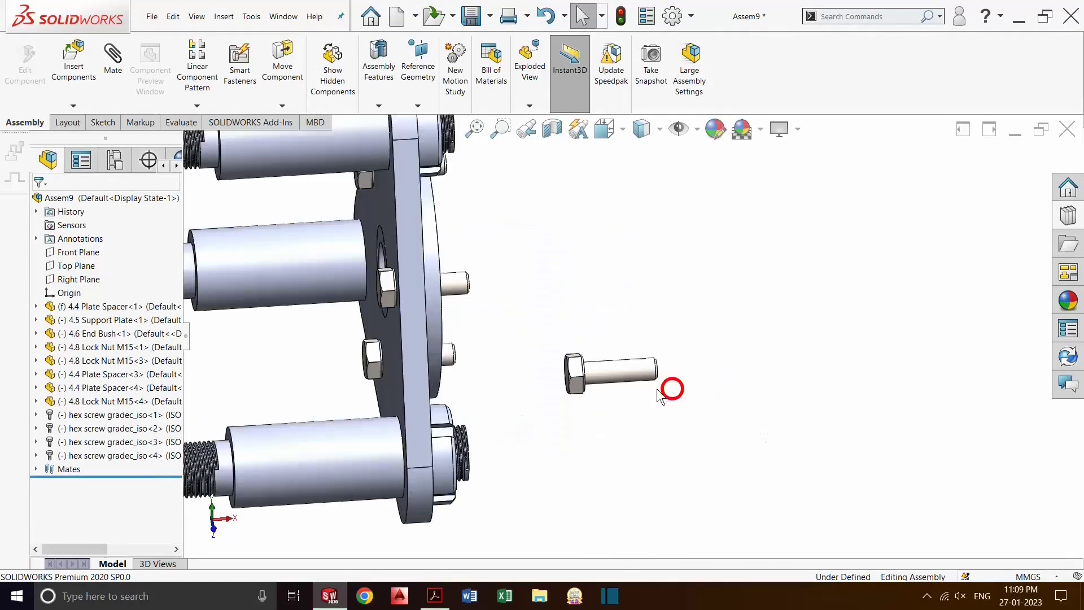
scroll(656, 388, down, 1)
scroll(645, 387, down, 1)
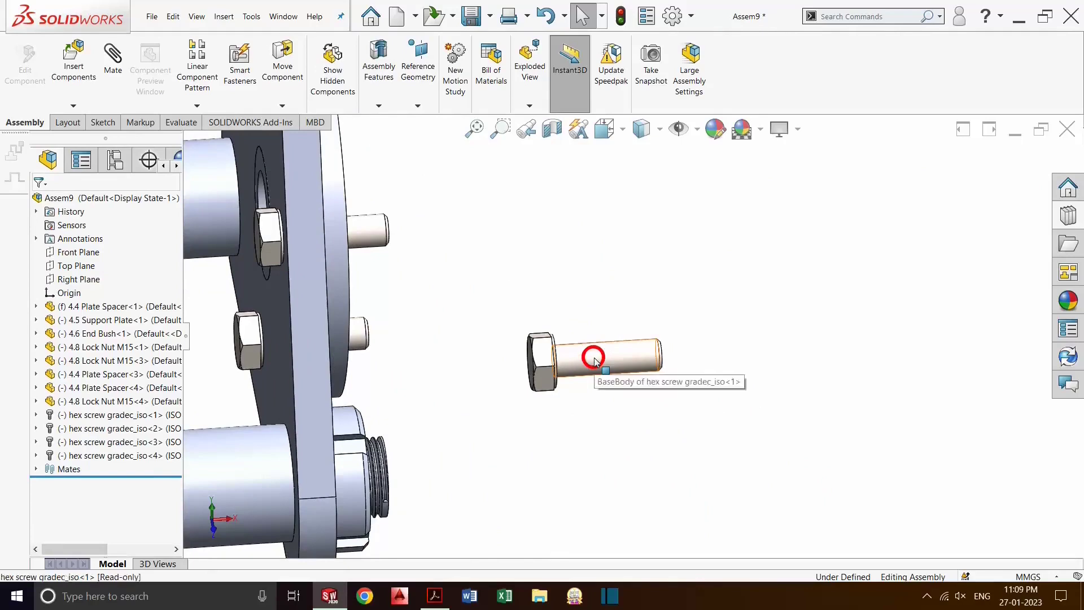
click(594, 359)
key(Delete)
key(Return)
click(631, 394)
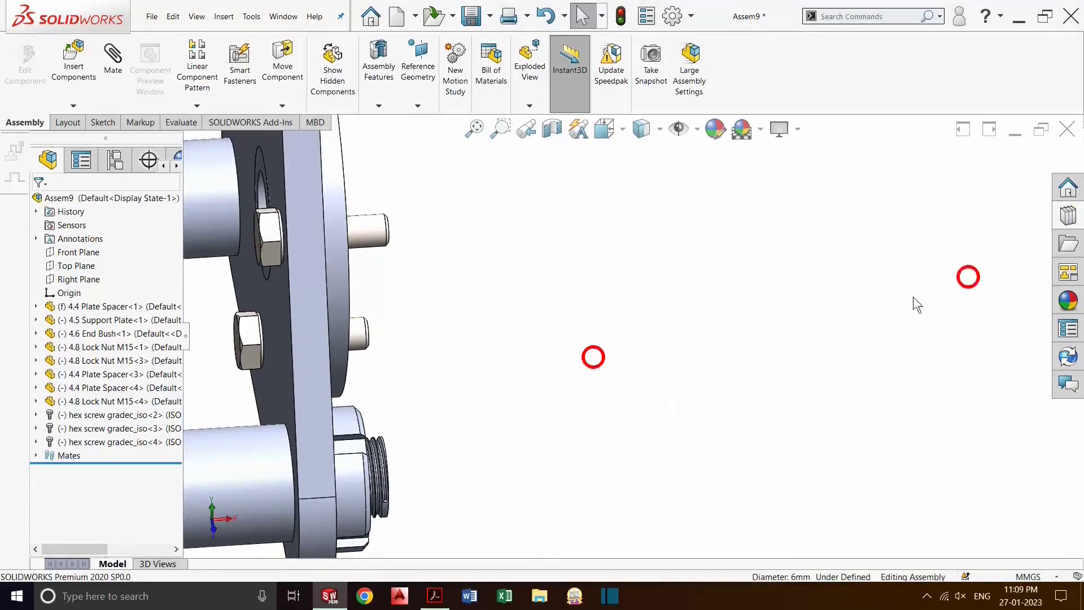
scroll(650, 390, up, 3)
scroll(643, 417, up, 2)
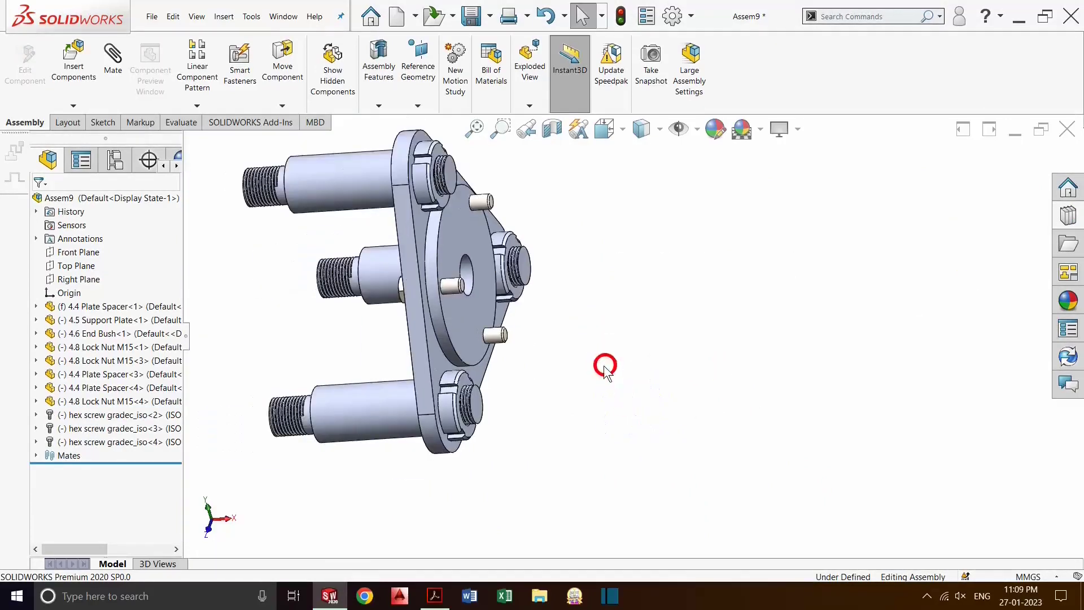
middle_drag(605, 366, 568, 387)
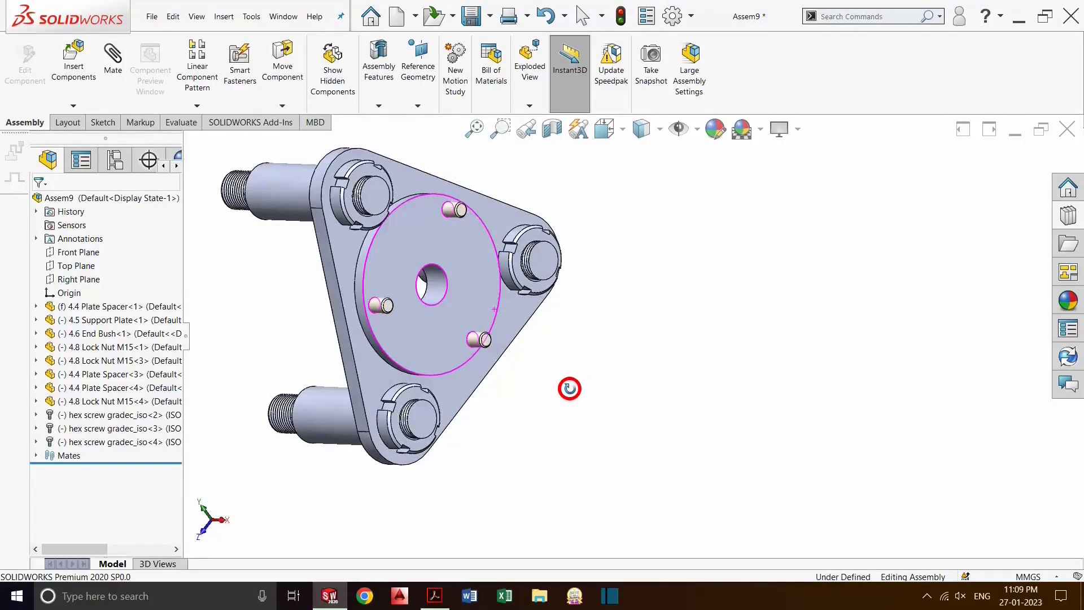
Drag a hex nut from the Design Library's Hex Nuts folder into the assembly
click(1070, 214)
scroll(973, 235, down, 5)
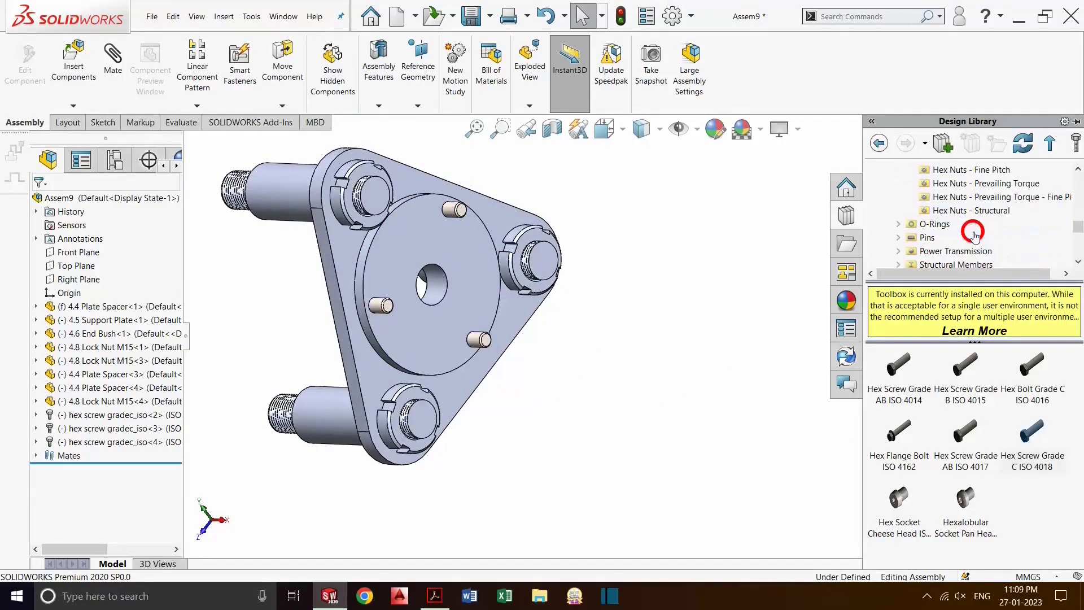
scroll(957, 217, up, 3)
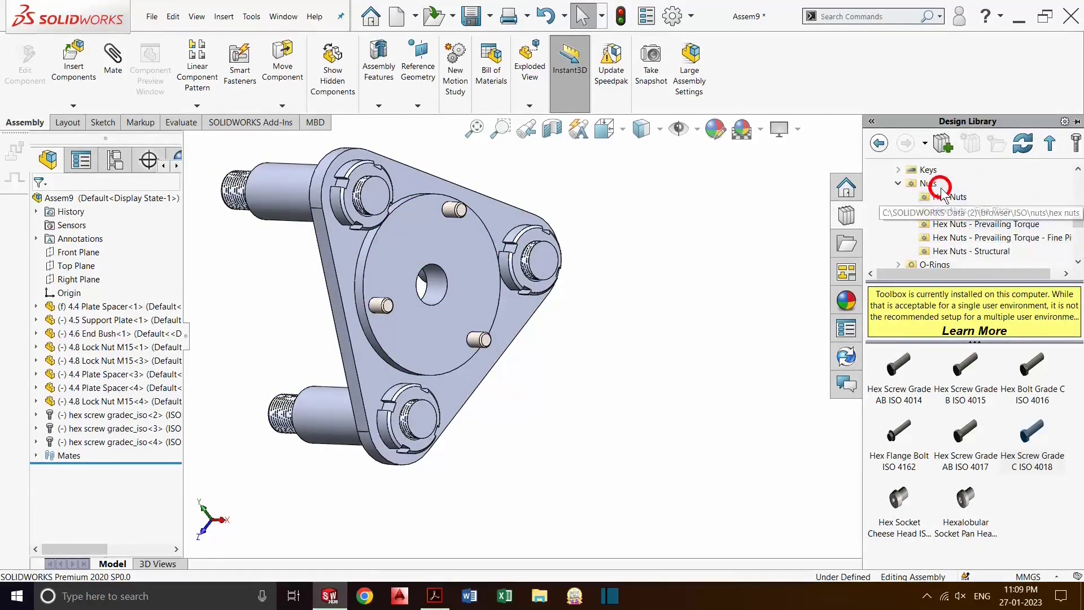
click(963, 197)
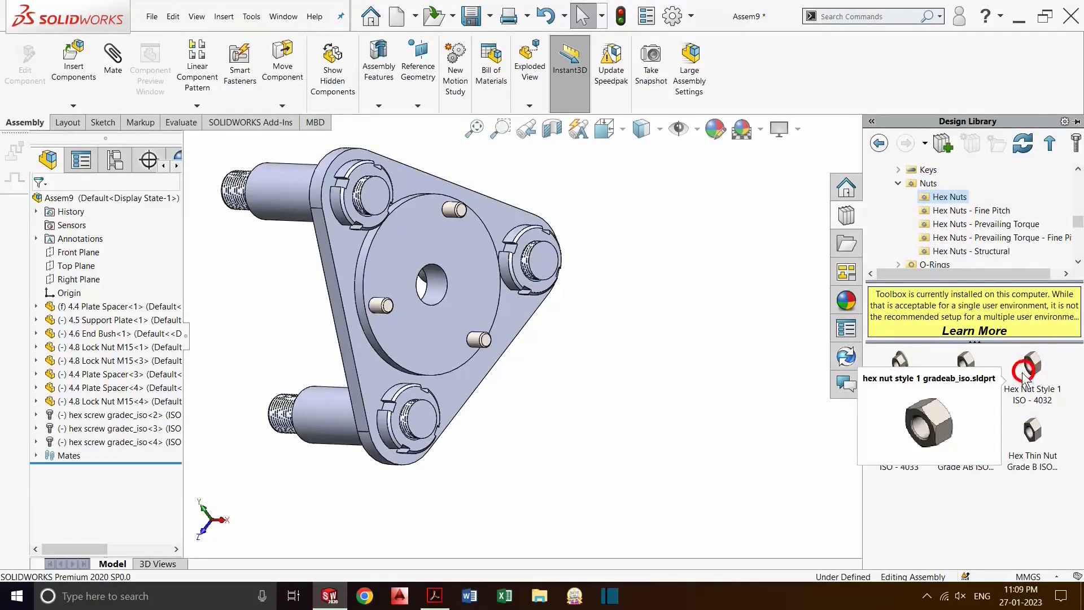
drag(961, 367, 695, 393)
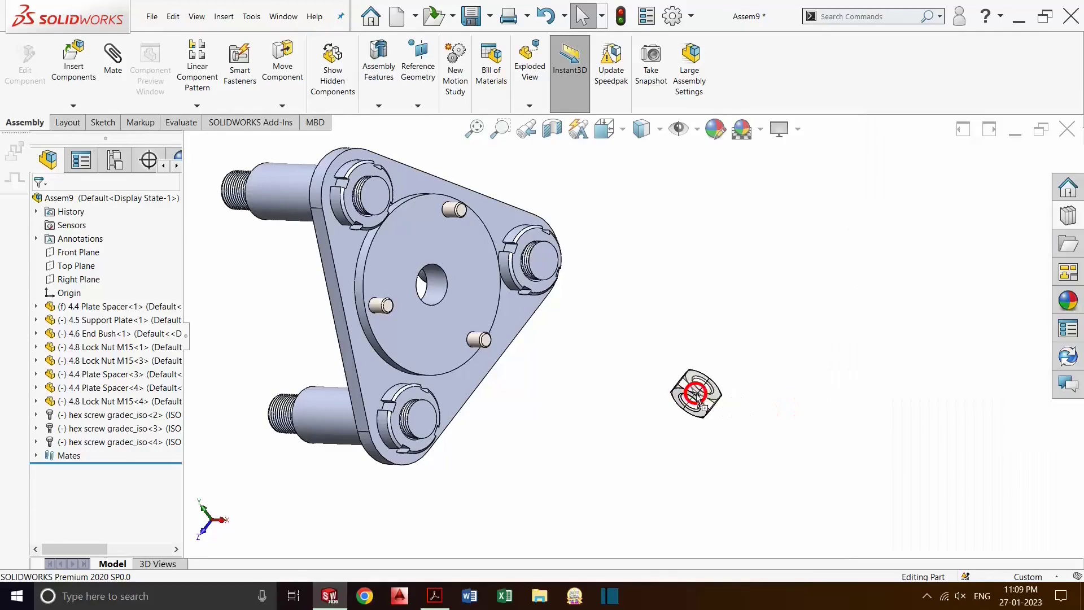
key(z)
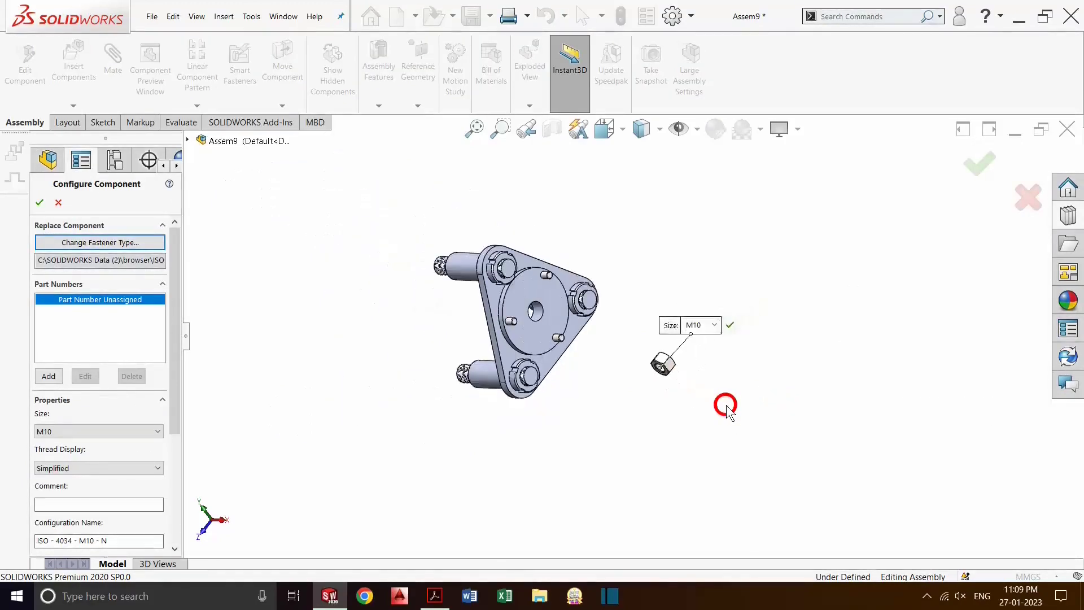
Set the hex nut size to M6 and confirm it
scroll(726, 405, down, 4)
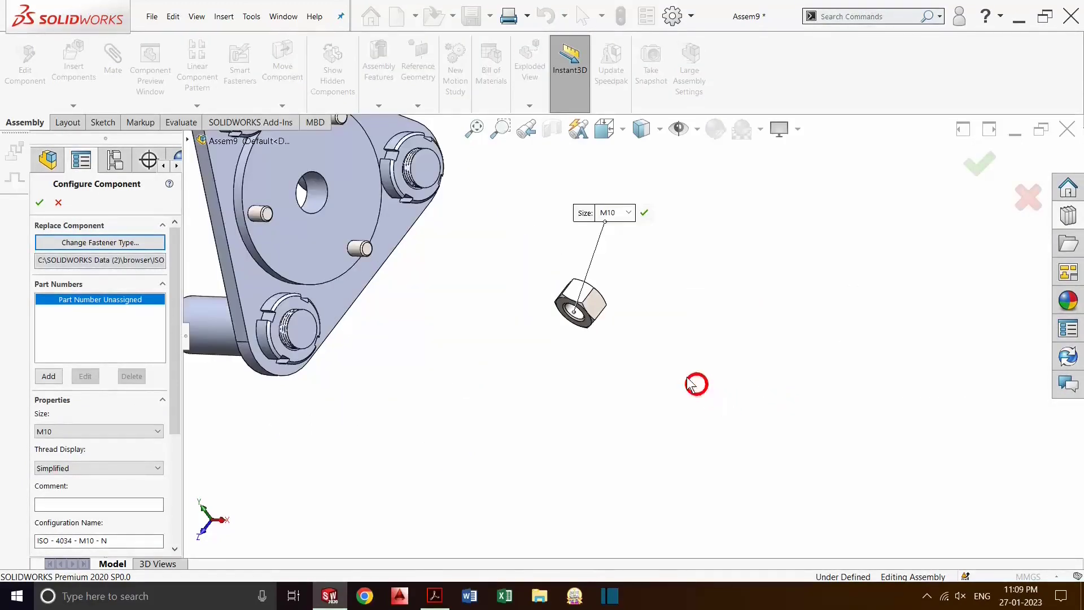
click(628, 215)
click(624, 235)
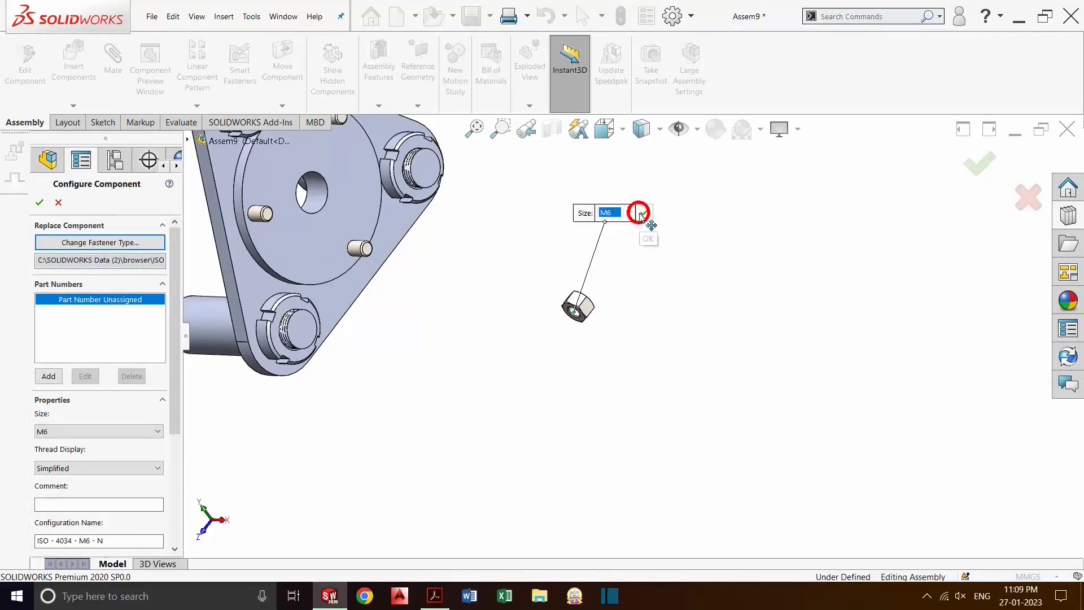
click(640, 214)
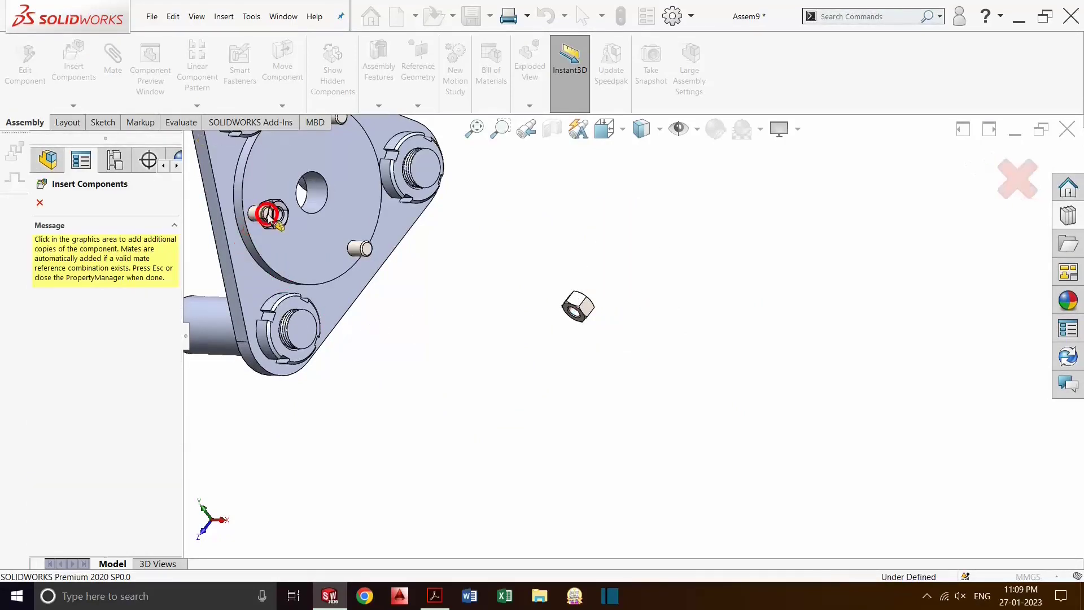
Drop an M6 hex nut copy onto the last bolt and end component insertion
scroll(271, 214, down, 5)
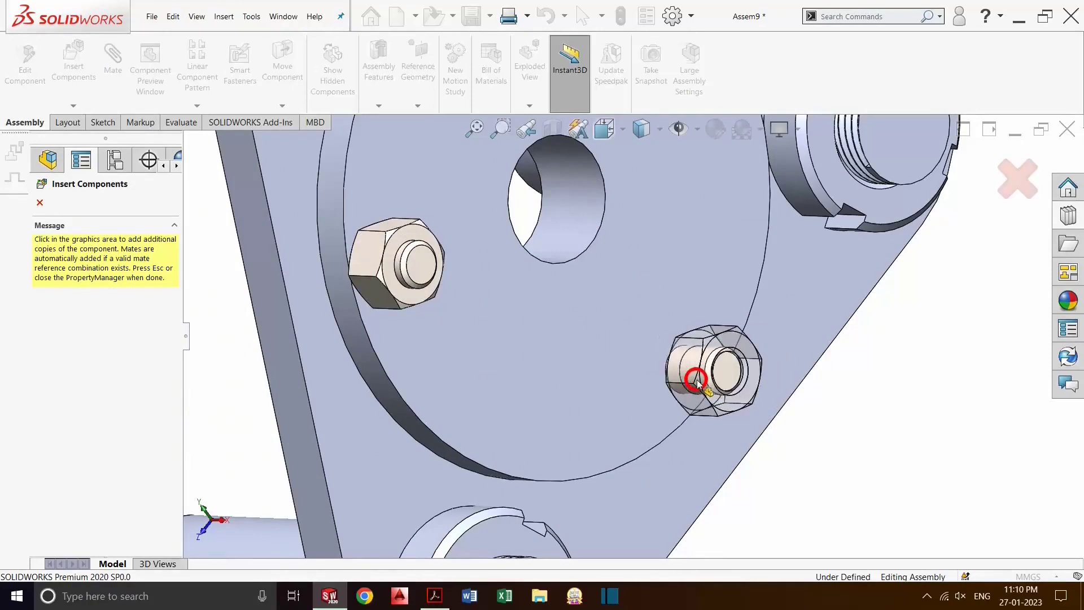
scroll(689, 379, up, 2)
scroll(689, 378, down, 2)
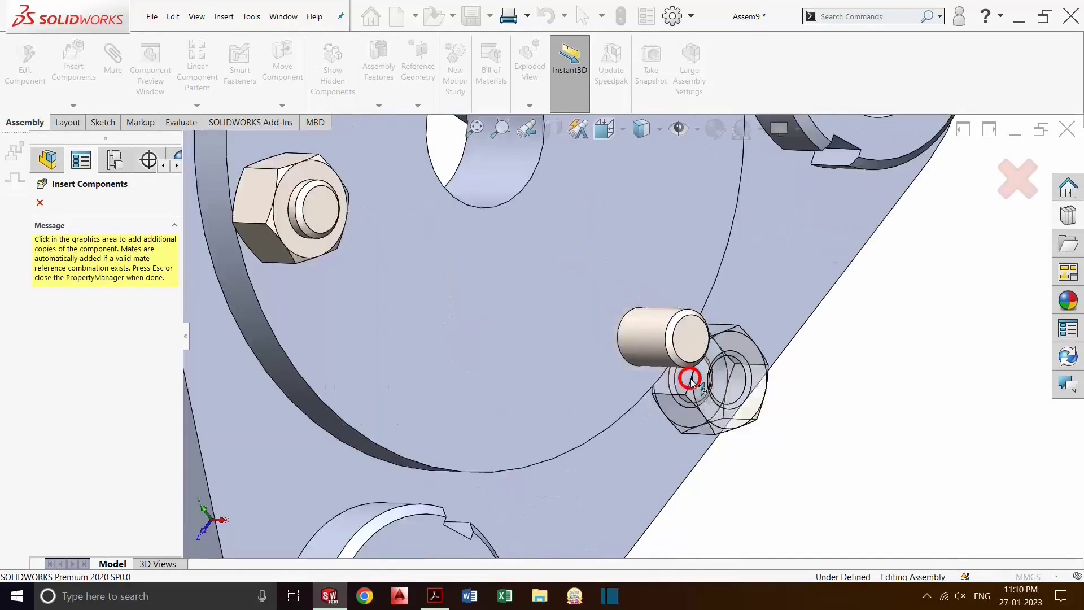
scroll(658, 353, down, 3)
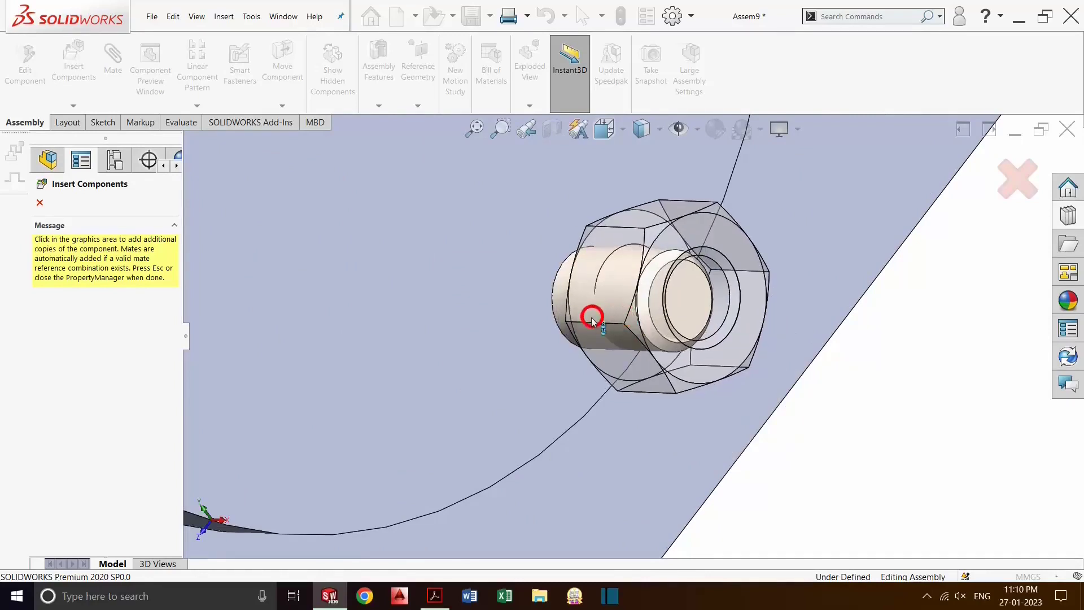
scroll(631, 319, up, 1)
scroll(594, 365, up, 3)
scroll(594, 366, up, 3)
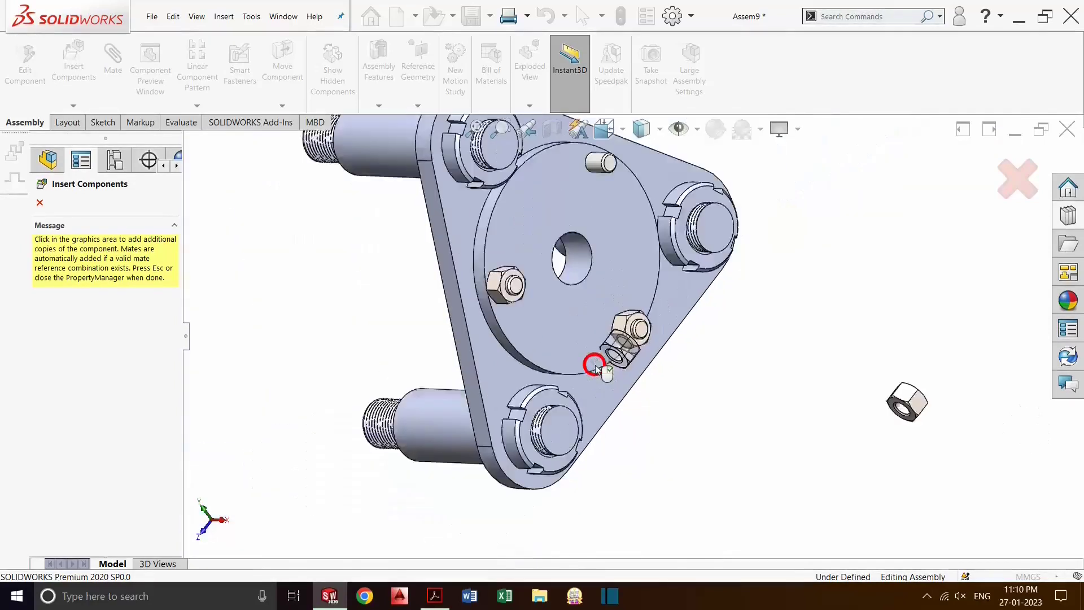
scroll(615, 226, up, 1)
scroll(621, 238, down, 5)
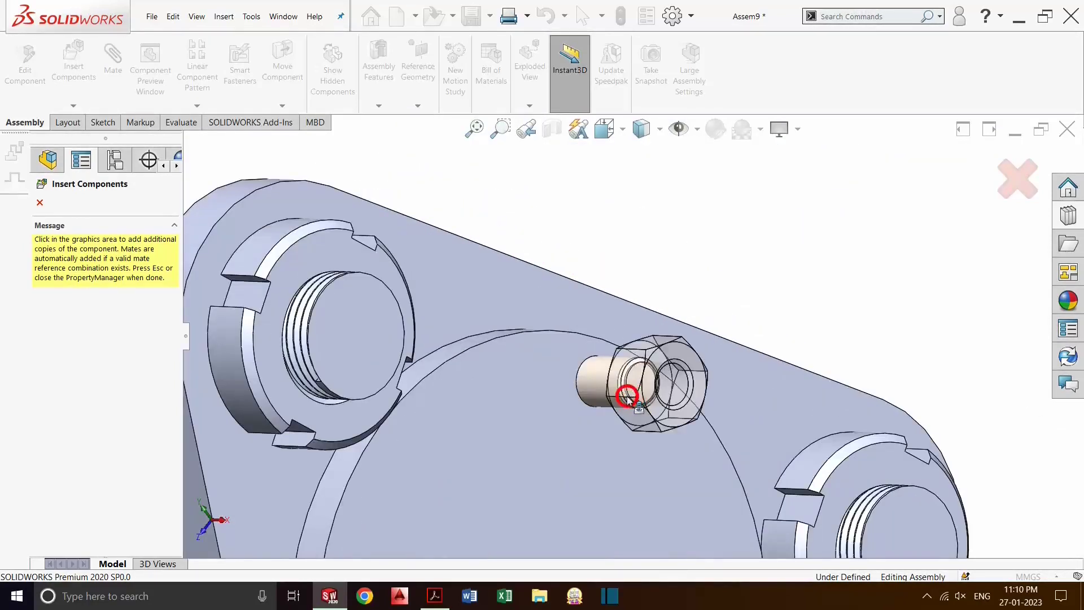
click(595, 390)
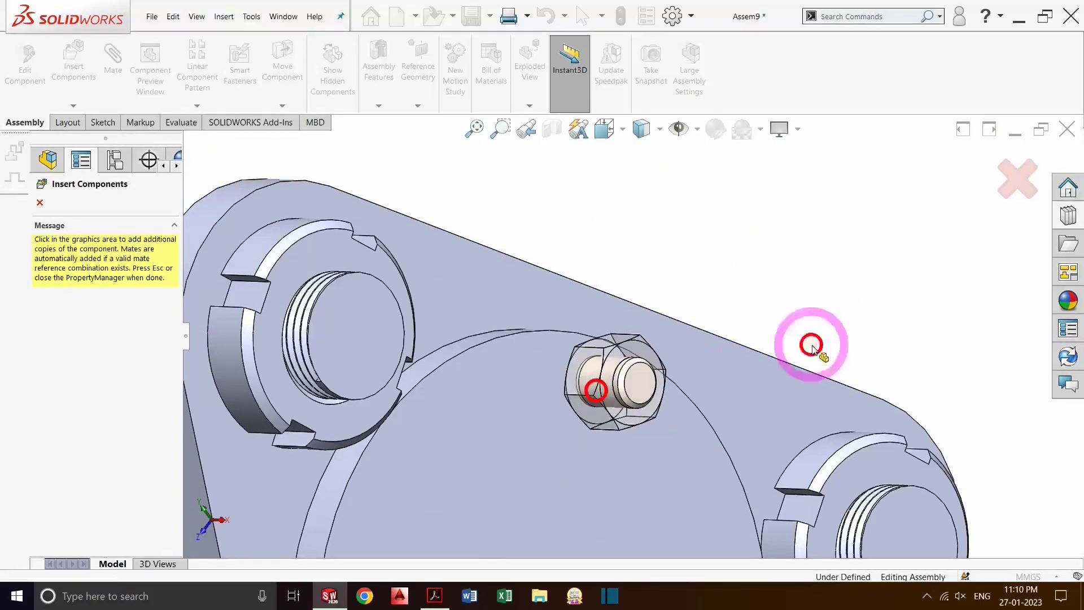
right_click(859, 251)
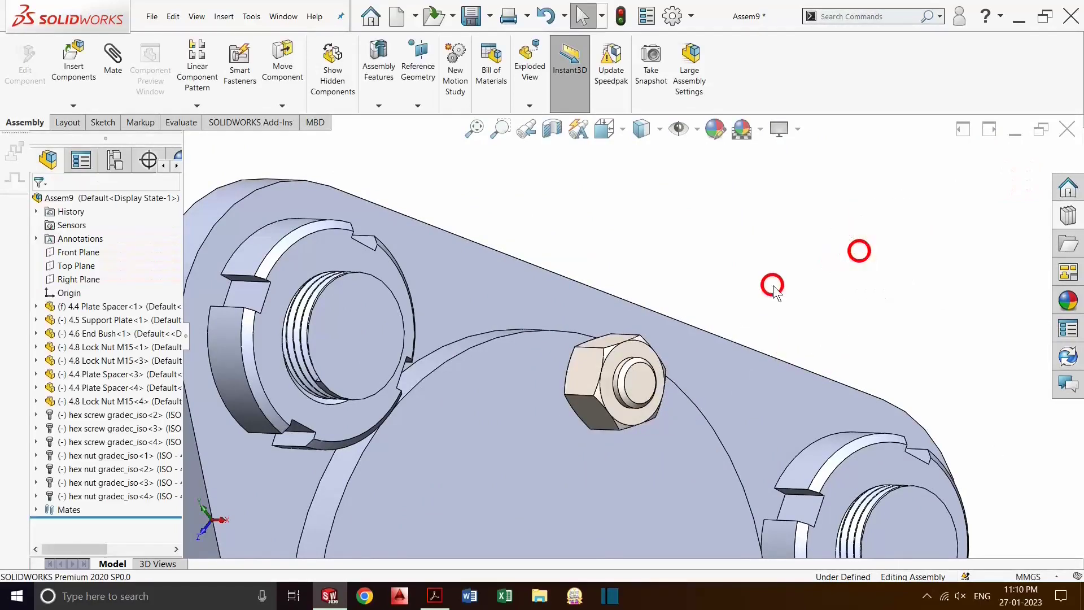
Delete the stray extra hex nut copy
scroll(776, 277, up, 2)
scroll(784, 226, up, 2)
scroll(824, 338, up, 1)
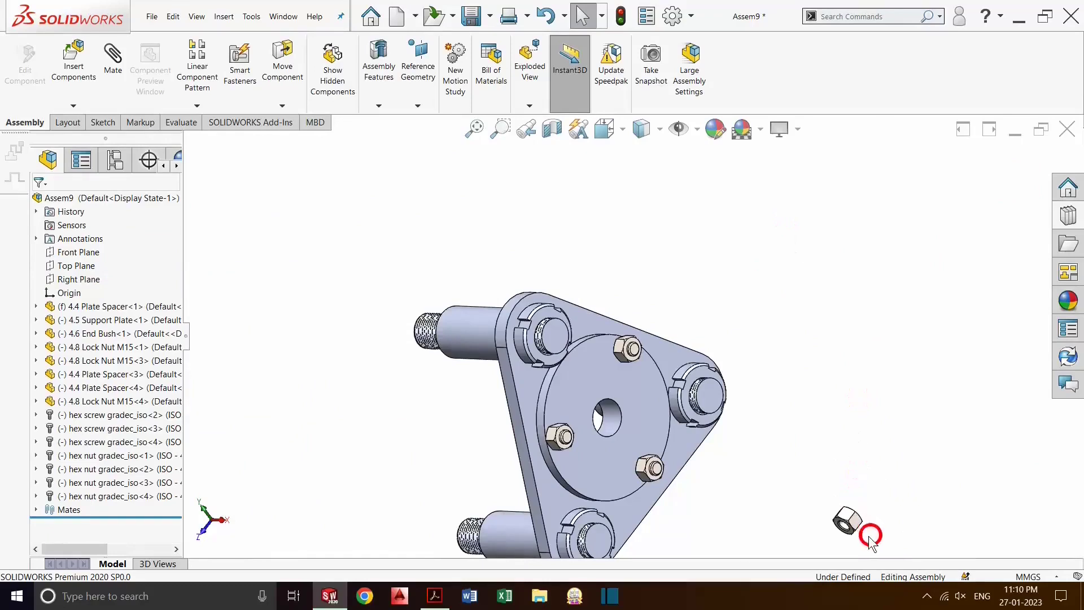
click(847, 521)
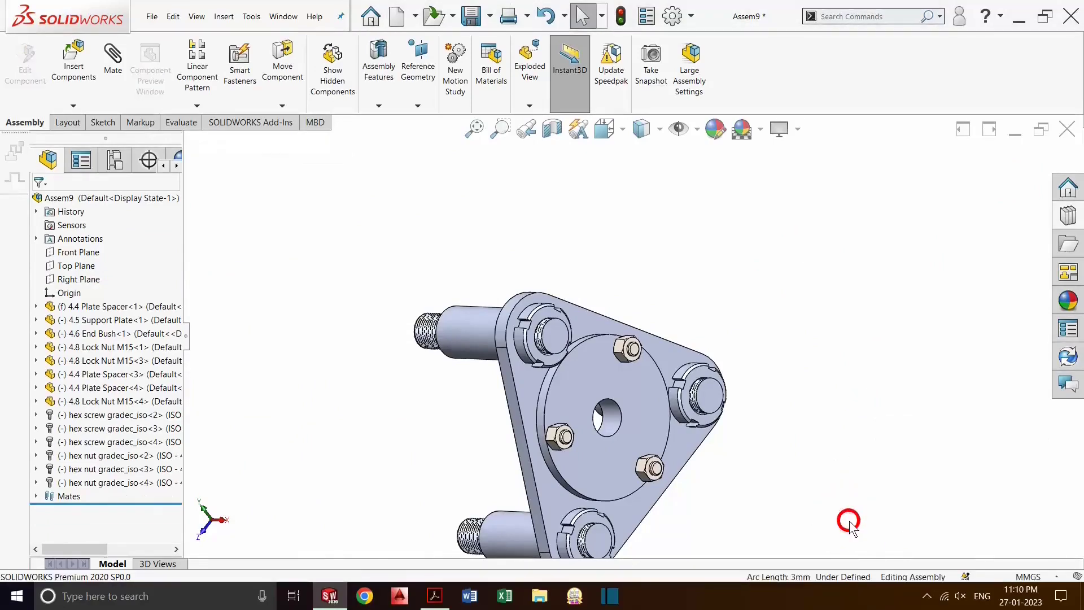
middle_drag(738, 433, 810, 400)
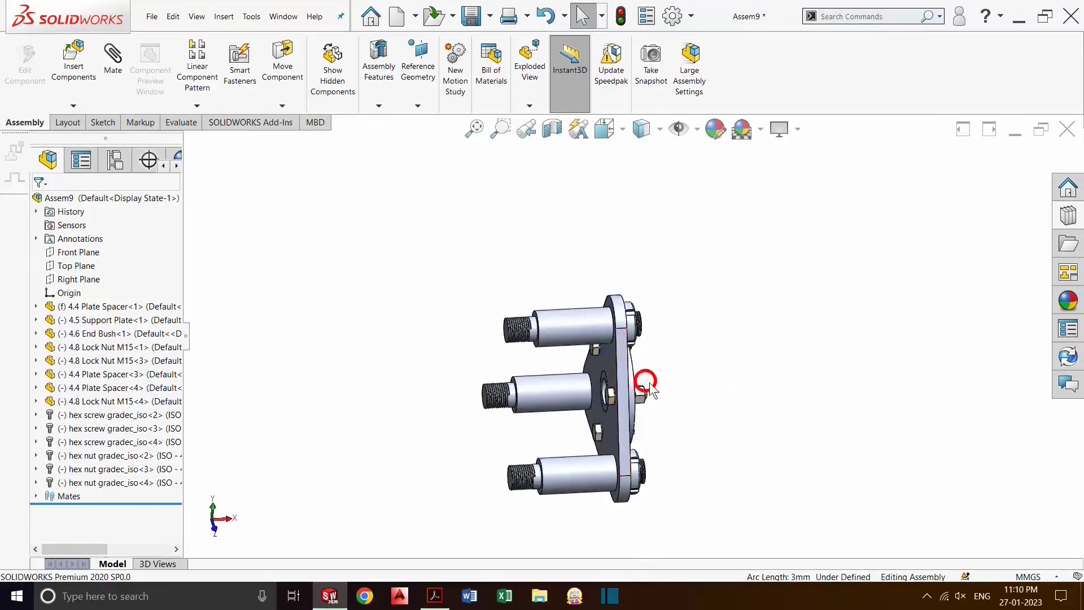
scroll(660, 409, up, 3)
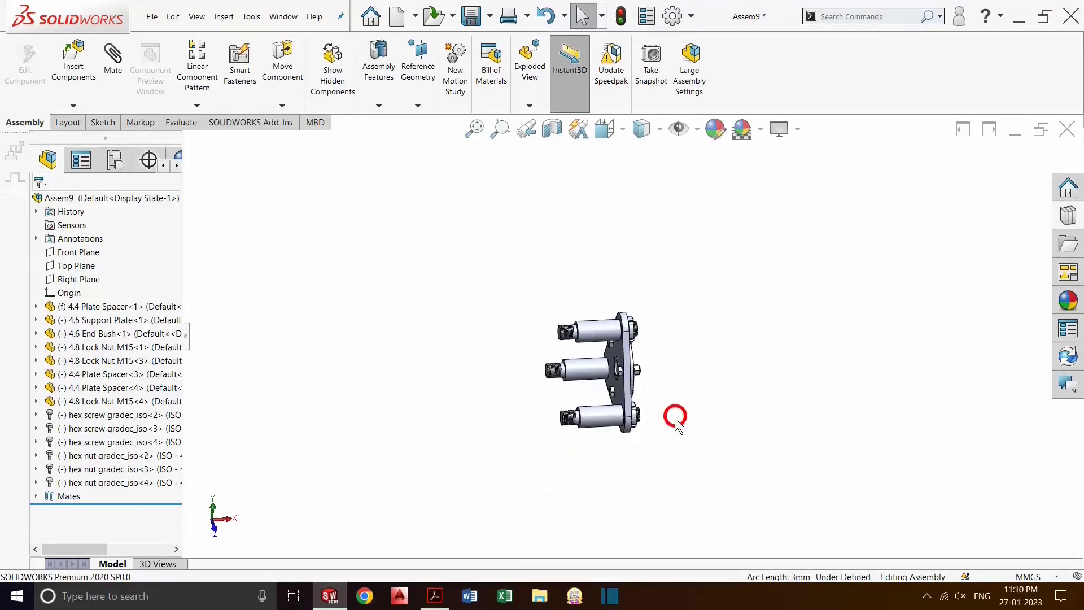
scroll(670, 419, down, 4)
scroll(649, 417, up, 1)
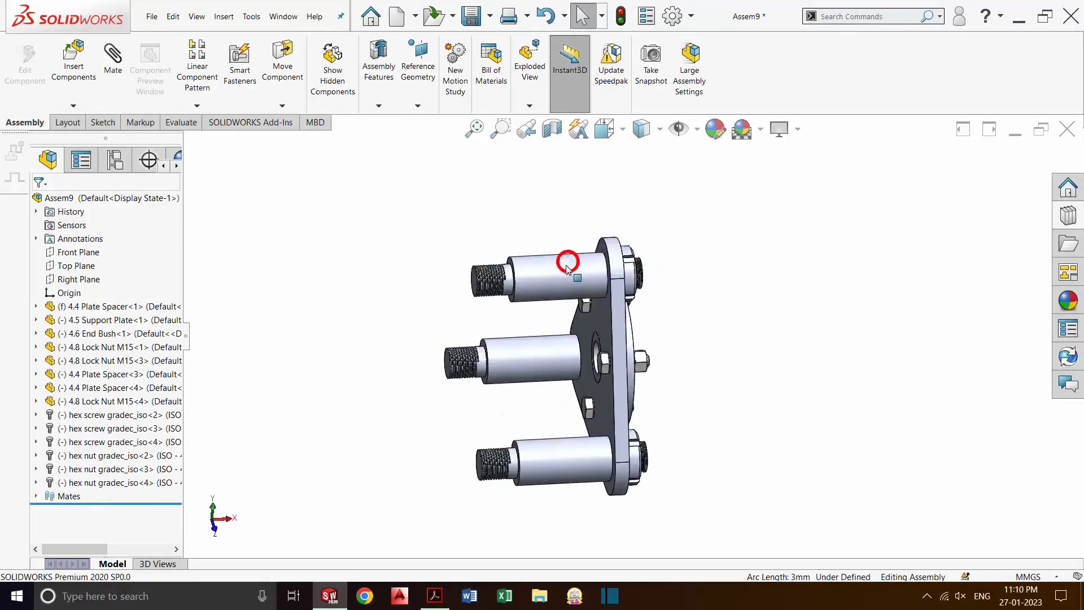
scroll(566, 261, down, 2)
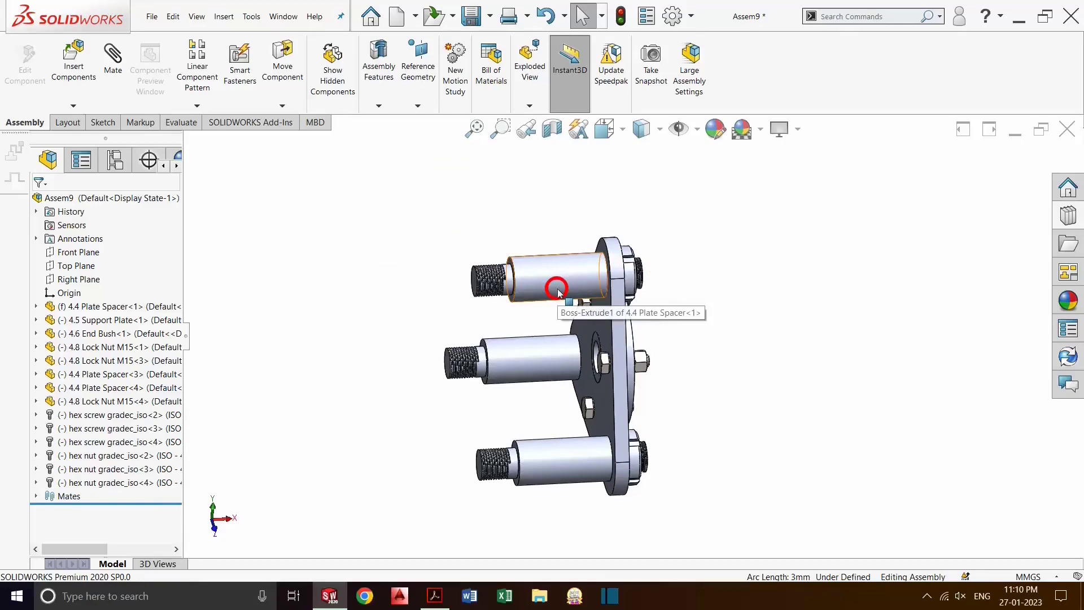
middle_drag(531, 289, 566, 285)
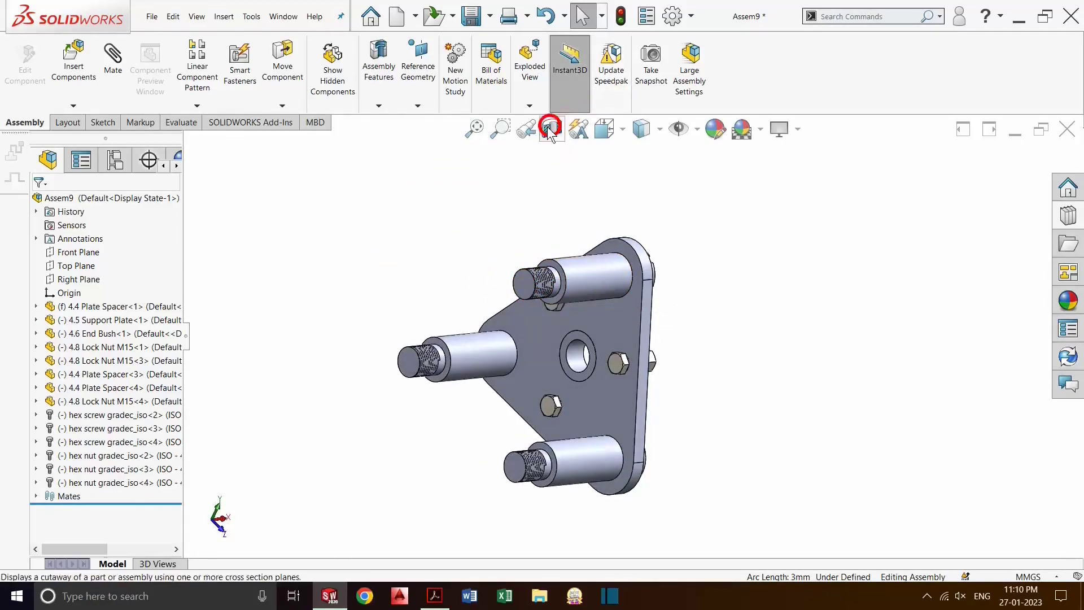
Create PLANE1 offset 41 mm from the spacer shaft end face, with the offset flipped
click(417, 106)
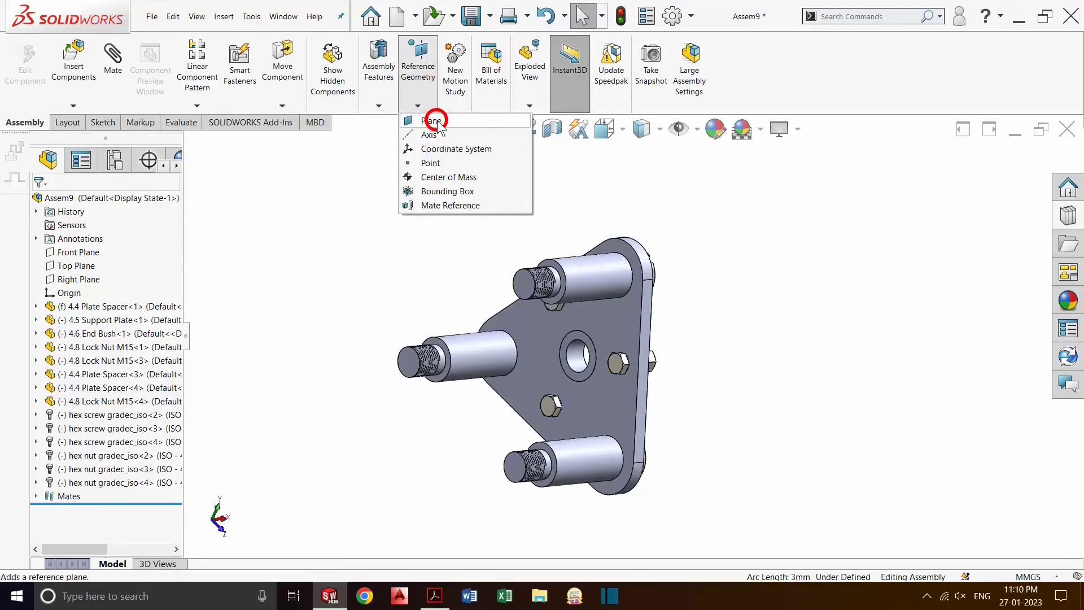
click(437, 120)
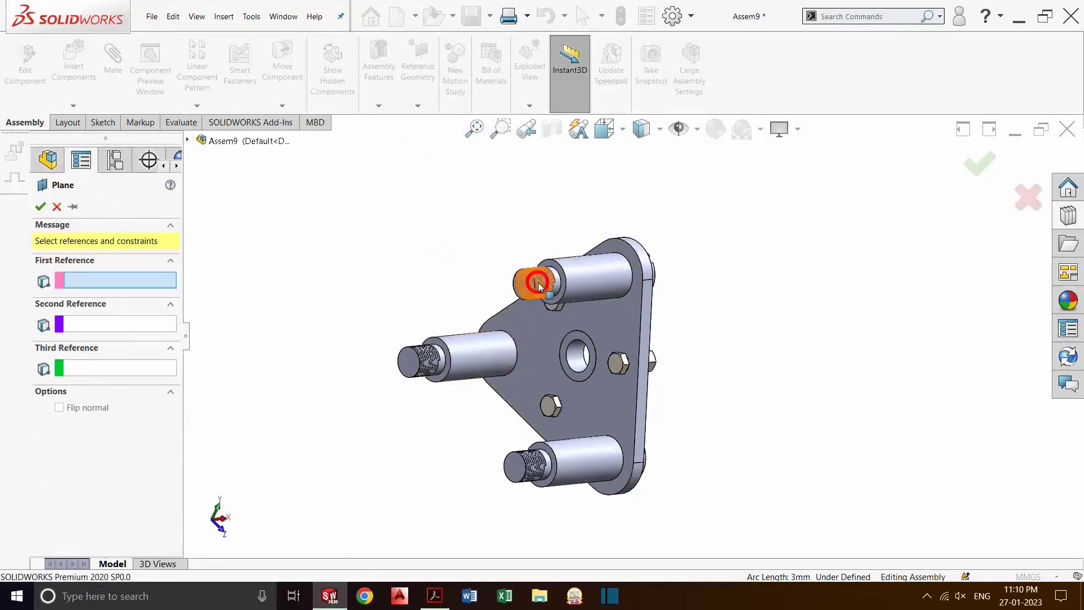
scroll(539, 291, down, 5)
click(546, 317)
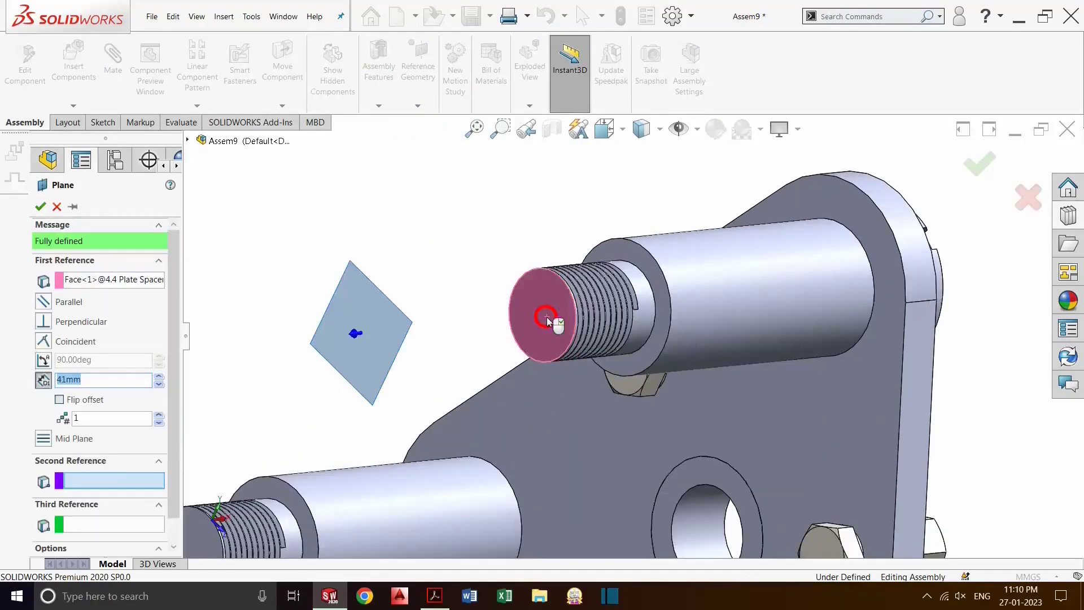
click(118, 442)
text(41)
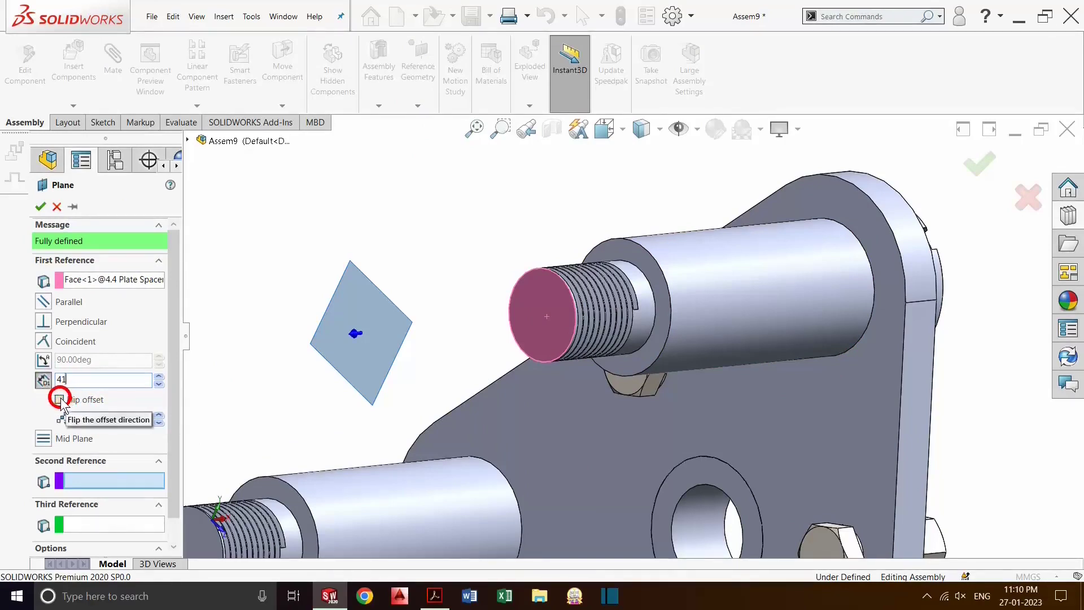
click(59, 399)
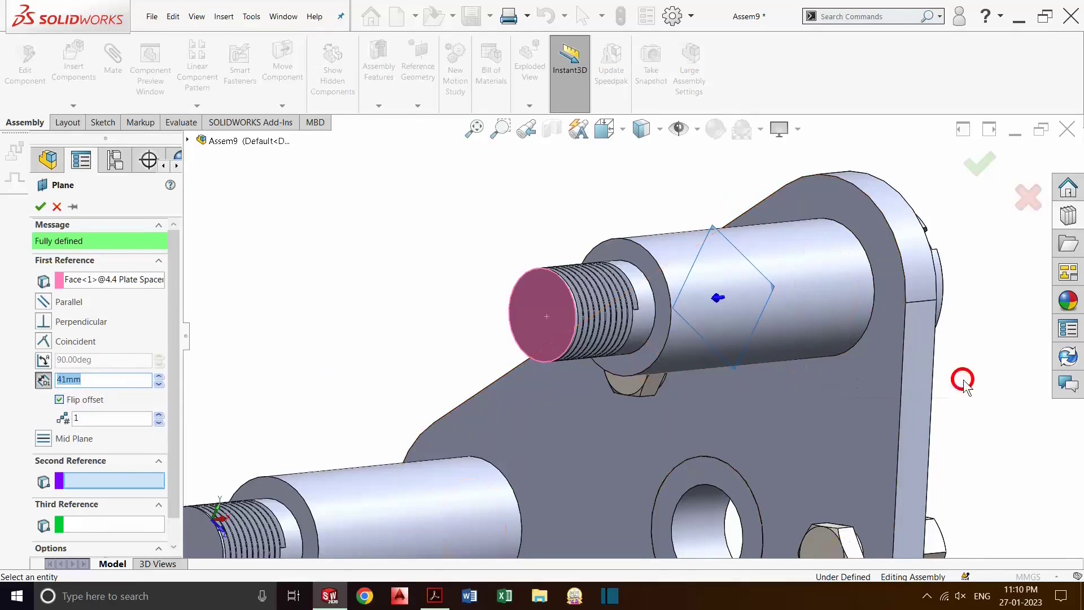
click(990, 171)
middle_drag(991, 452, 902, 443)
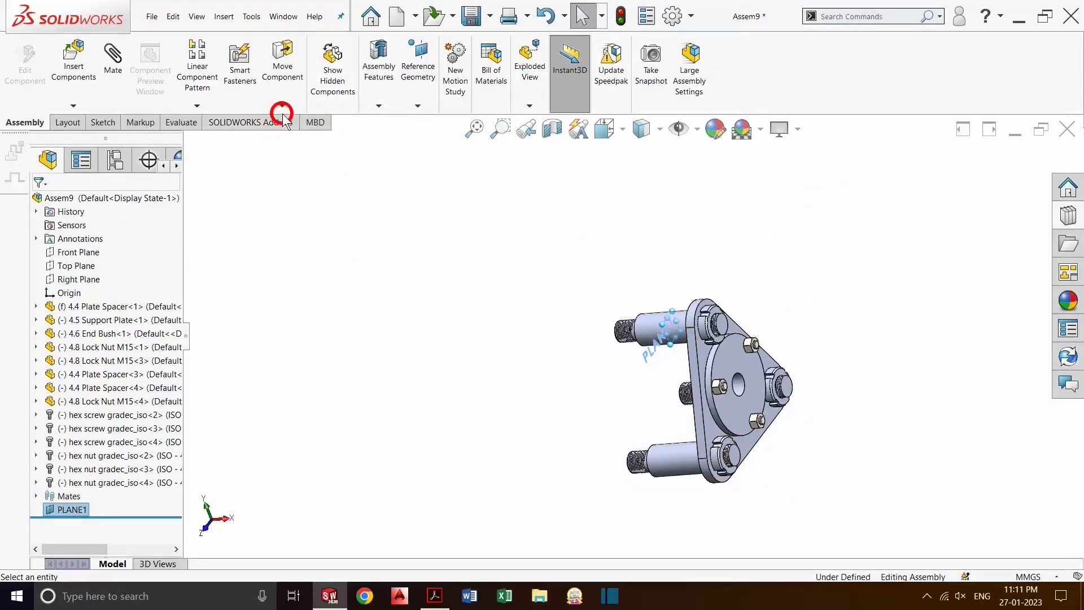
Start mirroring components across PLANE1, selecting the support plate and Lock Nut M15-3
click(197, 105)
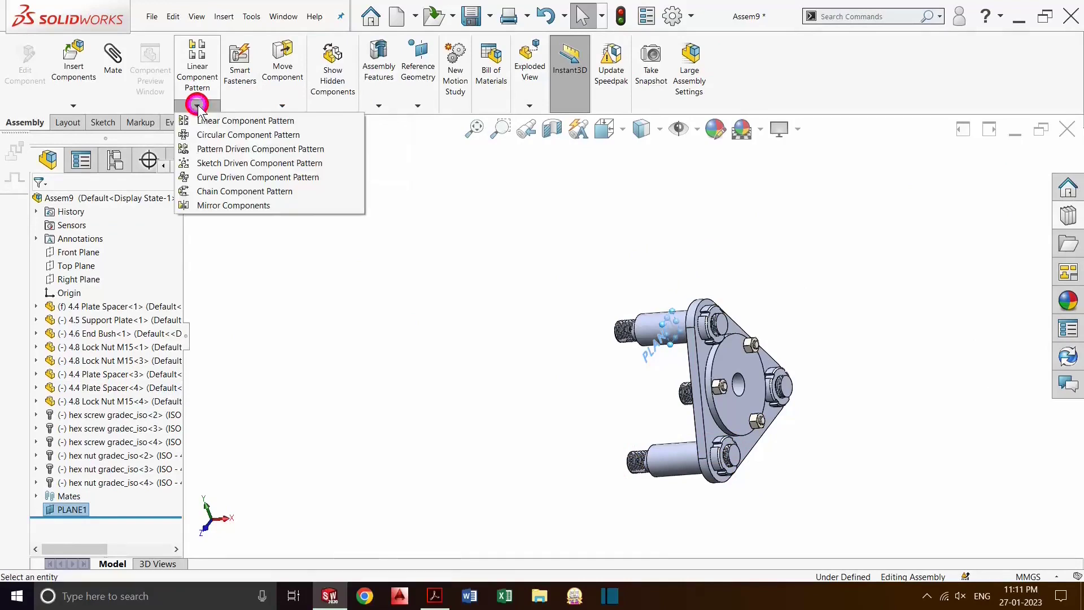
click(260, 206)
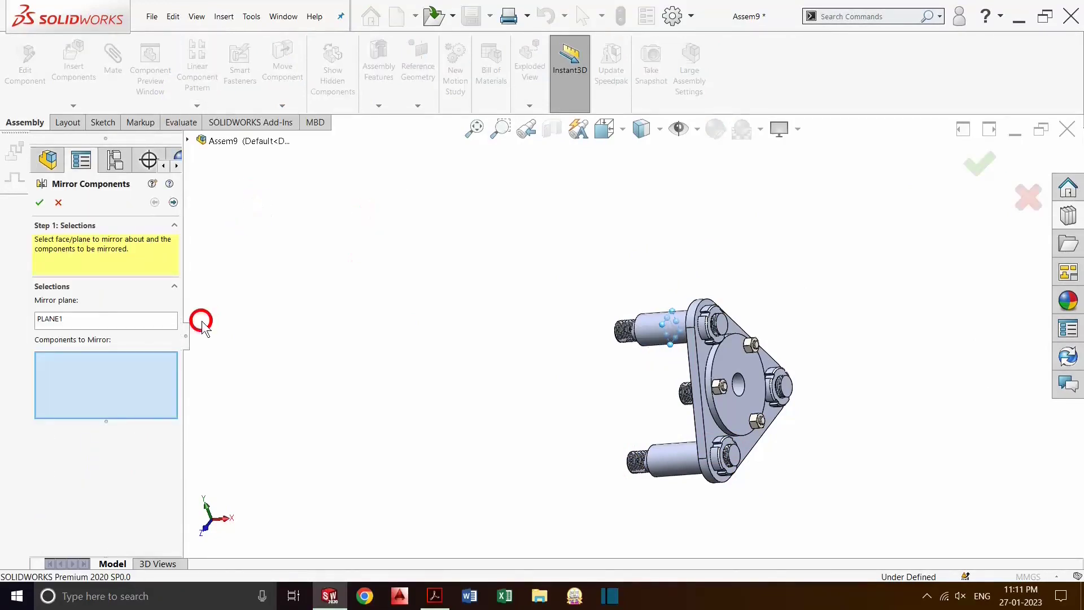
click(110, 324)
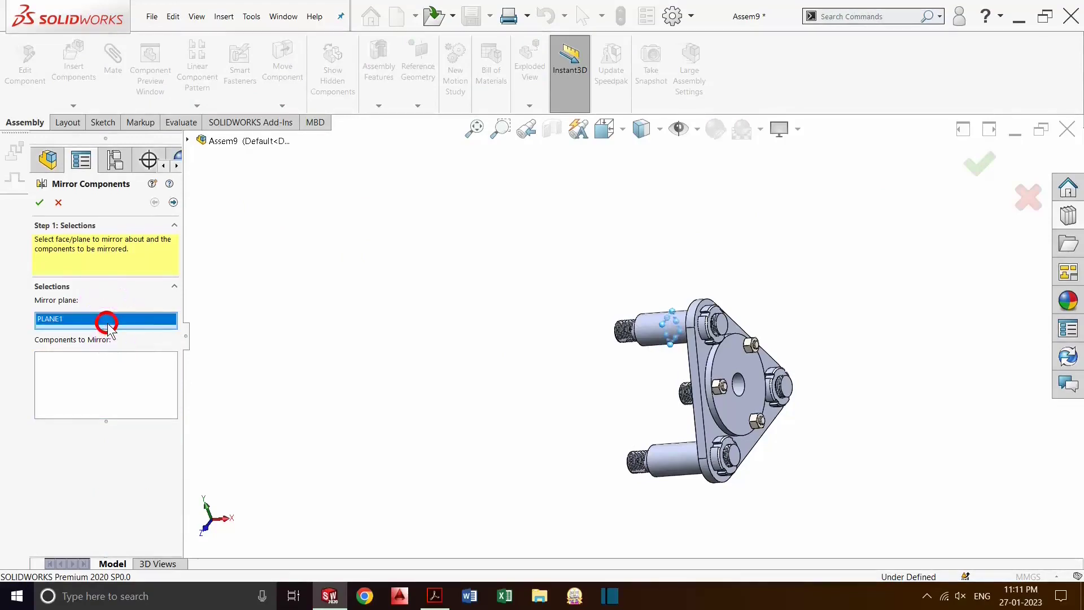
click(95, 389)
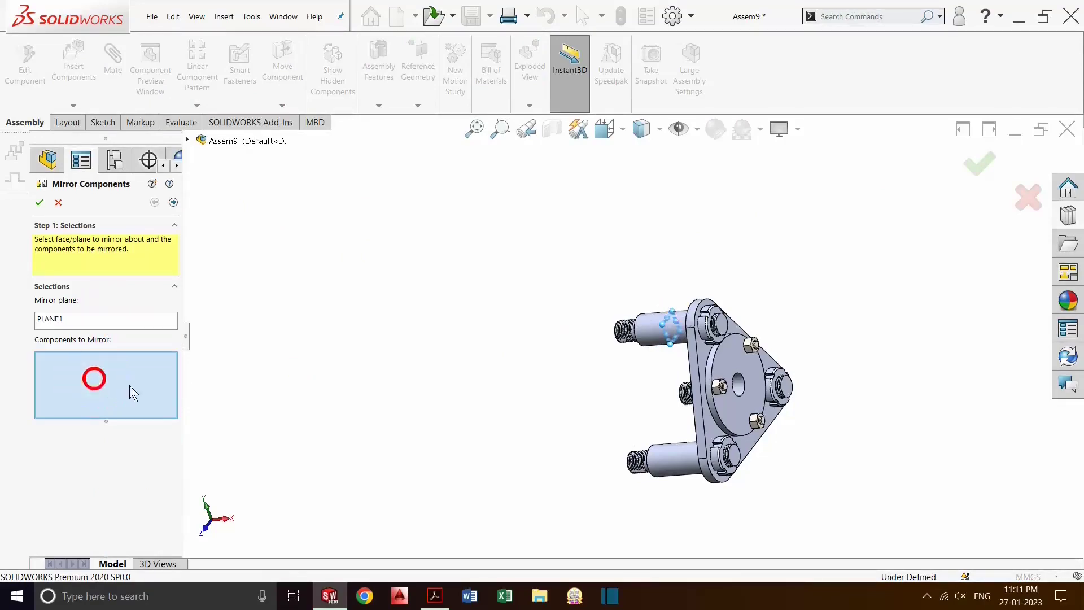
scroll(746, 476, down, 5)
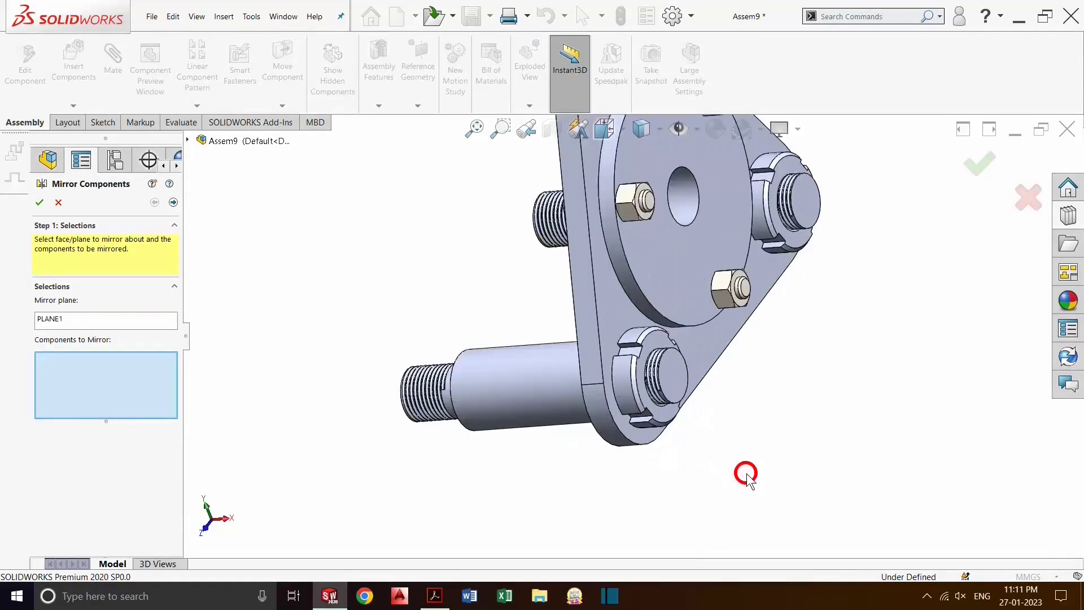
click(606, 305)
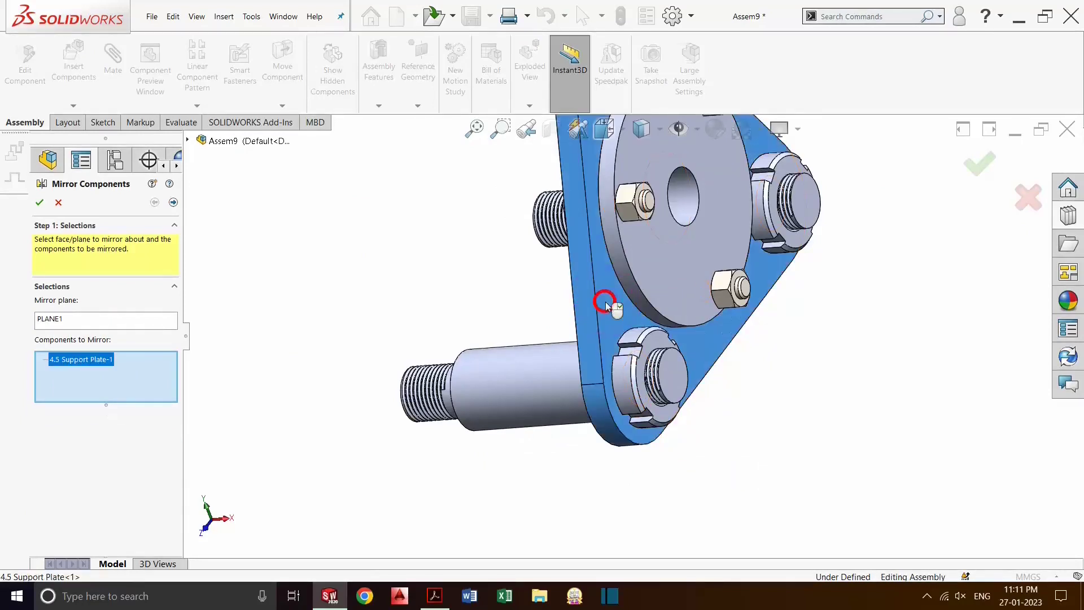
click(631, 395)
Add the other lock nuts, end bush, hex screws and hex nuts, and confirm the mirror
scroll(660, 399, up, 3)
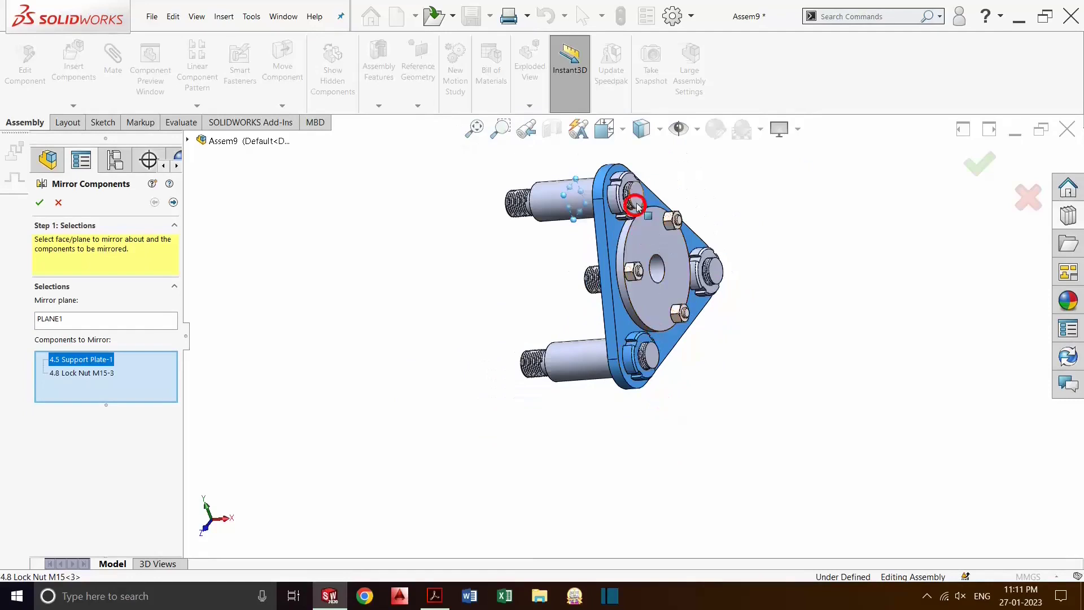
scroll(632, 220, down, 3)
click(613, 243)
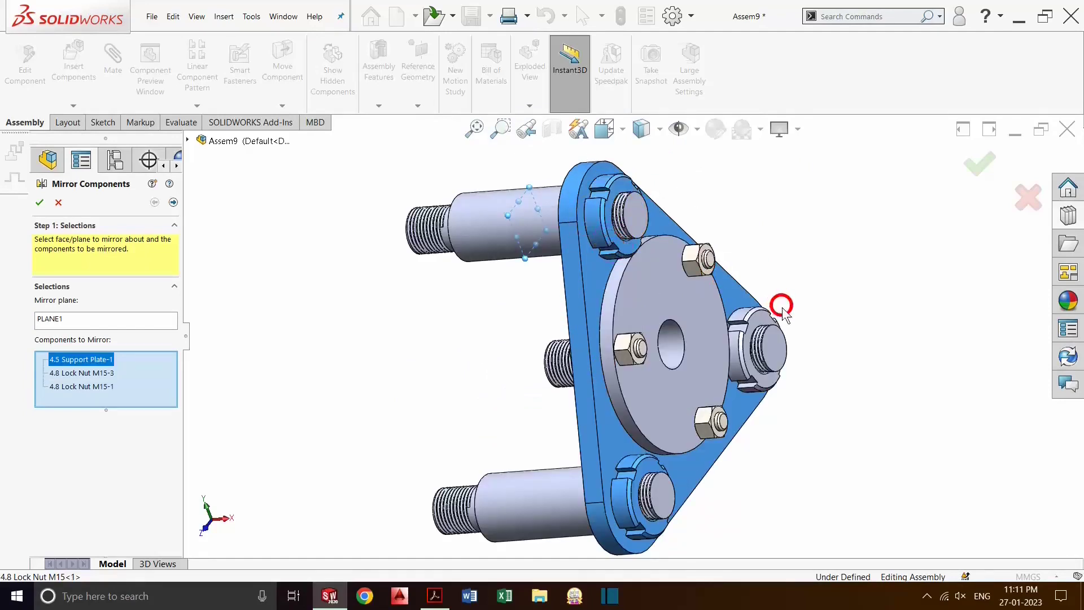
click(750, 333)
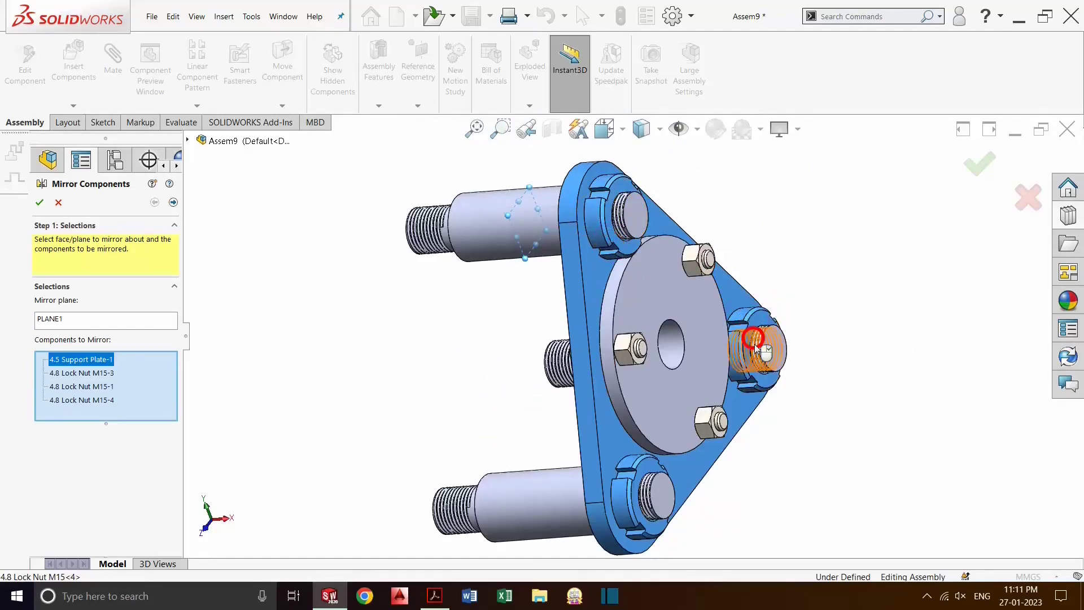
click(685, 386)
click(631, 354)
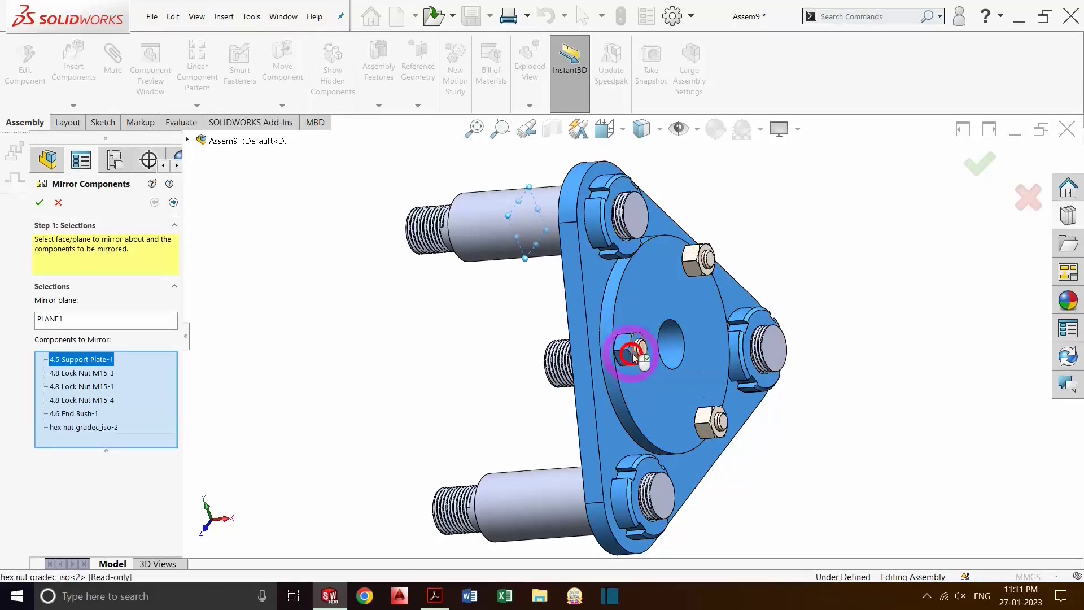
click(702, 261)
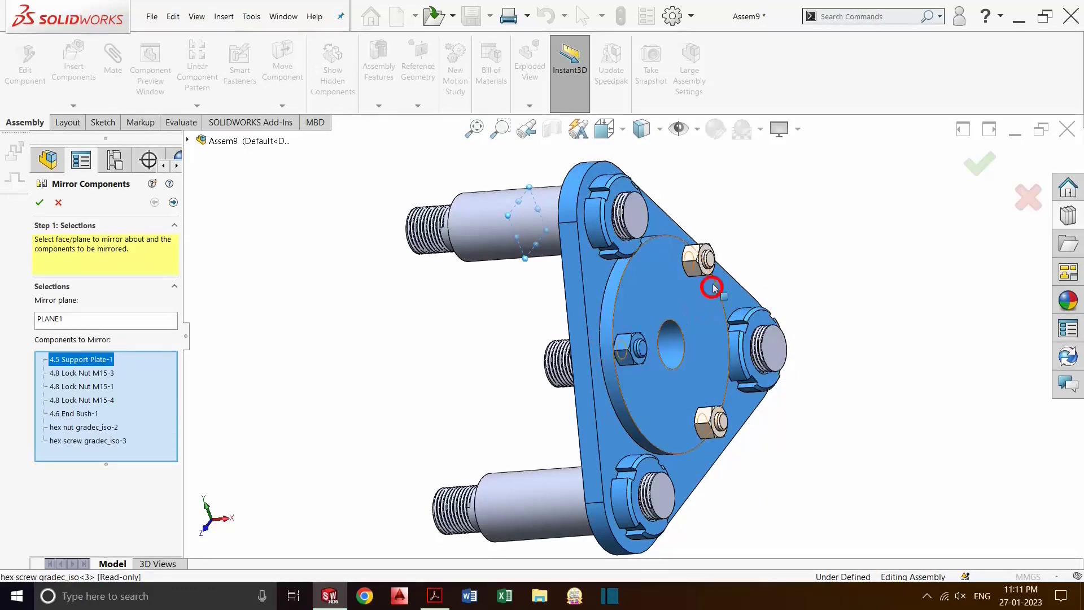
click(698, 255)
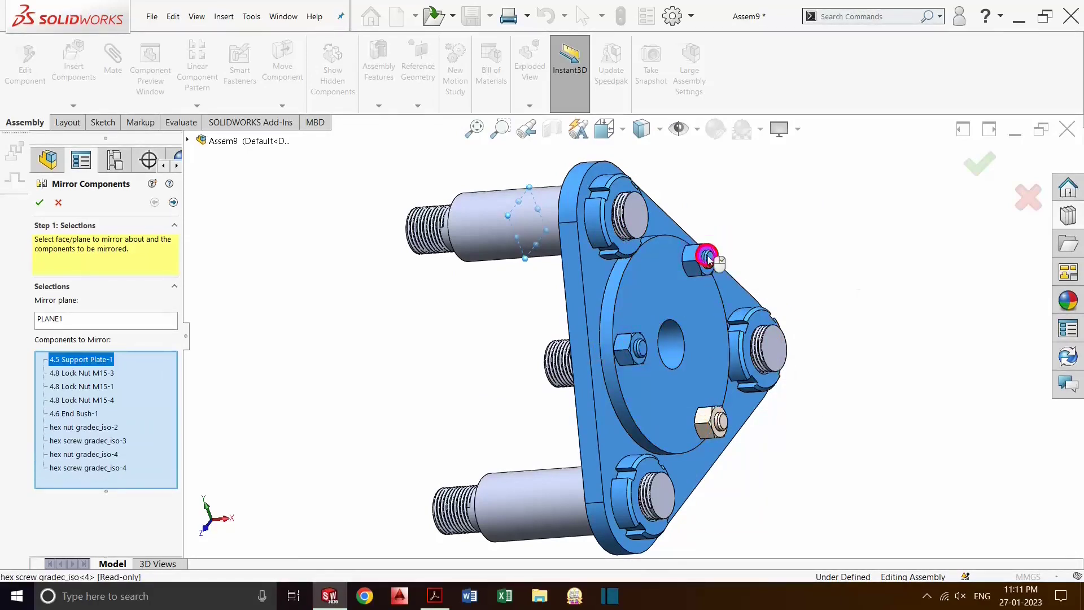
click(711, 419)
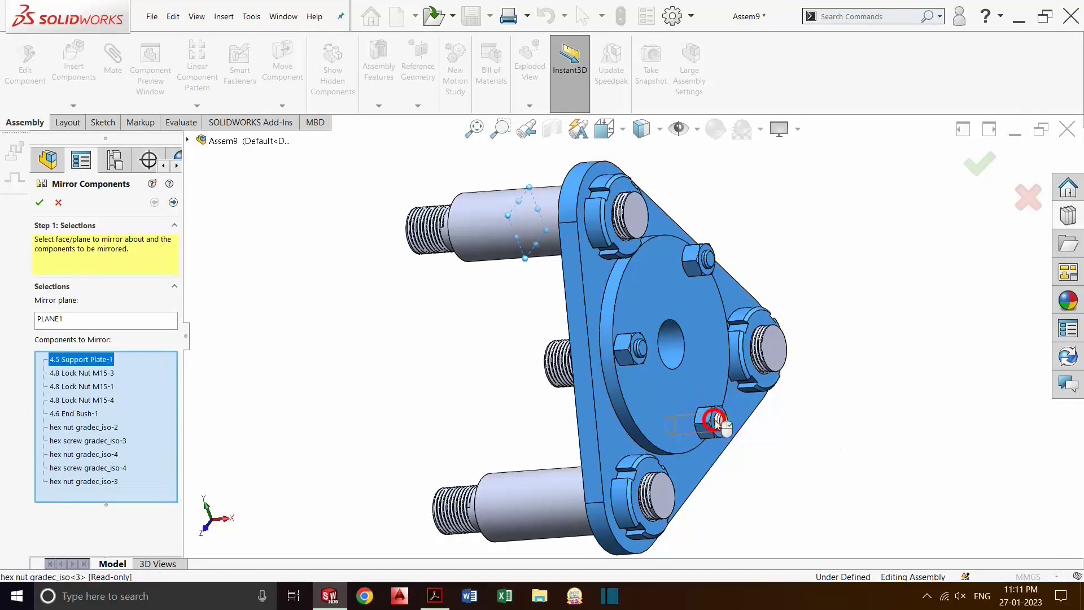
click(724, 424)
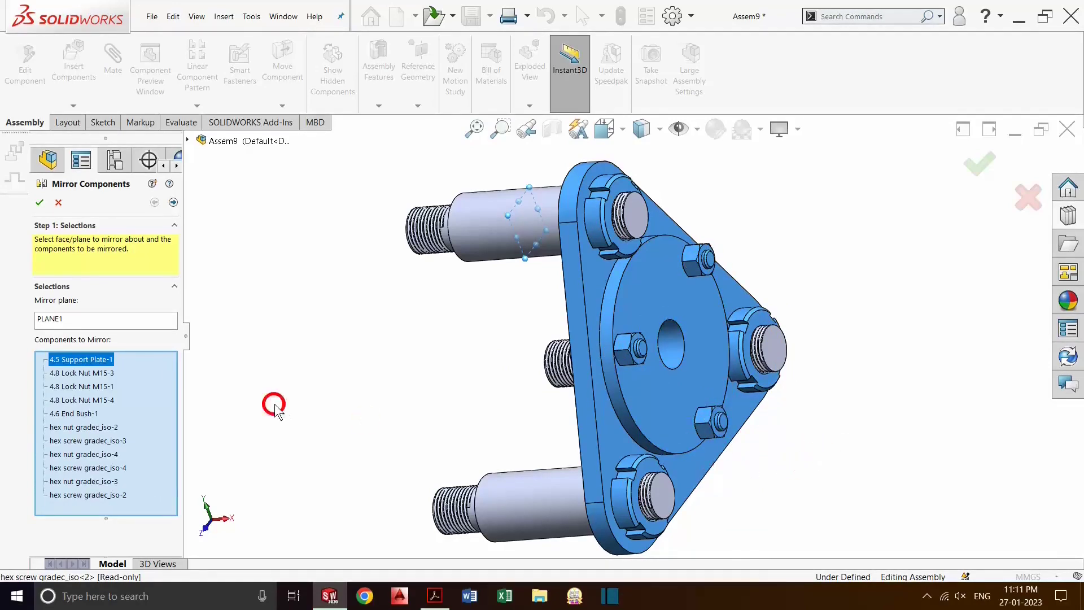
click(38, 202)
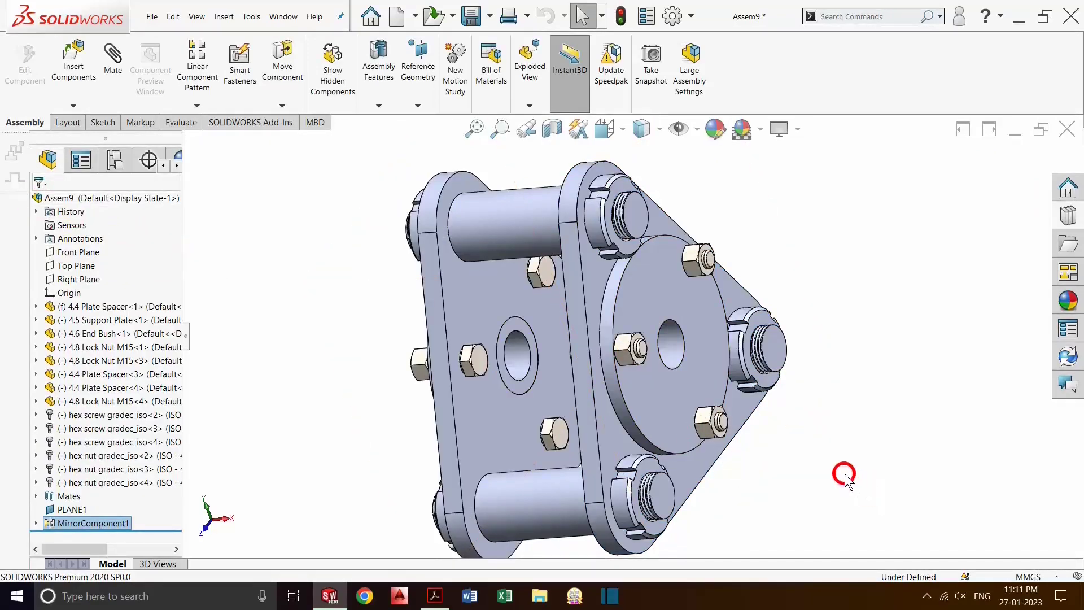
Save the assembly as 'Crane Hook Assembly' in the 4. CRANE HOOK folder
middle_drag(844, 473, 868, 400)
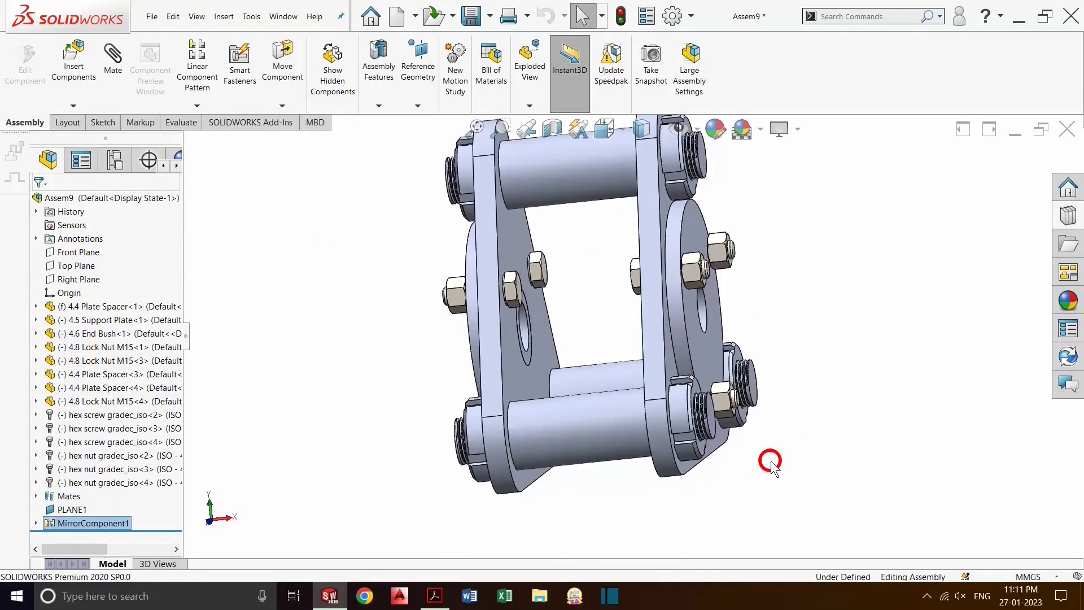
key(ctrl+s)
text(Crane Hook Assembl)
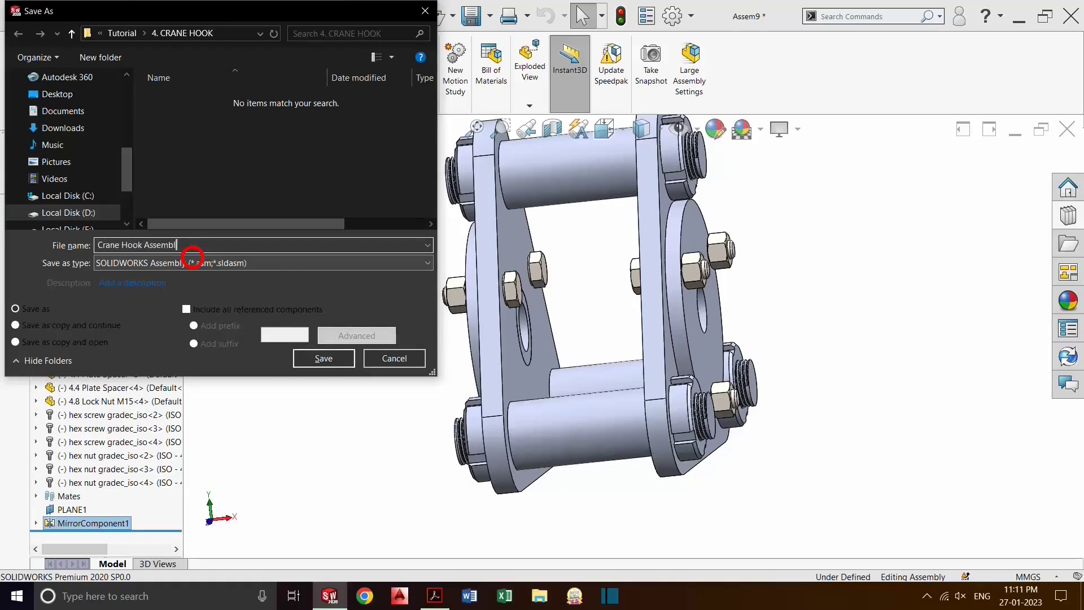
key(Return)
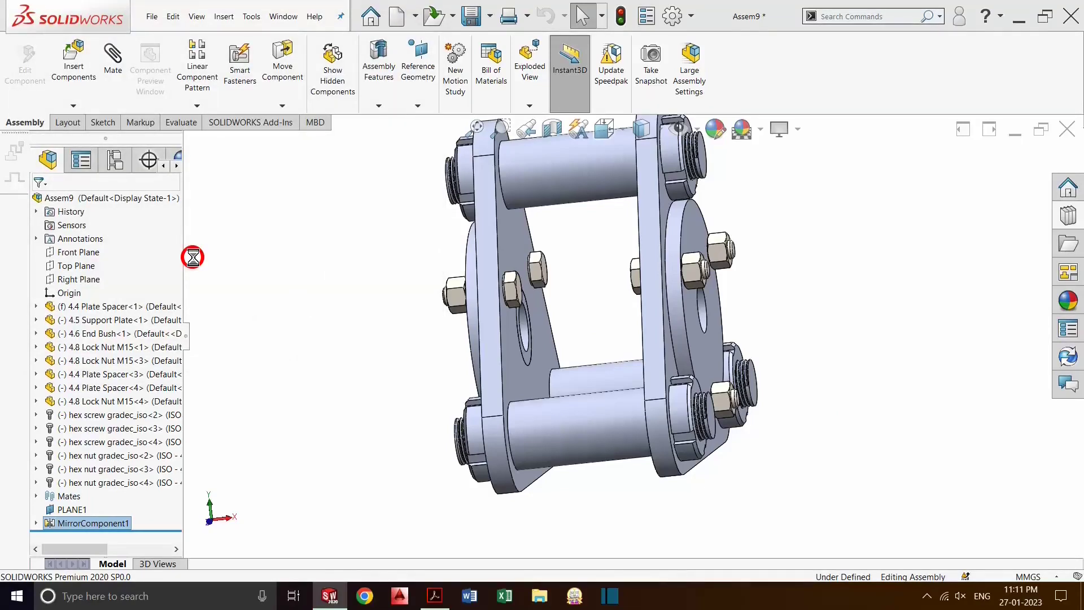
scroll(598, 407, up, 5)
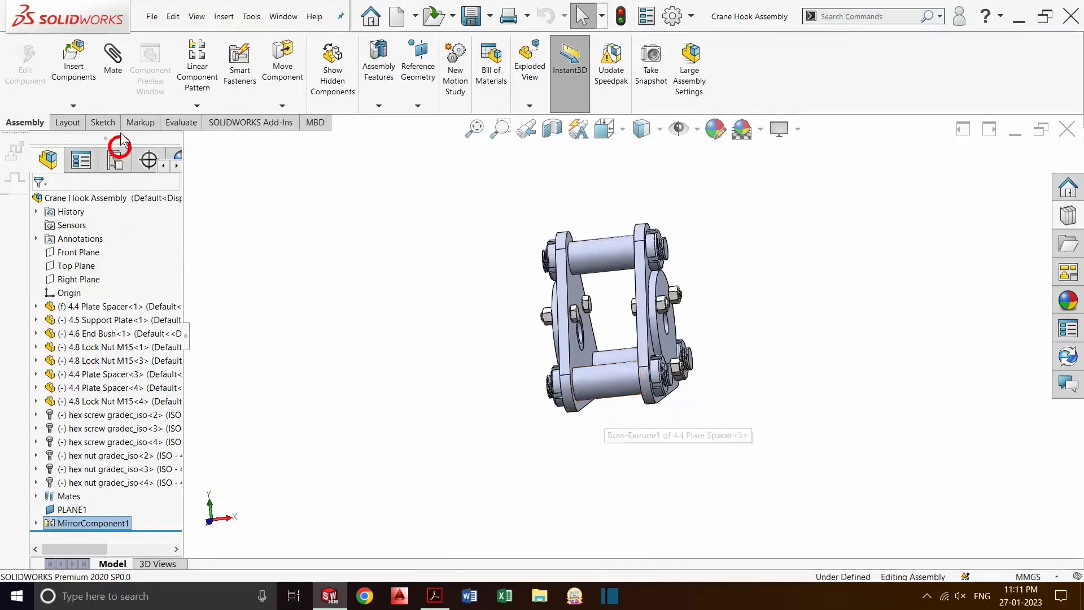
Load 4.1 Crane Hook, 4.2 Bush, 4.2 Hook Anchor, 4.7/4.9 Lock Nuts and 4.10 Washer for insertion
click(78, 61)
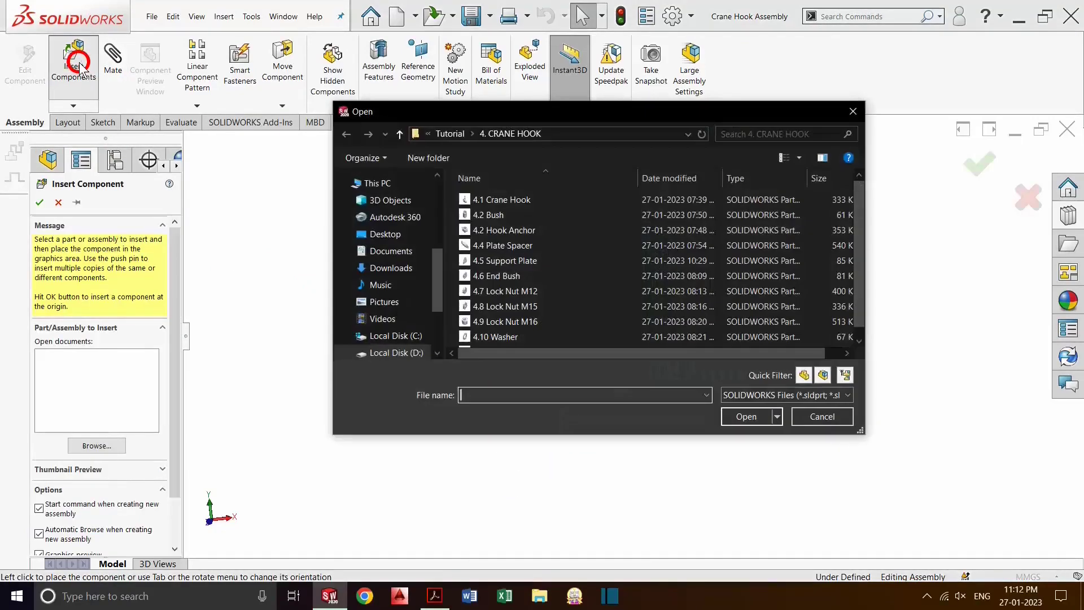
click(561, 201)
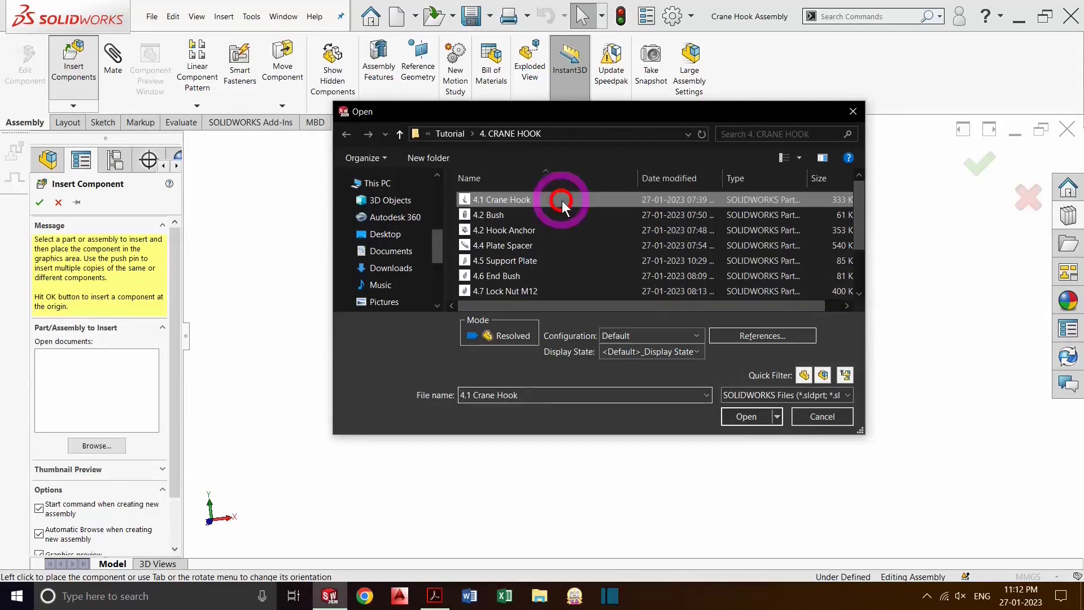
ctrl+click(494, 216)
ctrl+click(540, 230)
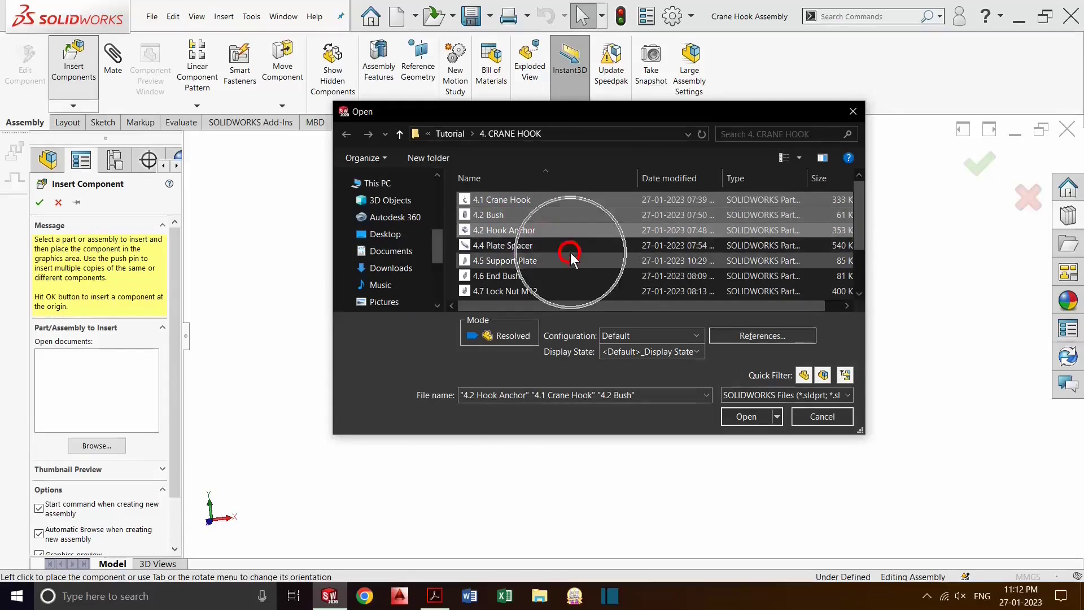
scroll(541, 261, down, 2)
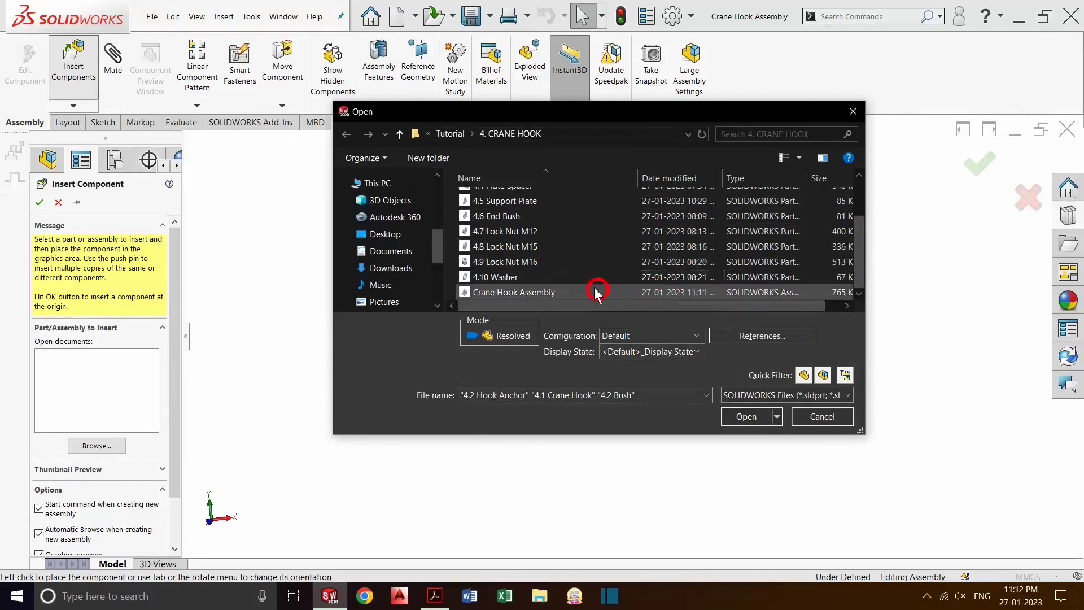
ctrl+click(547, 264)
ctrl+click(546, 232)
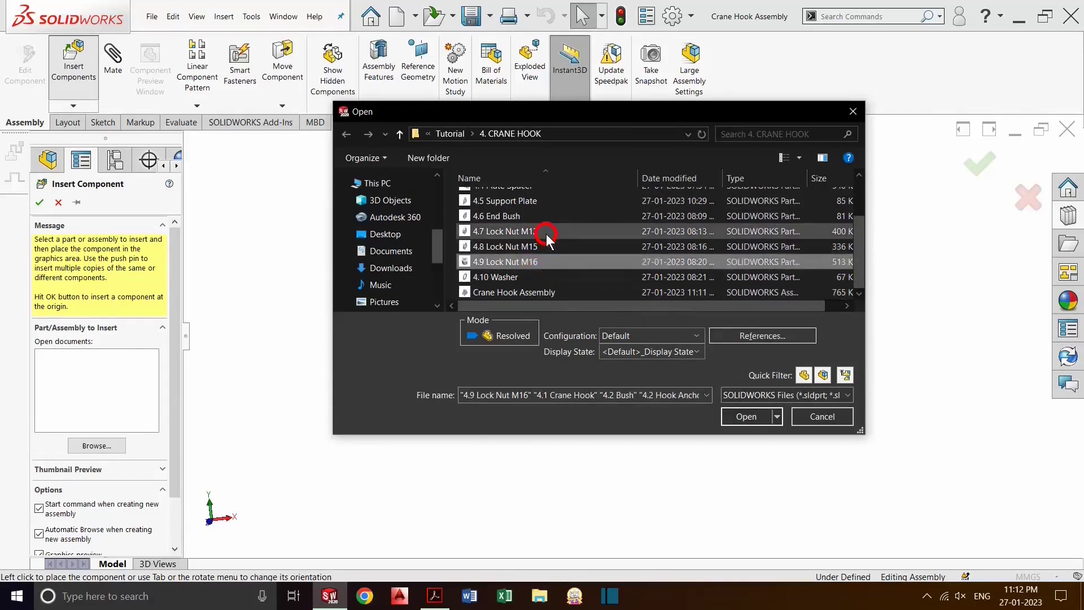
ctrl+click(528, 277)
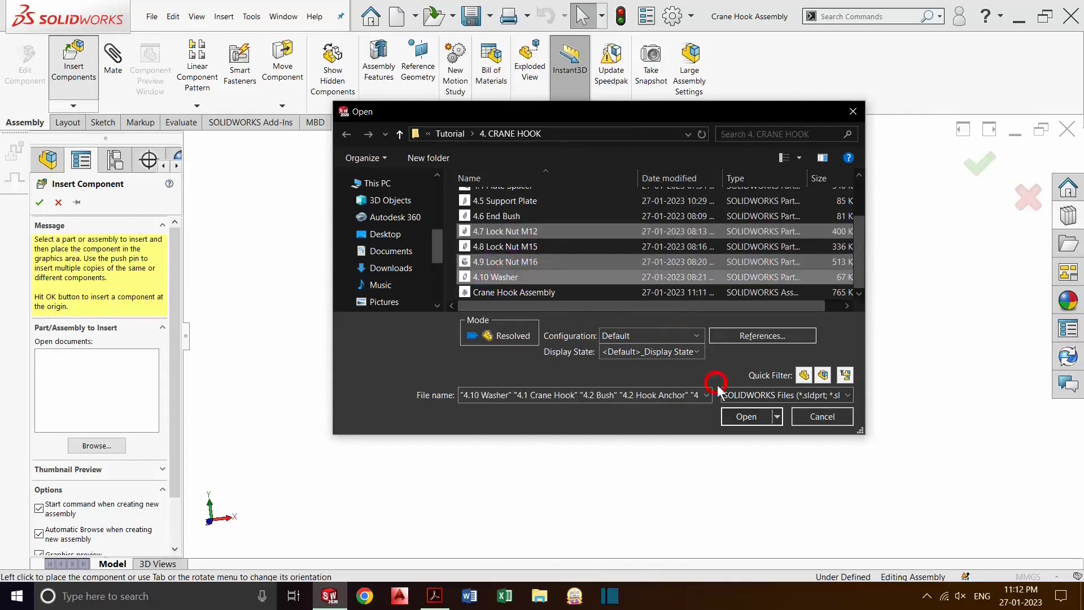
click(745, 416)
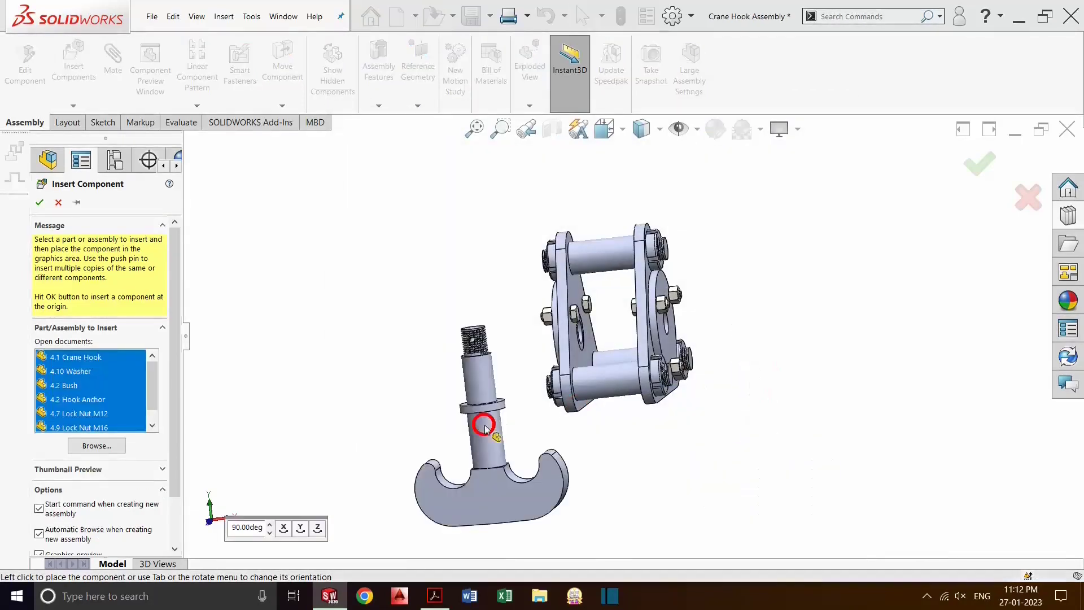
Drop the crane hook, rotated washer, bush, hook anchor, M12 and M16 lock nuts around the plates
click(376, 377)
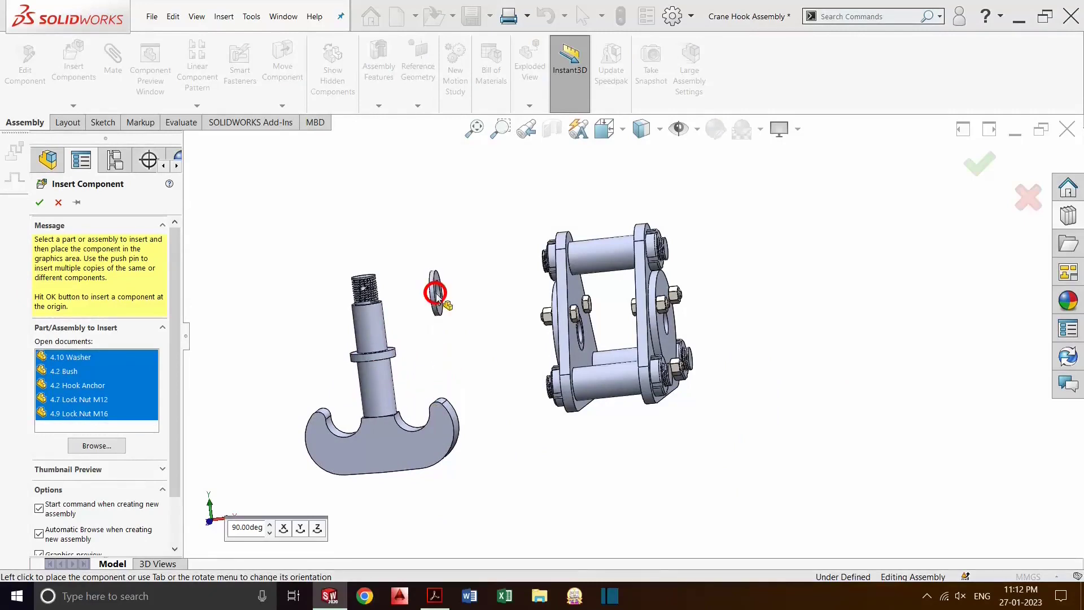
click(300, 527)
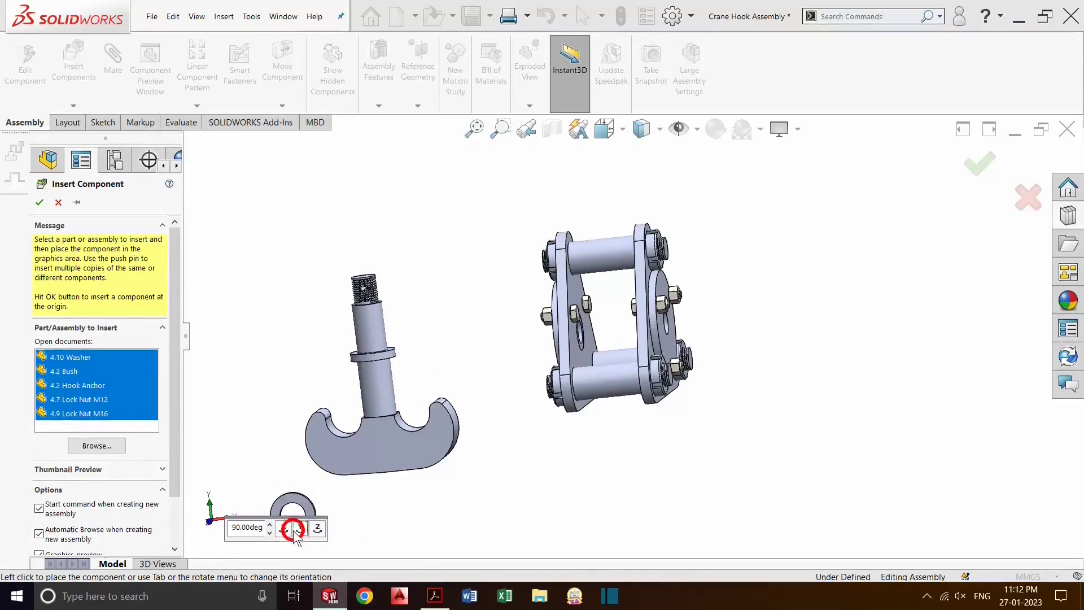
click(283, 528)
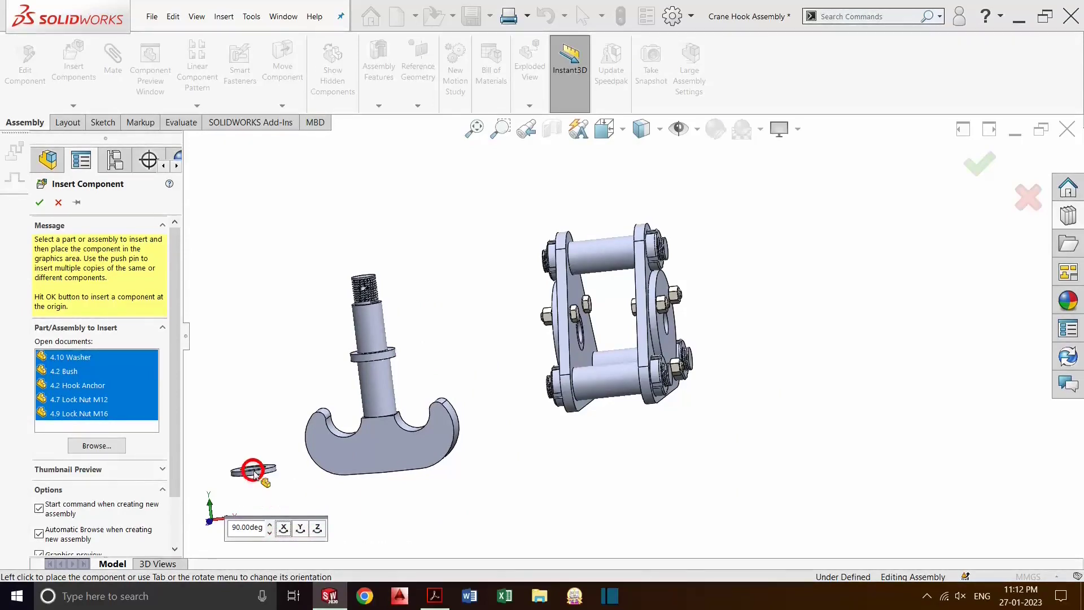
click(293, 259)
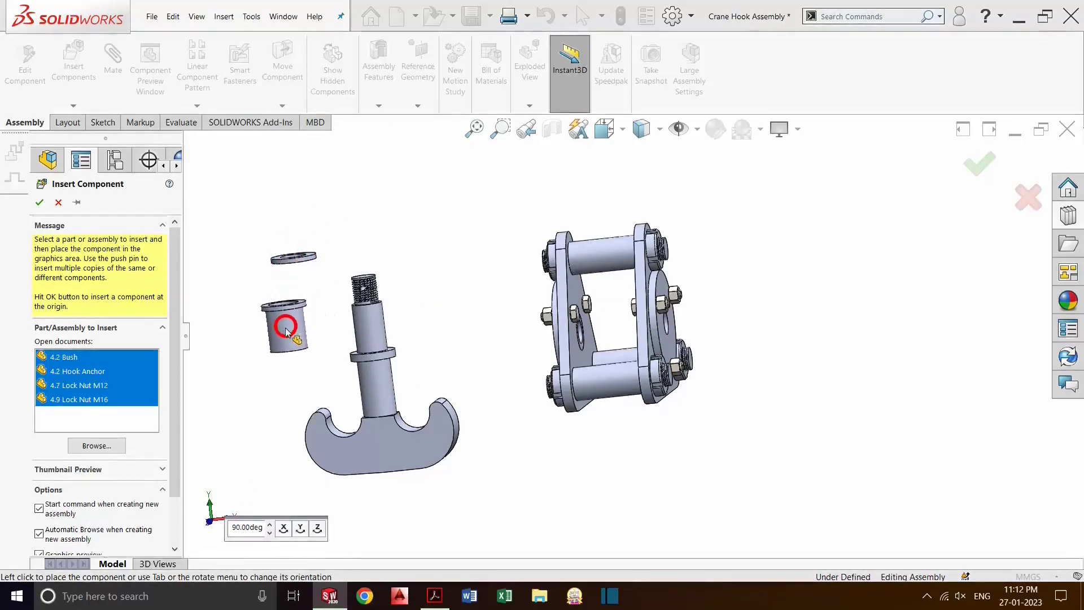
click(283, 325)
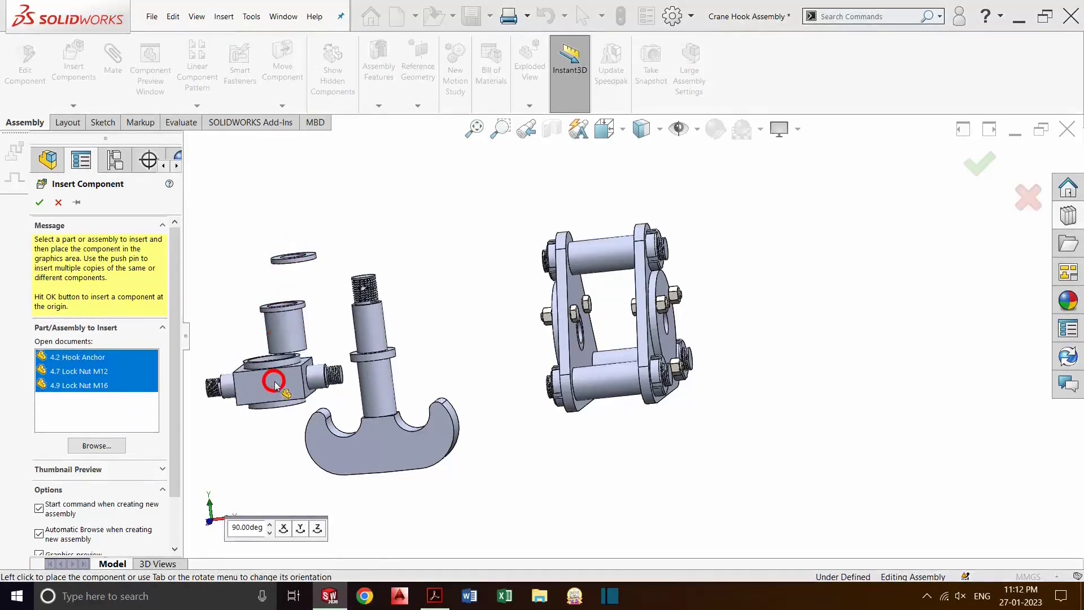
click(553, 481)
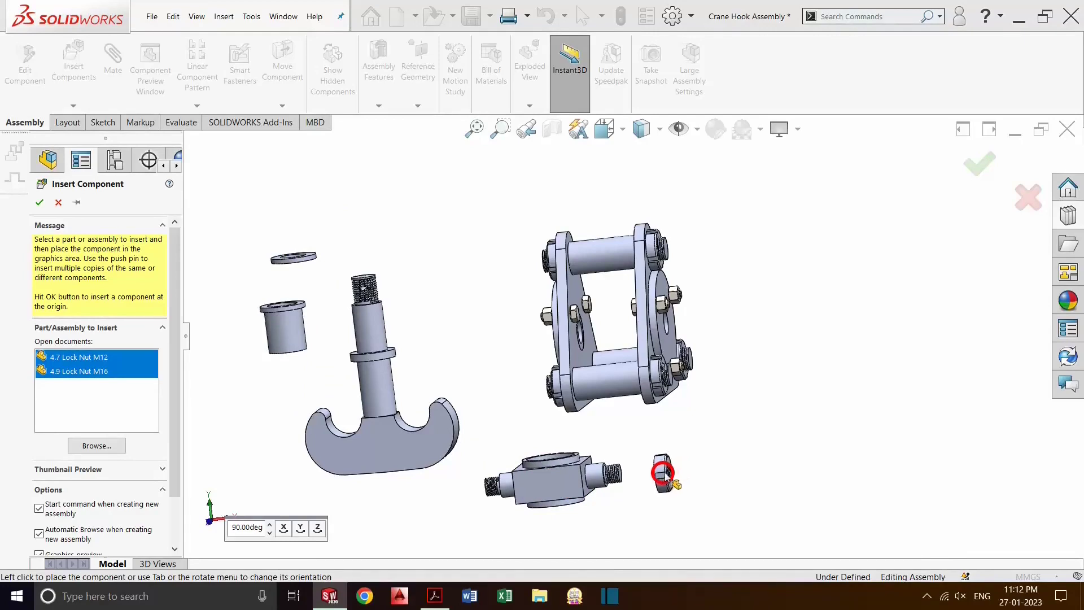
click(666, 469)
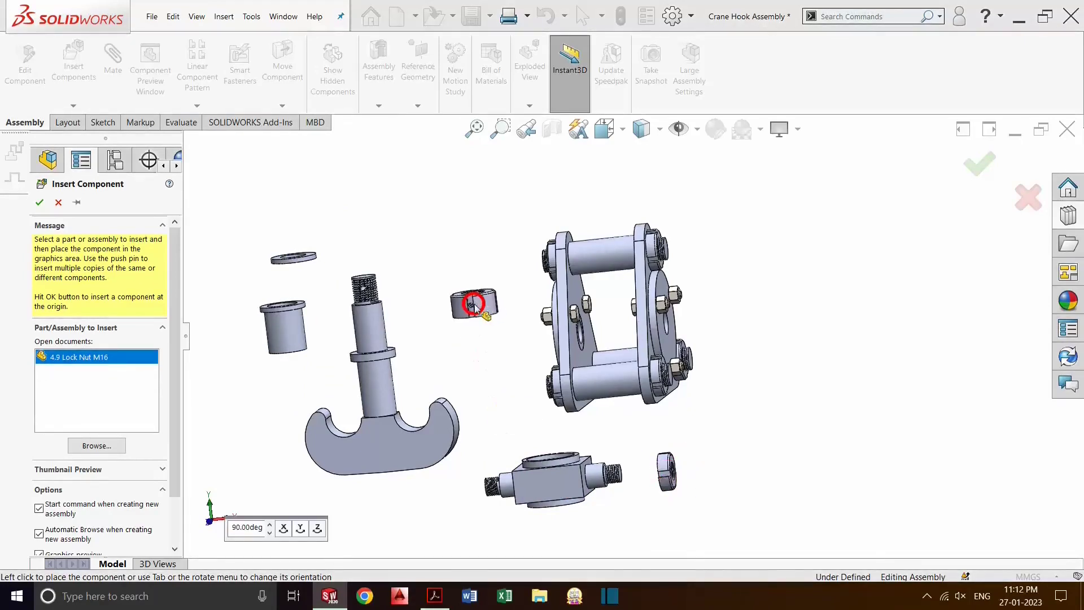
click(405, 228)
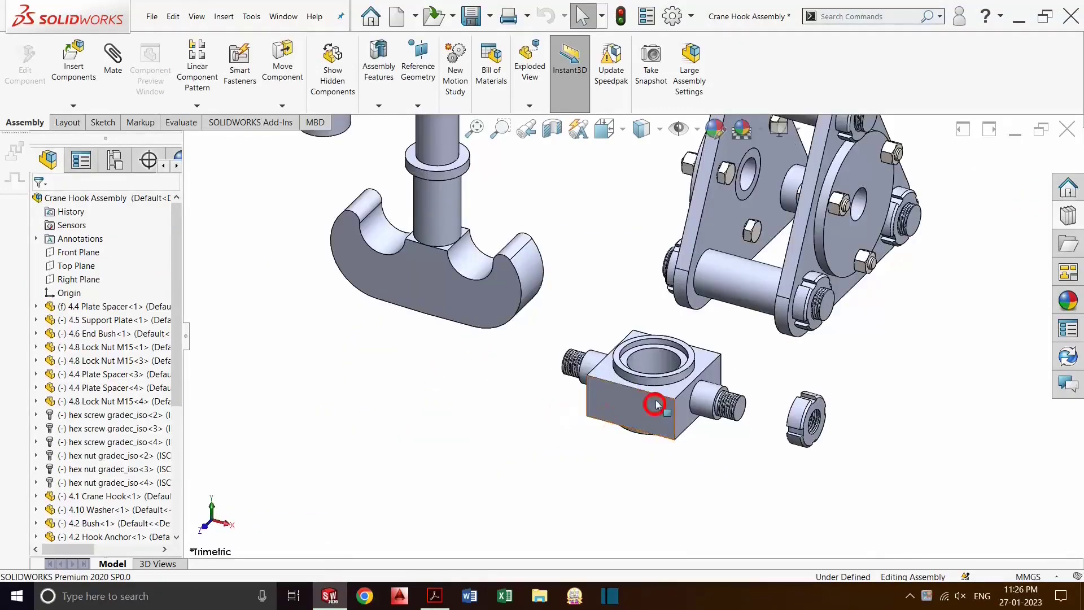
Mate the hook anchor's bottom face coincident with the crane hook's collar face
middle_drag(655, 404, 543, 305)
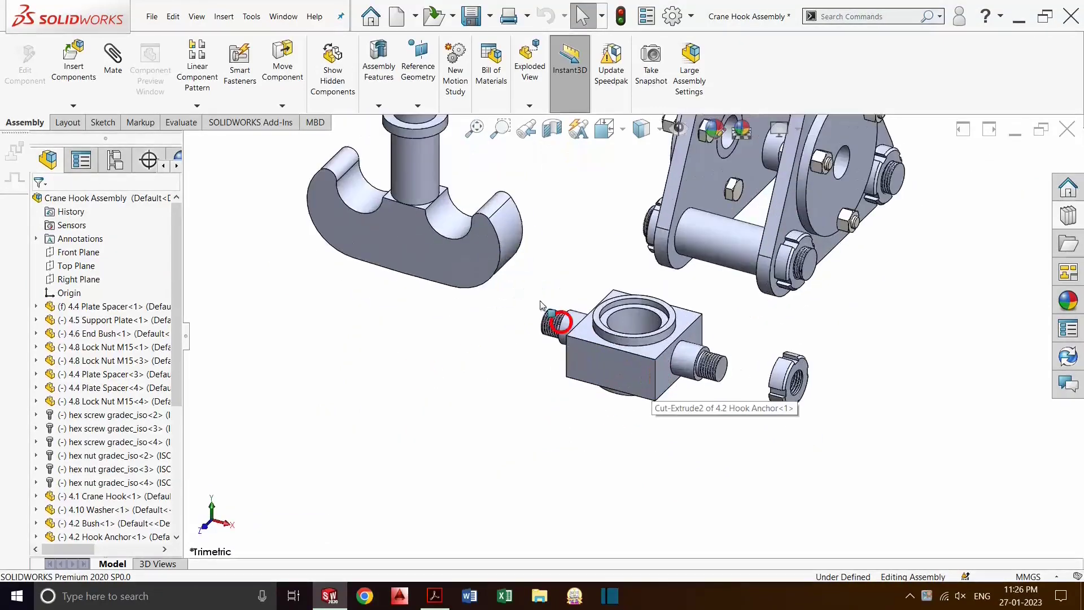
scroll(590, 327, up, 5)
scroll(591, 260, down, 3)
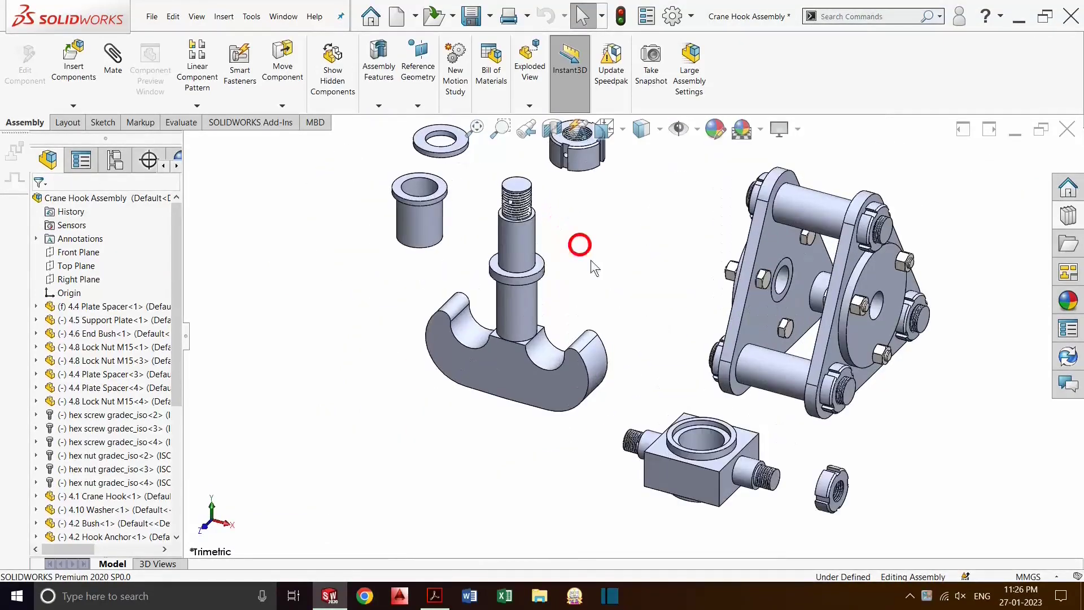
scroll(754, 500, down, 3)
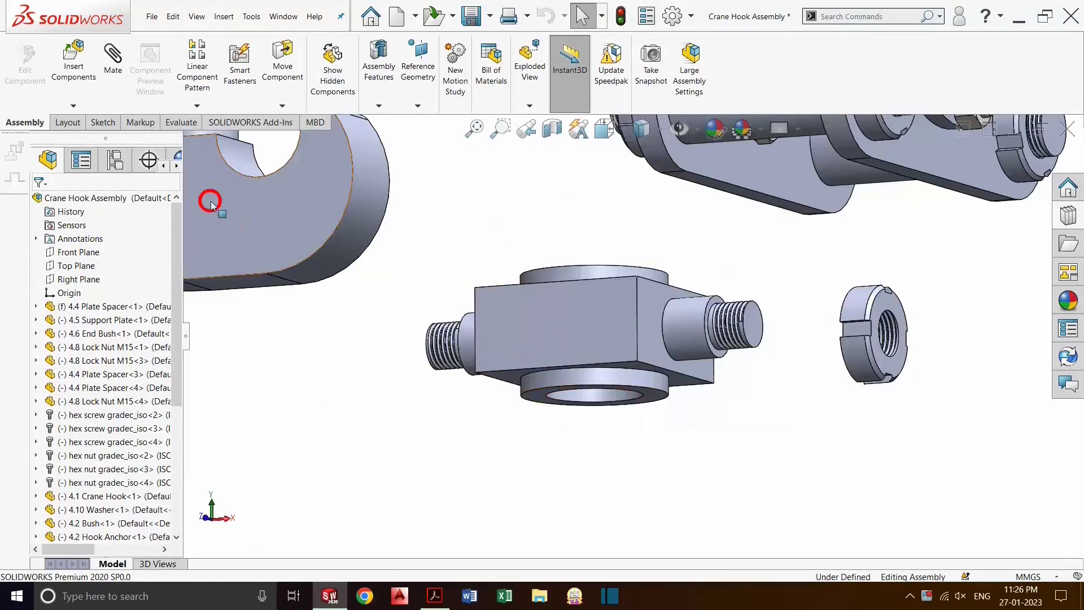
click(116, 59)
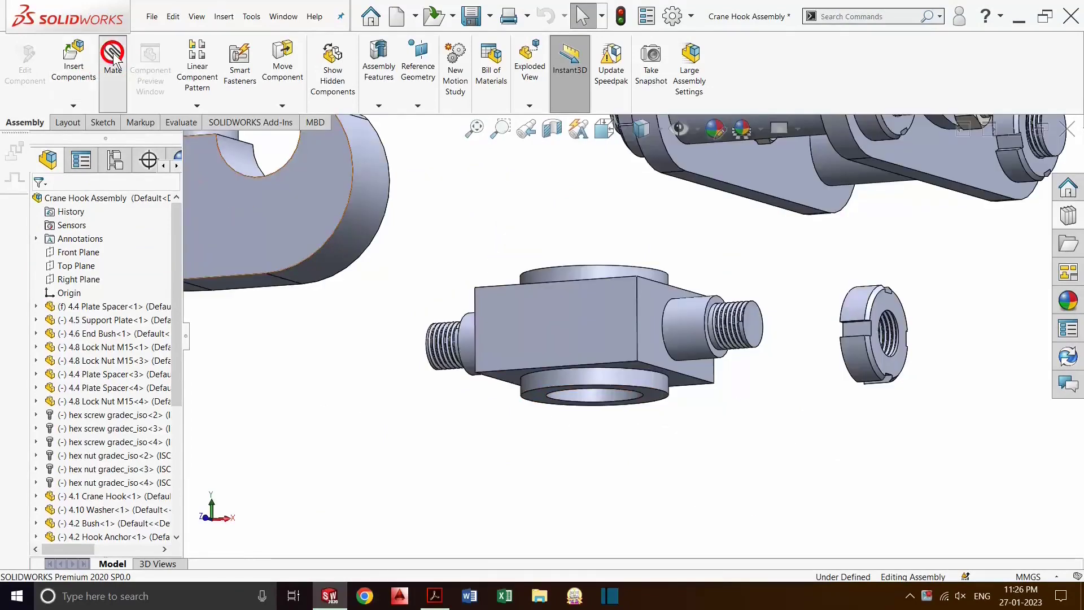
click(655, 399)
scroll(653, 431, up, 3)
middle_drag(573, 409, 419, 307)
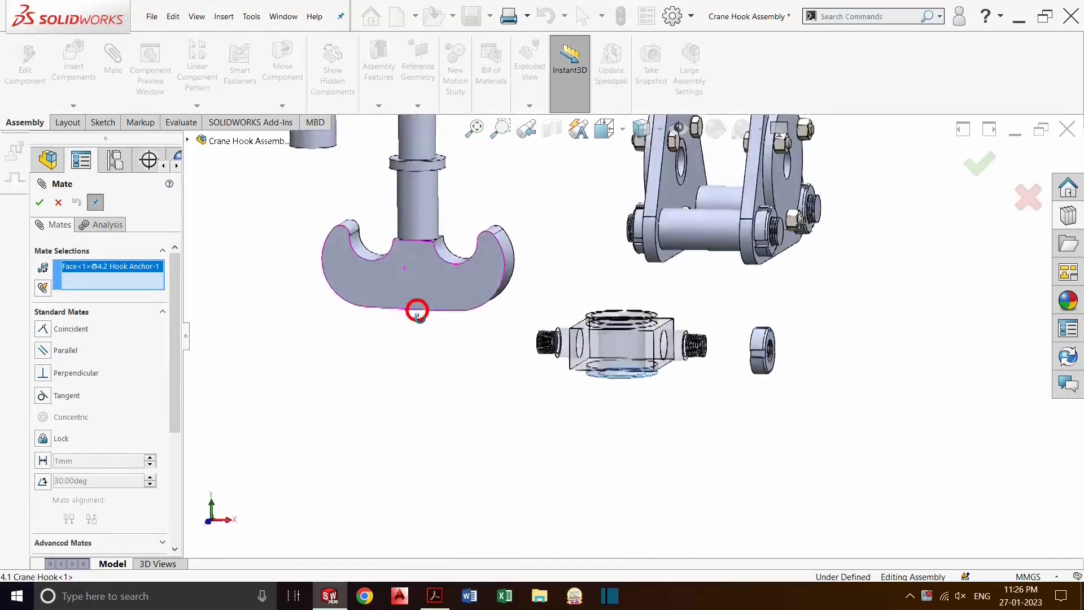
scroll(460, 199, down, 3)
scroll(533, 244, down, 3)
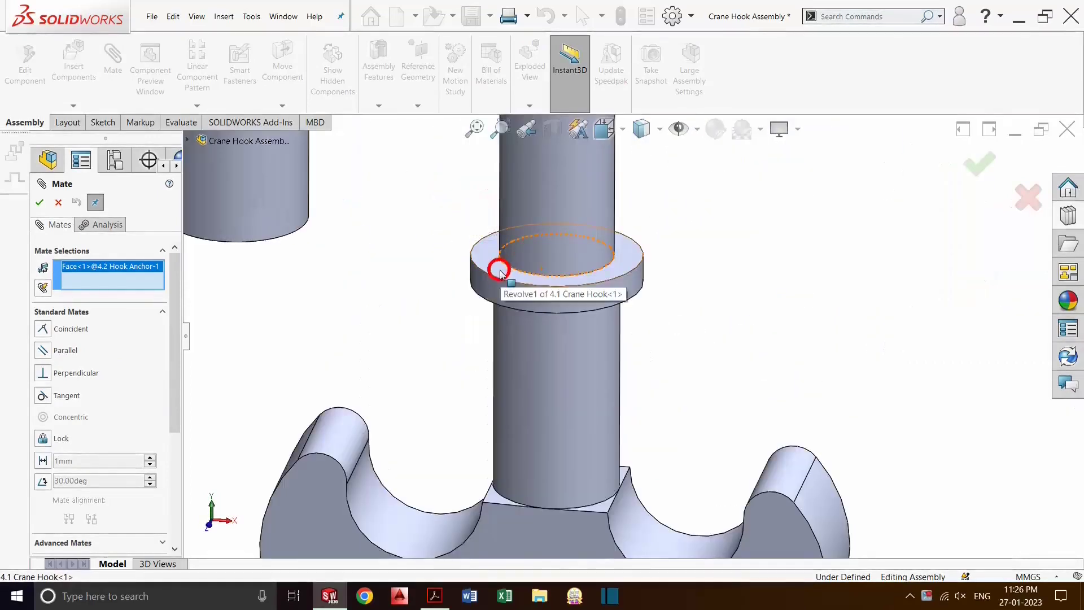
click(499, 270)
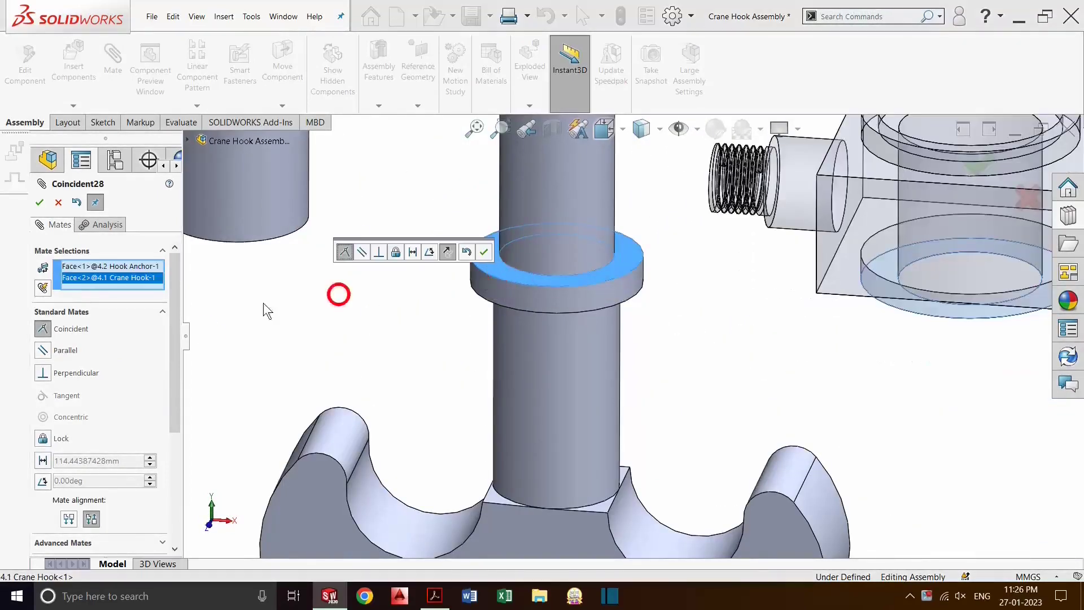
click(40, 202)
Set up a Concentric mate between the shaft collar edge and the block's ring edge
click(113, 62)
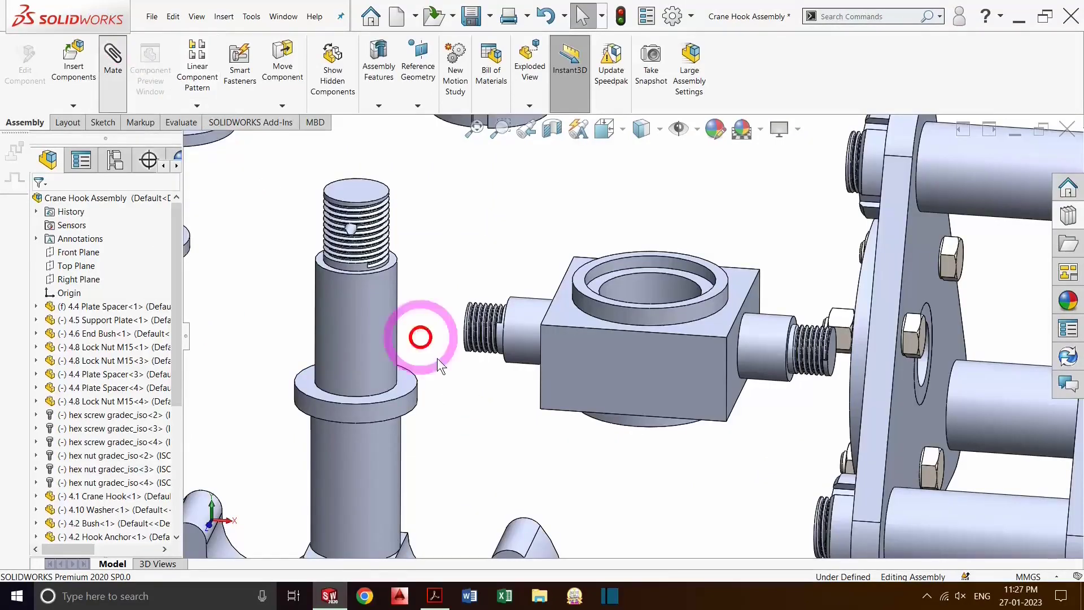
click(376, 405)
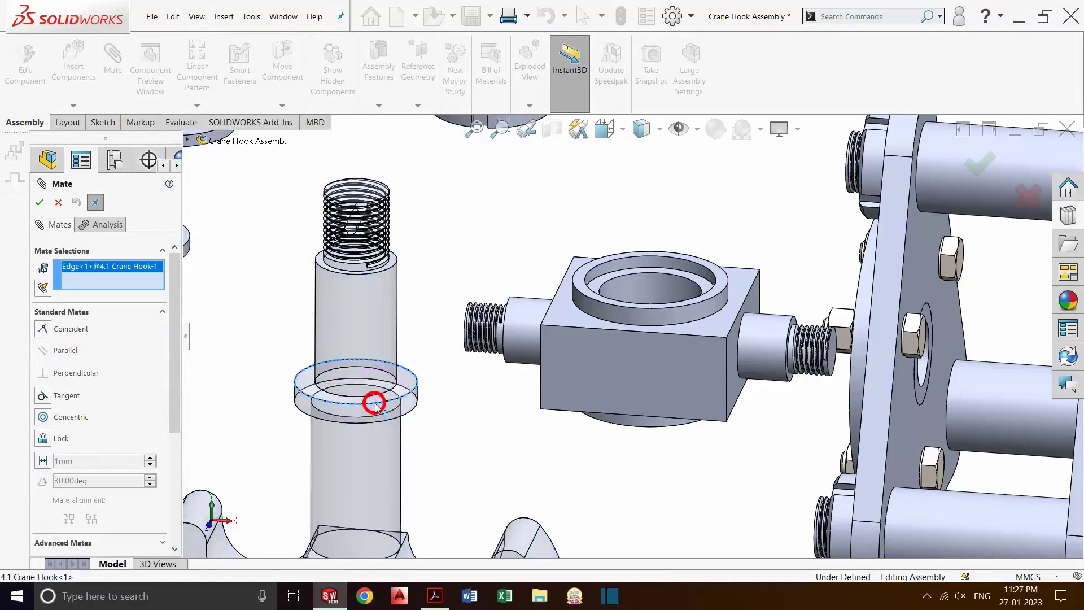
click(703, 301)
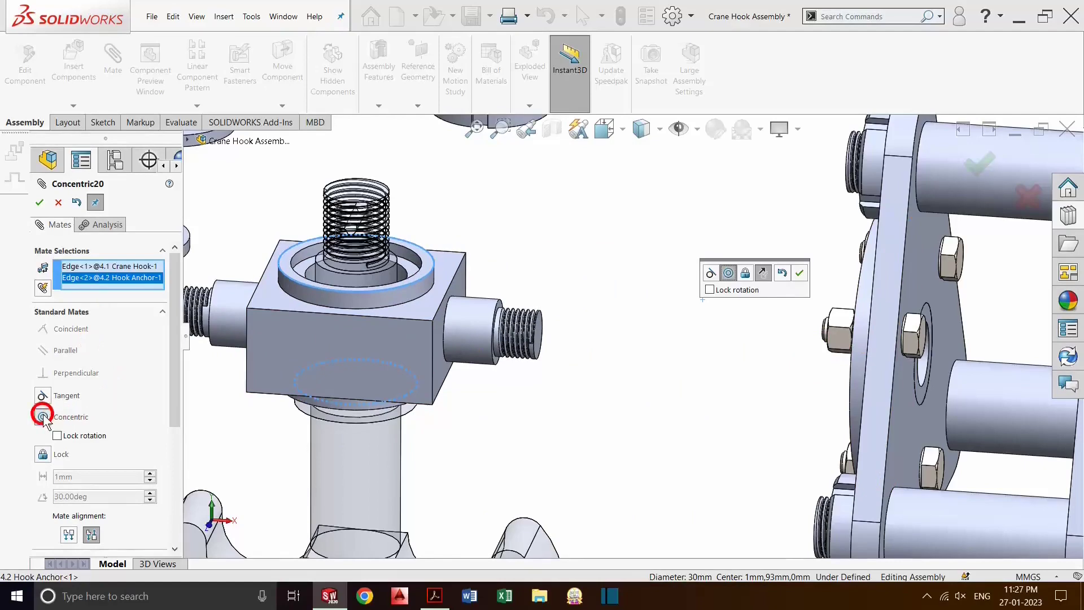
click(55, 206)
Accept the anchor's concentric mate, then mate the bush's top face coincident with the anchor's recess
click(39, 202)
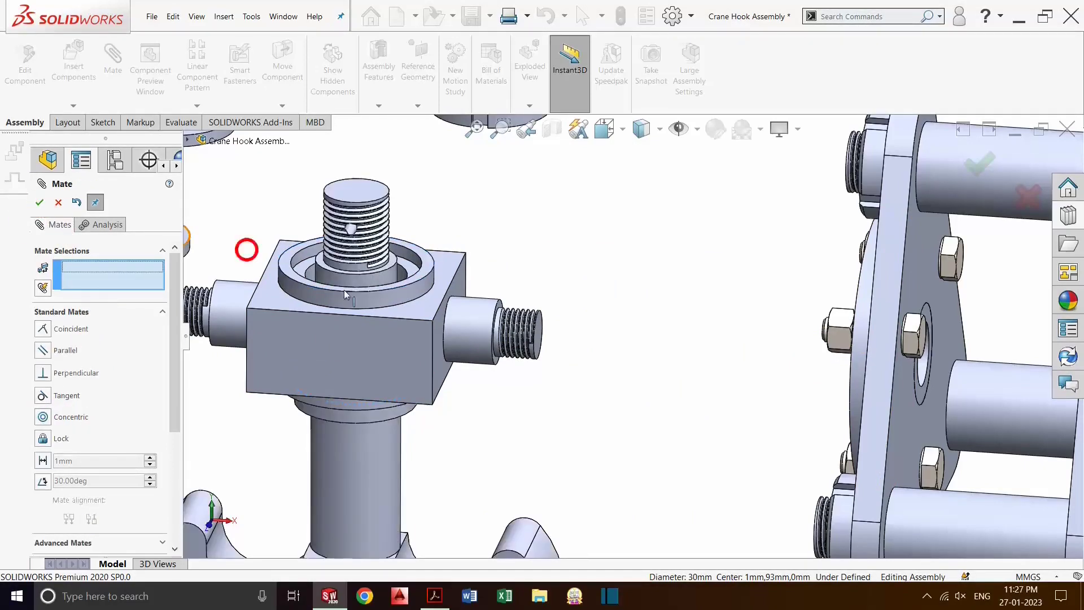
key(f)
scroll(339, 299, down, 5)
click(456, 237)
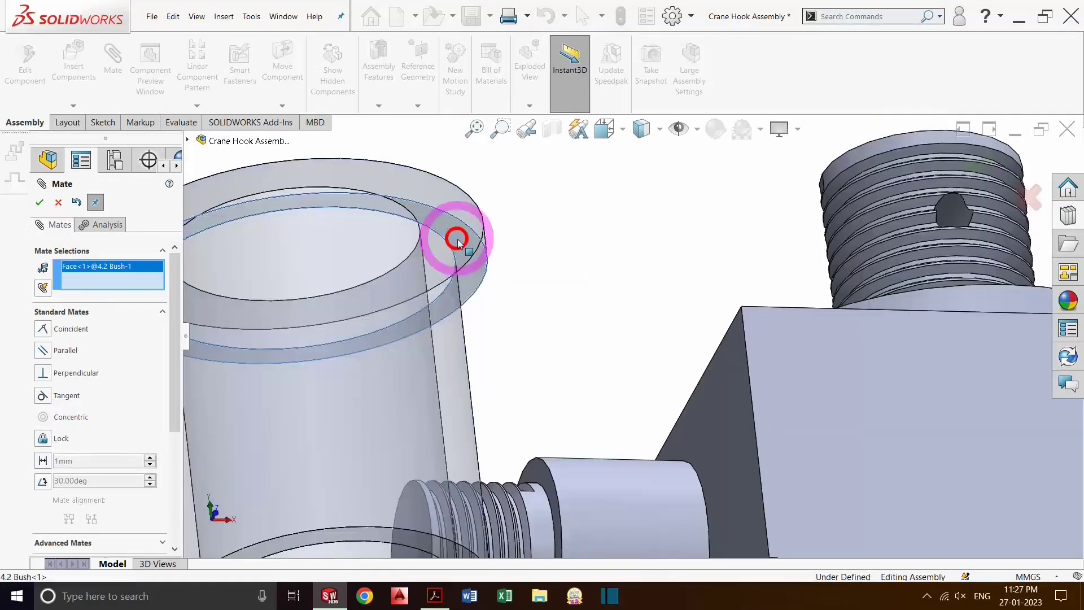
scroll(446, 271, up, 3)
scroll(424, 322, up, 2)
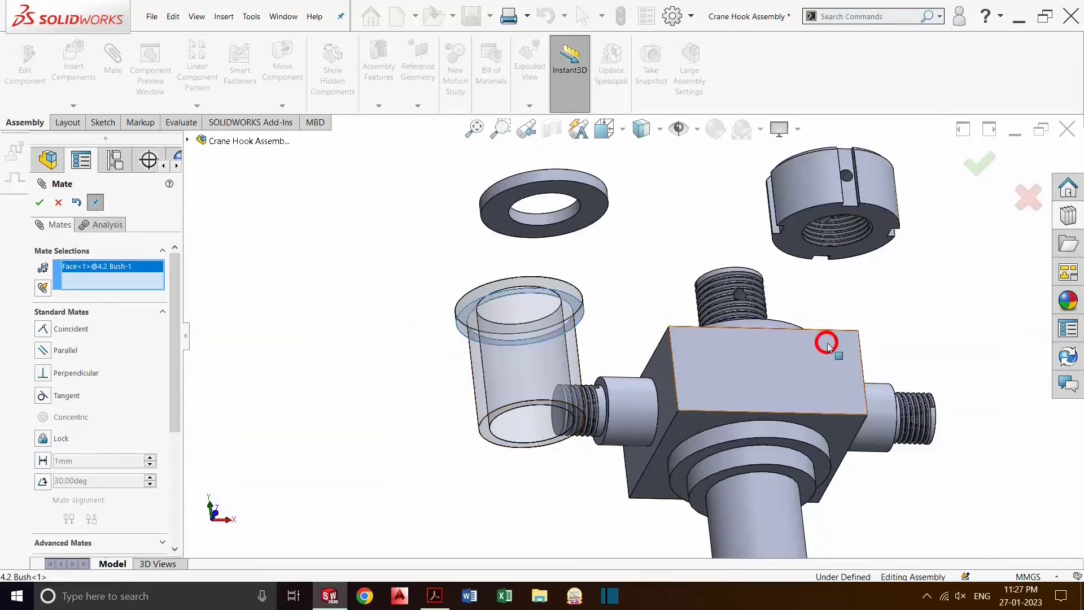
mouse_move(830, 341)
middle_down()
mouse_move(755, 388)
mouse_move(722, 426)
middle_up()
scroll(994, 277, down, 2)
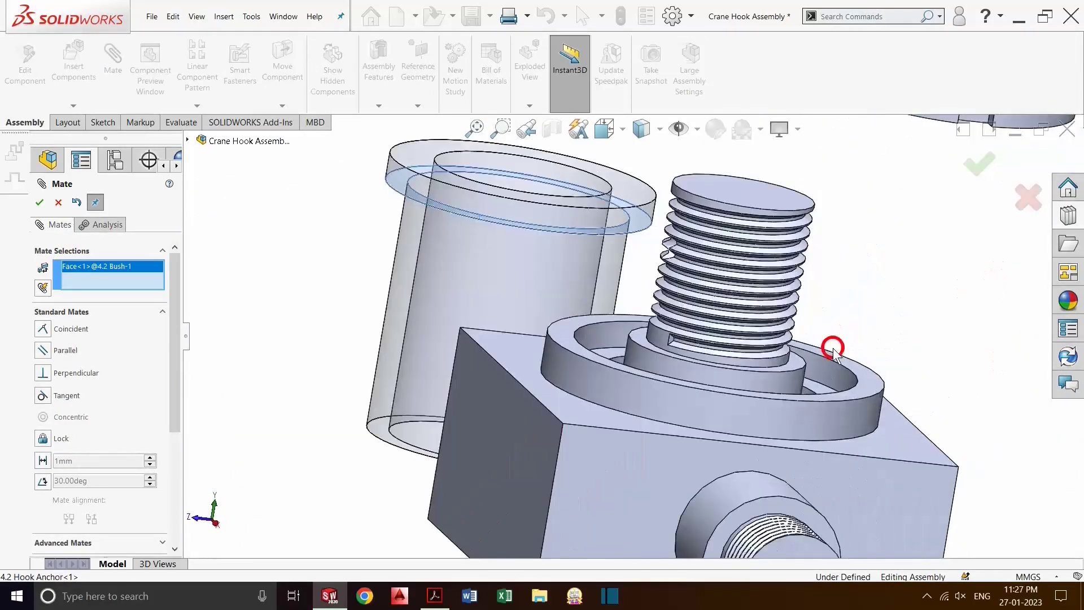
scroll(830, 346, down, 2)
scroll(792, 404, down, 2)
scroll(762, 445, down, 1)
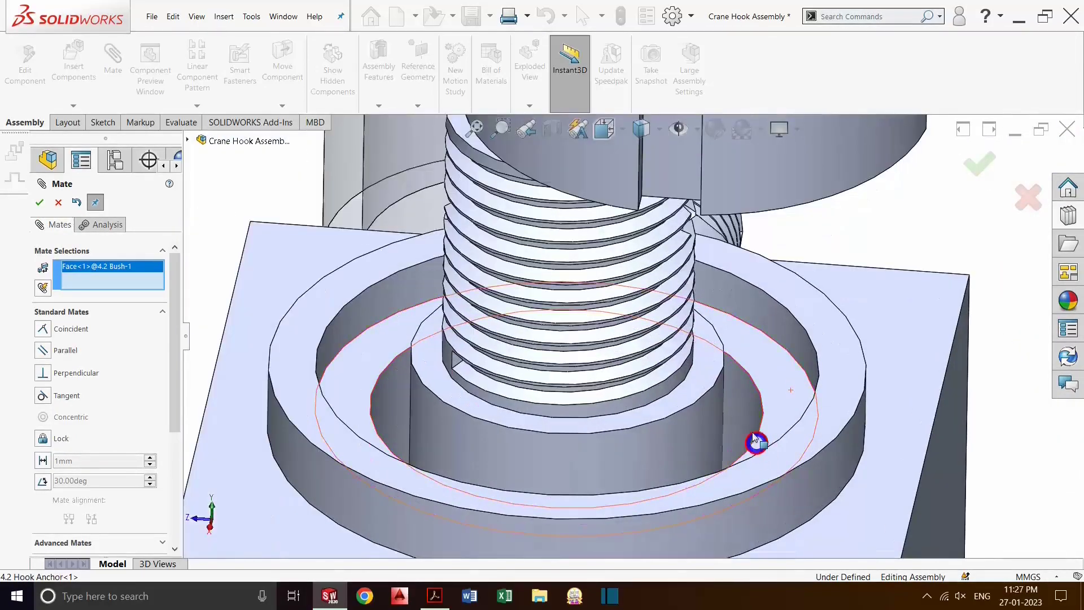
scroll(755, 443, down, 1)
scroll(747, 380, down, 1)
click(761, 347)
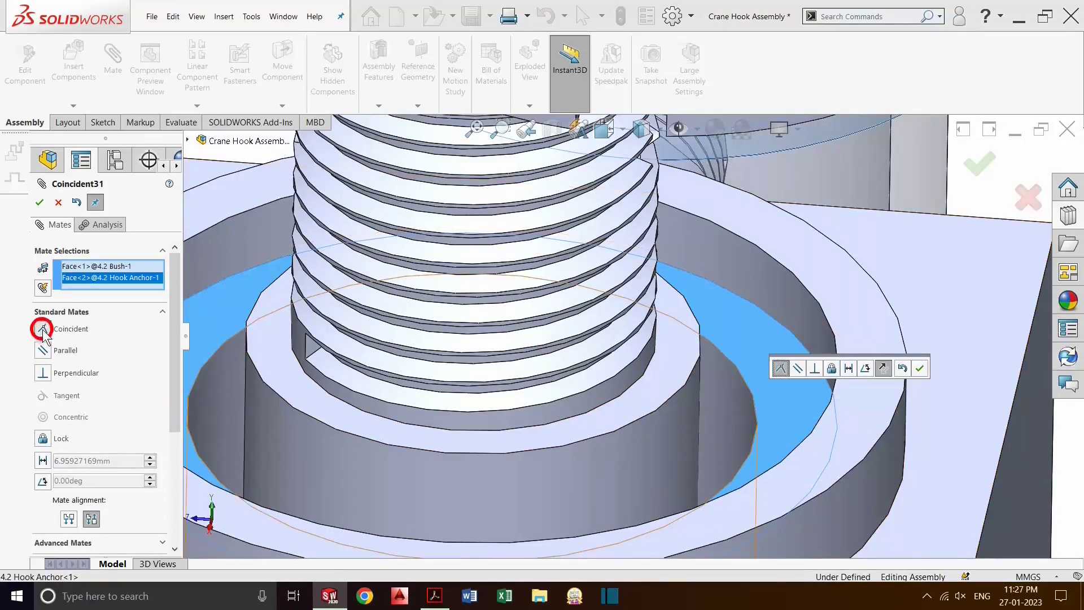
click(39, 202)
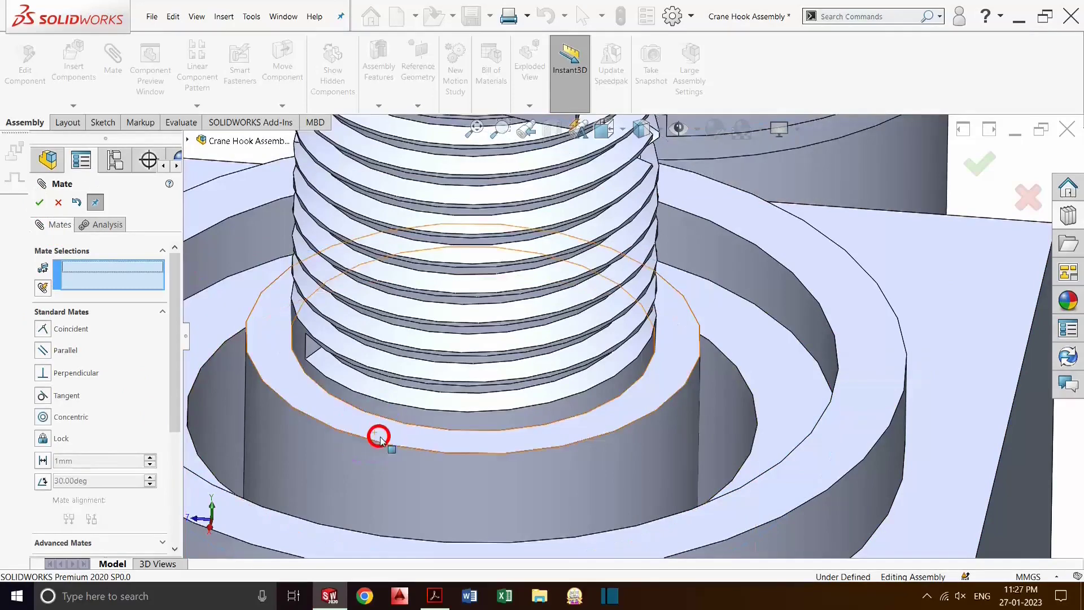
Make the bush's circular edge concentric with the anchor's ring edge
scroll(375, 436, up, 3)
middle_drag(382, 443, 436, 390)
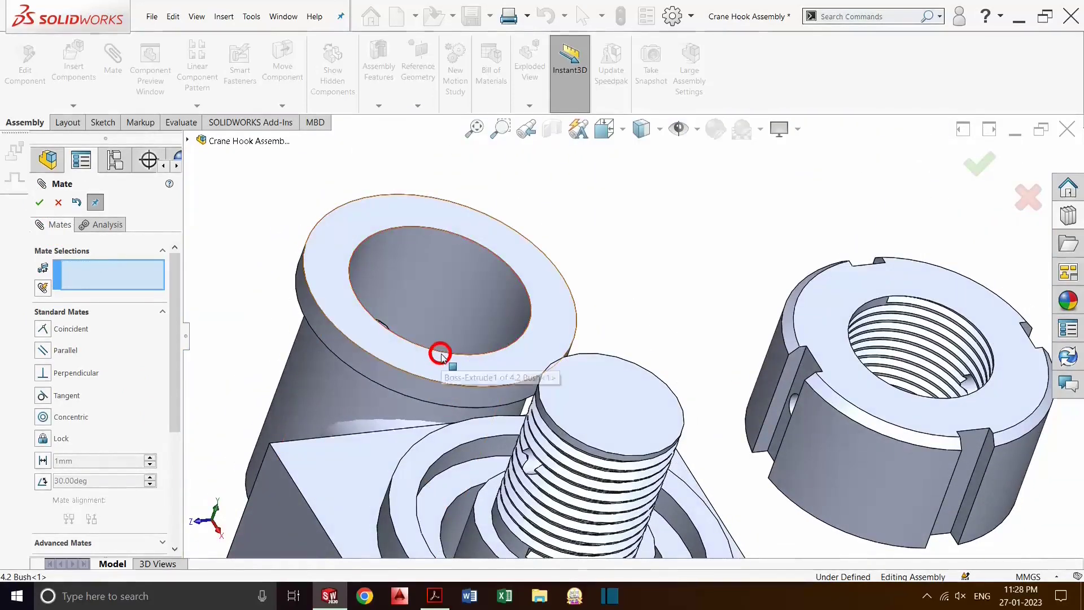
click(441, 359)
key(z)
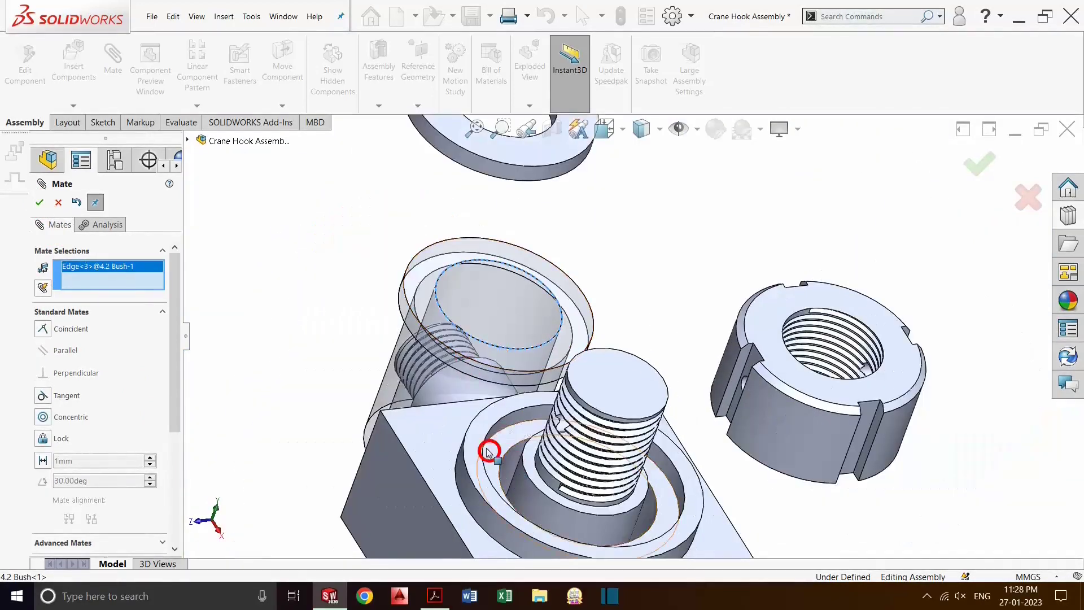
click(483, 447)
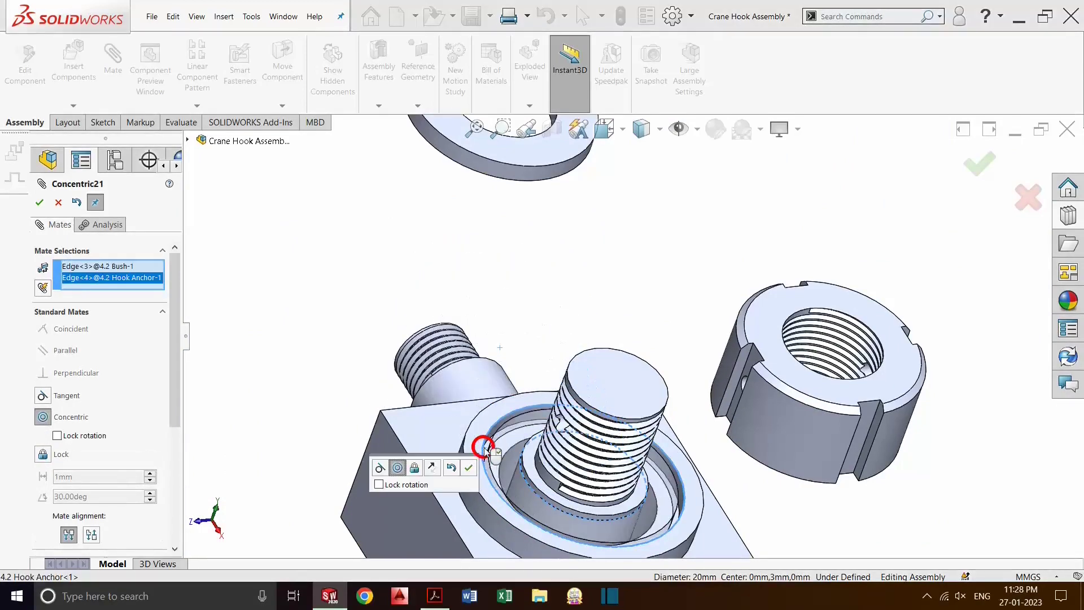
click(38, 202)
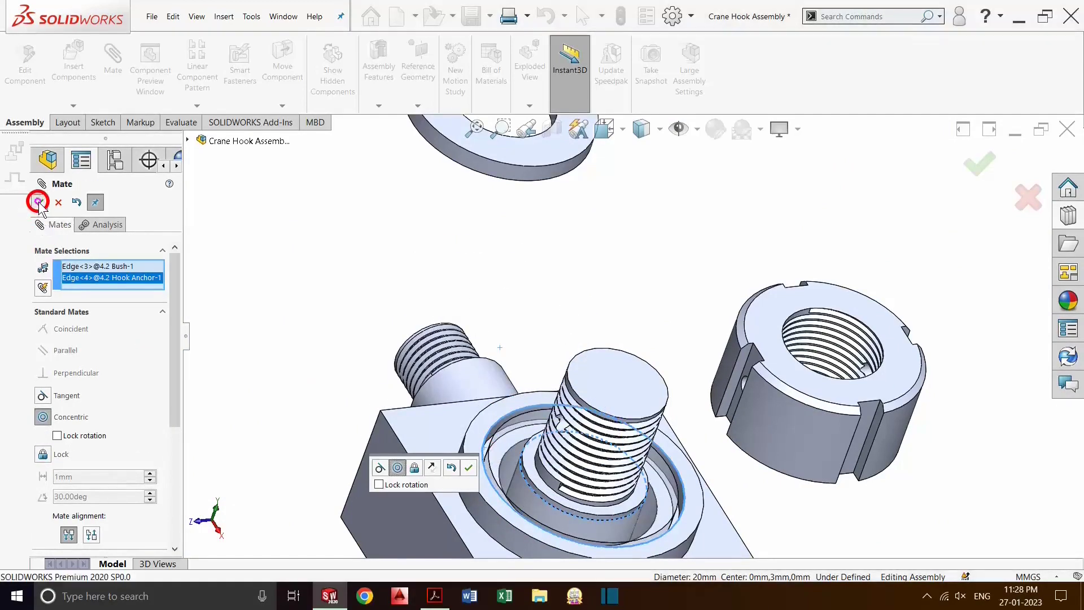
Mate the washer's face coincident with the crane hook face
mouse_move(543, 373)
middle_down()
mouse_move(460, 456)
mouse_move(589, 244)
mouse_move(627, 215)
mouse_move(809, 215)
middle_up()
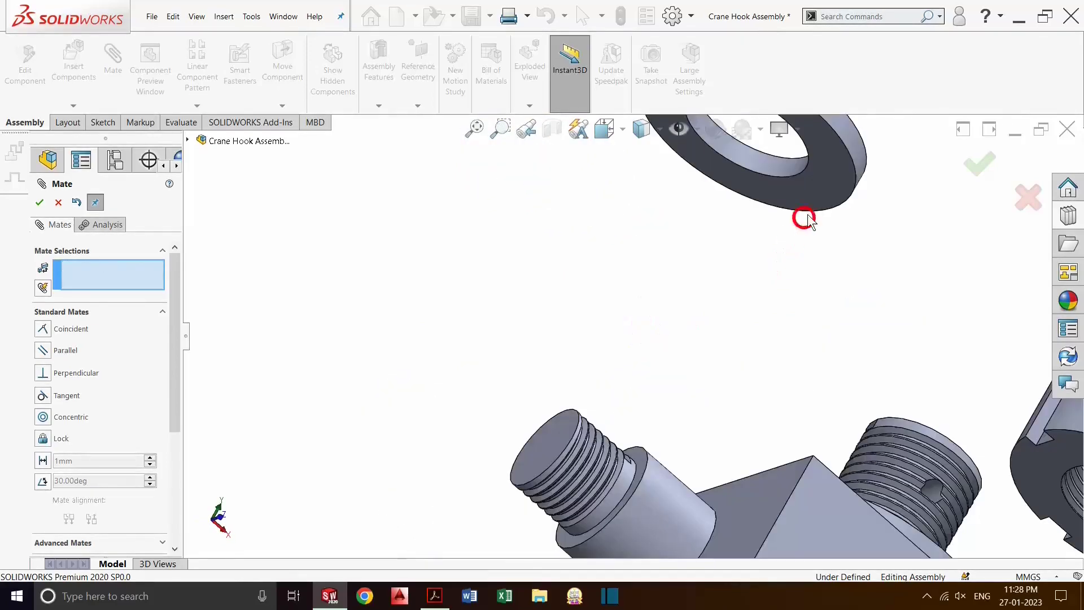
click(806, 191)
scroll(592, 243, up, 3)
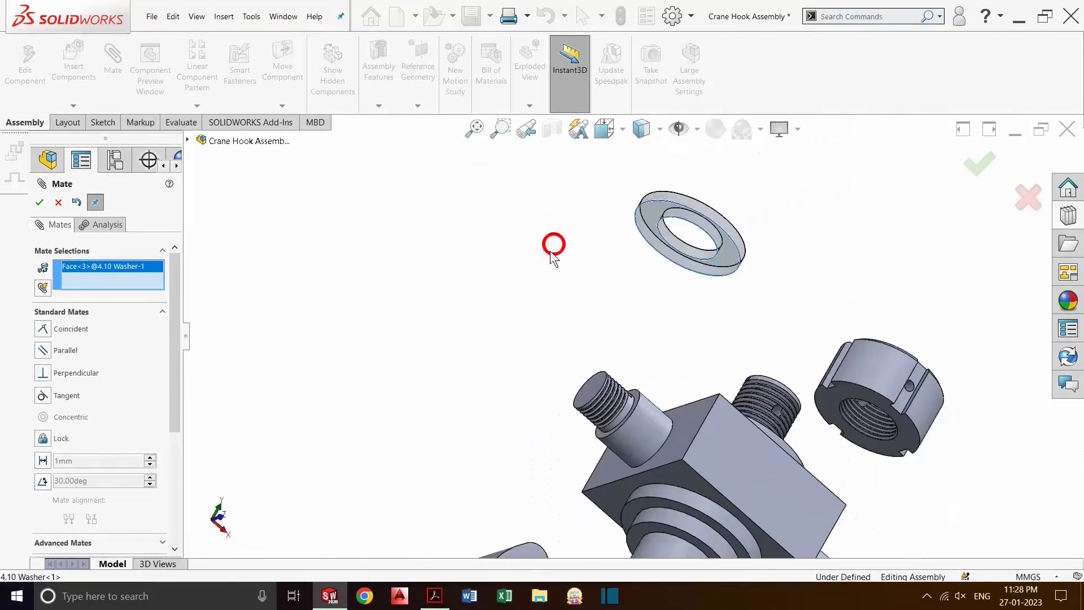
middle_drag(816, 436, 681, 481)
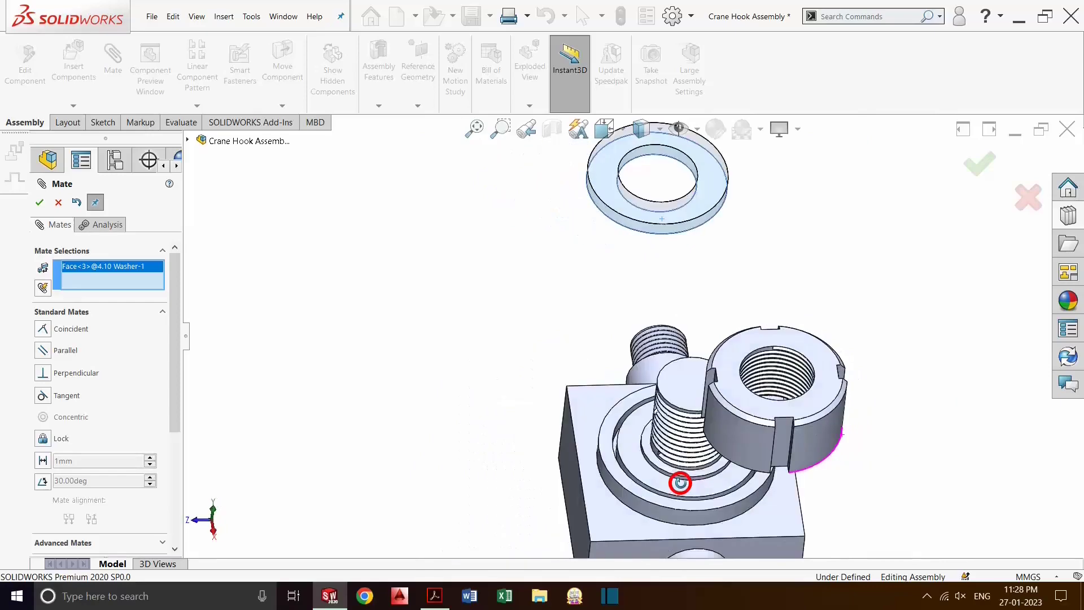
scroll(685, 487, down, 2)
scroll(684, 487, down, 3)
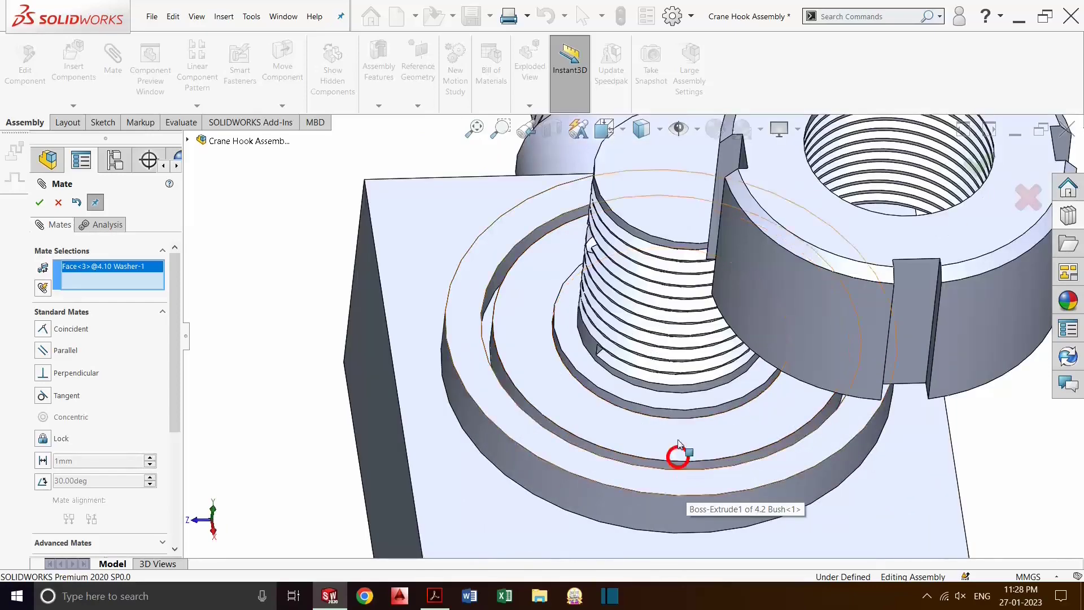
click(679, 399)
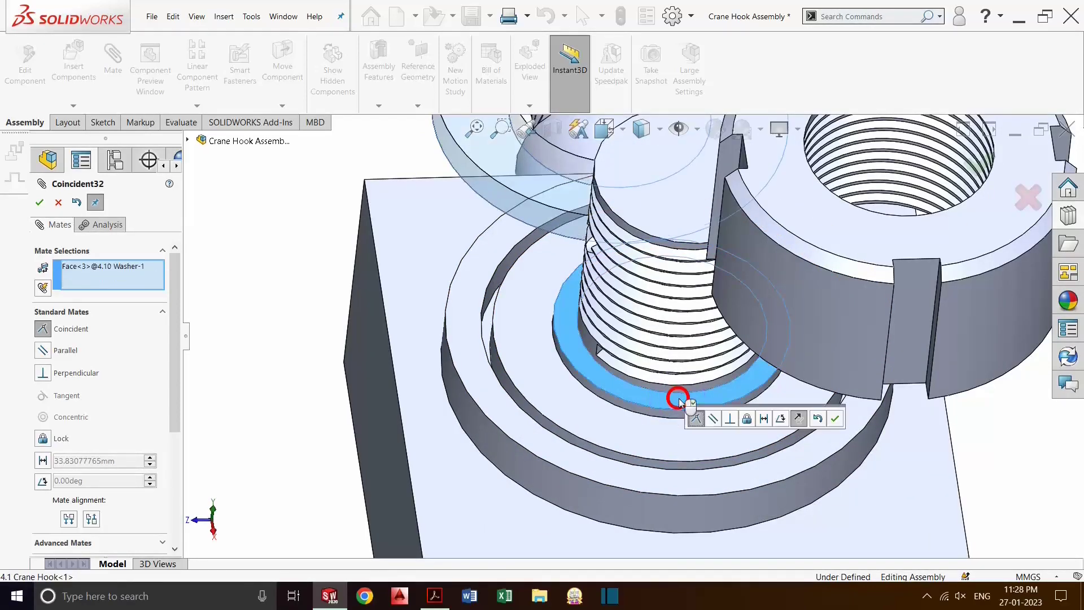
click(39, 201)
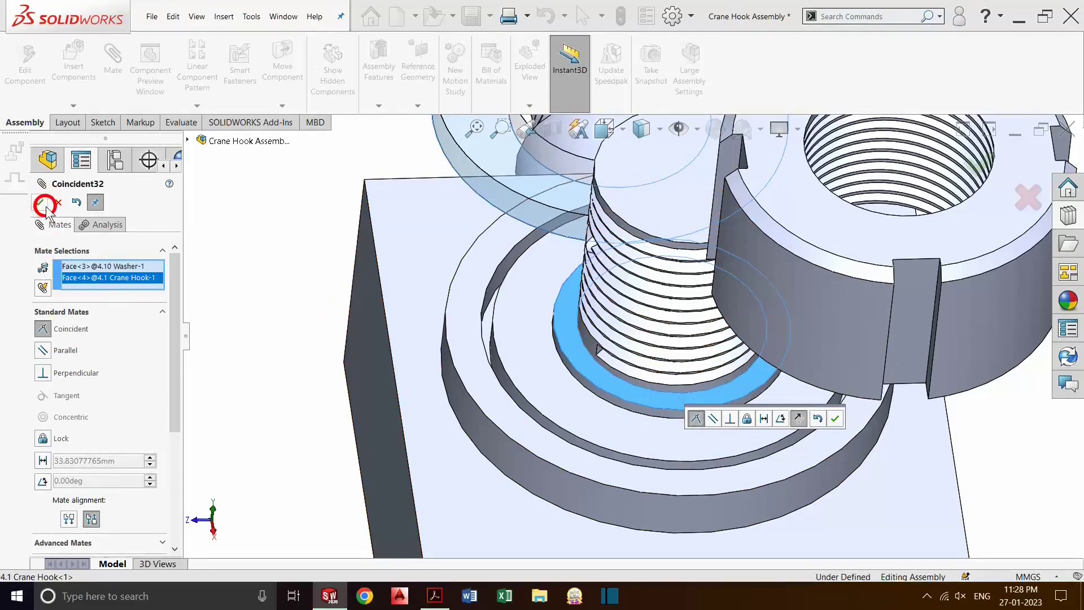
Make the washer's inner circular edge concentric with the hook anchor edge
scroll(337, 384, up, 5)
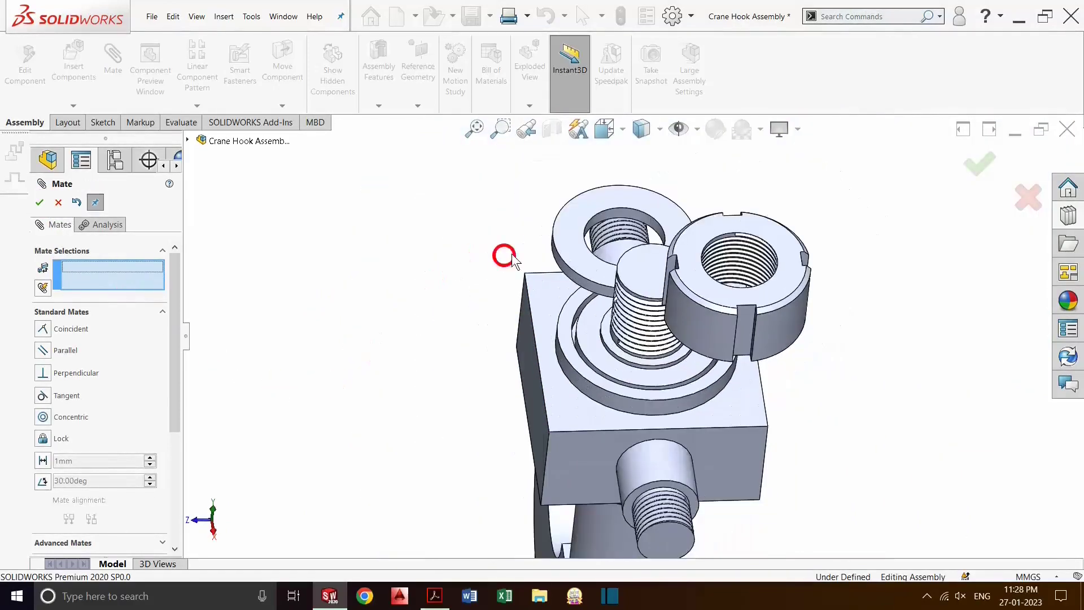
scroll(622, 255, down, 2)
scroll(690, 230, down, 2)
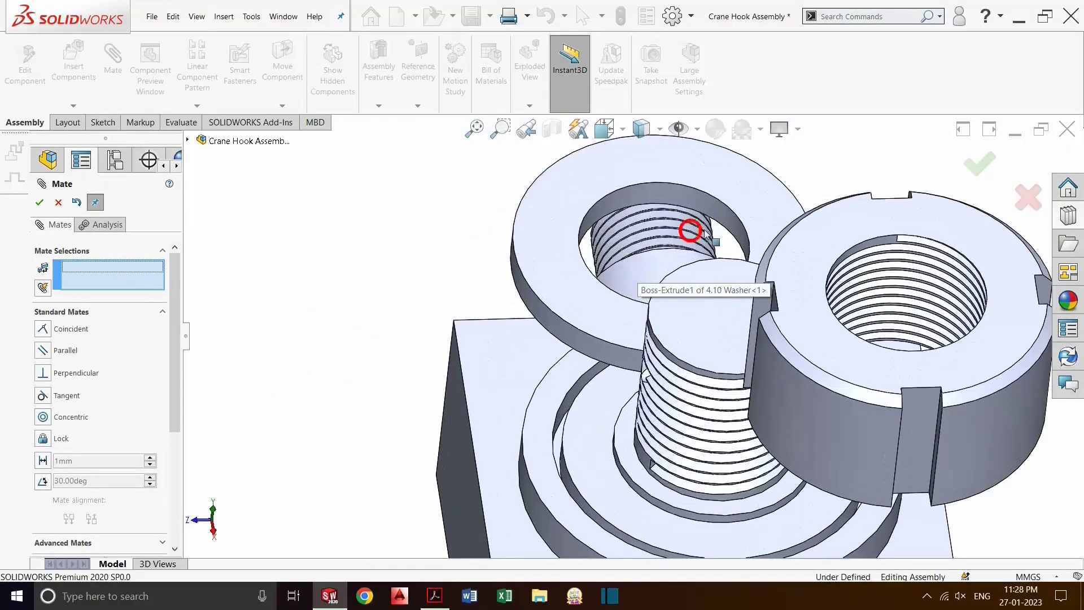
click(736, 217)
scroll(649, 341, down, 2)
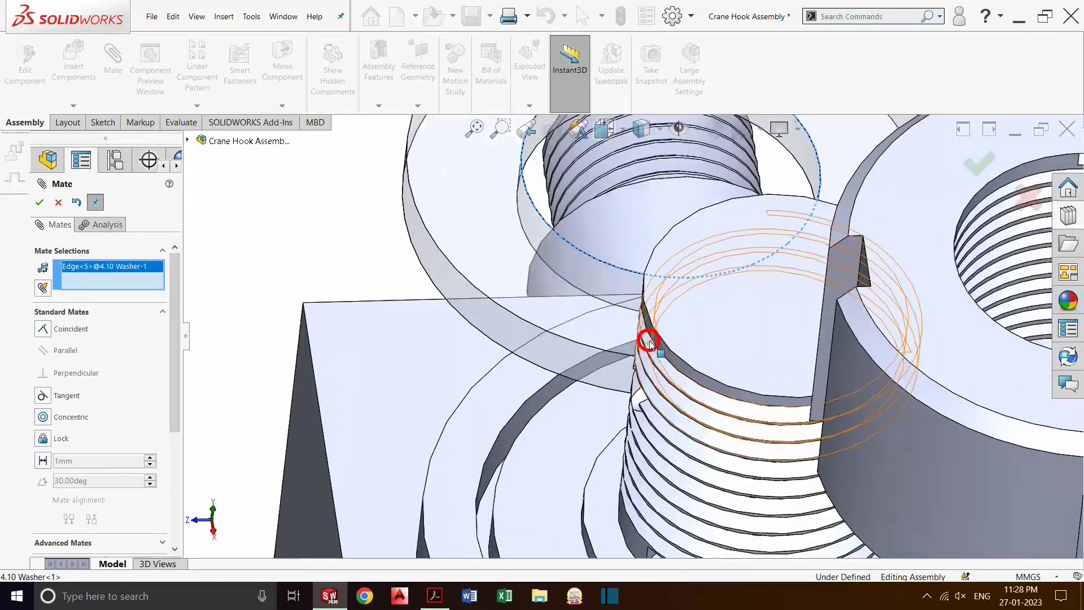
scroll(648, 340, up, 2)
scroll(625, 366, up, 2)
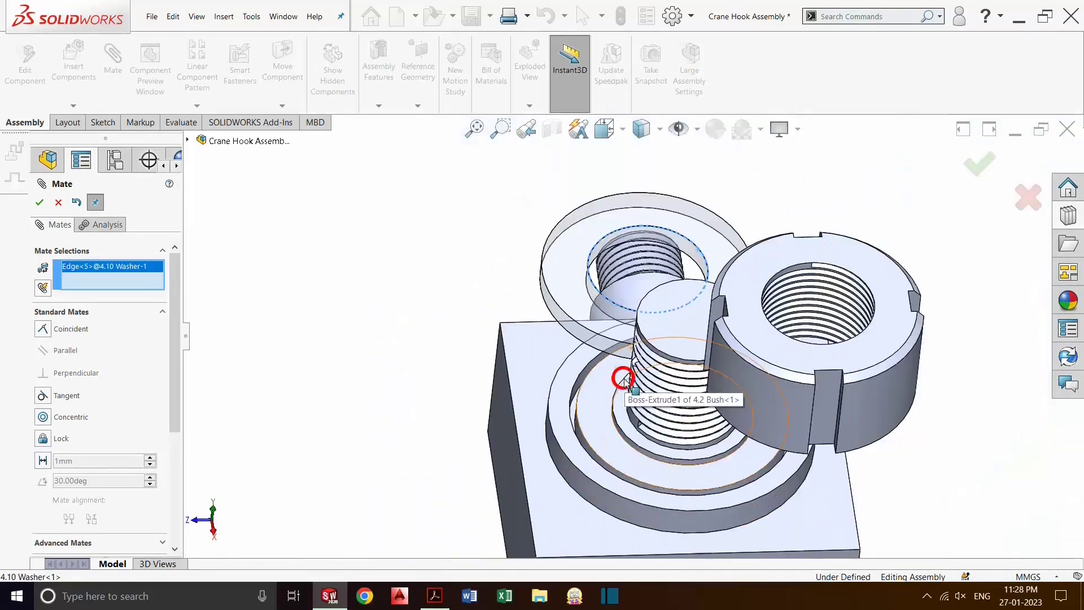
click(658, 497)
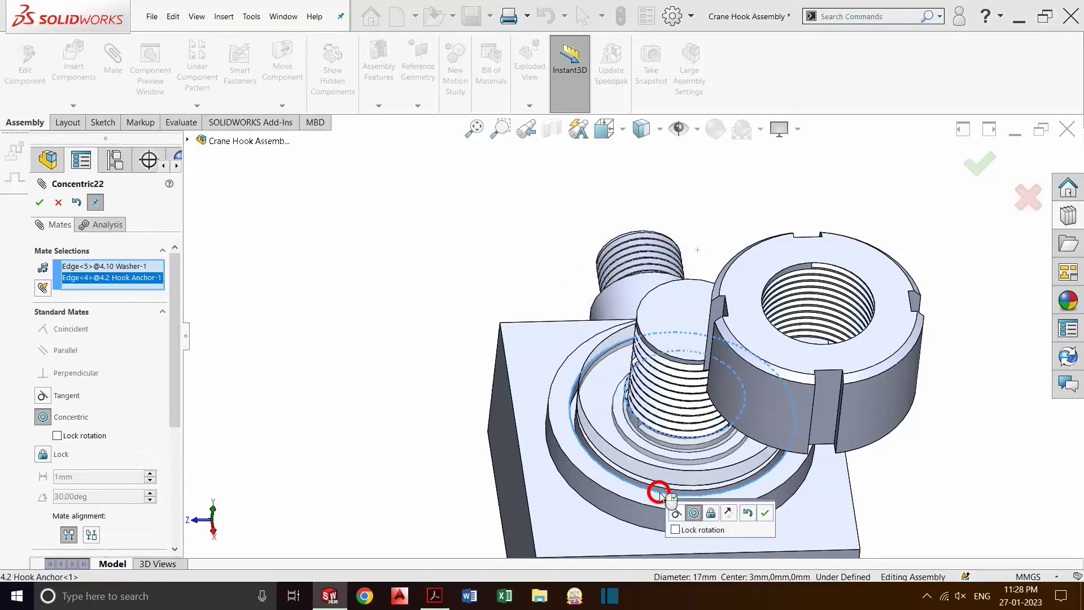
click(47, 229)
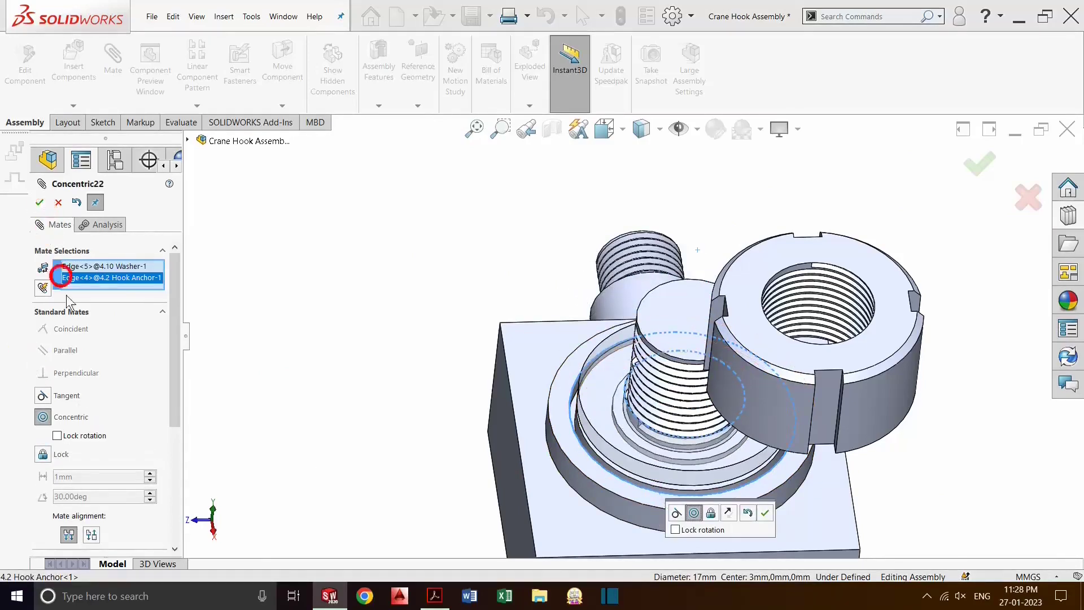
click(40, 203)
middle_drag(364, 382, 746, 410)
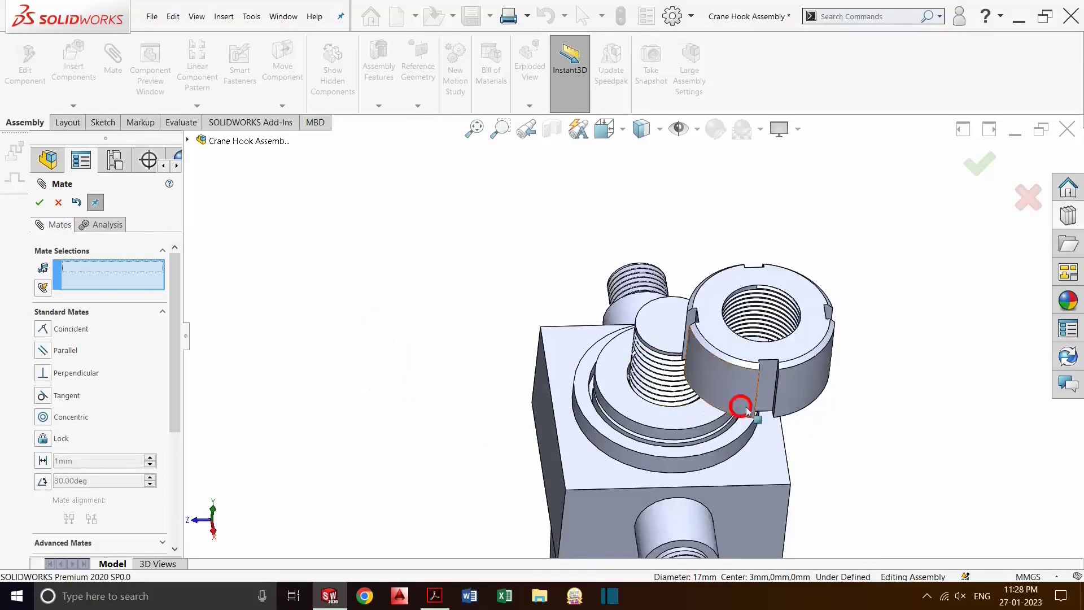
Mate the lock nut's top face coincident with the bolt's top face
scroll(746, 410, down, 3)
scroll(784, 427, up, 3)
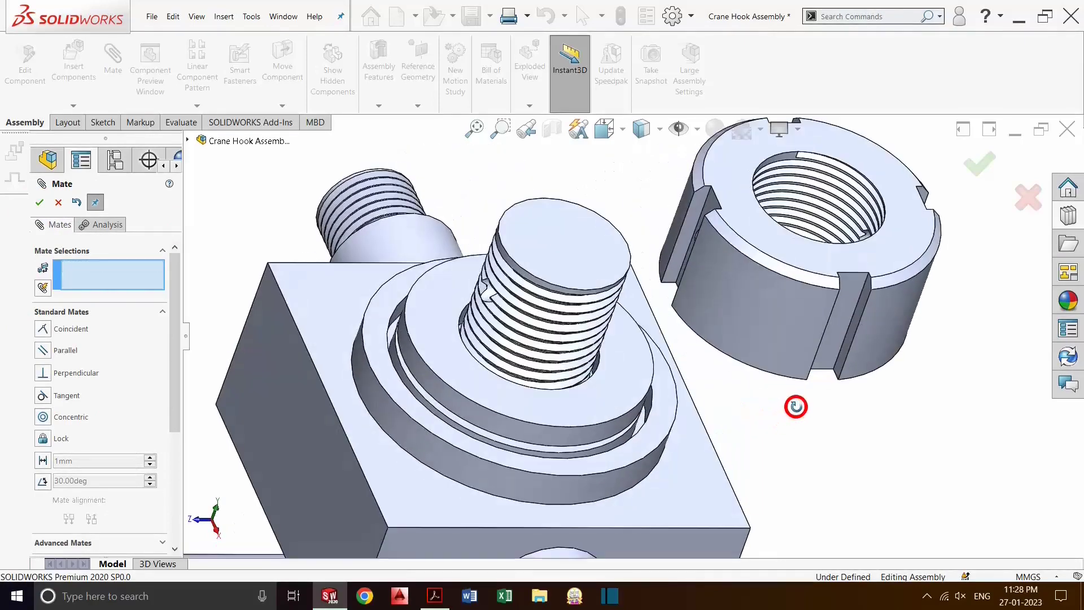
right_drag(796, 395, 810, 262)
click(807, 261)
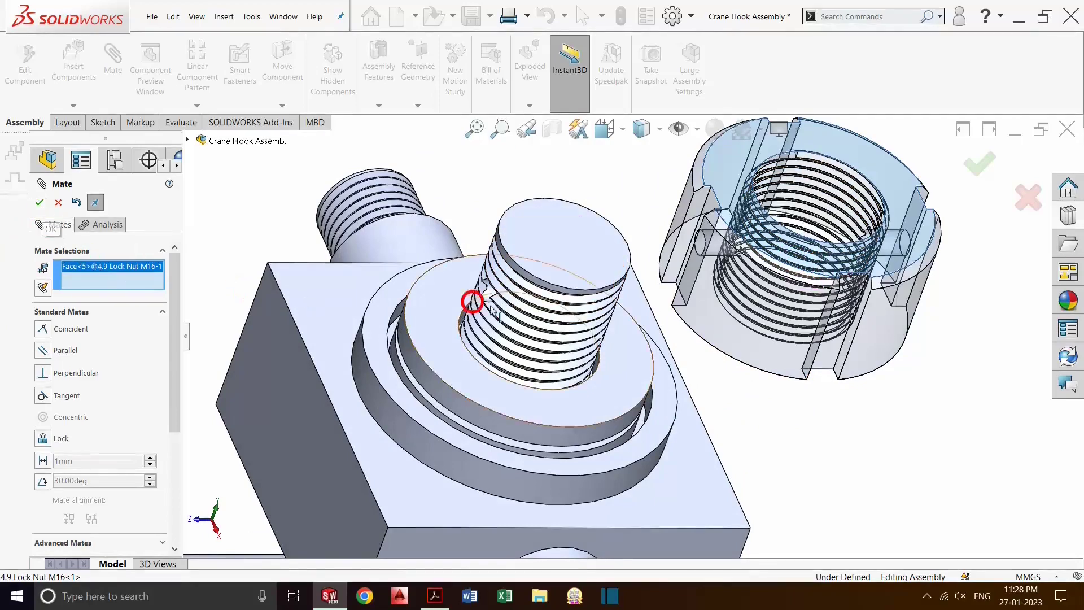
click(556, 263)
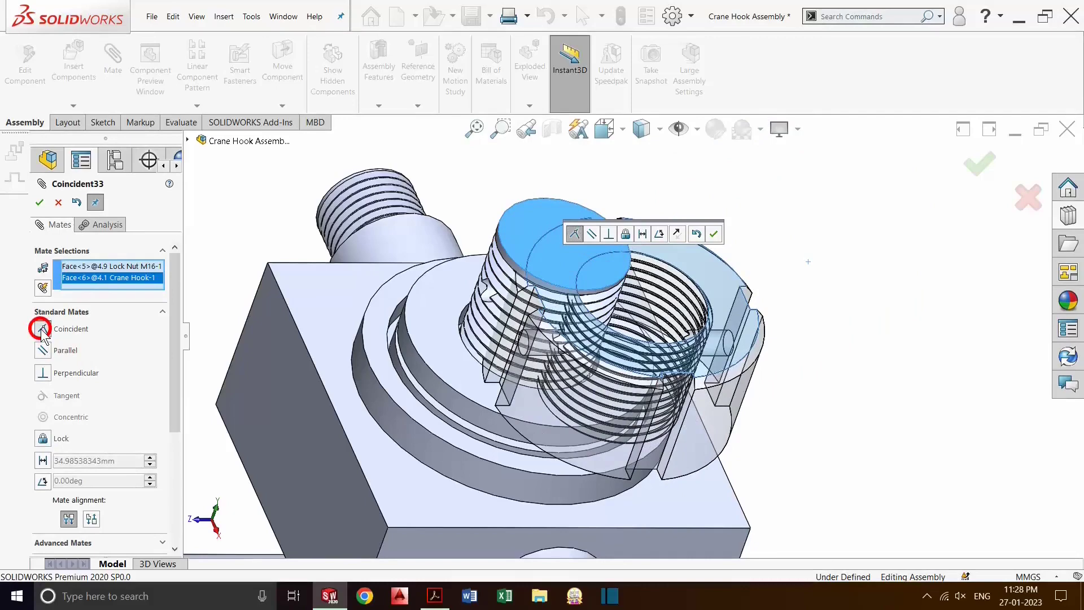
click(37, 202)
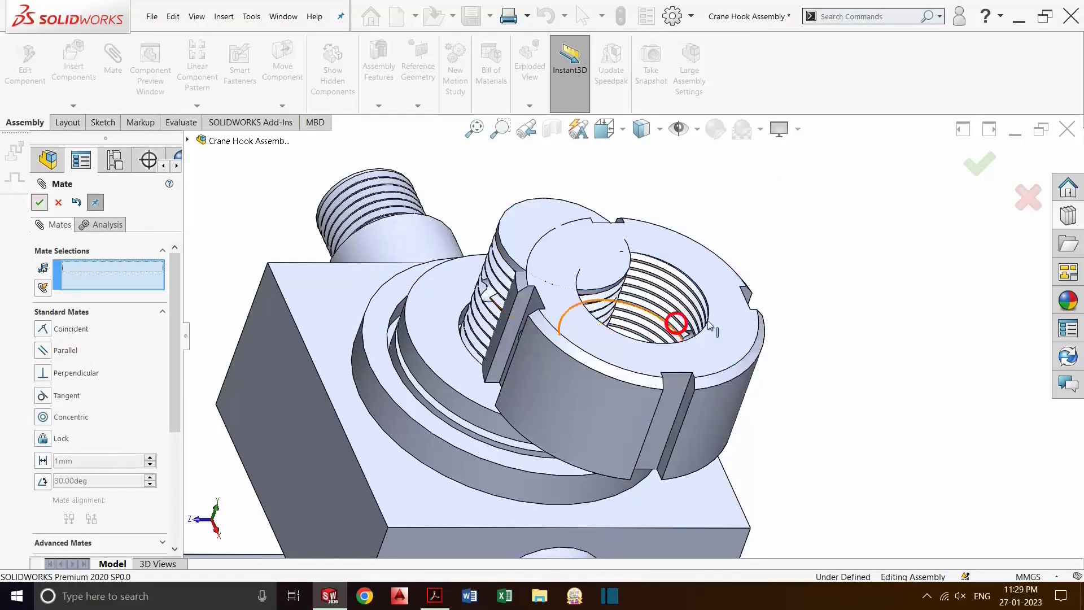
Make the lock nut edge concentric with the crane hook edge and close the Mate manager
click(735, 366)
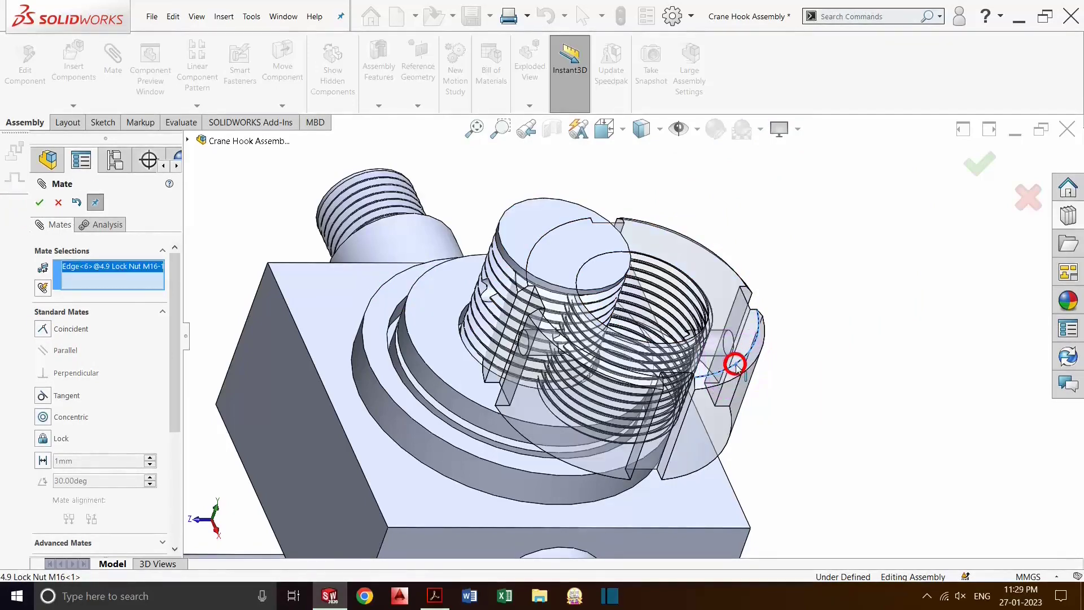
click(531, 202)
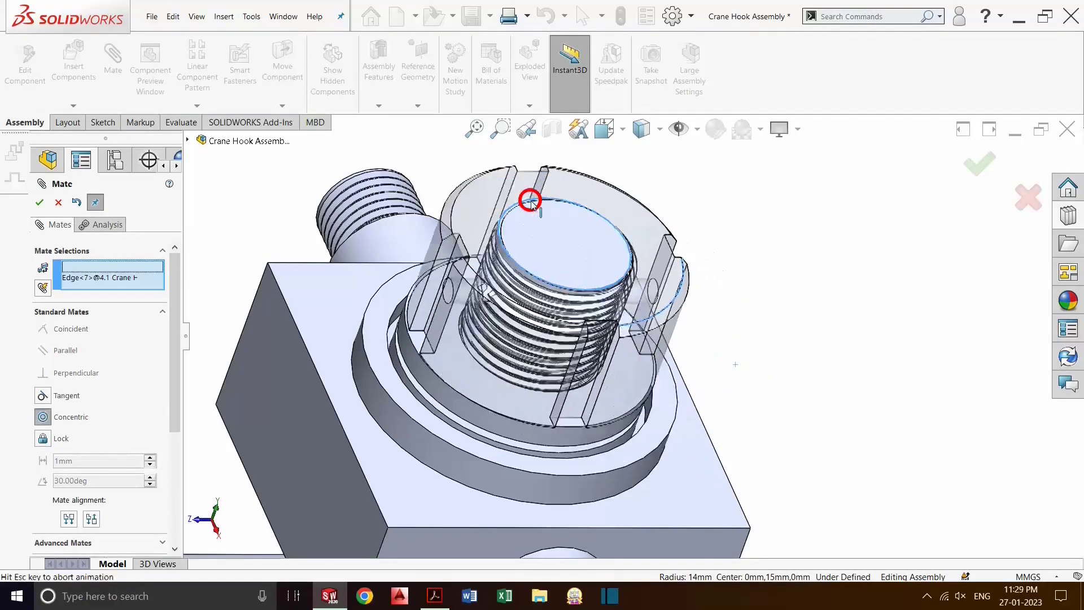
click(41, 203)
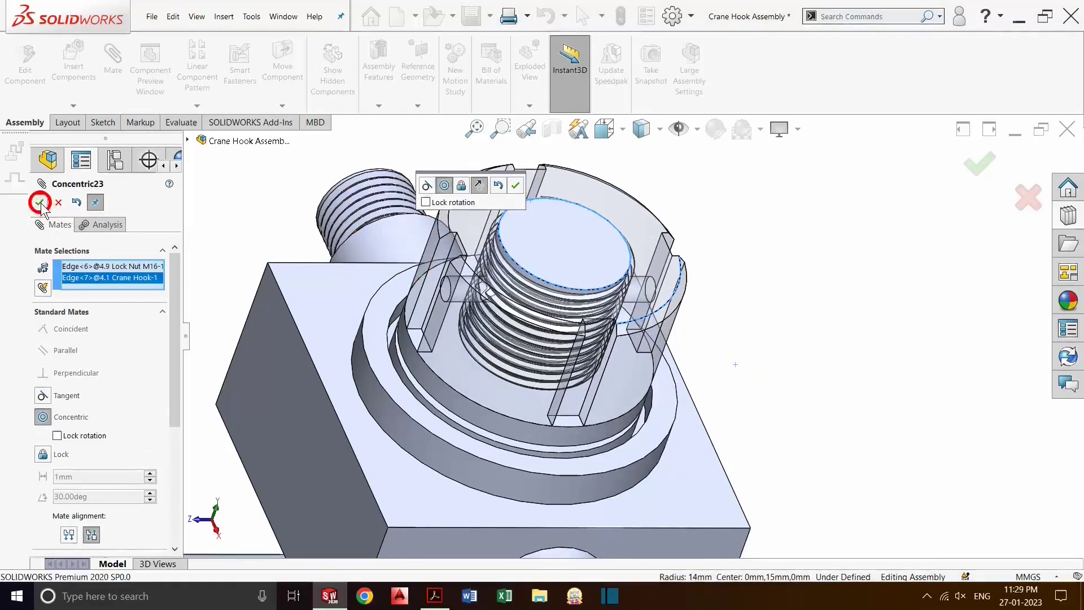
click(38, 206)
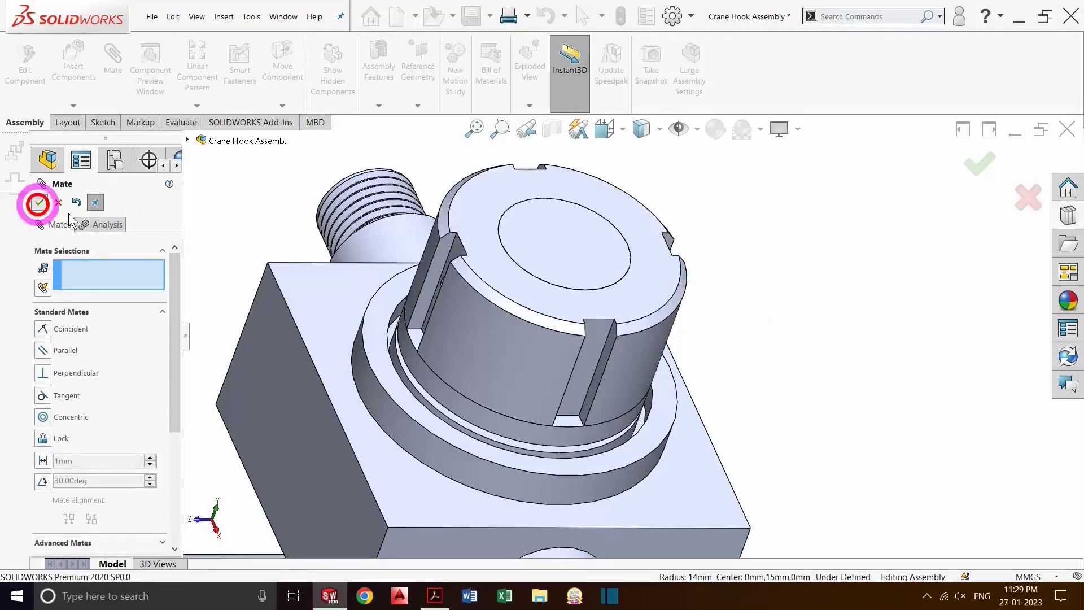
Mate the hook anchor face coincident with the support plate face
scroll(451, 373, up, 10)
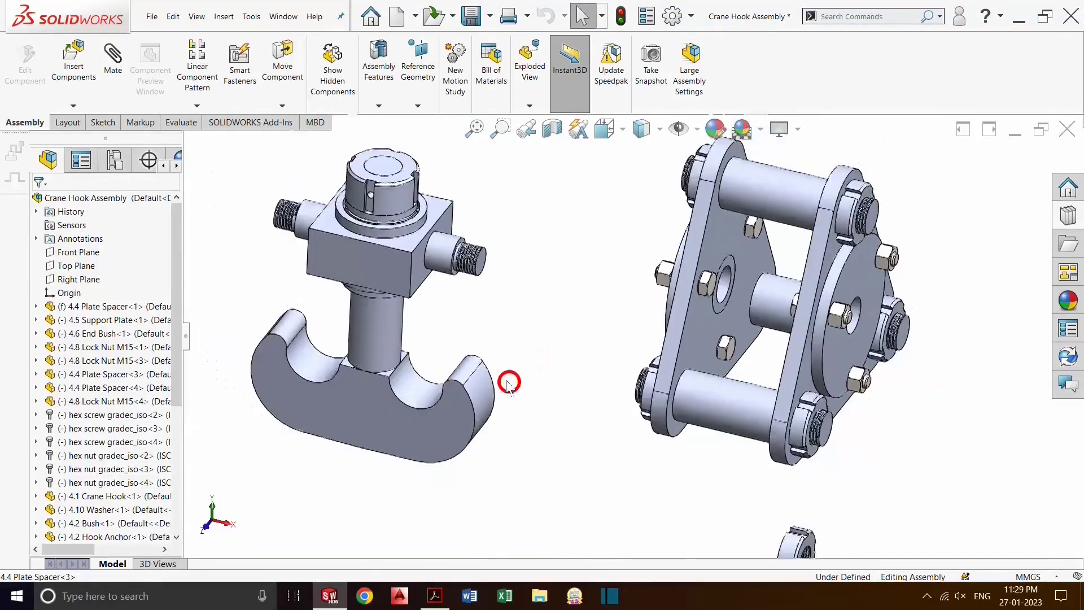
scroll(527, 286, down, 5)
scroll(522, 296, down, 3)
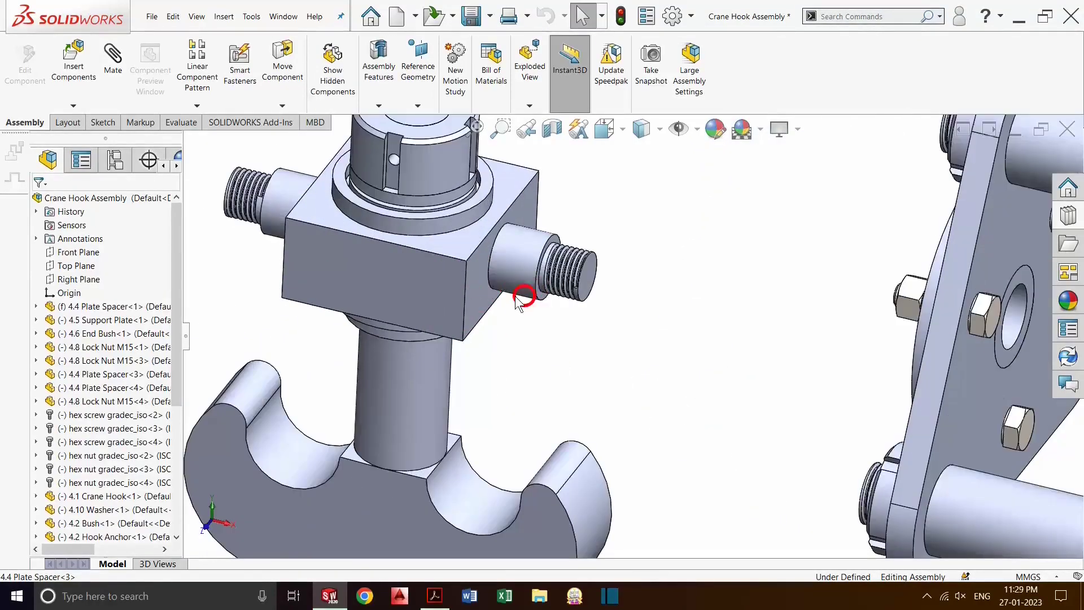
click(113, 58)
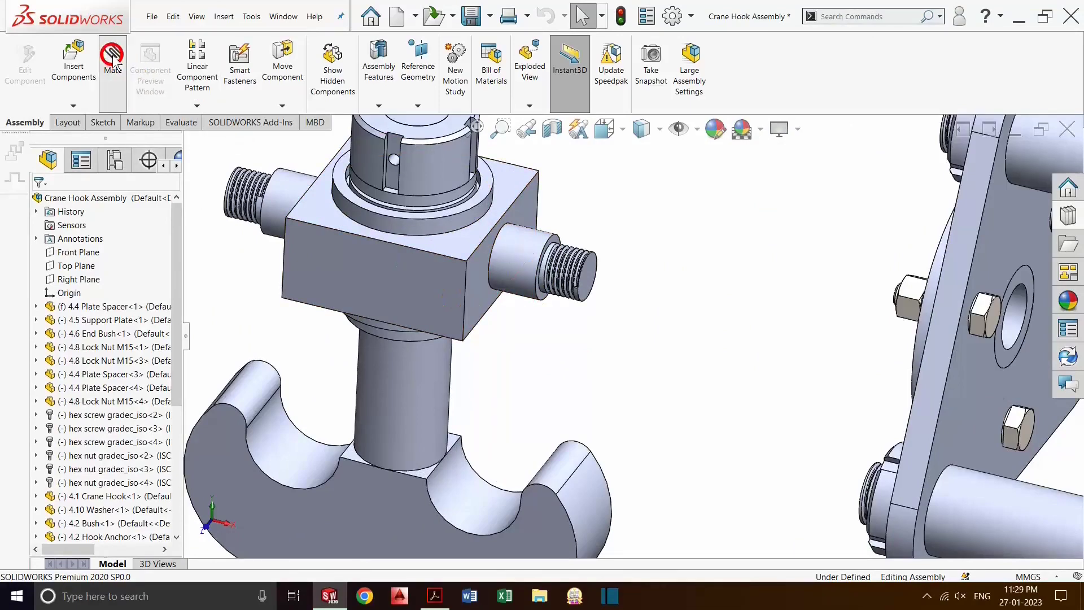
click(466, 302)
scroll(456, 368, up, 4)
scroll(702, 386, up, 2)
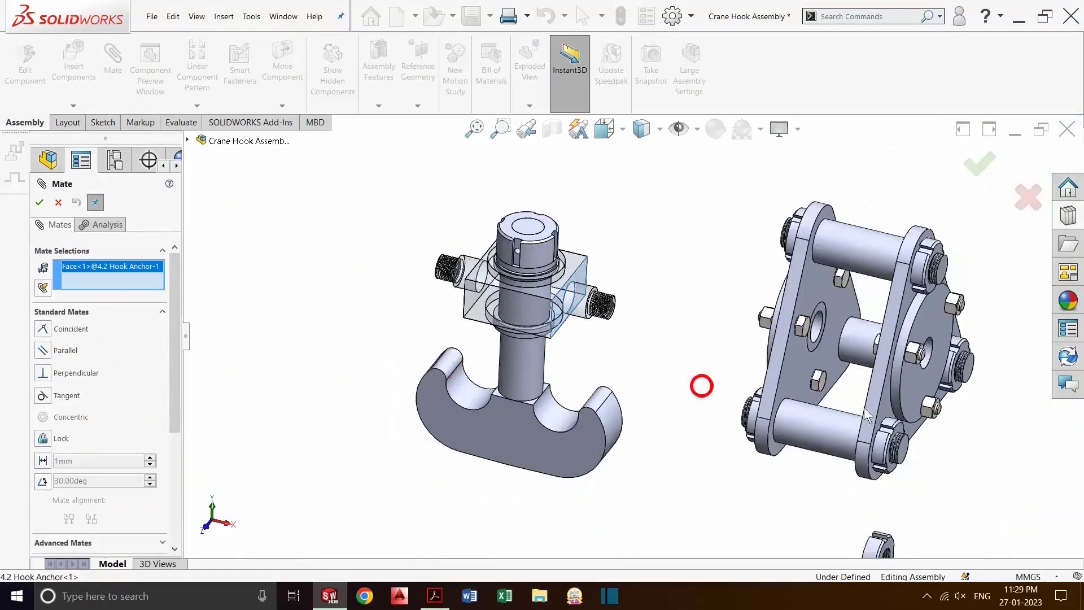
mouse_move(928, 420)
middle_down()
mouse_move(914, 411)
mouse_move(948, 431)
mouse_move(886, 342)
middle_up()
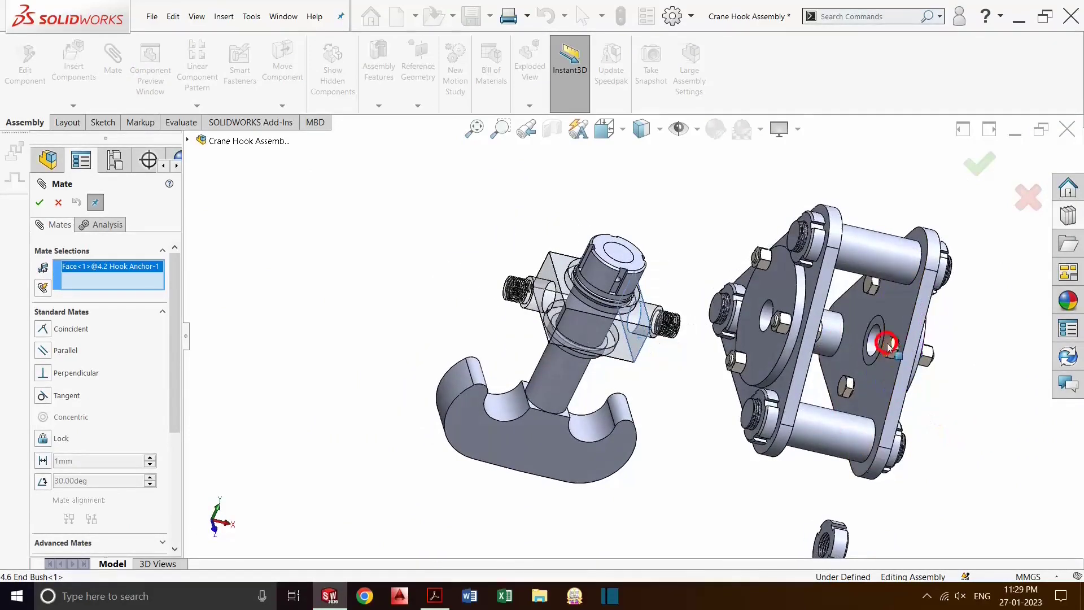
scroll(861, 339, down, 5)
click(834, 298)
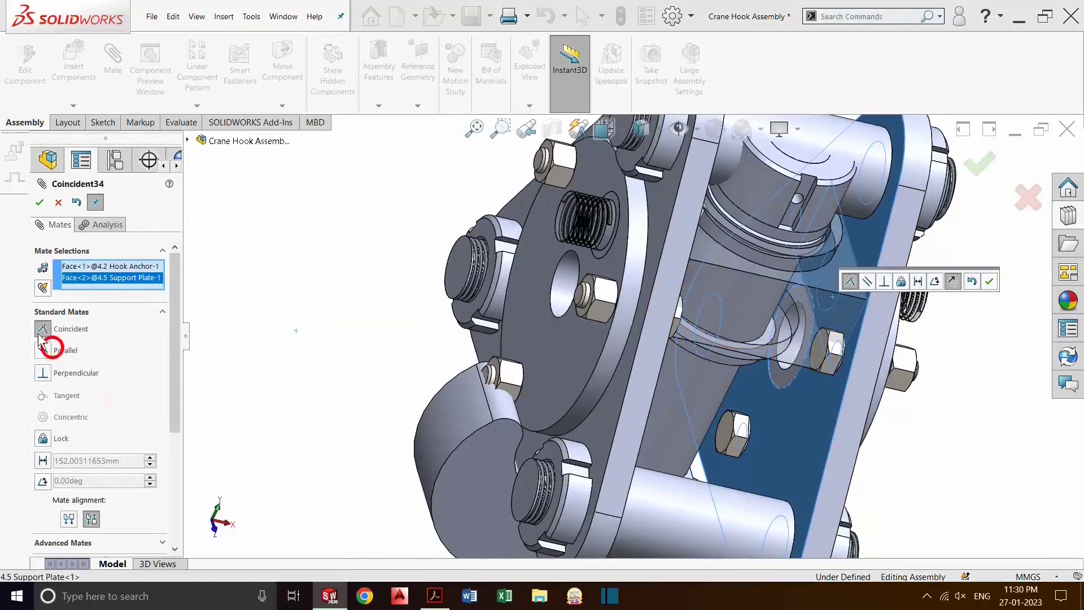
click(41, 202)
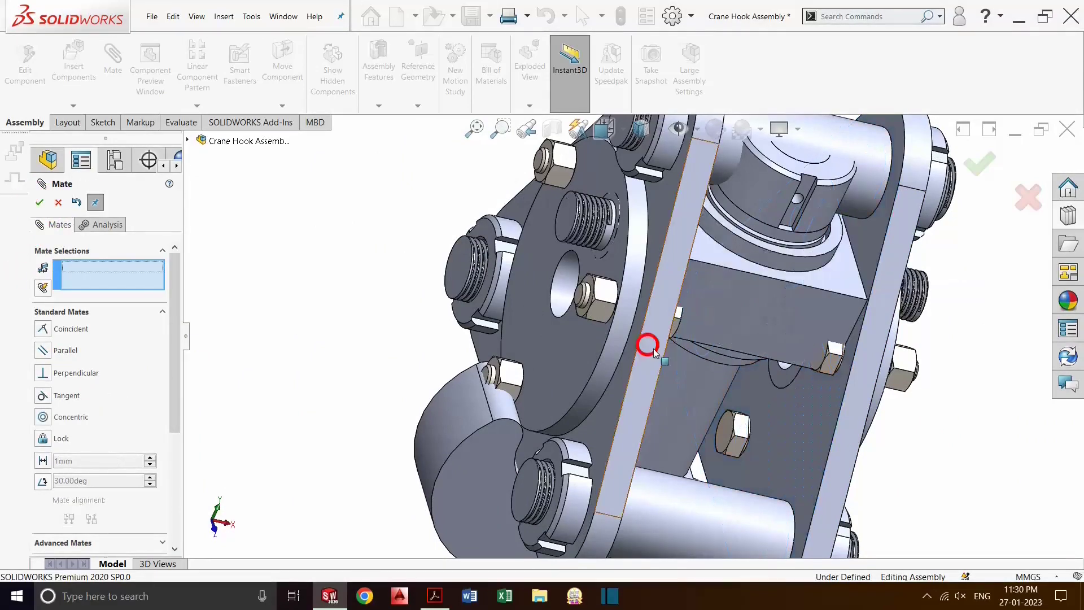
Make the hook anchor's circular edge concentric with the End Bush-2 hole edge
mouse_move(625, 375)
middle_down()
mouse_move(581, 346)
mouse_move(581, 358)
mouse_move(640, 387)
middle_up()
scroll(584, 361, up, 5)
scroll(624, 278, down, 5)
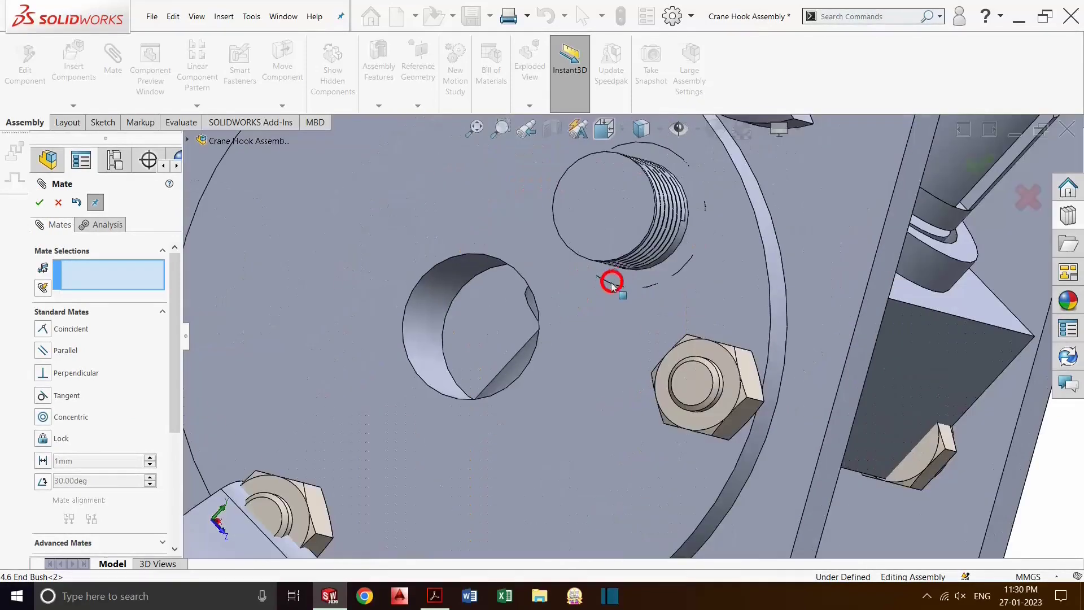
click(583, 257)
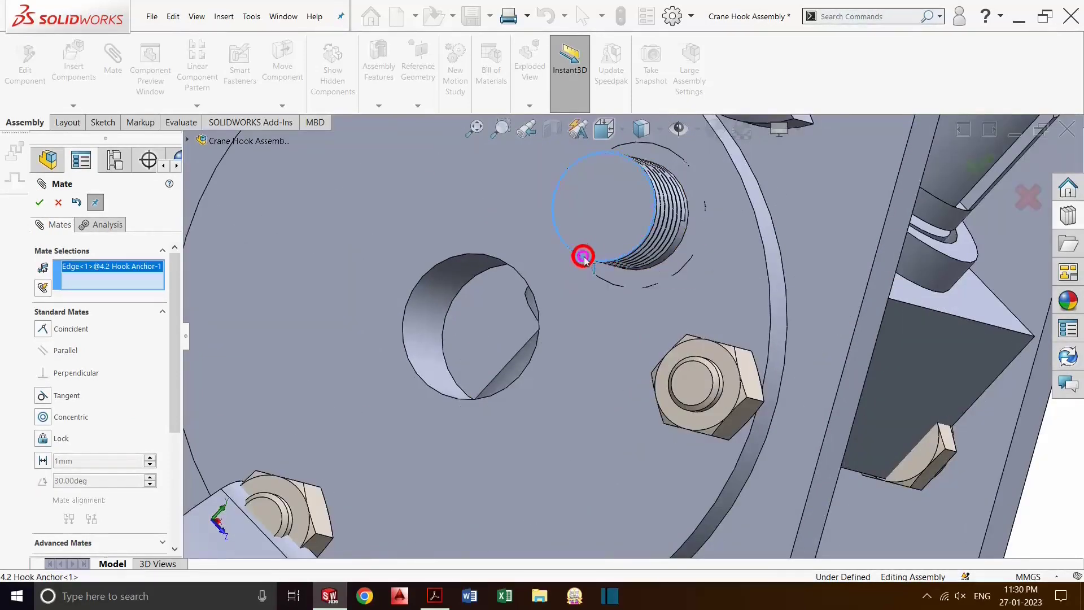
click(523, 375)
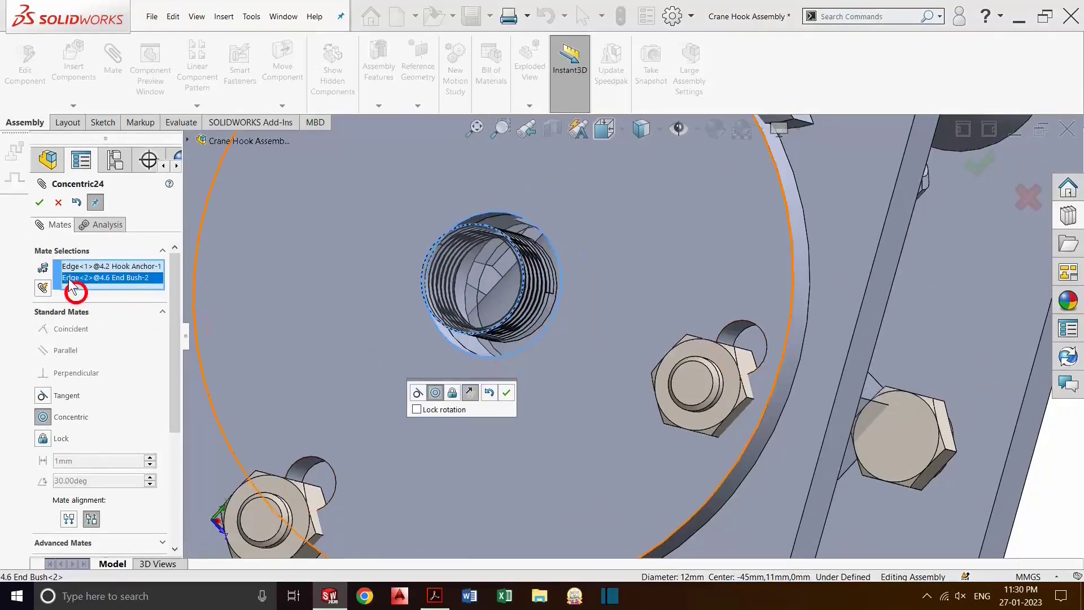
click(41, 204)
Mate the End Bush-2 face coincident and flush with the Support Plate-2 face
scroll(565, 475, up, 5)
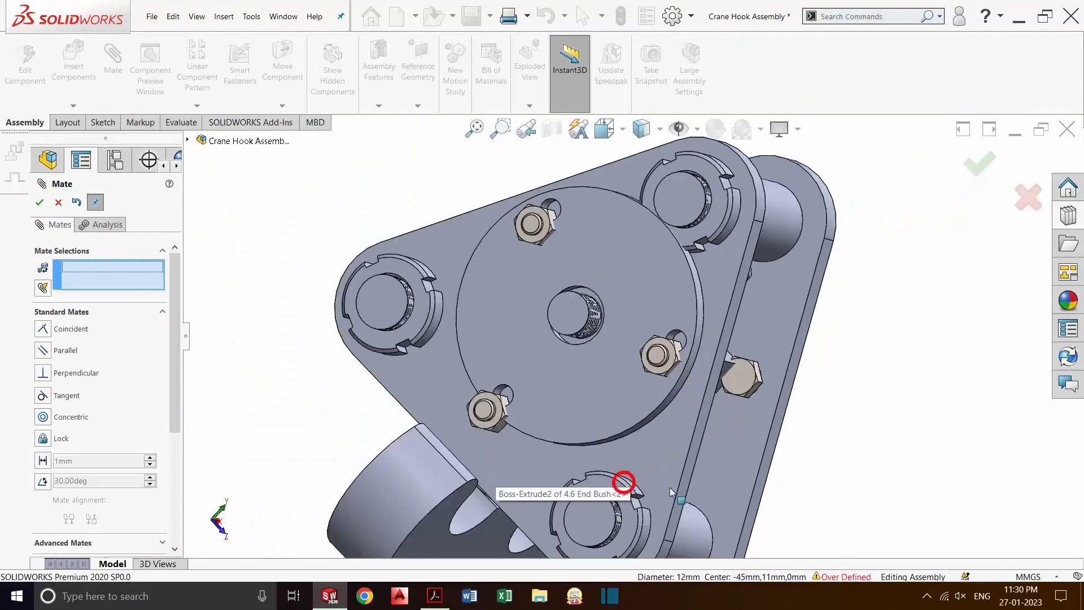
middle_drag(836, 514, 781, 495)
scroll(499, 297, down, 5)
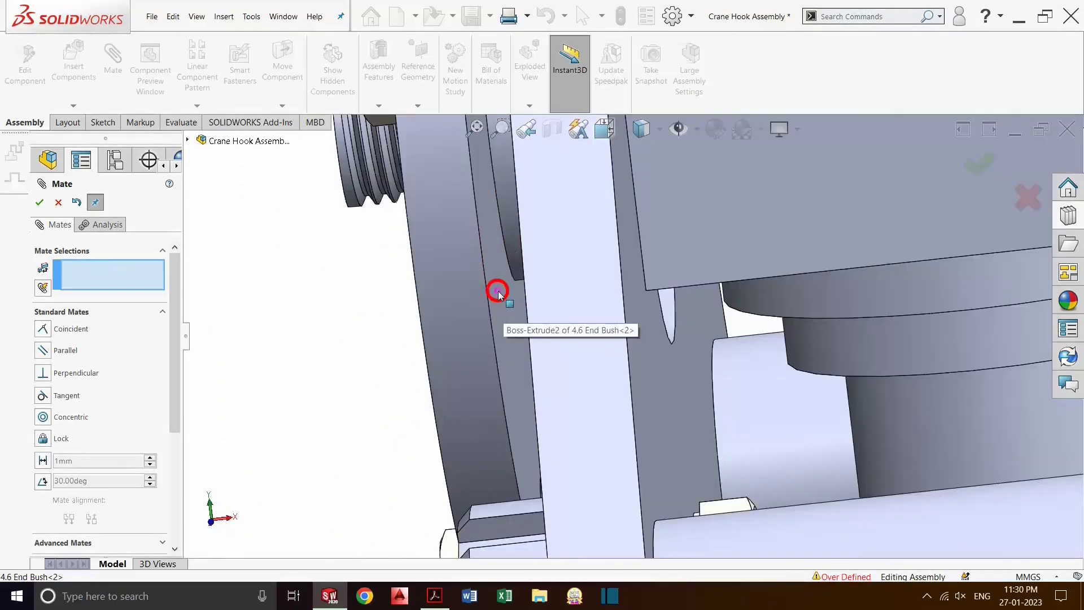
click(498, 293)
mouse_move(568, 359)
middle_down()
mouse_move(525, 389)
mouse_move(495, 379)
middle_up()
click(111, 238)
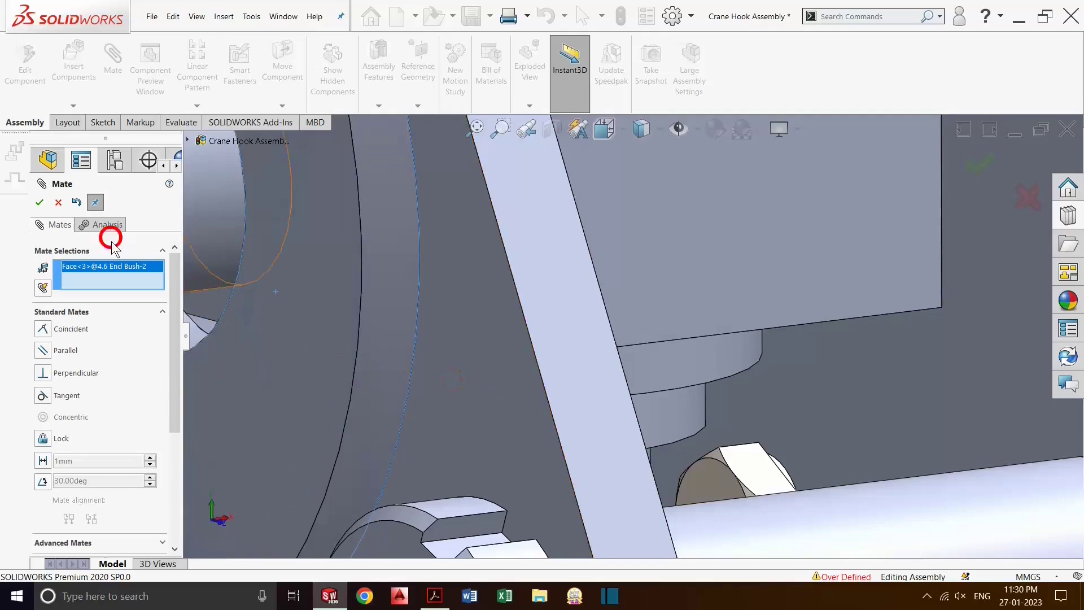
click(490, 361)
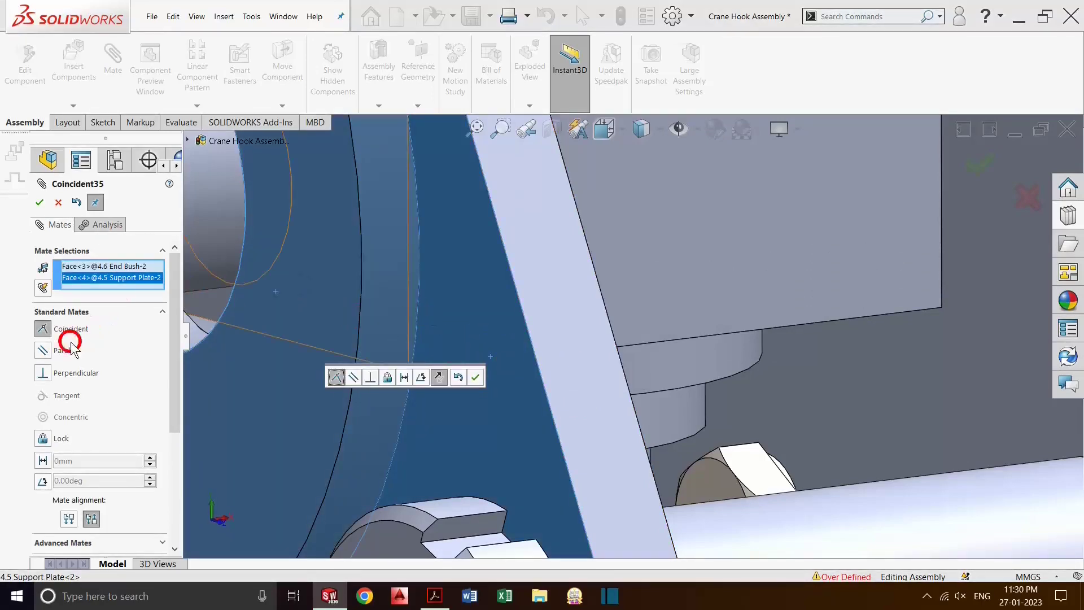
click(40, 203)
Mate the 4.7 Lock Nut M12 face coincident with the end bush face
key(f)
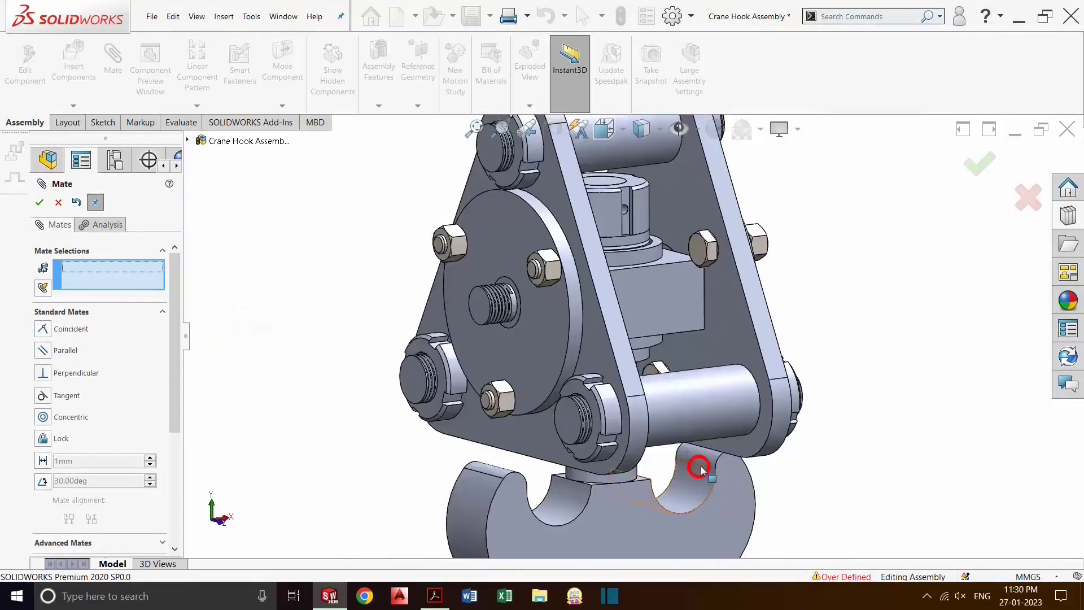
mouse_move(699, 468)
middle_down()
mouse_move(695, 457)
mouse_move(631, 442)
mouse_move(600, 457)
mouse_move(668, 472)
mouse_move(633, 405)
mouse_move(660, 457)
middle_up()
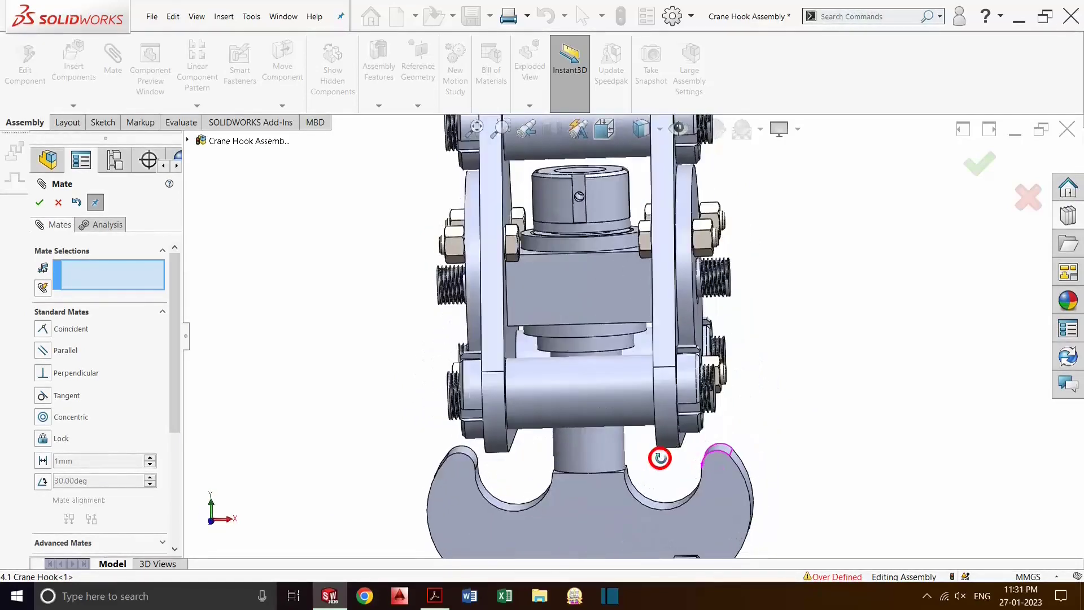
scroll(660, 457, up, 2)
scroll(702, 474, up, 3)
scroll(670, 450, down, 4)
scroll(605, 452, down, 4)
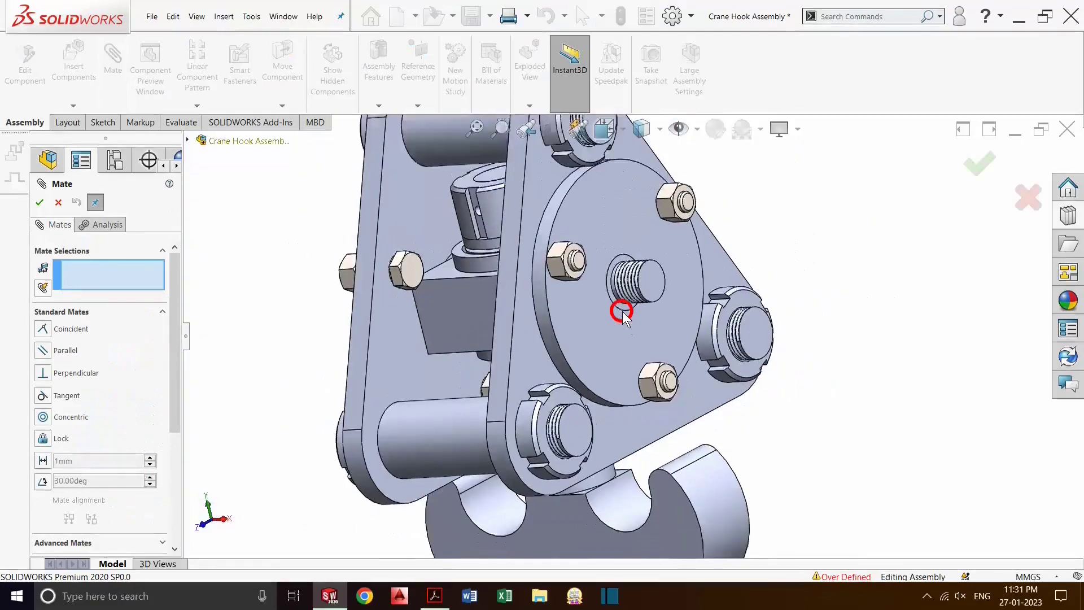
scroll(622, 314, up, 3)
scroll(634, 525, down, 4)
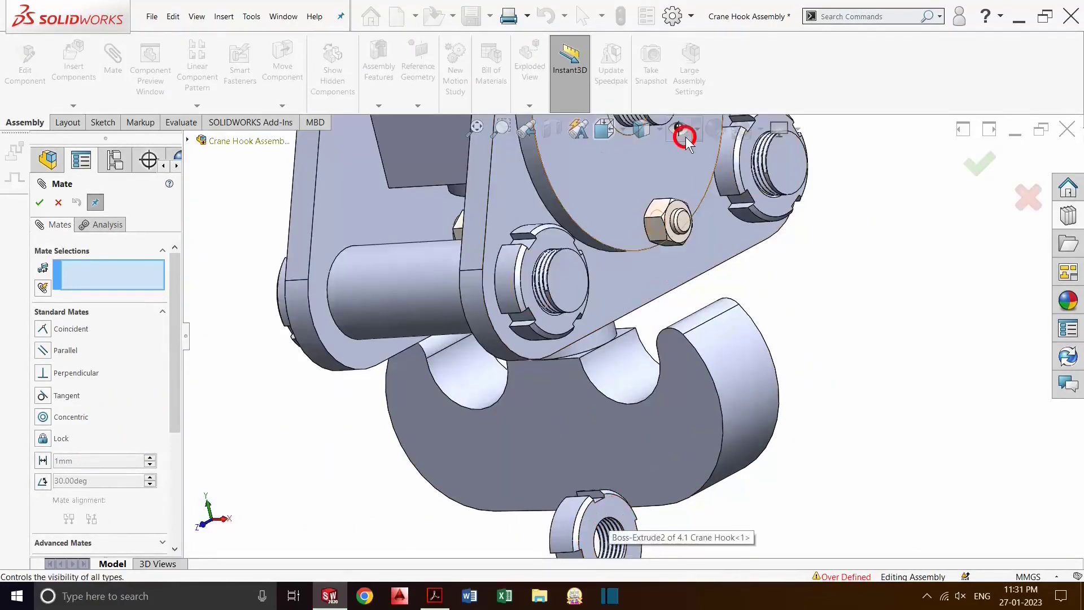
click(618, 200)
scroll(627, 396, up, 2)
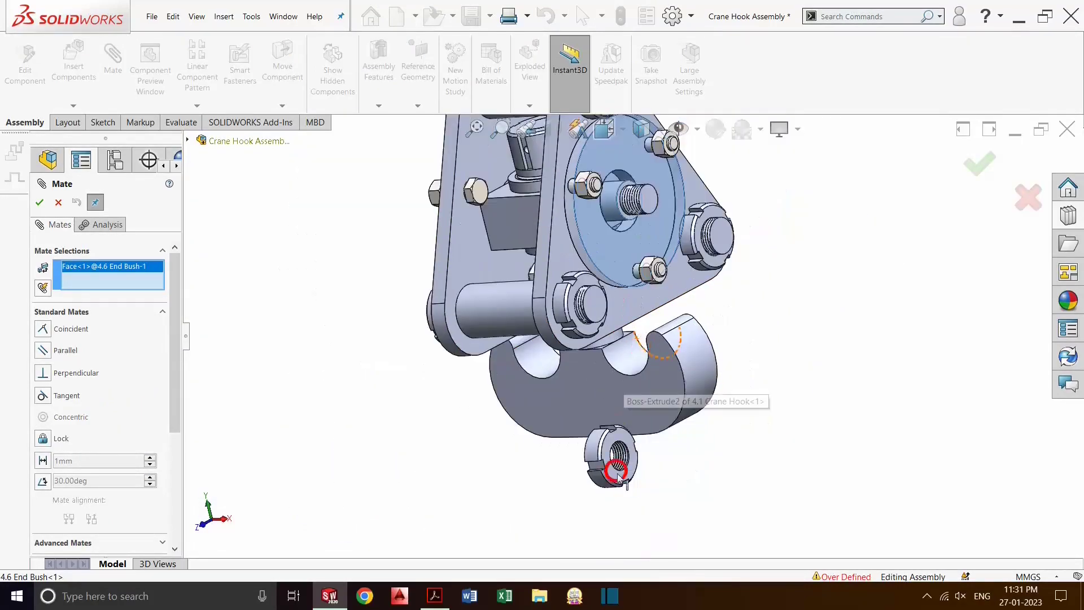
middle_drag(621, 471, 708, 451)
scroll(614, 452, down, 3)
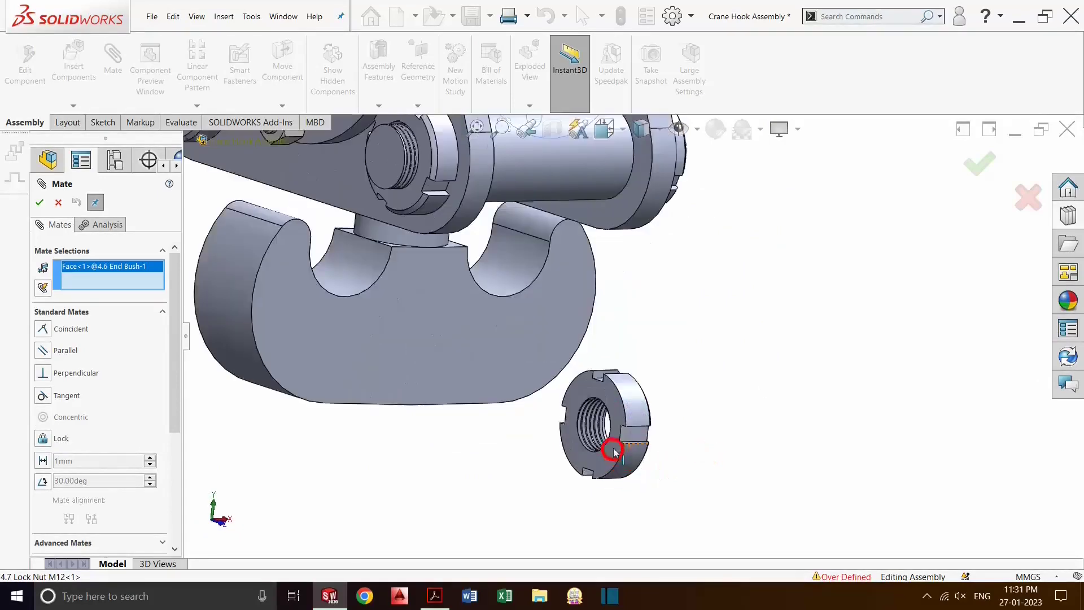
scroll(614, 452, down, 2)
click(613, 395)
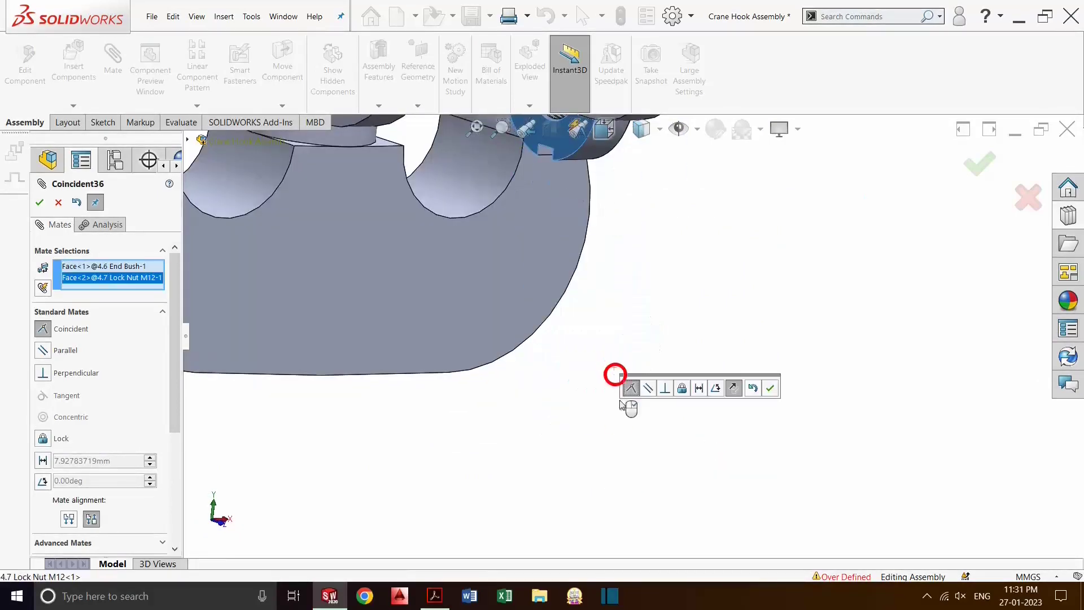
scroll(618, 406, up, 2)
scroll(667, 350, up, 1)
middle_drag(690, 272, 635, 303)
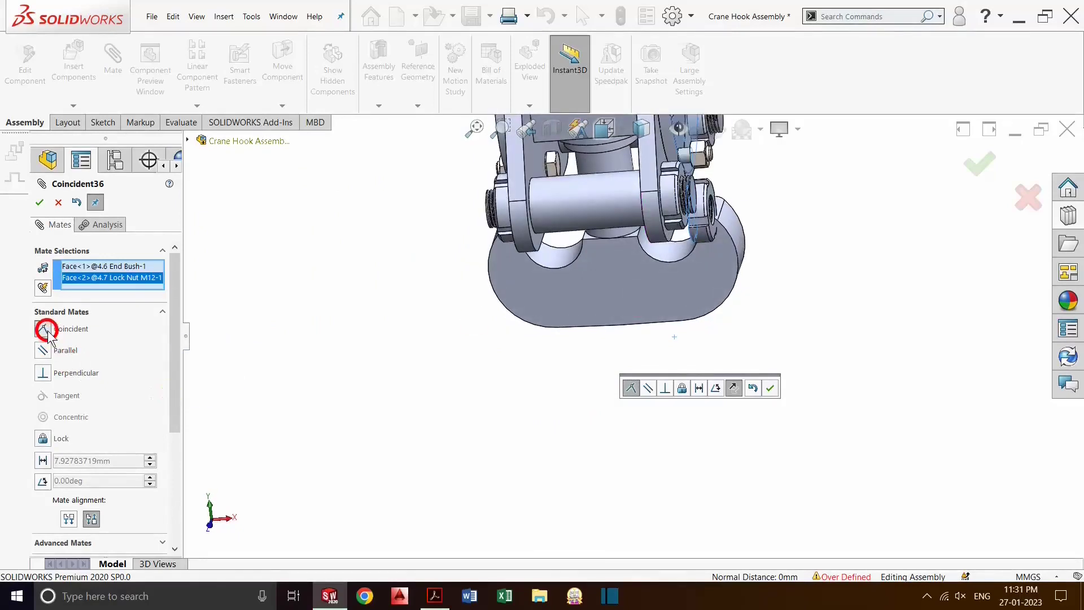
click(38, 202)
Make the lock nut's circular edge concentric with the hook anchor's threaded edge
scroll(745, 185, down, 1)
scroll(705, 254, down, 2)
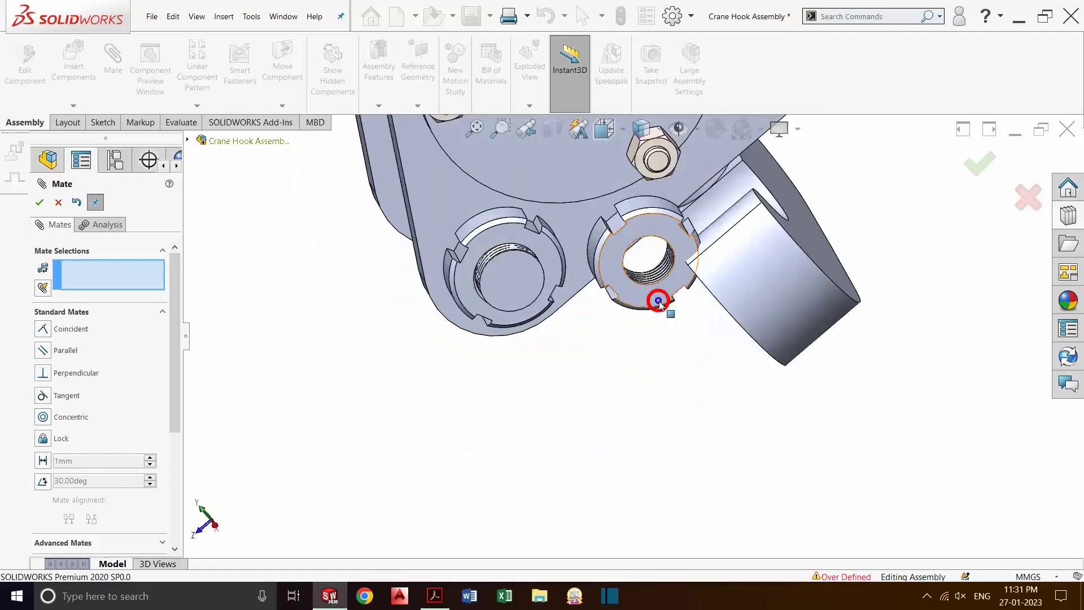
scroll(661, 294, up, 2)
scroll(671, 242, up, 1)
scroll(653, 412, down, 2)
scroll(588, 405, down, 1)
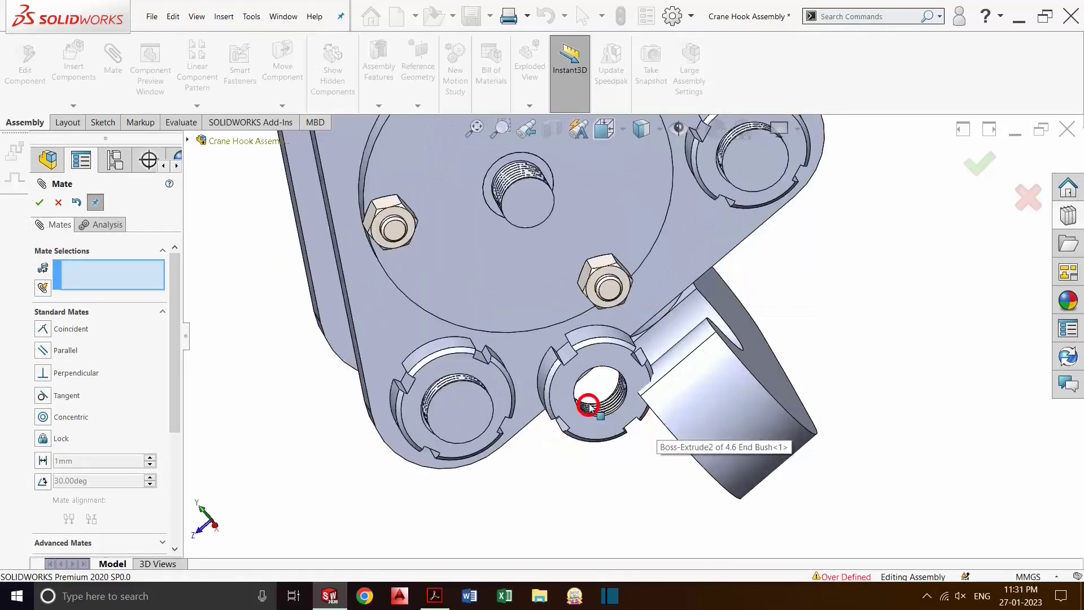
click(585, 373)
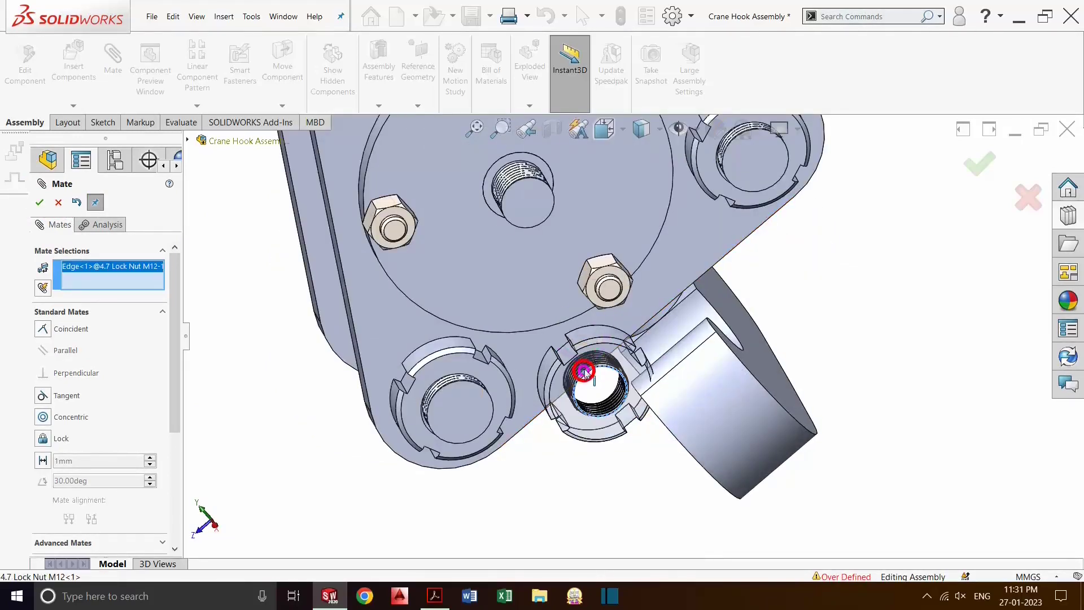
click(541, 223)
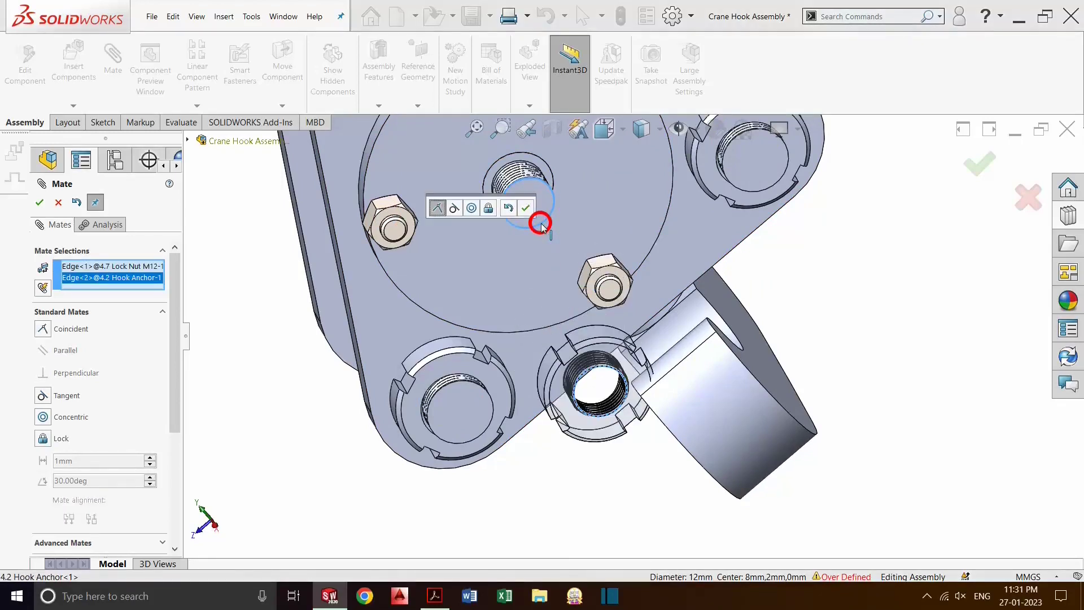
click(44, 418)
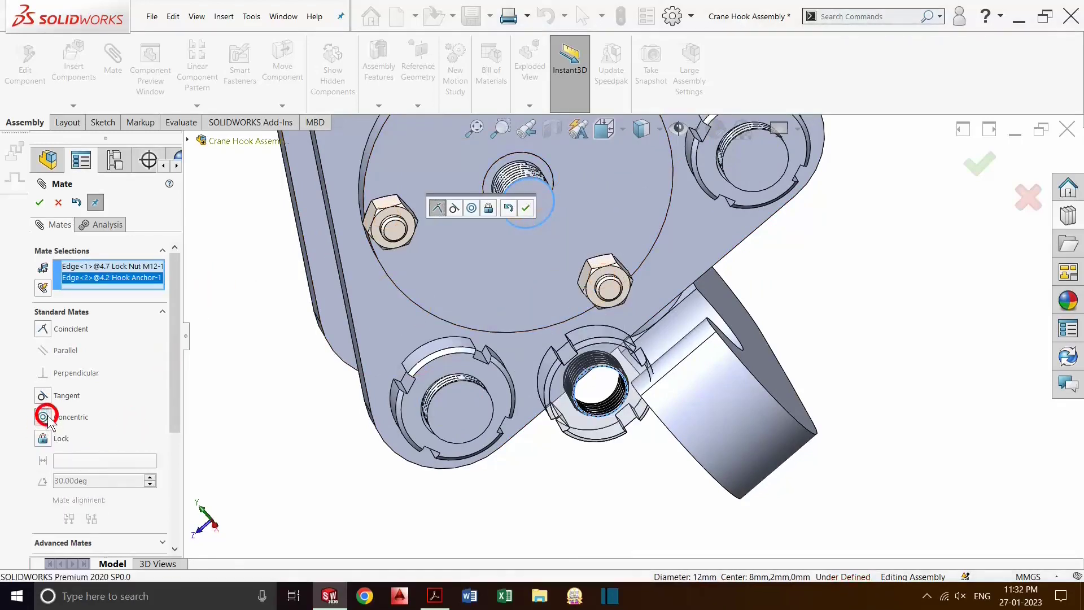
click(39, 203)
scroll(472, 407, up, 3)
mouse_move(472, 407)
middle_down()
mouse_move(533, 477)
mouse_move(701, 443)
middle_up()
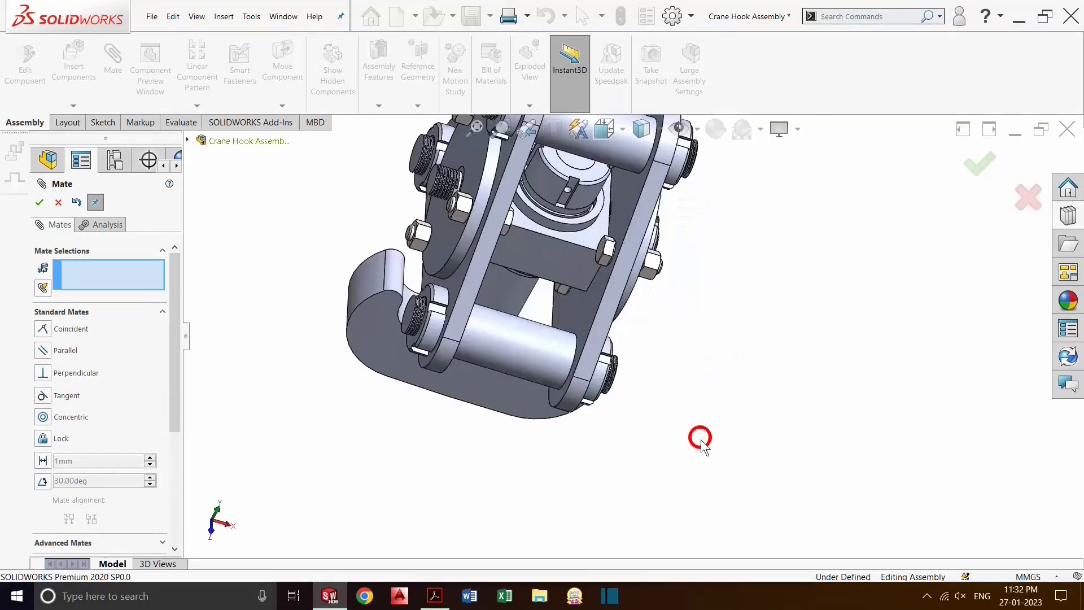
Close the Mate manager and launch Mirror Components from the Linear Component Pattern dropdown
scroll(705, 410, up, 3)
mouse_move(709, 382)
middle_down()
mouse_move(682, 334)
mouse_move(649, 336)
mouse_move(625, 305)
middle_up()
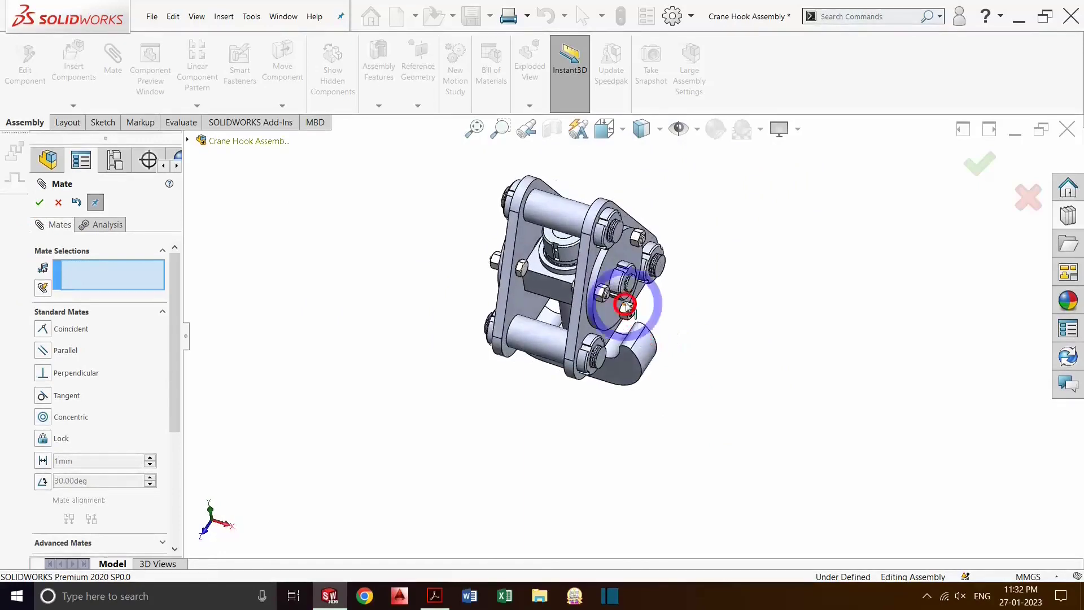
scroll(625, 305, down, 2)
scroll(629, 317, down, 3)
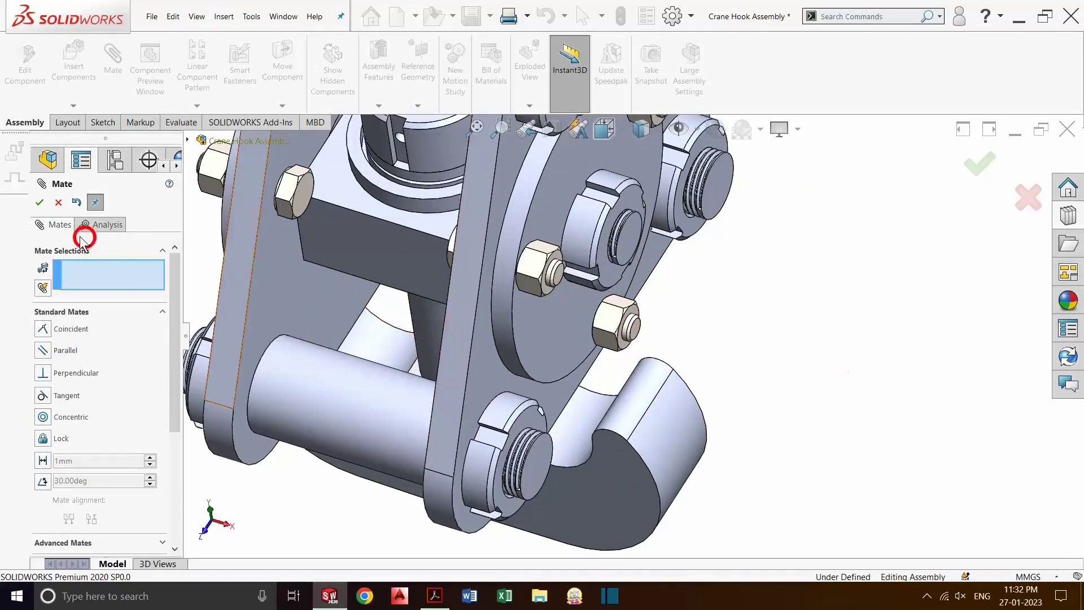
click(37, 202)
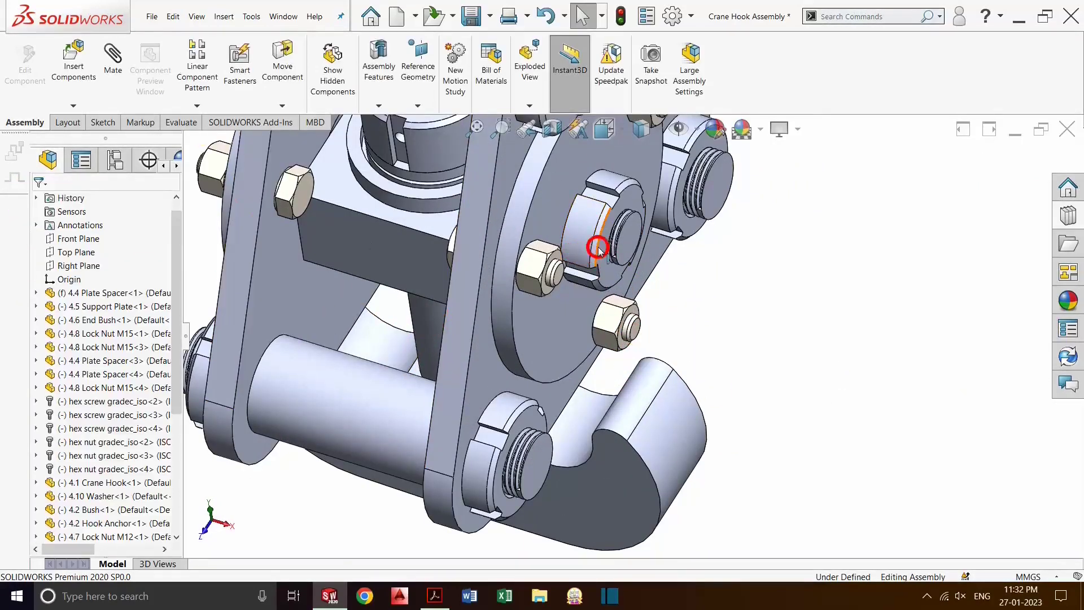
click(198, 106)
click(241, 206)
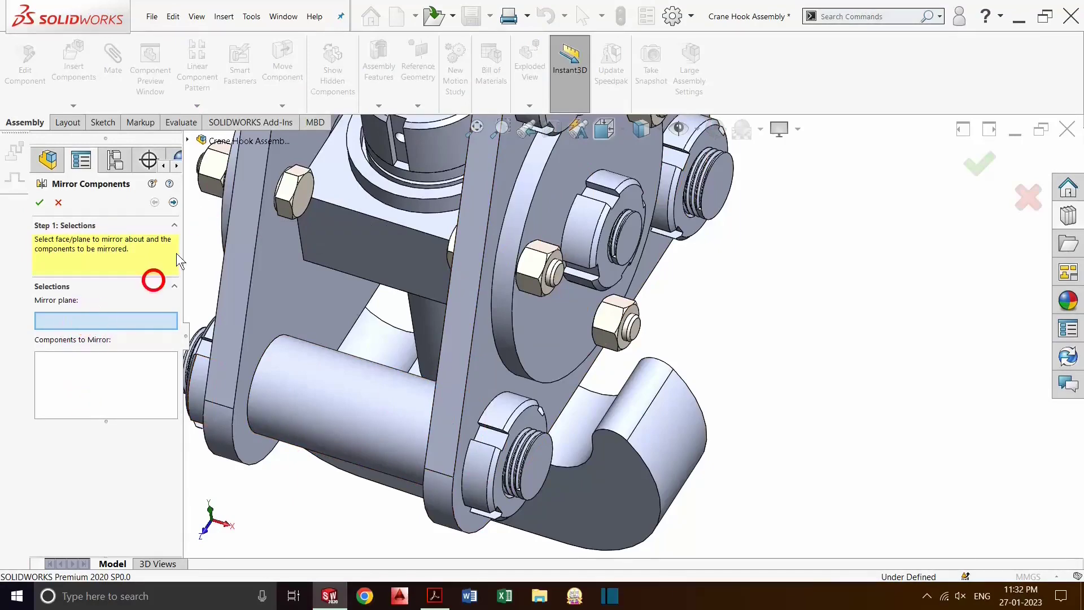
Mirror the 4.7 Lock Nut M12 across PLANE1
click(245, 148)
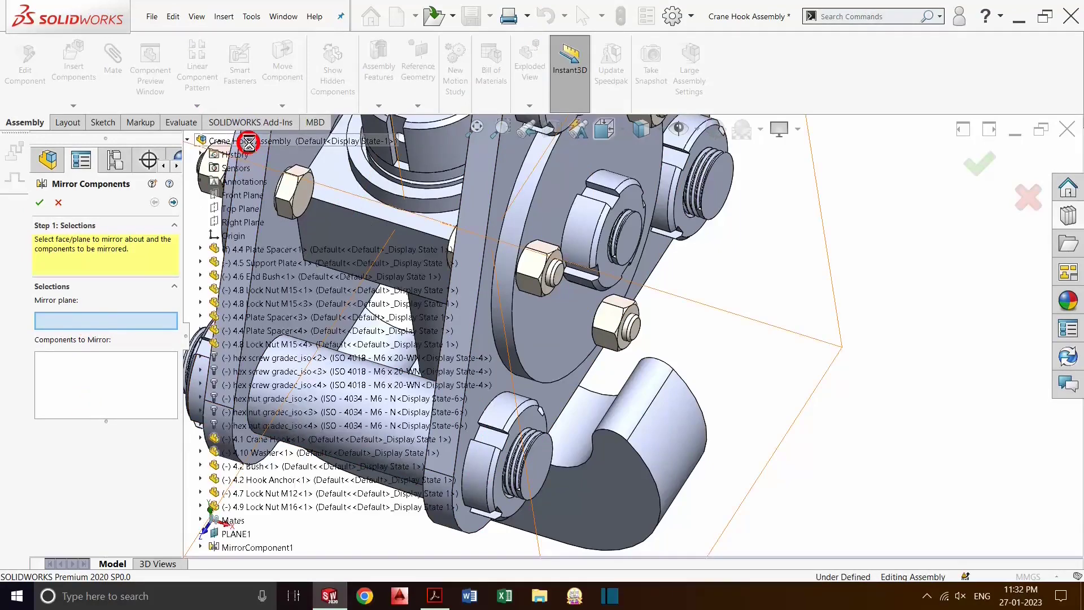
click(235, 530)
click(523, 307)
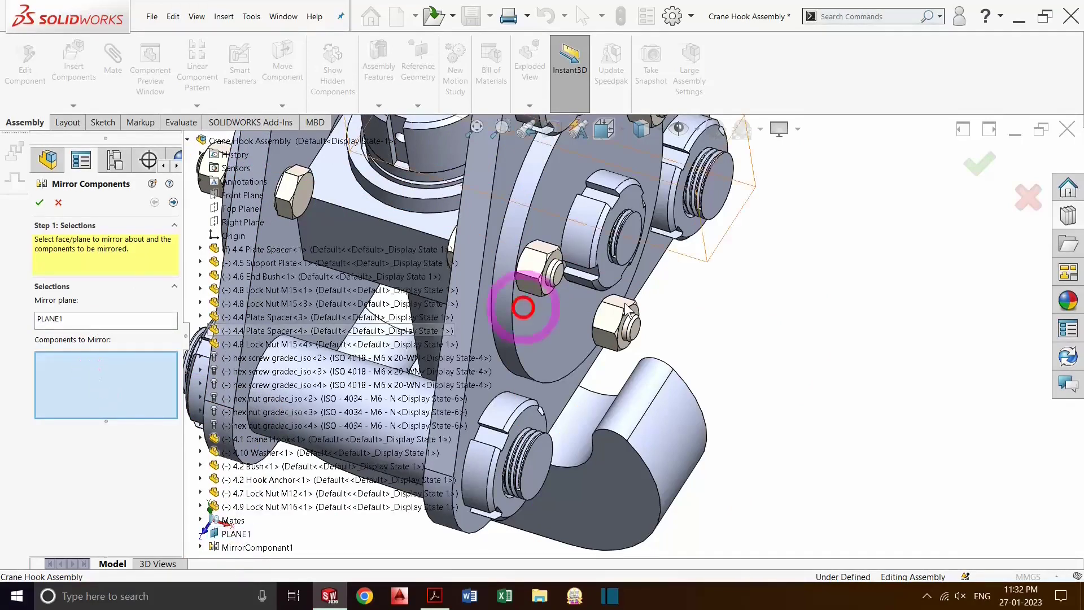
click(592, 251)
click(592, 229)
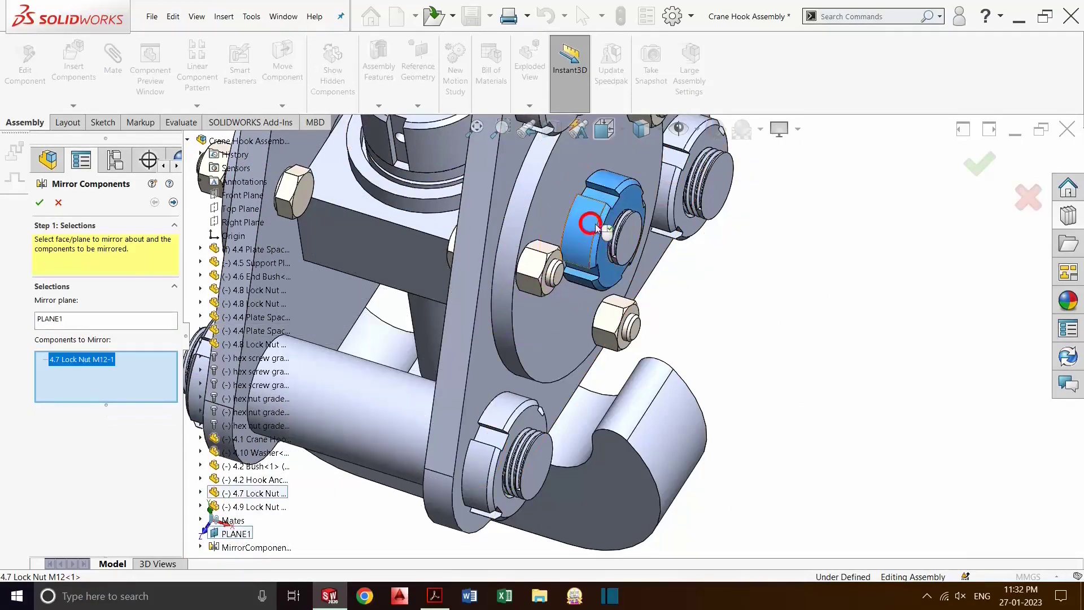
scroll(503, 474, up, 3)
scroll(499, 476, up, 2)
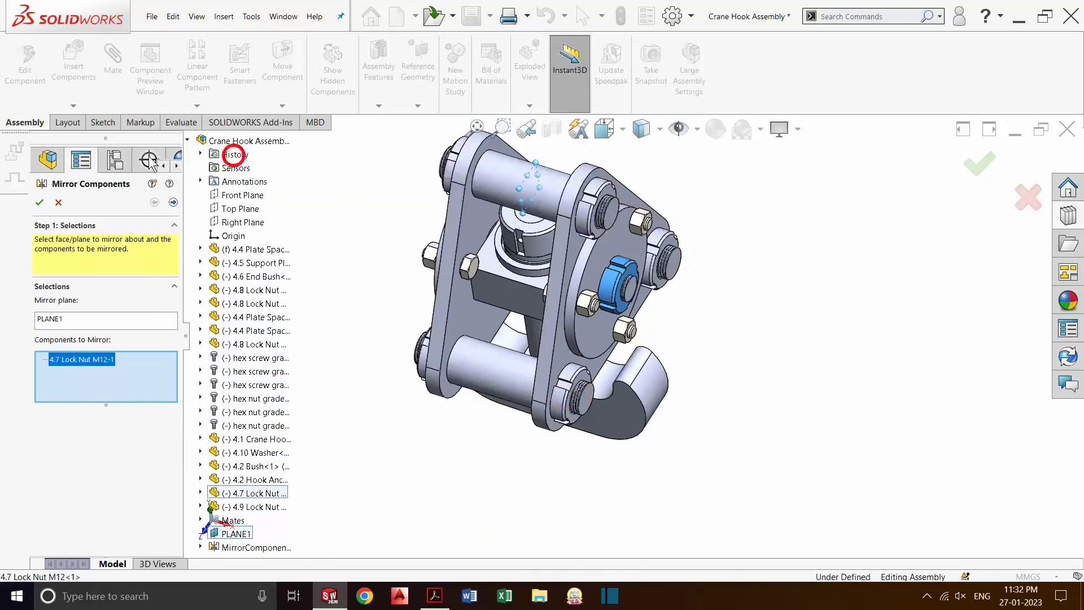
click(81, 192)
click(41, 202)
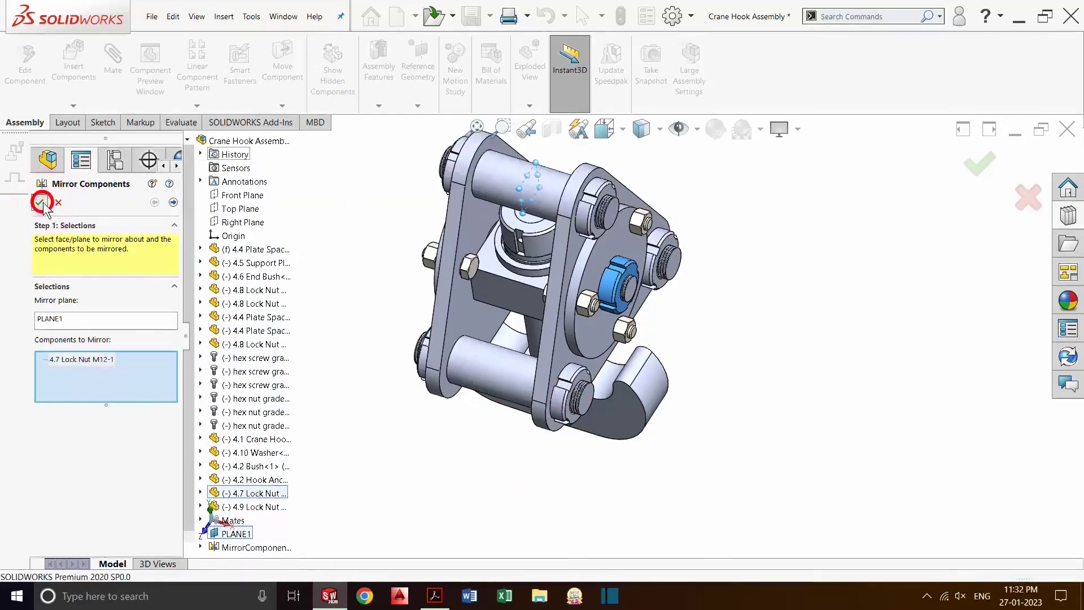
Orbit toward the triangular plate and bring up the view Orientation choices
scroll(515, 439, up, 2)
mouse_move(537, 445)
middle_down()
mouse_move(642, 481)
mouse_move(496, 450)
mouse_move(556, 428)
middle_up()
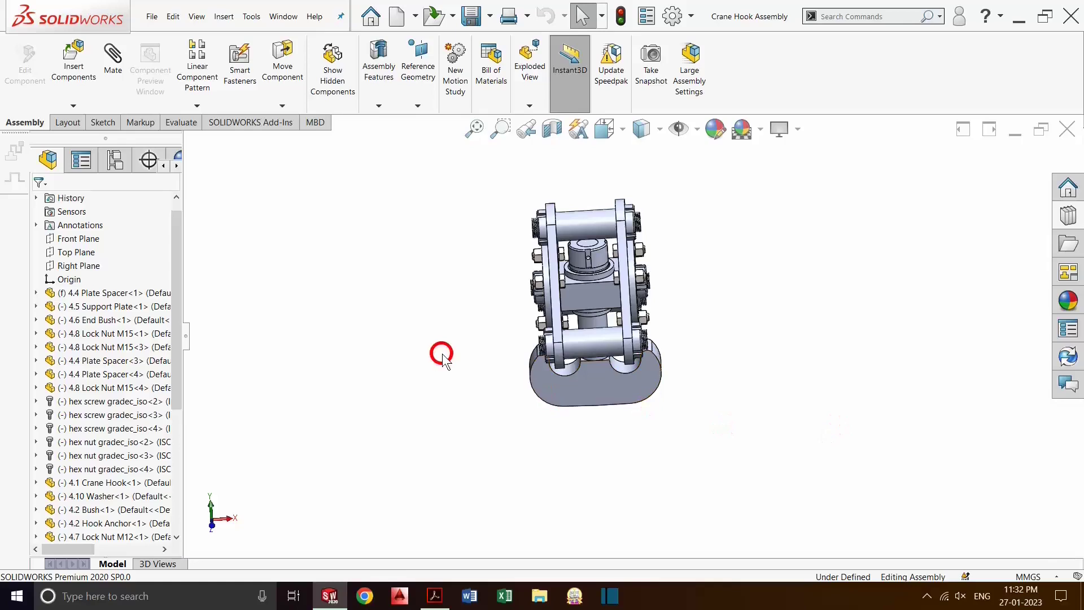
key(space)
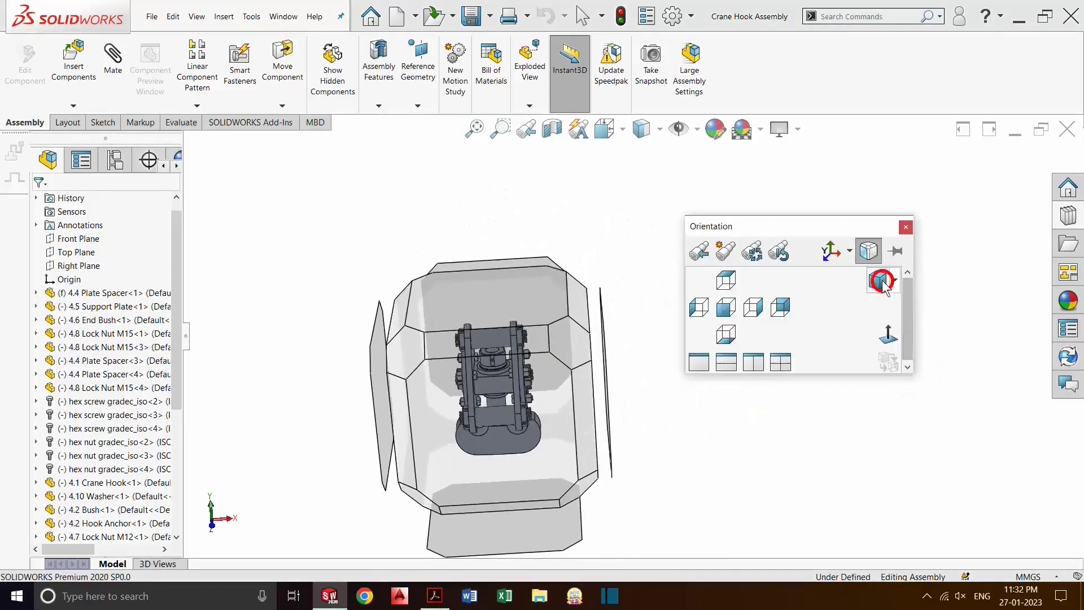
Create a new drawing, Draw1, on an A2 (ANSI) Landscape 594 × 420 mm sheet with title block
click(881, 279)
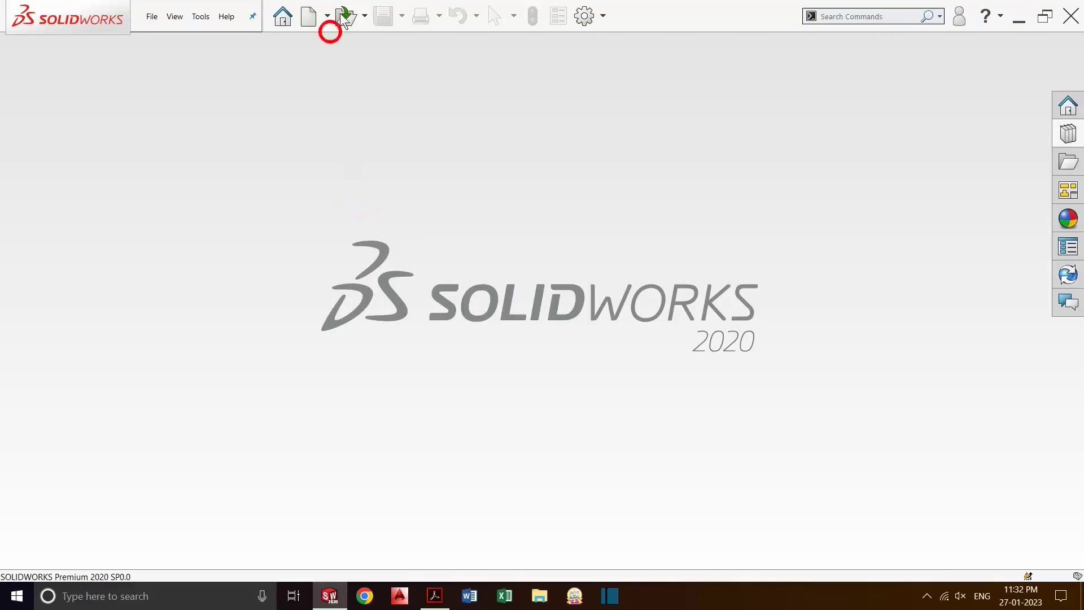
click(312, 16)
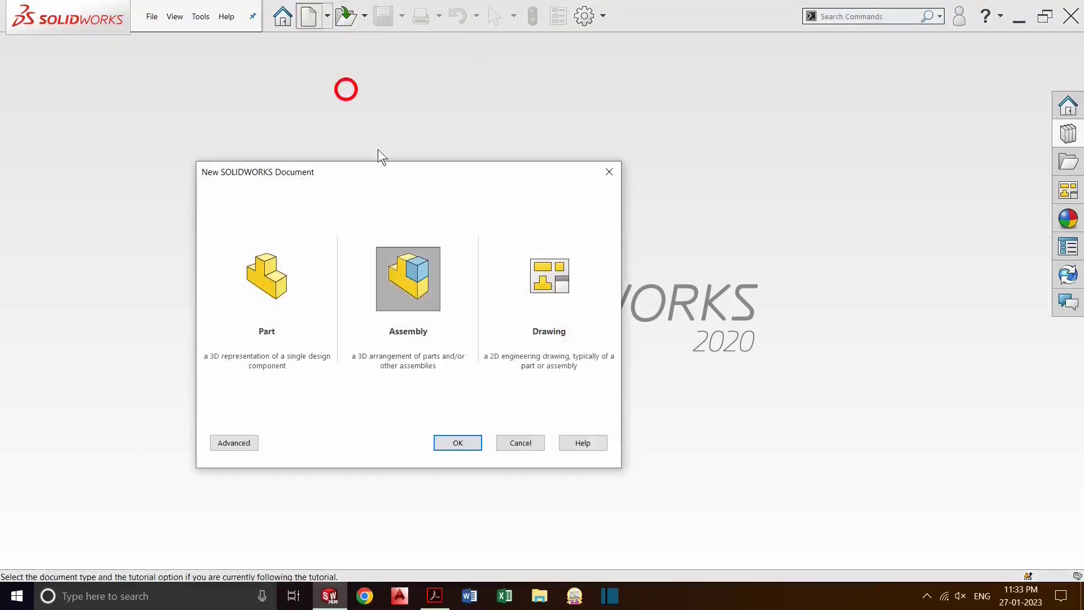
click(556, 295)
click(482, 452)
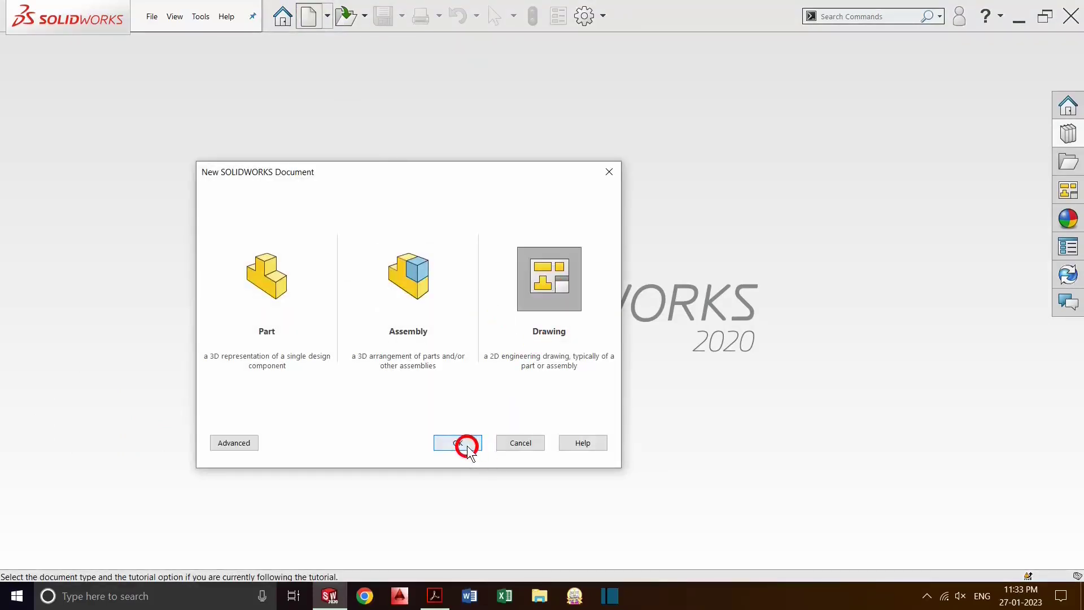
click(464, 445)
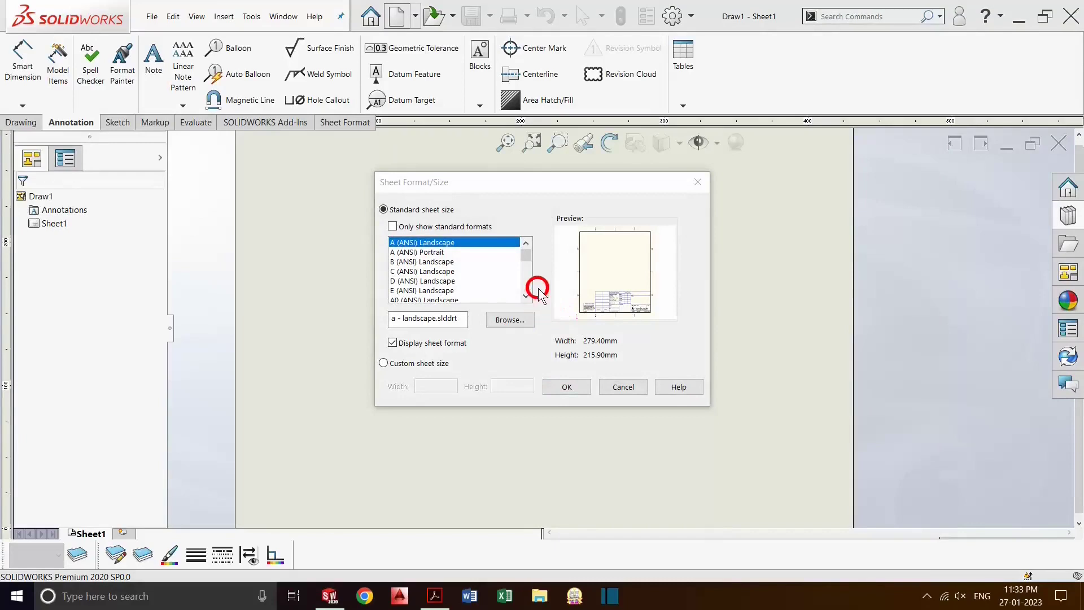
click(530, 286)
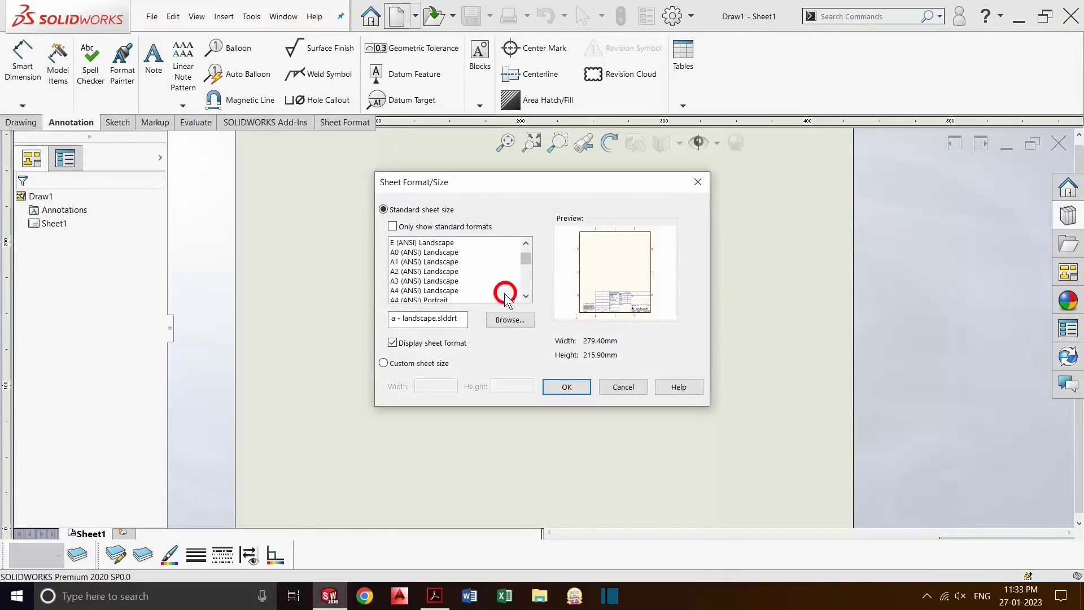
click(575, 389)
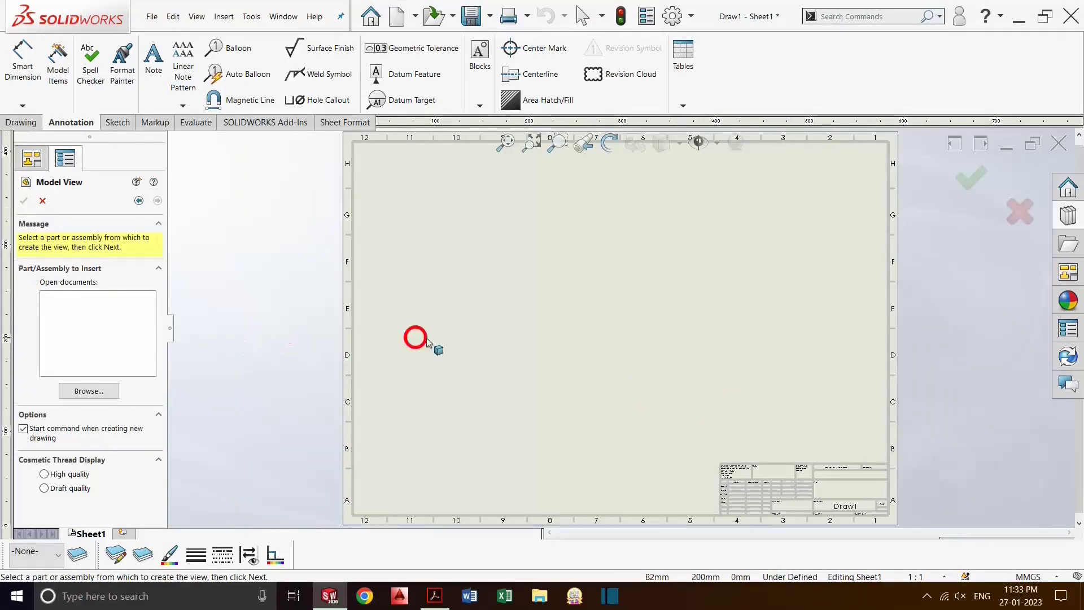
Place a 1:2 view of Crane Hook Assembly near the sheet's top-right, without projected views
click(88, 391)
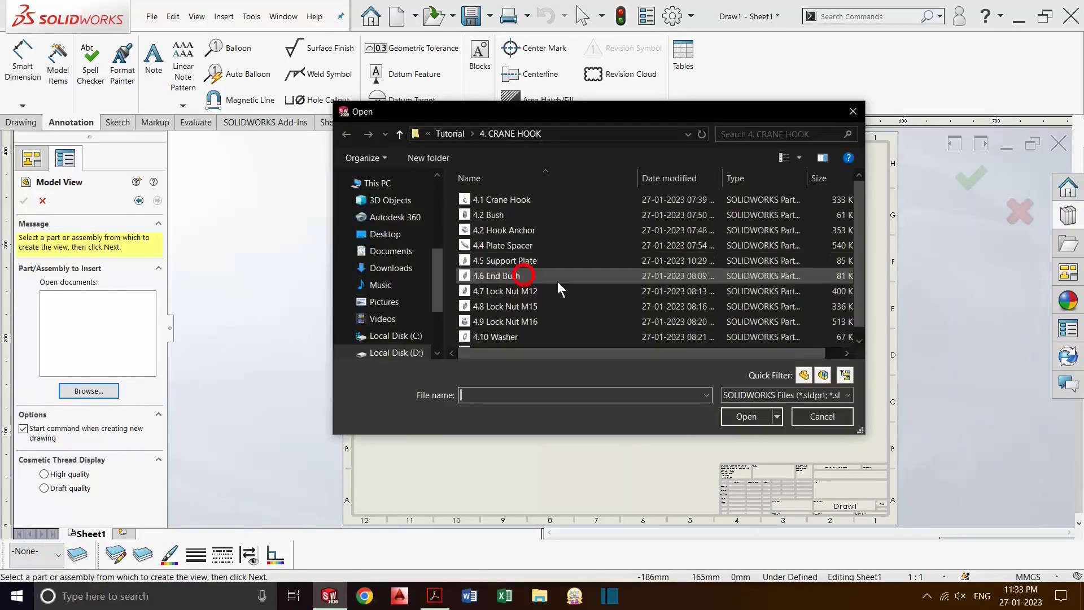
scroll(542, 316, down, 1)
click(526, 338)
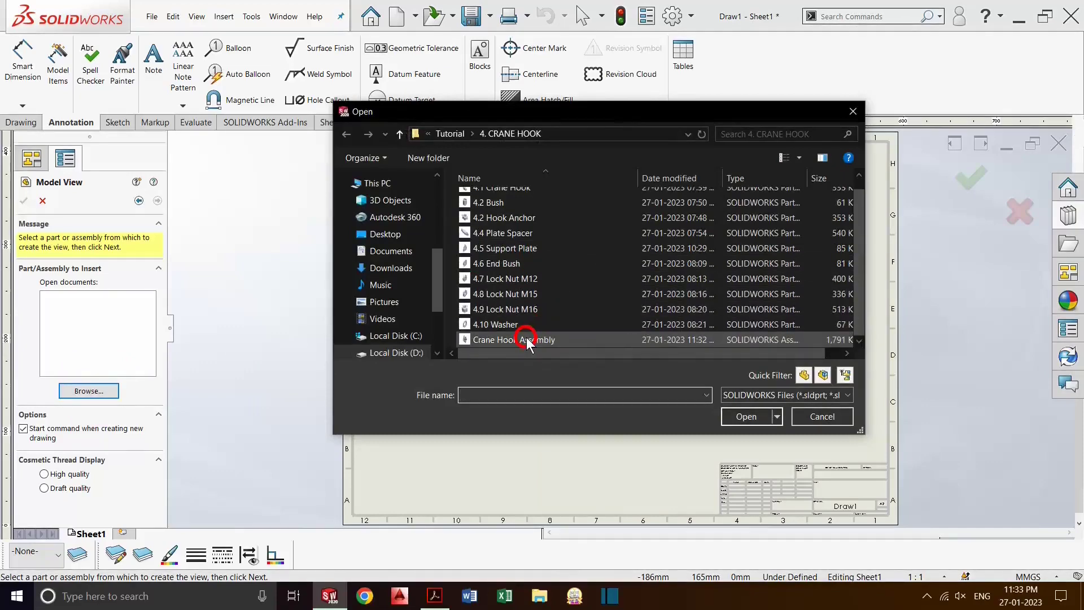
click(749, 415)
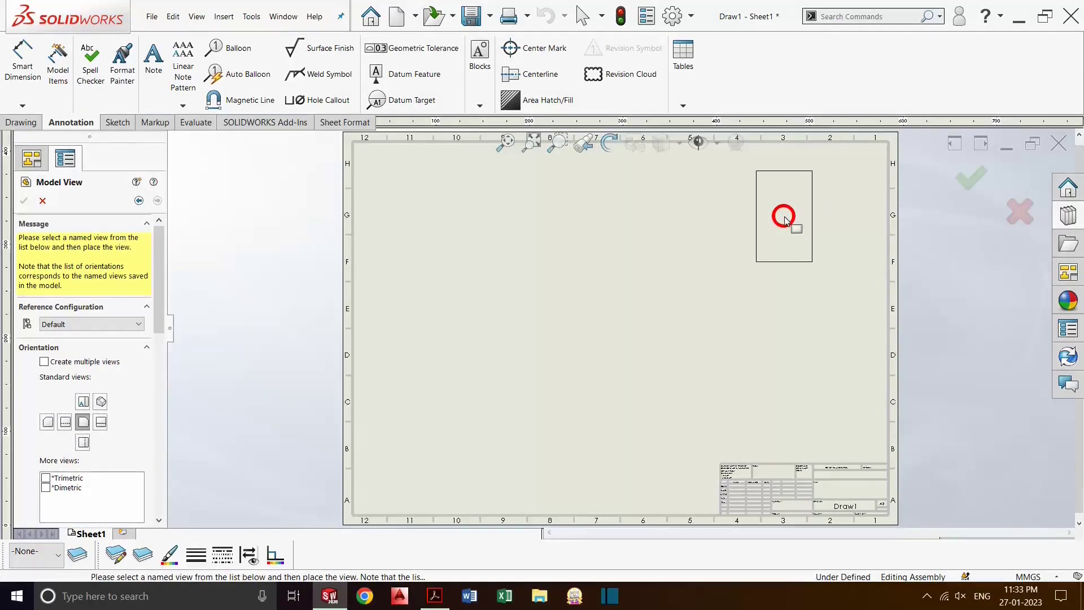
click(785, 220)
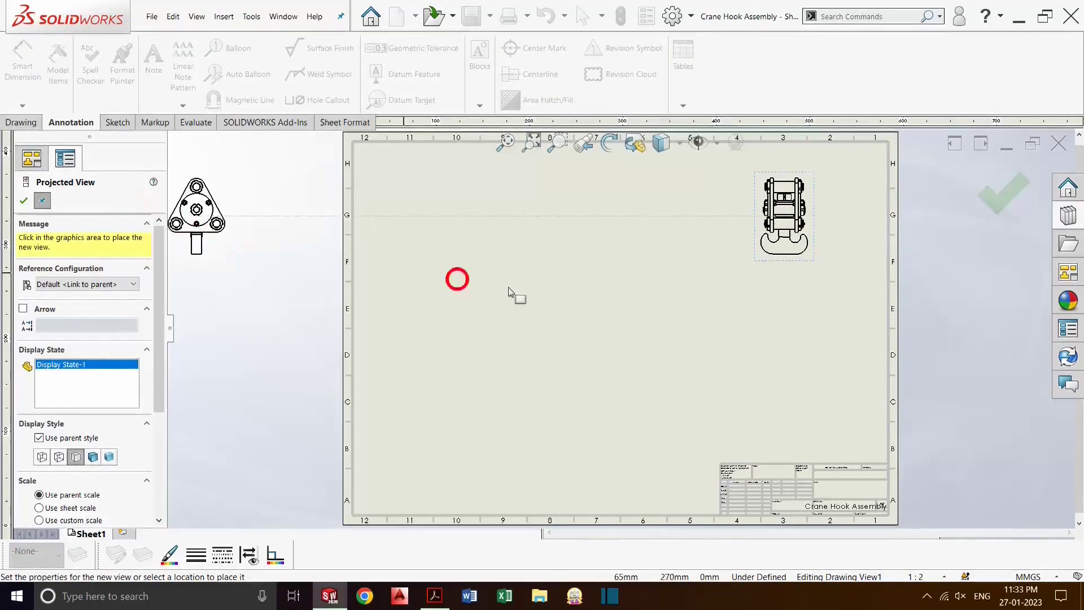
key(Escape)
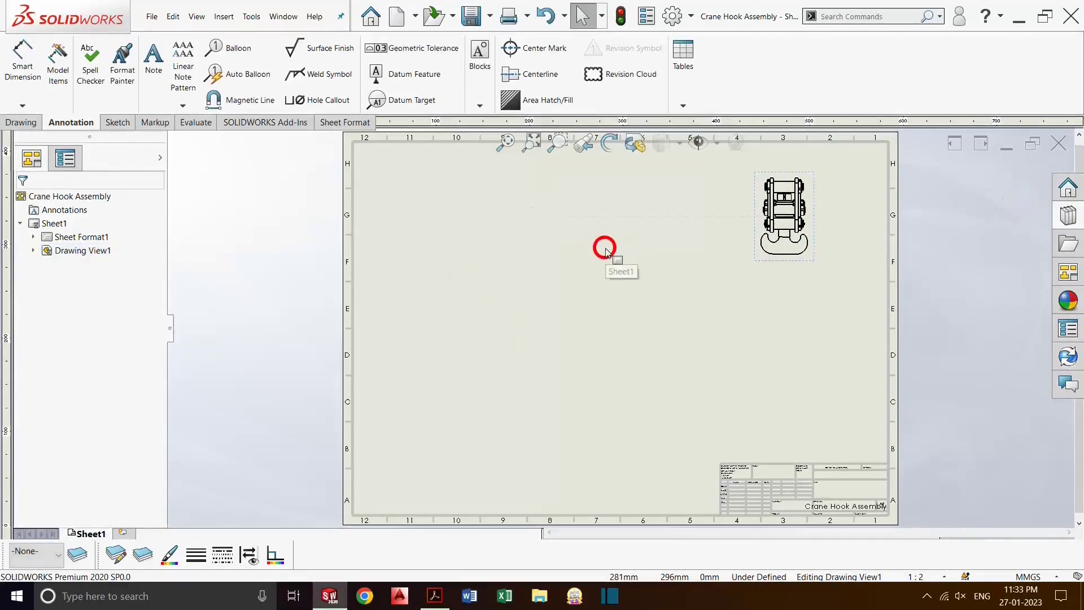
Change Drawing View1 to a custom 1:1 scale
right_click(91, 240)
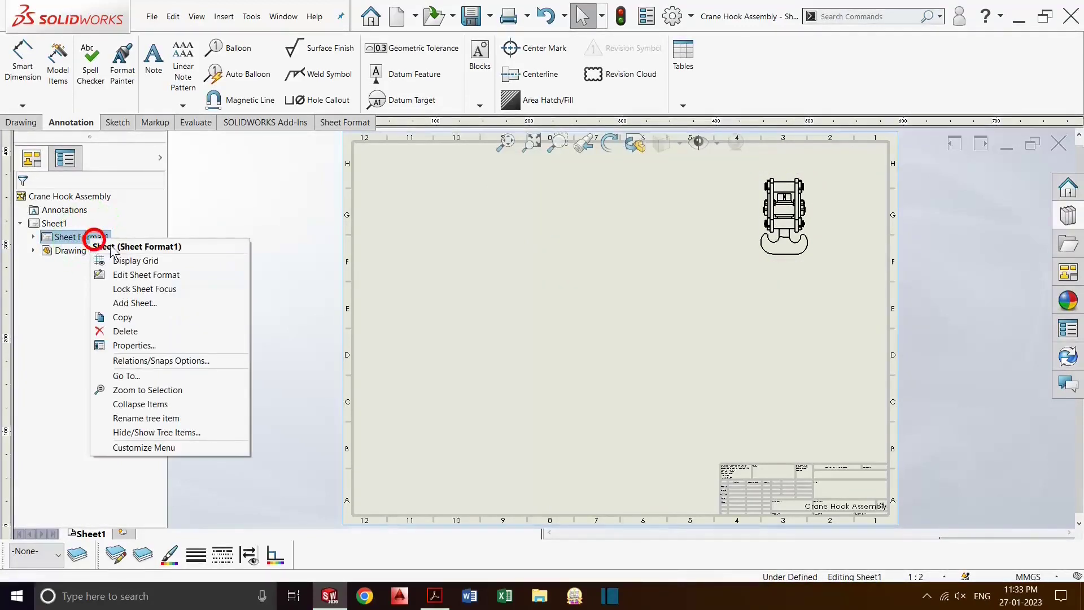
click(163, 347)
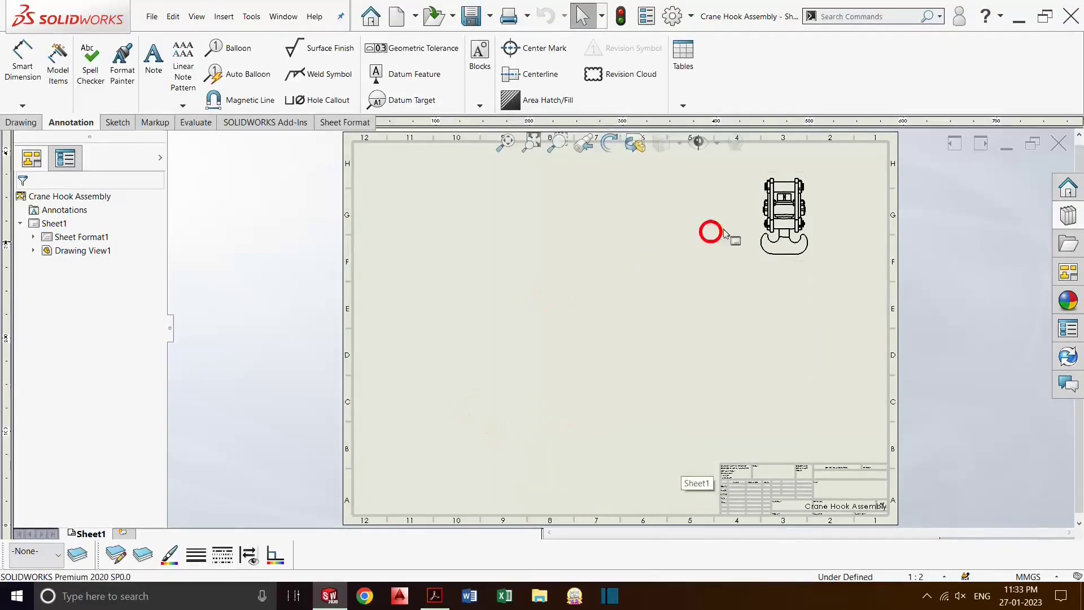
click(802, 246)
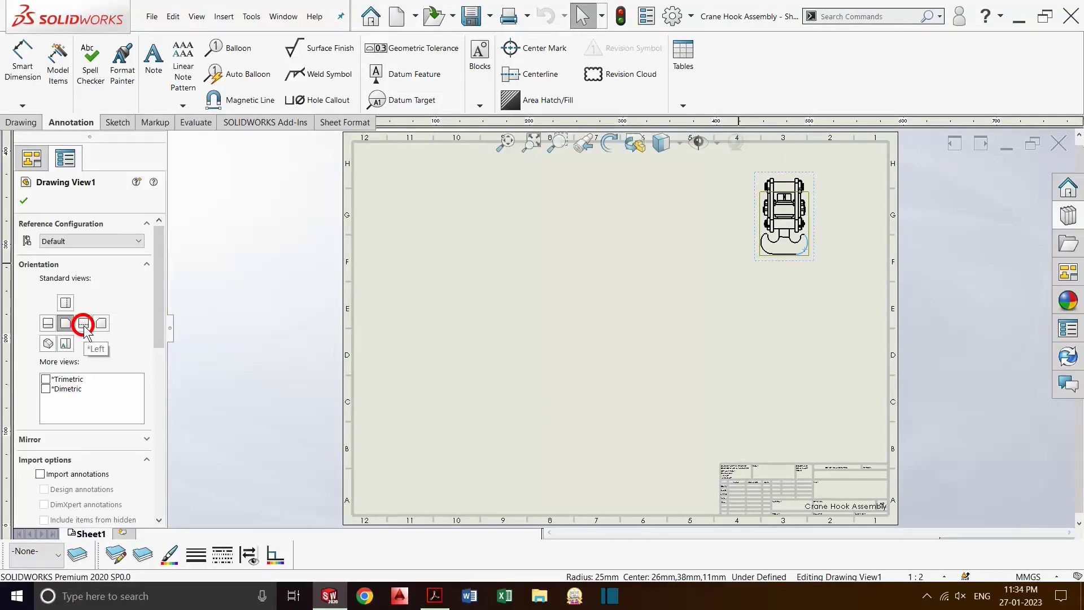
click(84, 324)
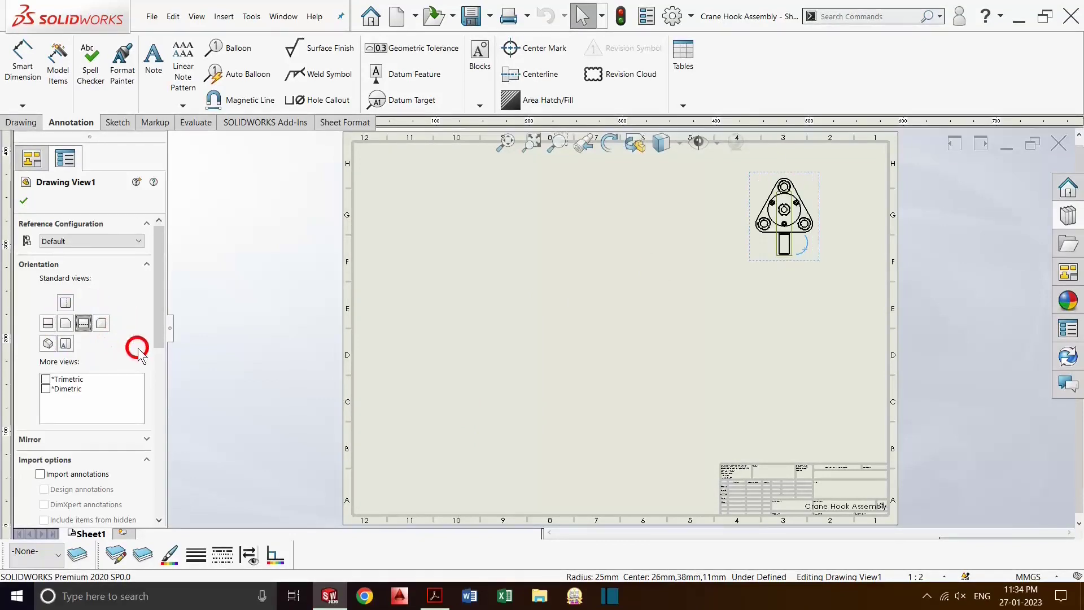
drag(155, 337, 82, 458)
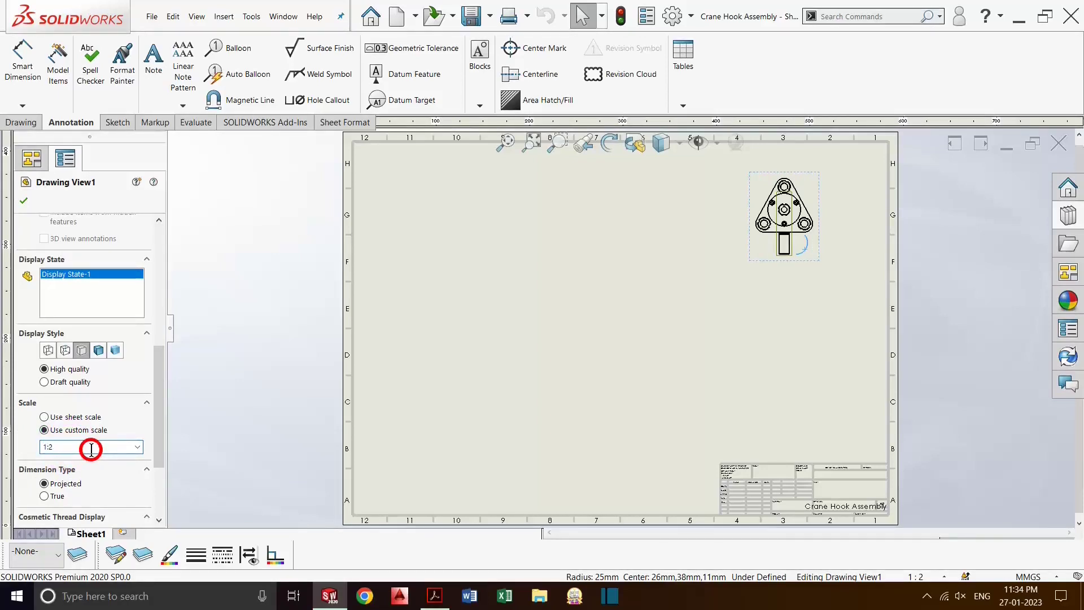
text(1)
key(Return)
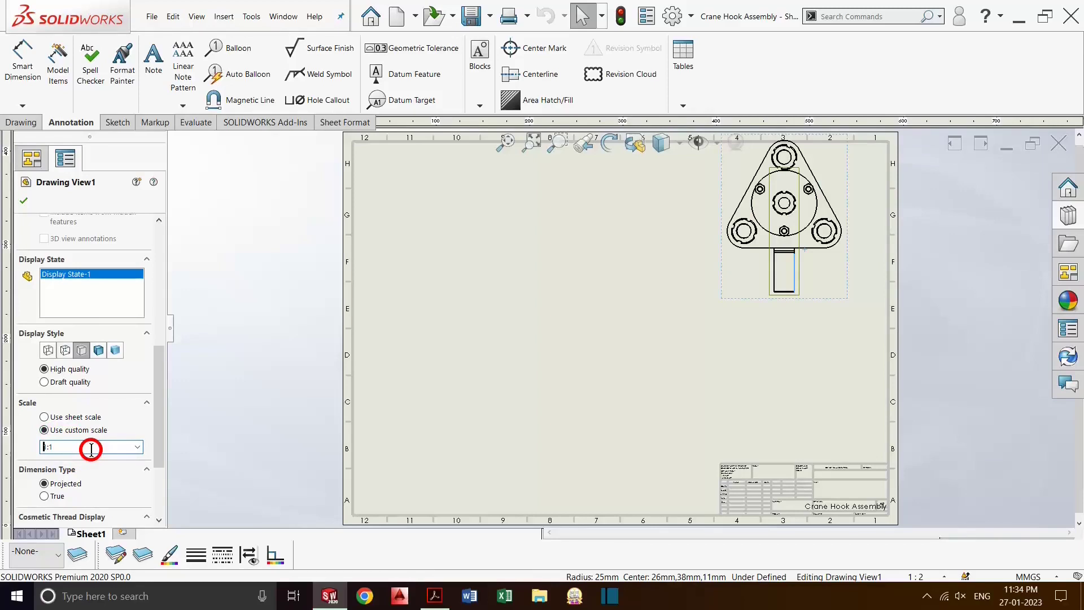
Move the front view slightly lower in the sheet's upper-right area
key(f)
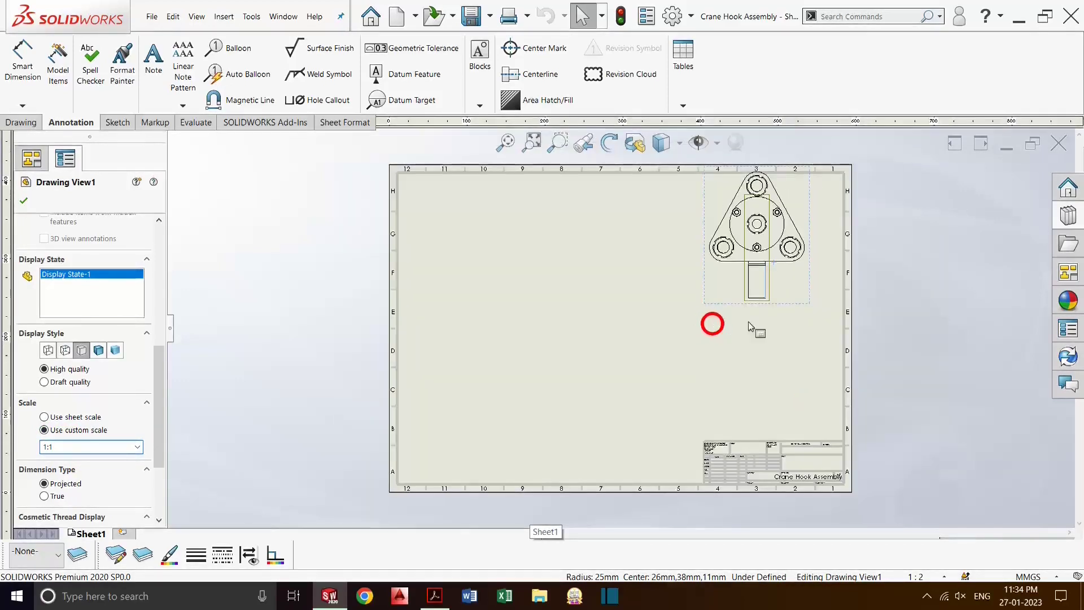
click(35, 210)
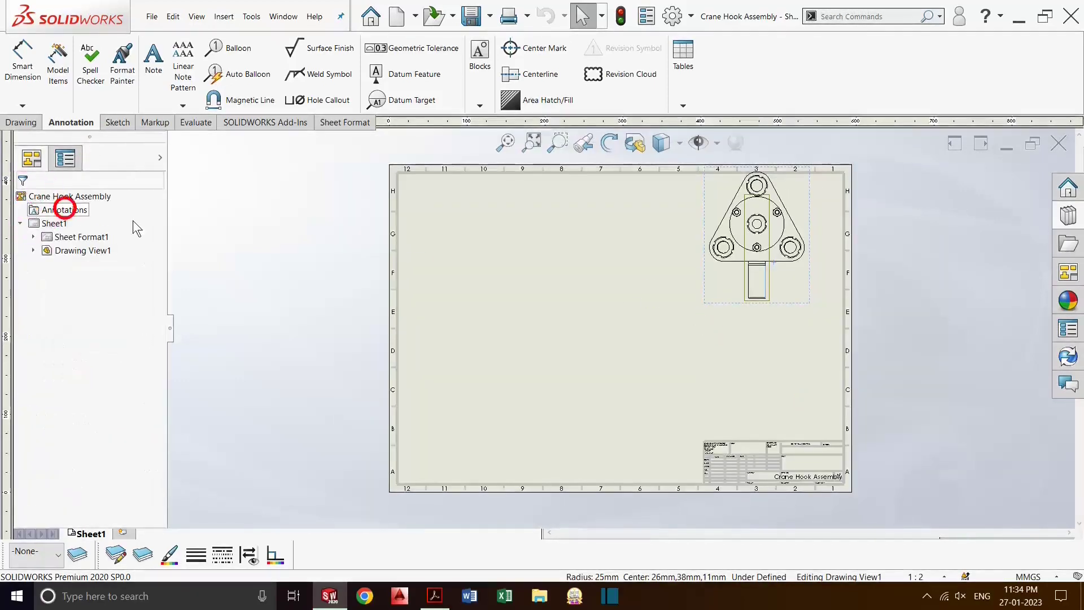
scroll(766, 224, down, 2)
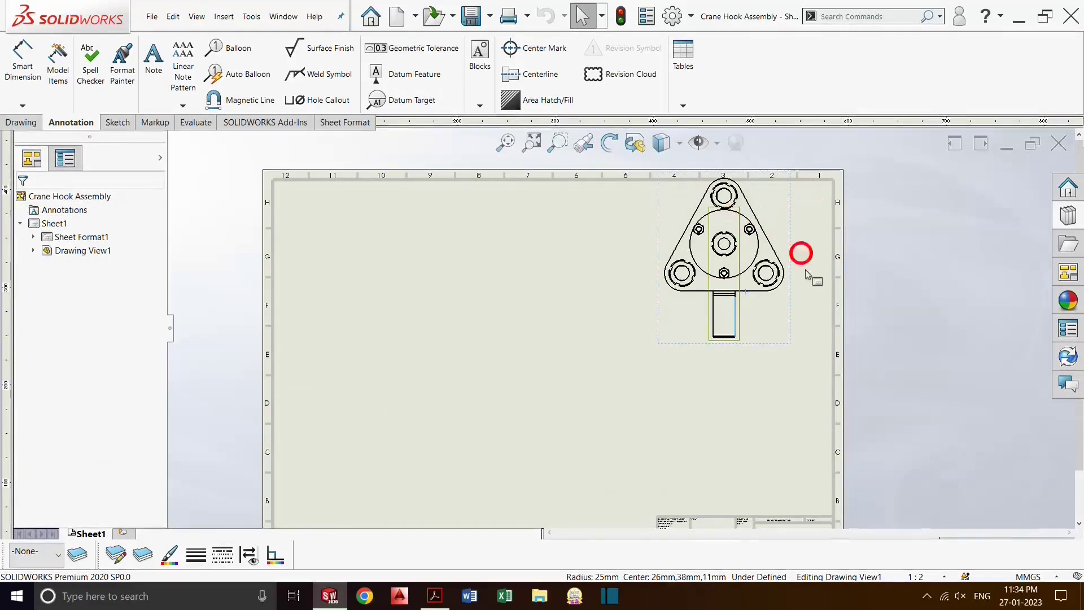
click(776, 337)
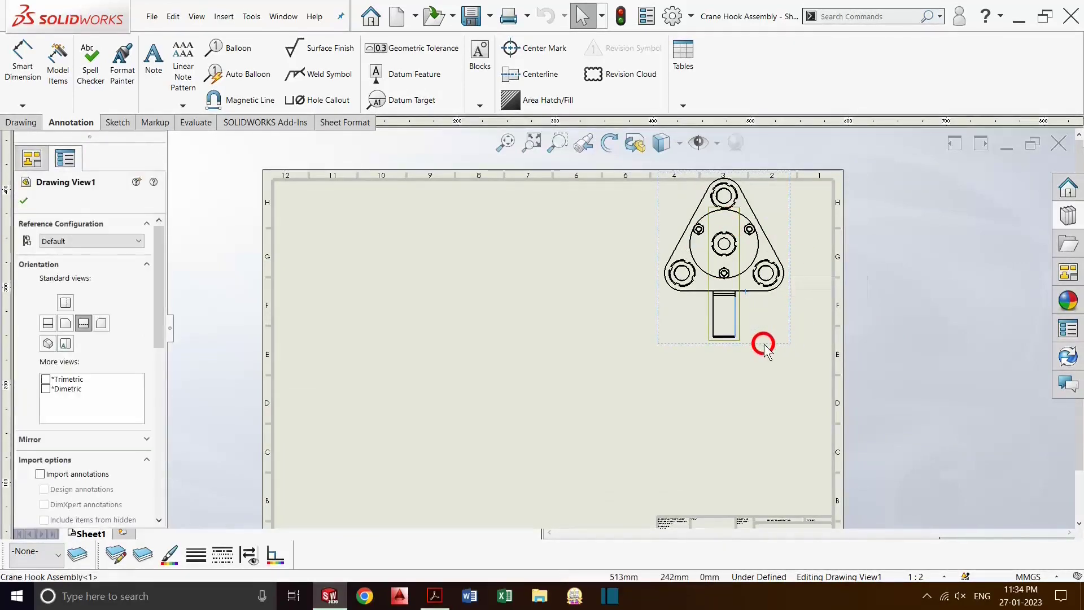
drag(764, 344, 765, 367)
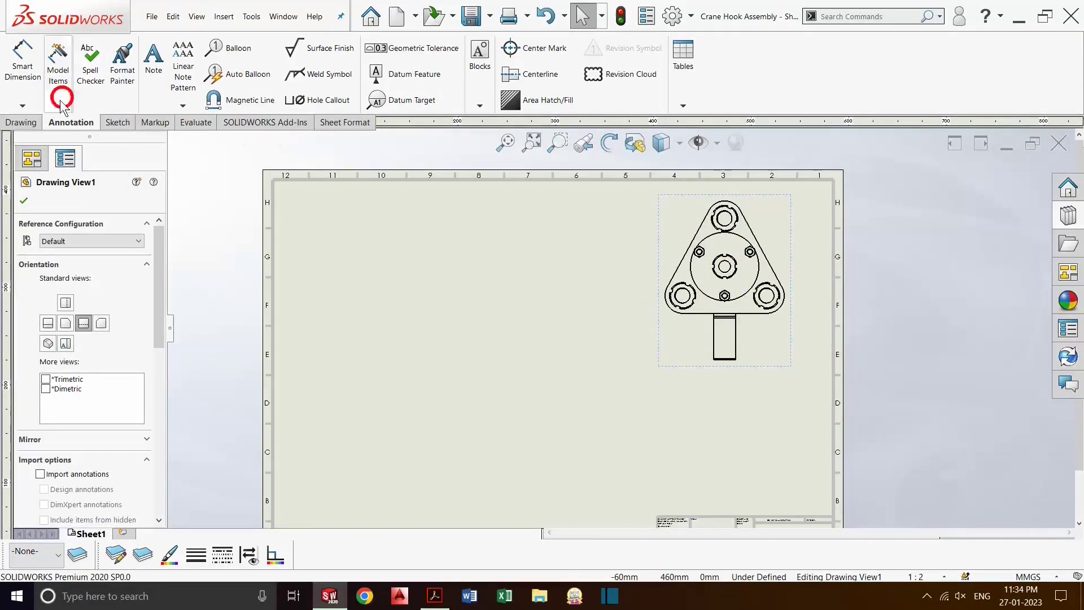
Draw a vertical section cutting line through the centre of Drawing View1
click(28, 123)
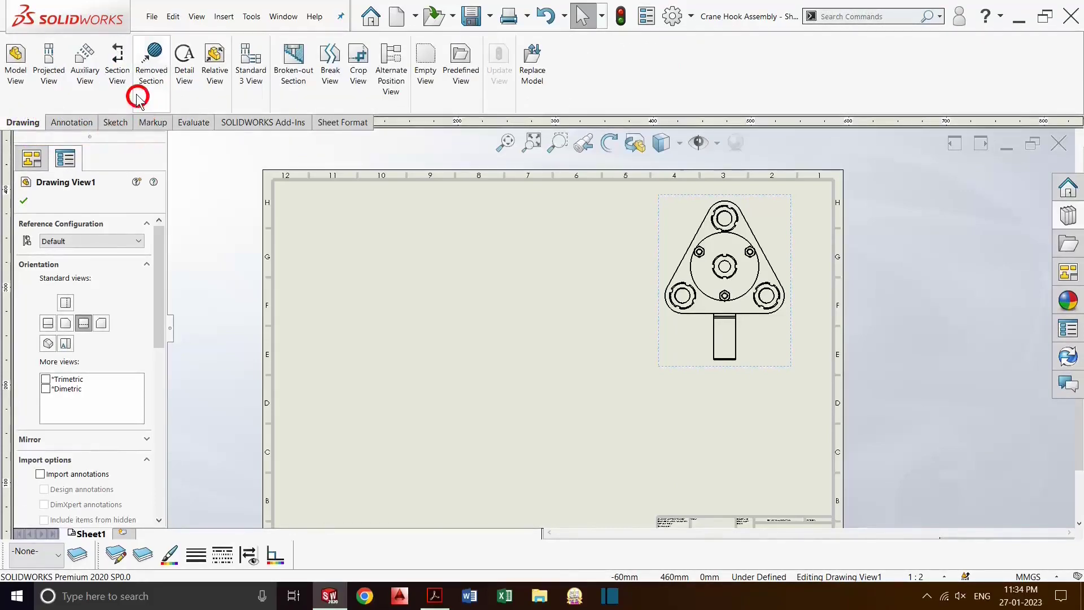
click(118, 75)
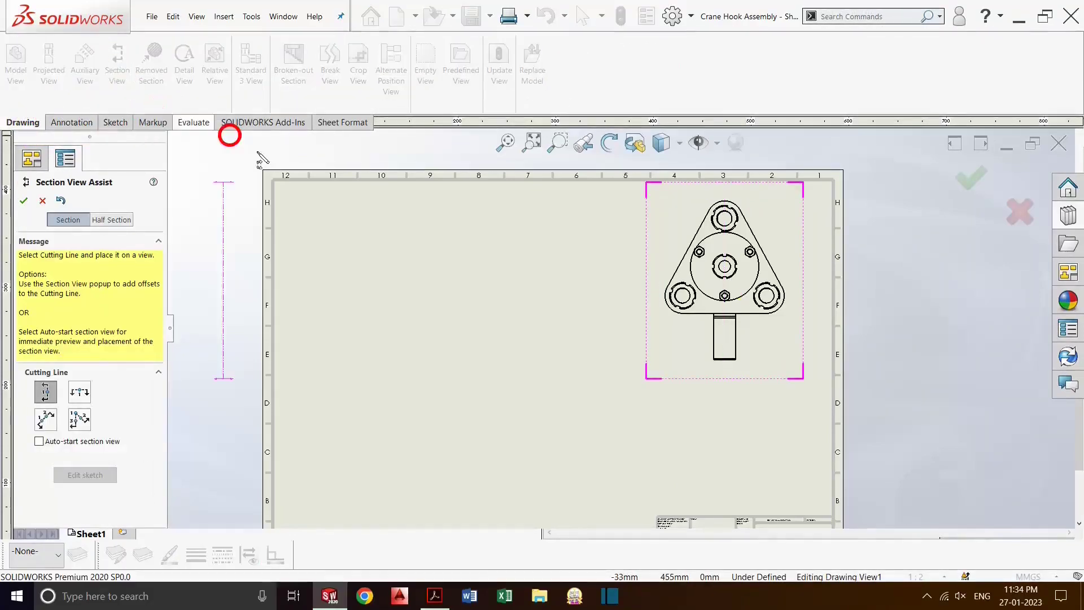
click(725, 268)
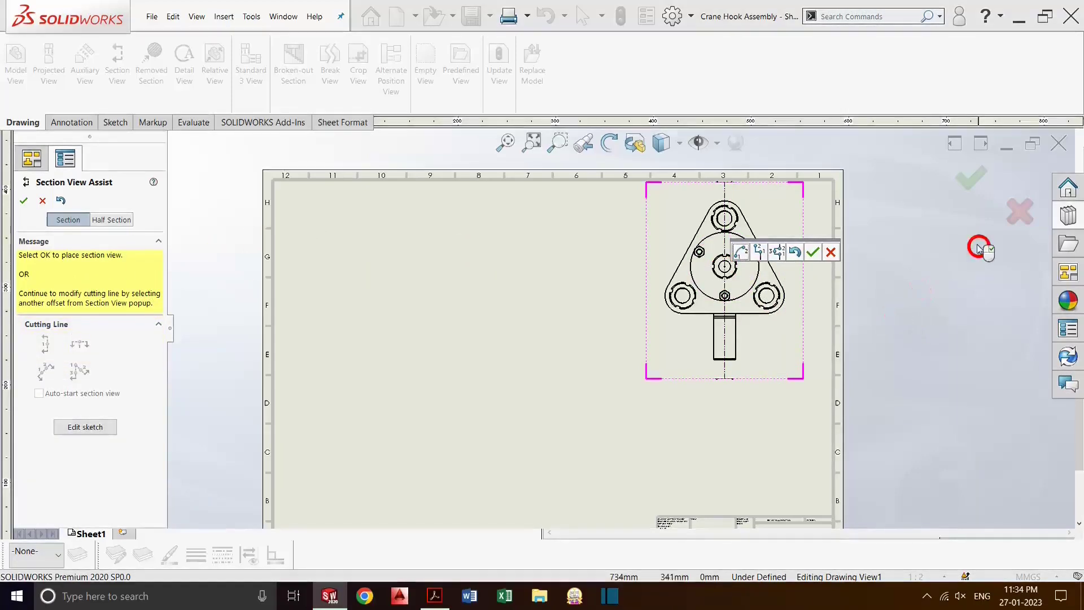
click(23, 201)
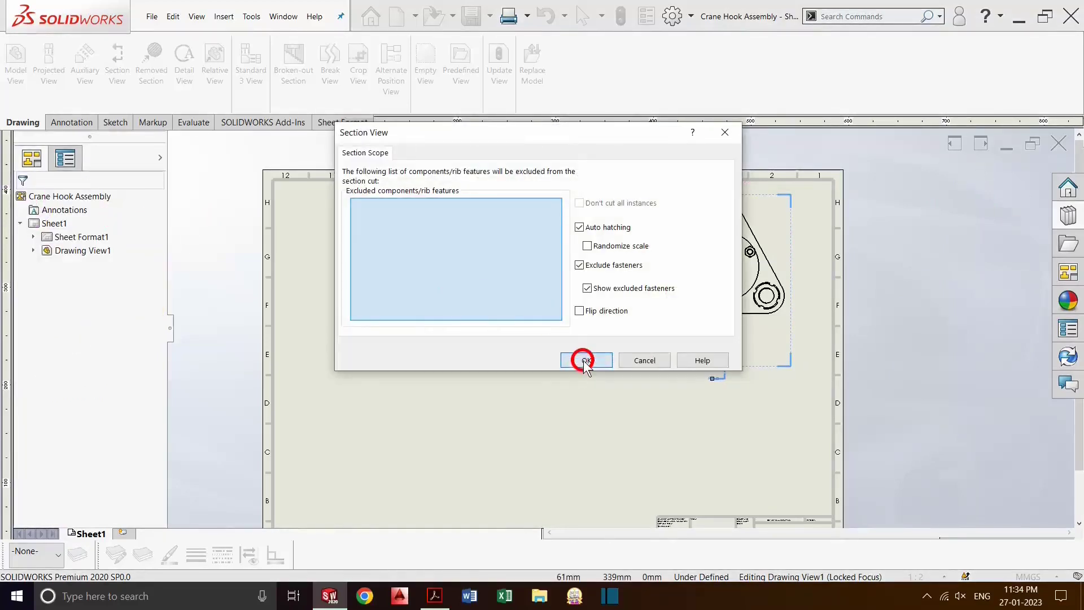
click(585, 360)
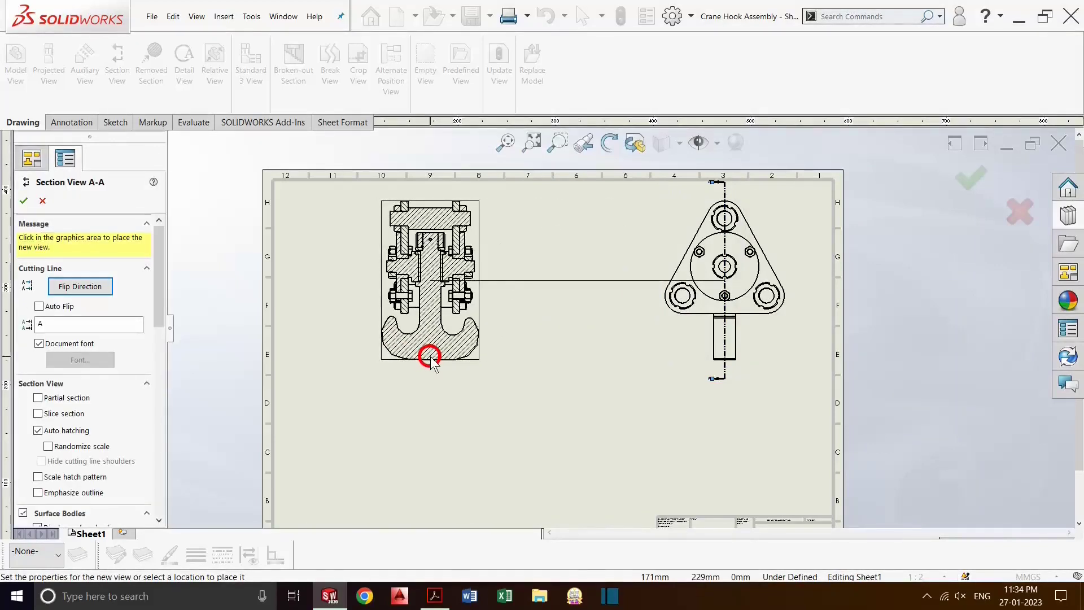
Place hatched section view A-A to the left of the front view
click(430, 359)
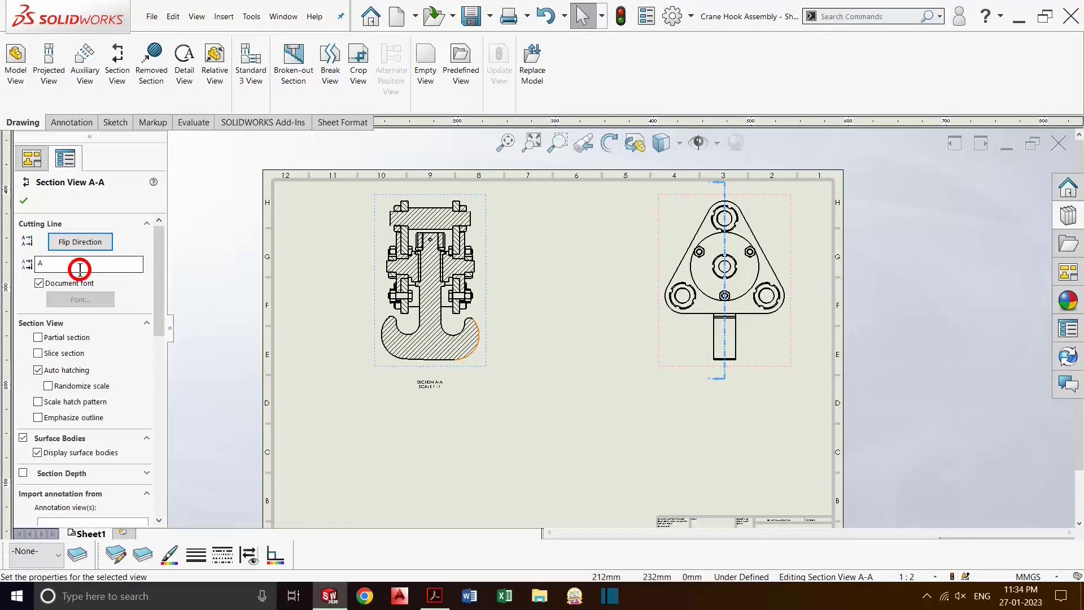
click(24, 207)
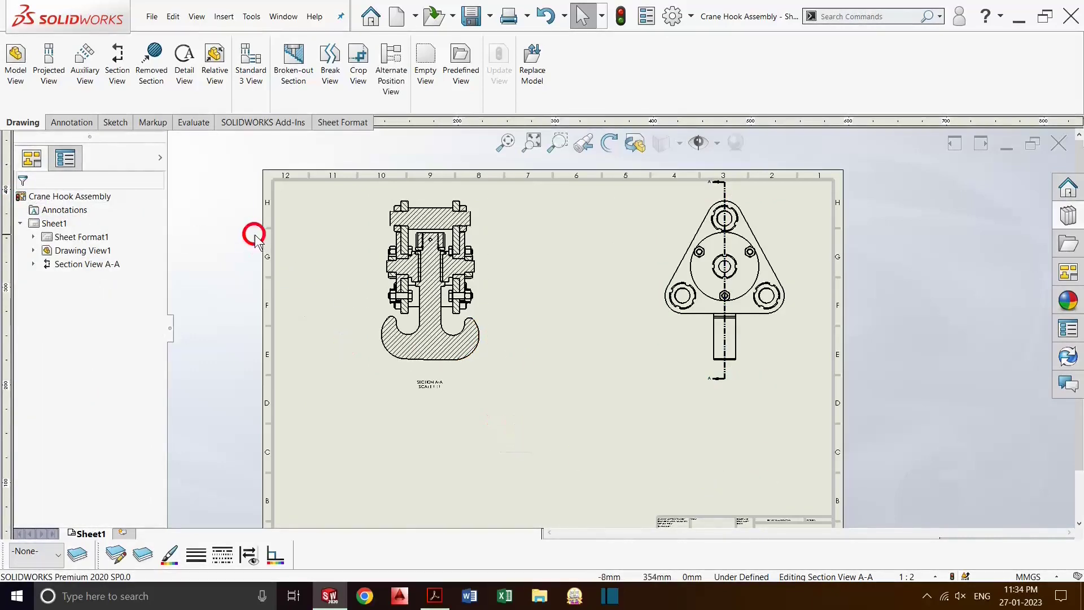
click(62, 66)
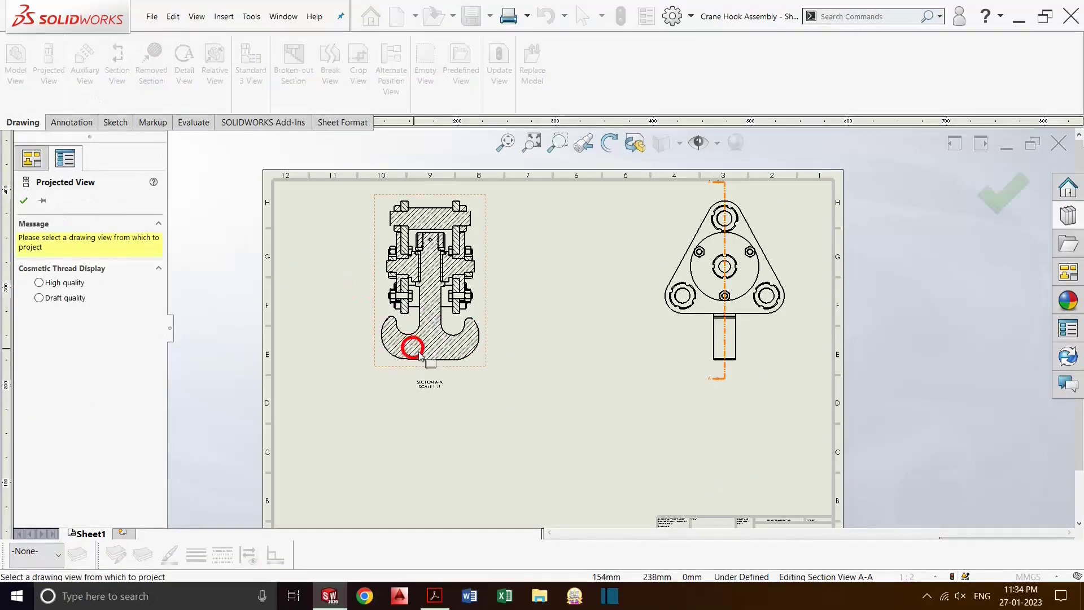
Add a projected view of section A-A below it as Drawing View3
click(470, 370)
key(z)
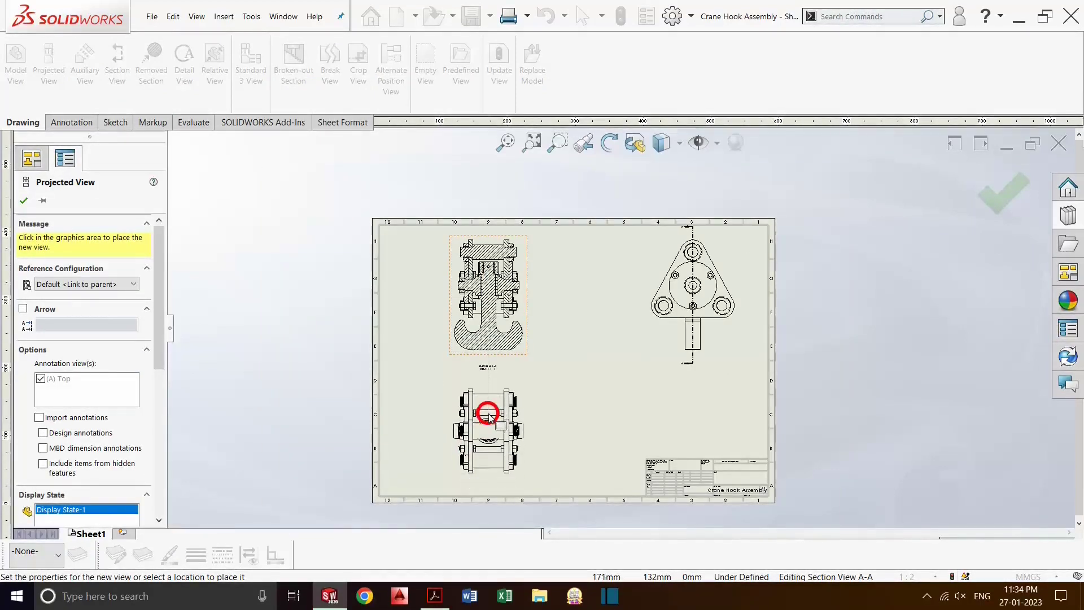
click(489, 415)
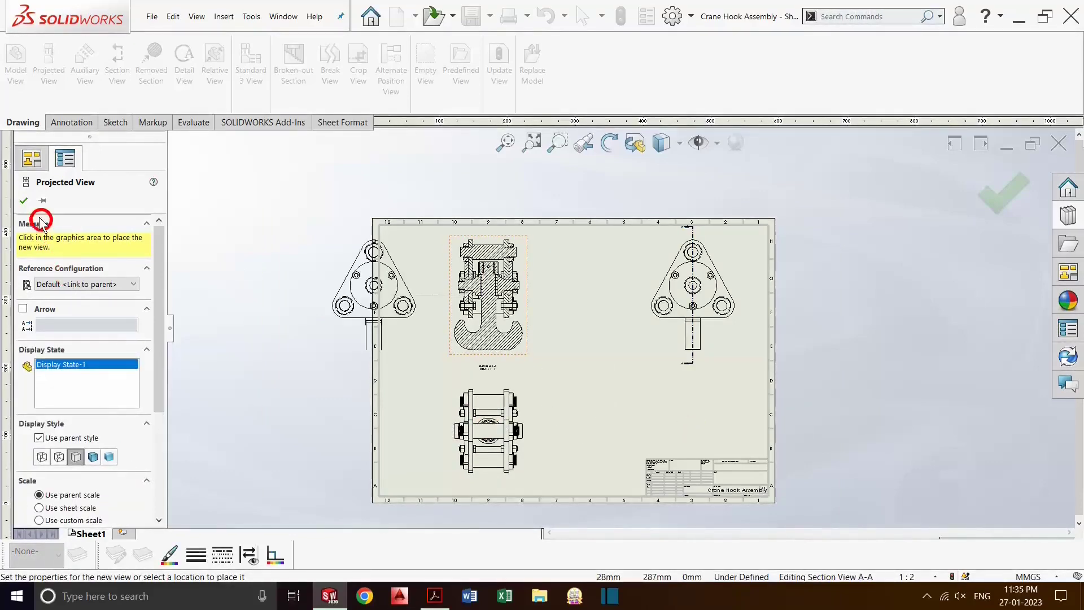
click(24, 200)
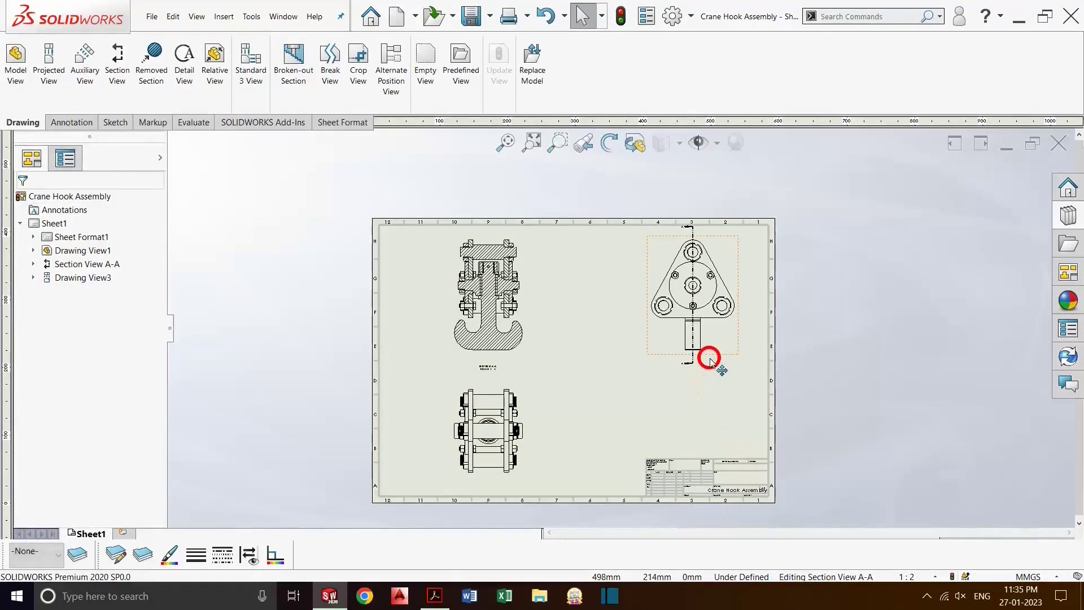
Set Drawing View1 to display Hidden Lines Visible
scroll(726, 351, down, 1)
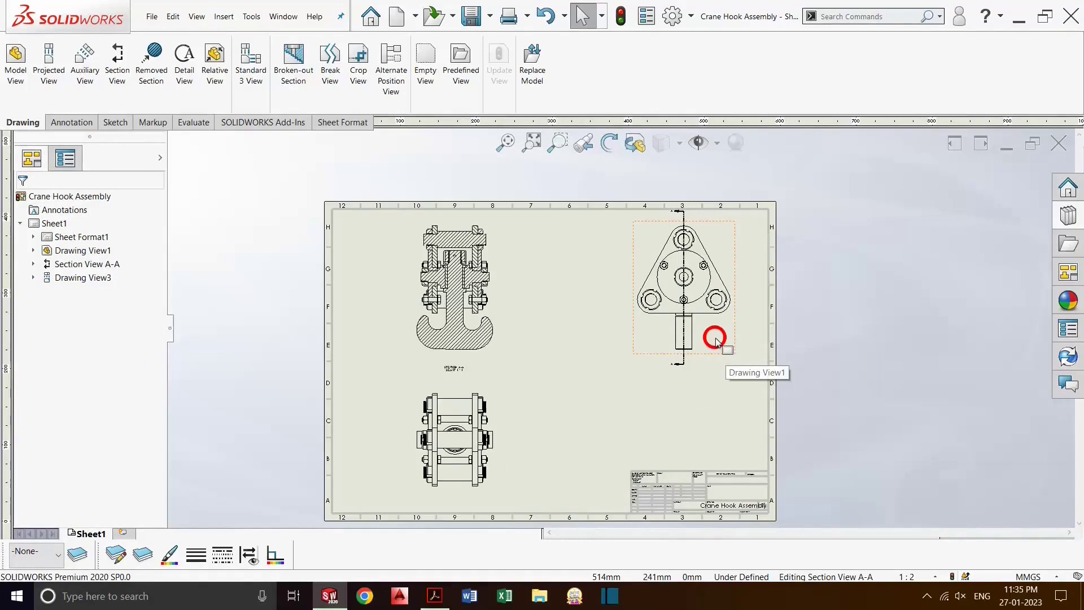
click(715, 339)
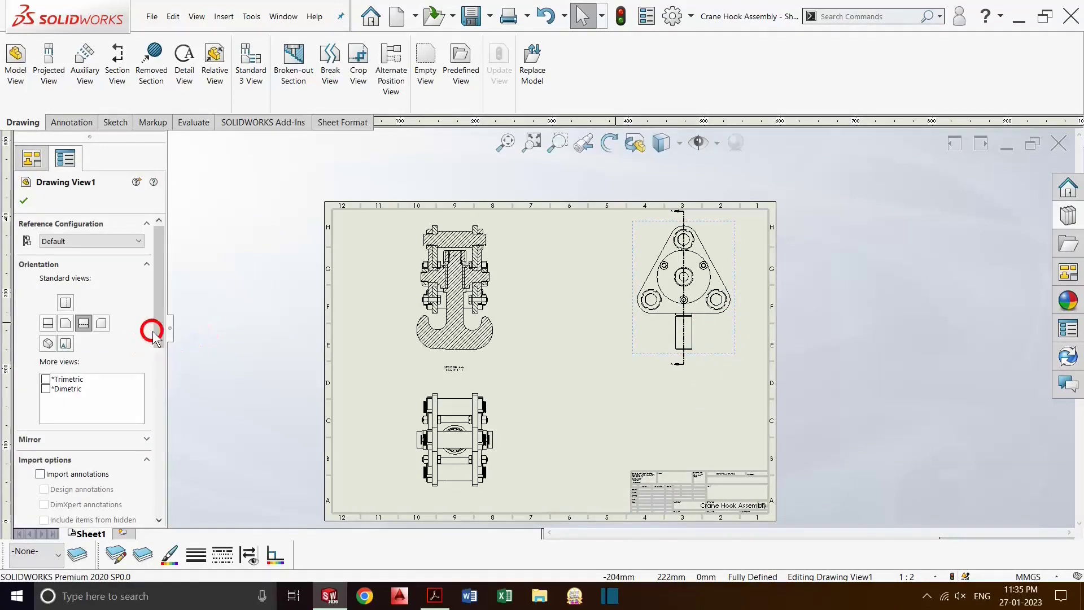
drag(157, 327, 191, 440)
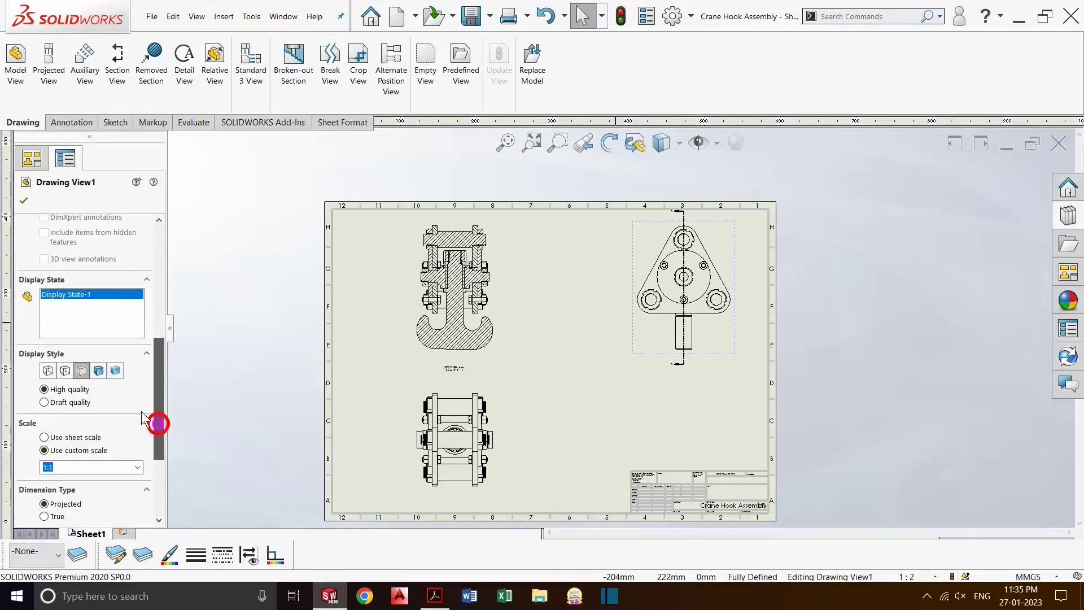
click(64, 371)
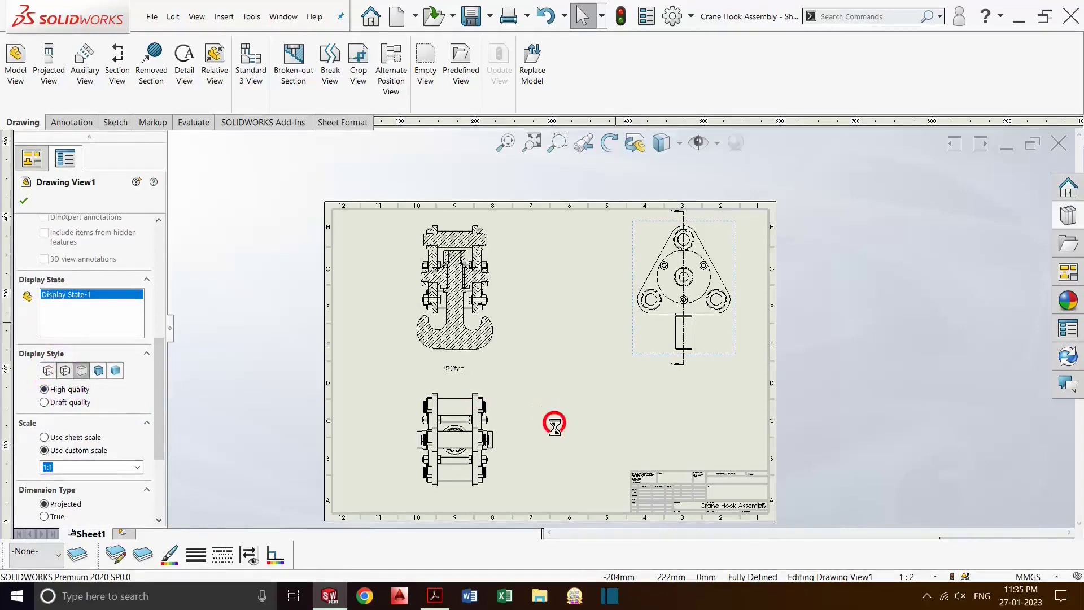
click(547, 386)
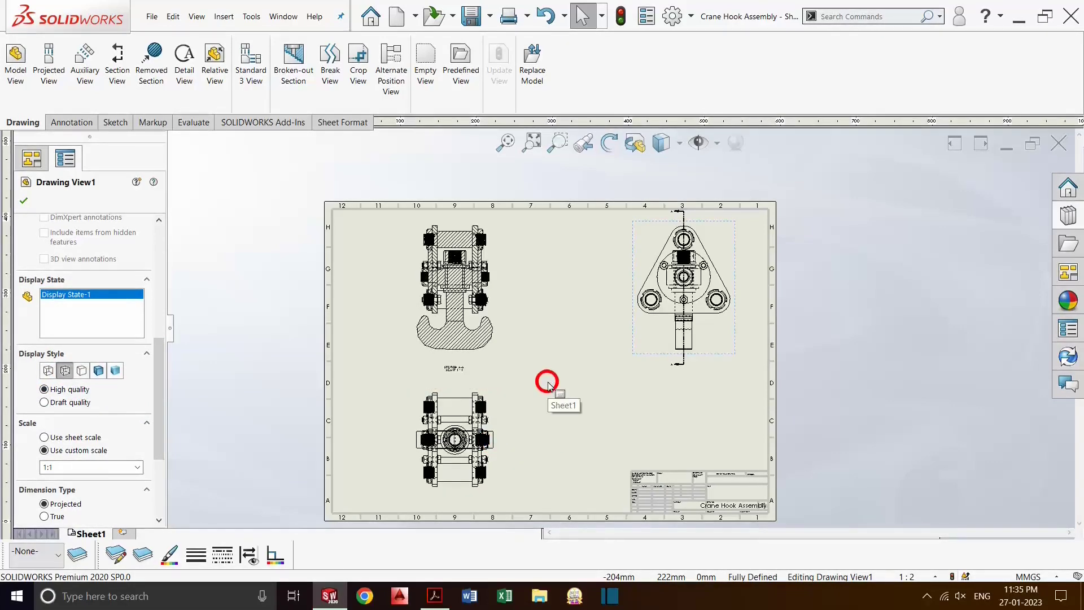
Bring up the Annotation tools
scroll(619, 383, up, 1)
scroll(618, 378, up, 3)
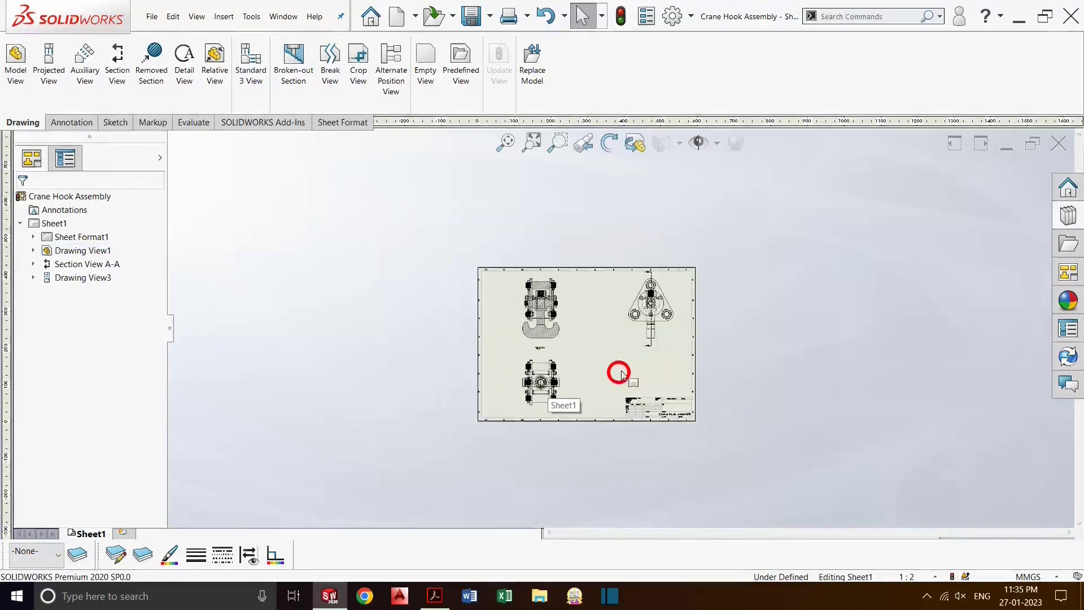
scroll(621, 339, down, 2)
scroll(621, 322, up, 3)
scroll(632, 322, down, 4)
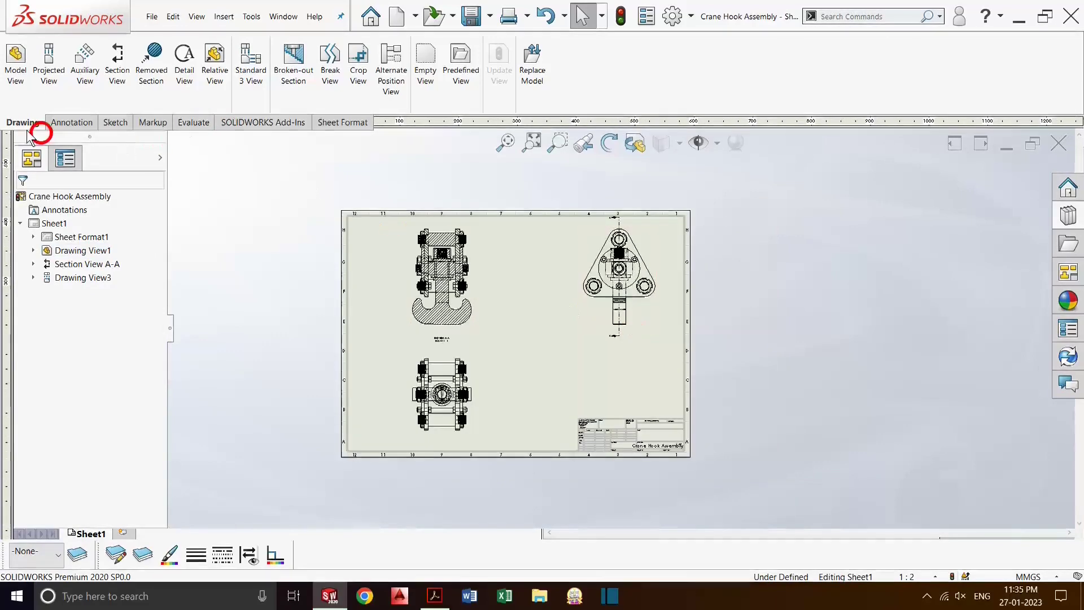
click(77, 124)
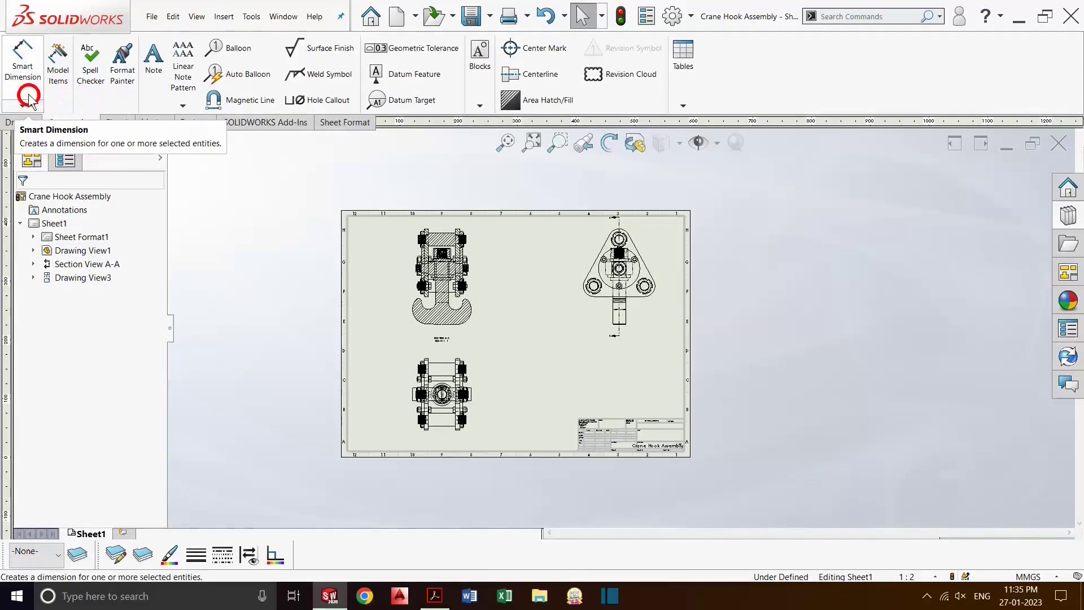
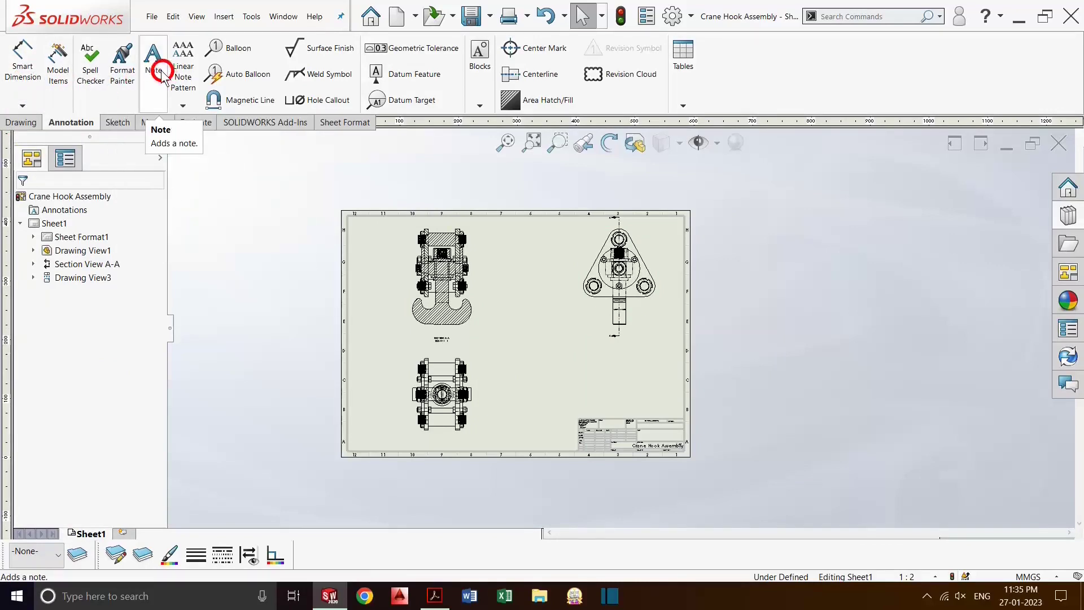
Auto-balloon Section View A-A so each crane hook part gets a numbered item balloon
click(257, 76)
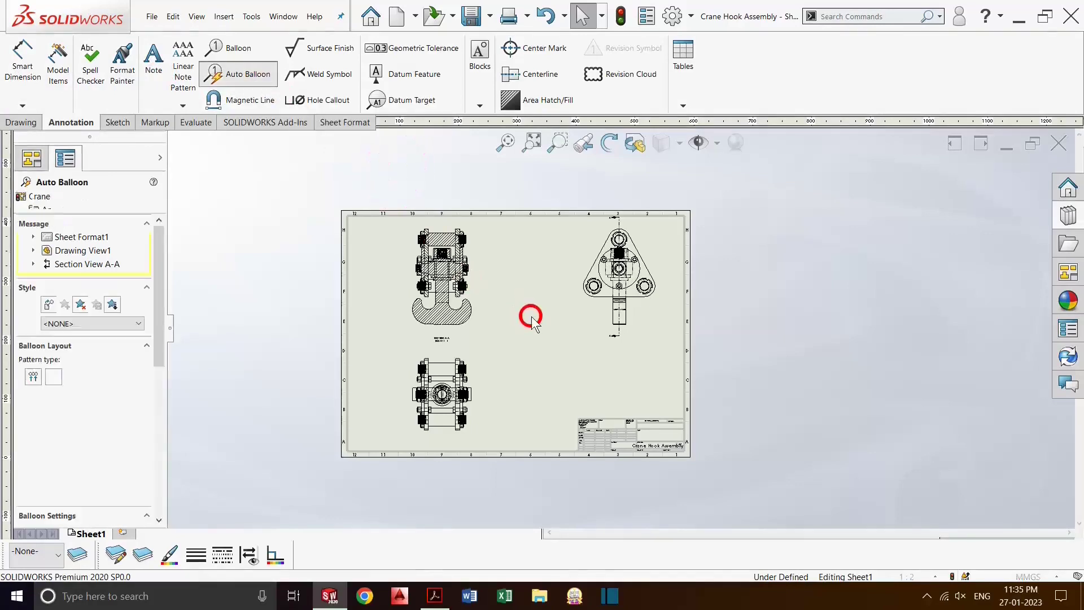
click(464, 287)
scroll(555, 311, up, 3)
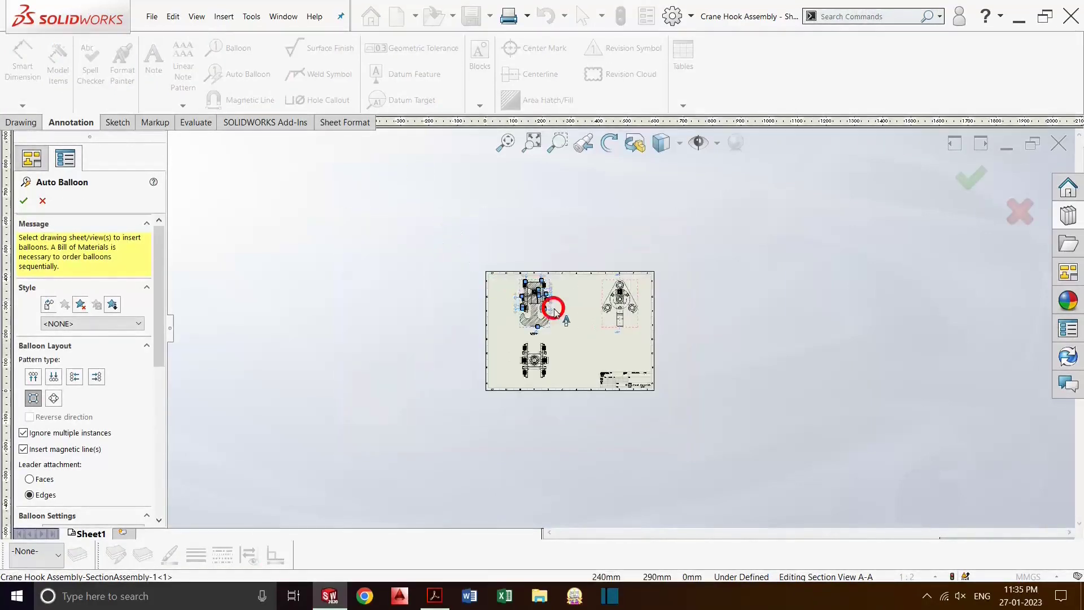
scroll(553, 310, down, 3)
scroll(542, 291, down, 3)
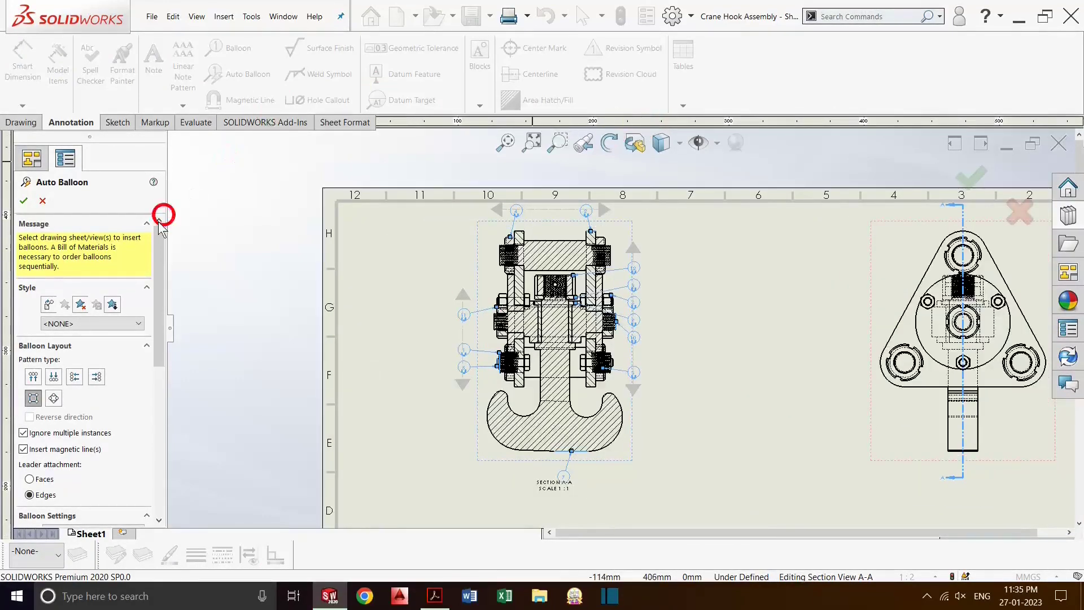
click(23, 201)
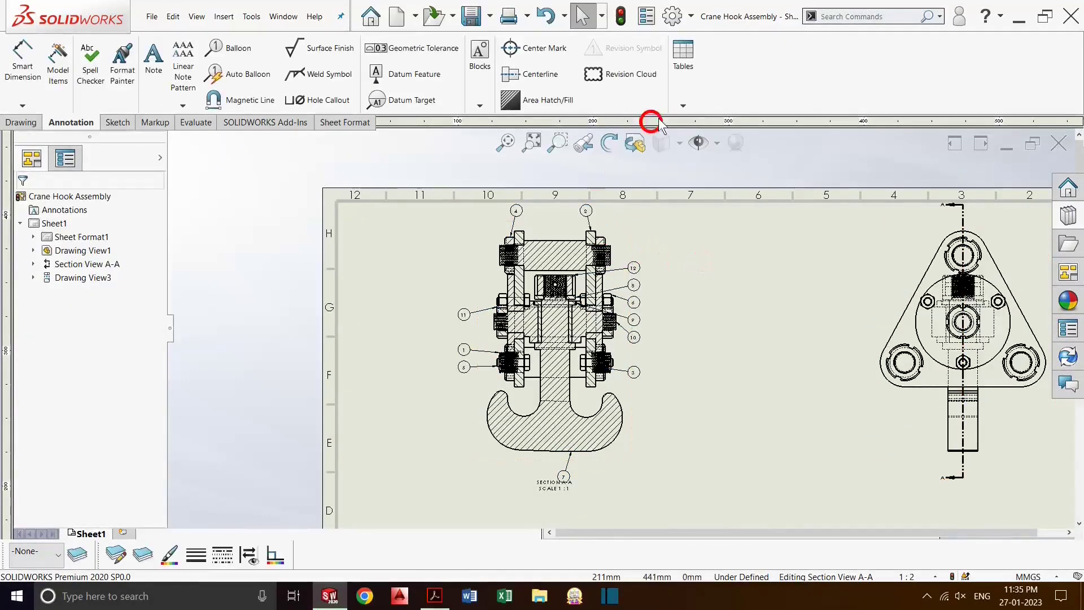
Insert a Bill of Materials from Section View A-A using the bom-standard template
click(686, 58)
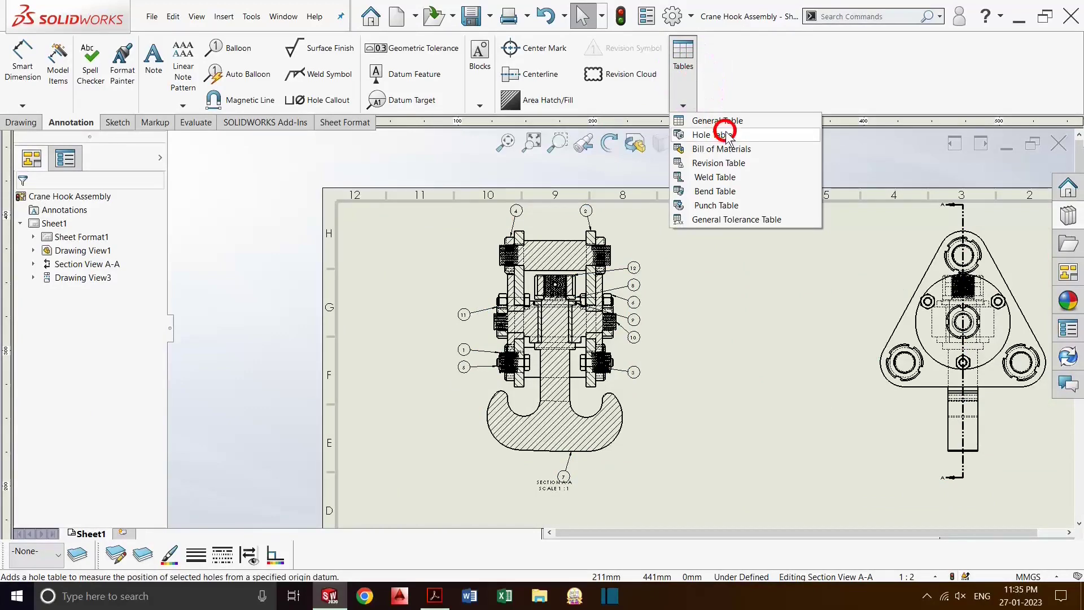
click(744, 150)
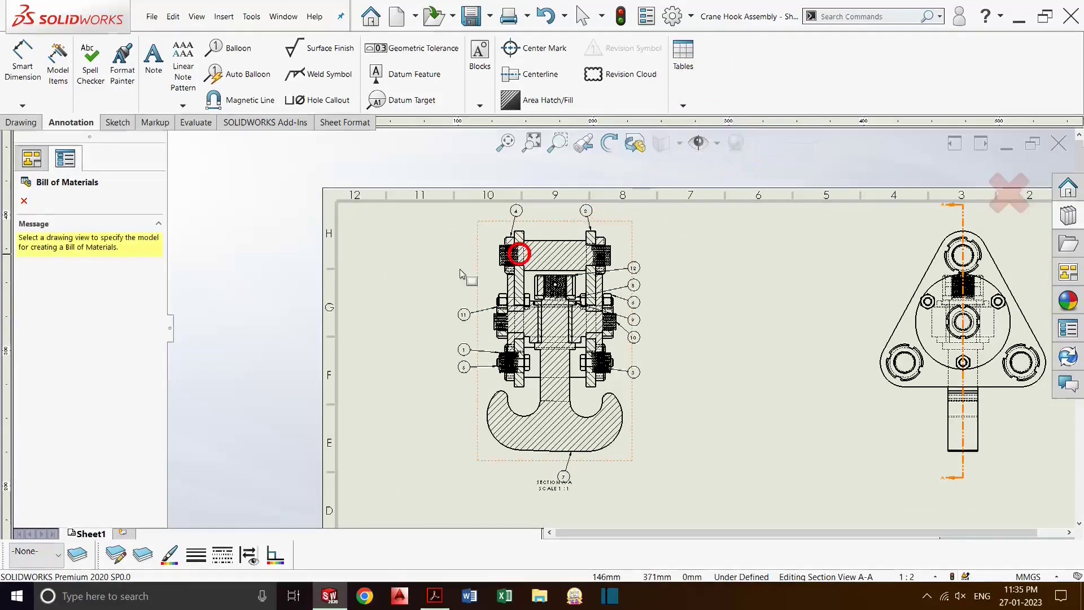
click(638, 393)
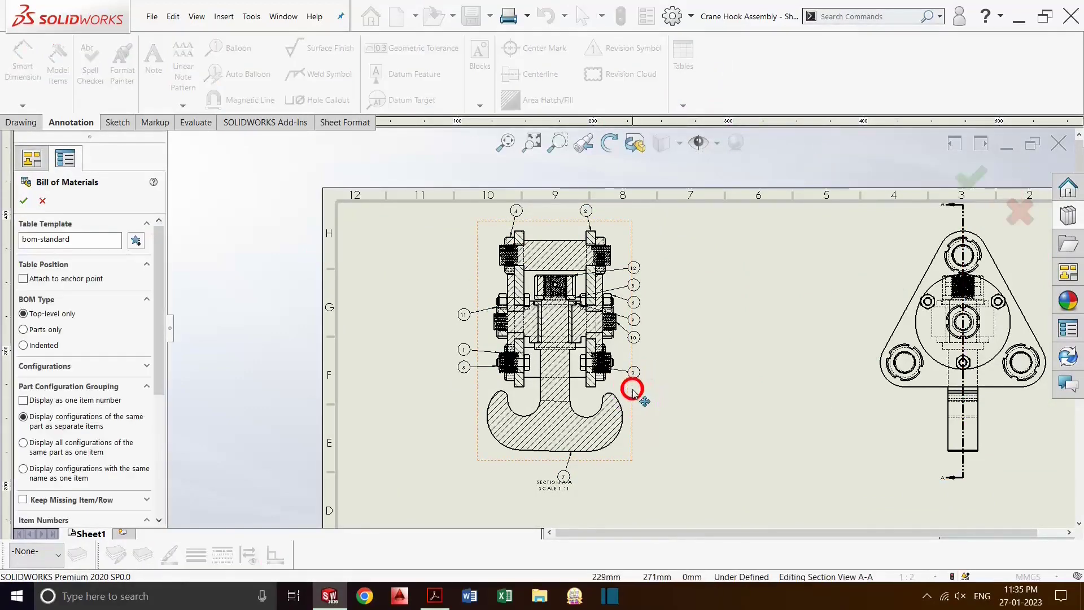
scroll(624, 375, up, 2)
scroll(695, 407, up, 3)
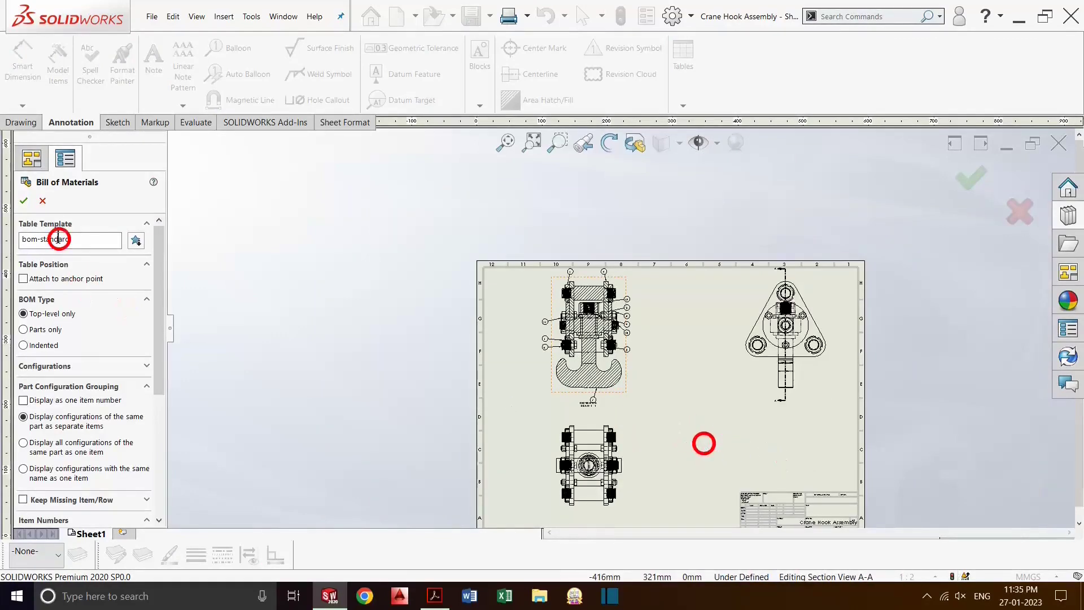
click(21, 202)
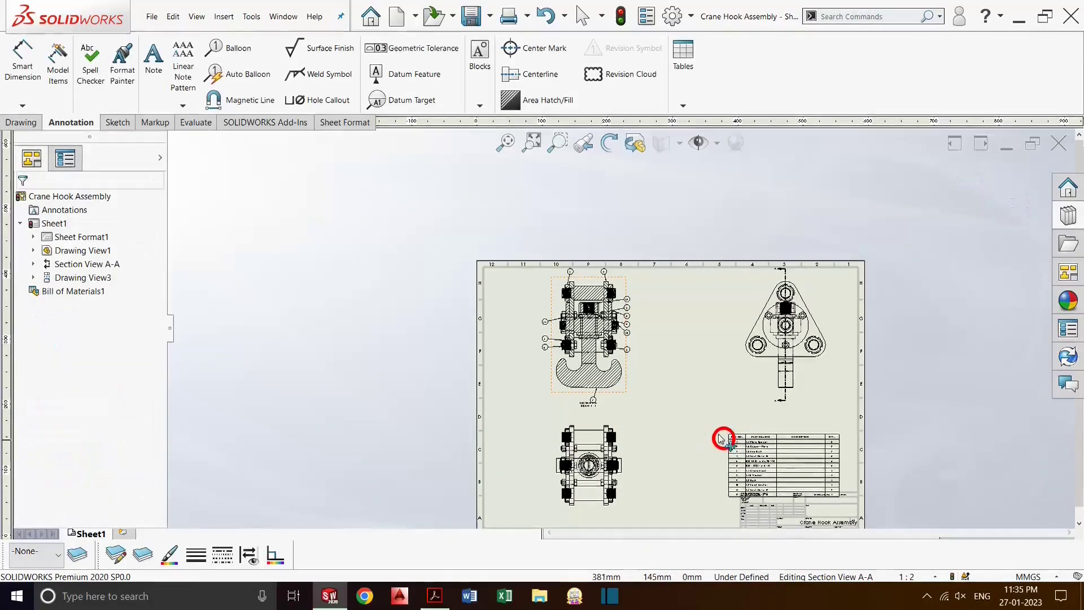
click(704, 416)
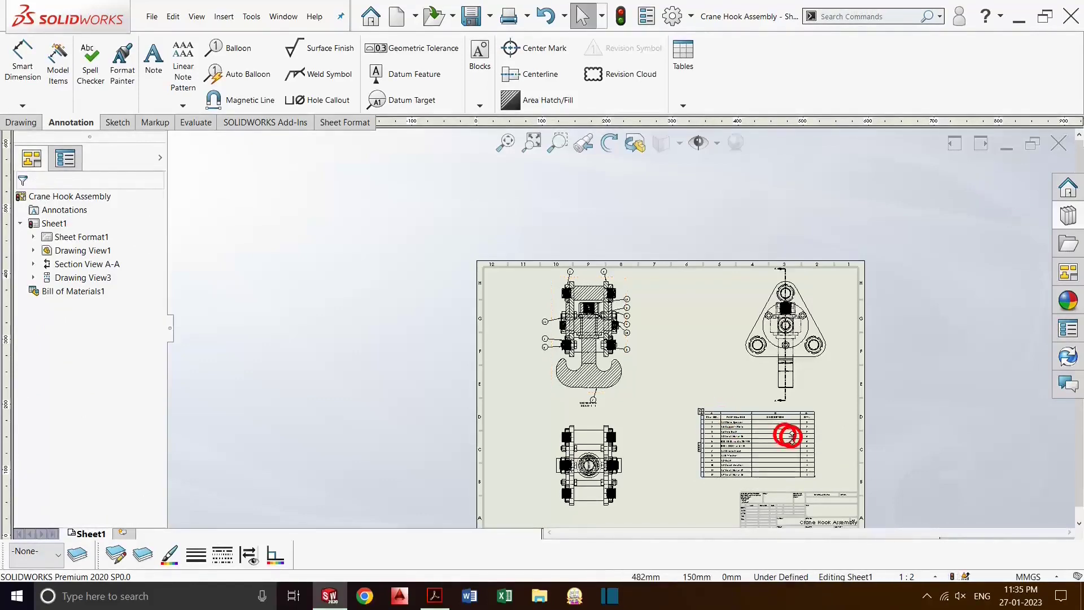
scroll(791, 437, up, 3)
scroll(665, 375, down, 1)
scroll(665, 377, down, 3)
scroll(655, 376, up, 3)
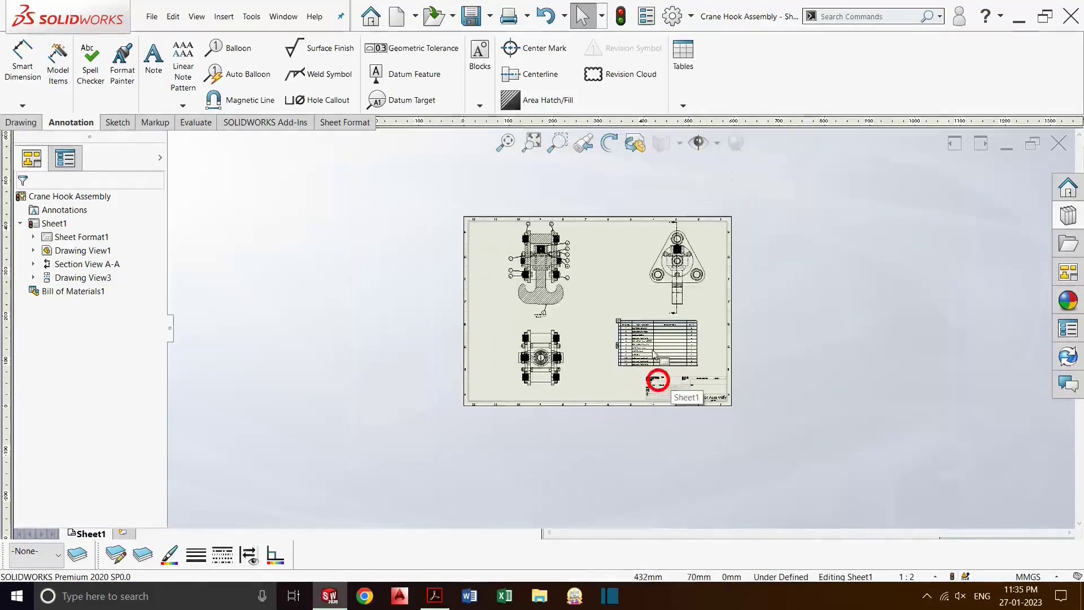
scroll(644, 333, up, 1)
scroll(639, 289, down, 1)
scroll(640, 293, down, 3)
scroll(639, 295, down, 1)
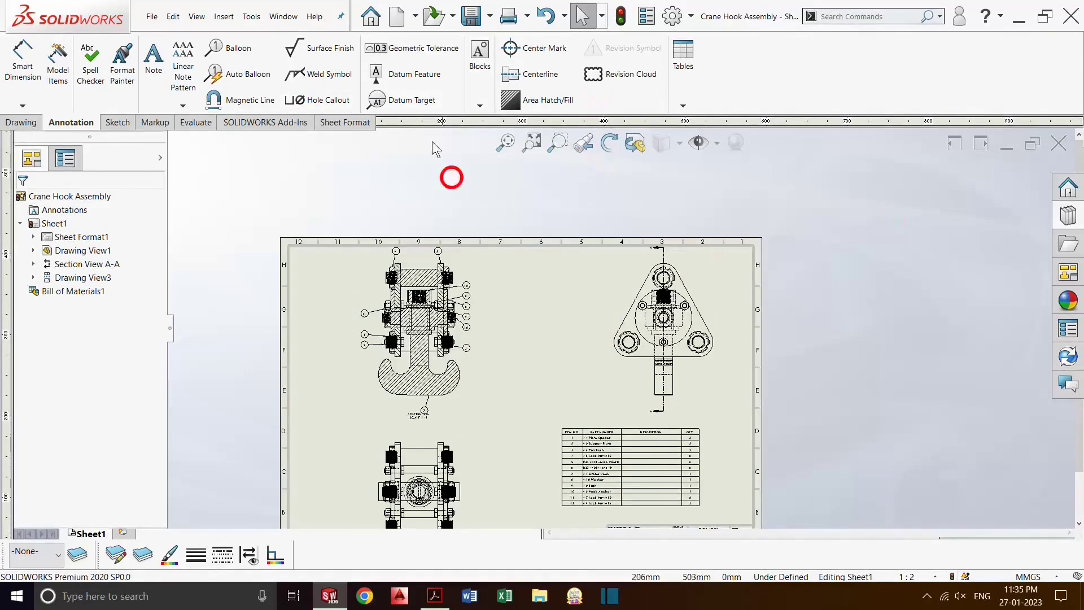
click(510, 17)
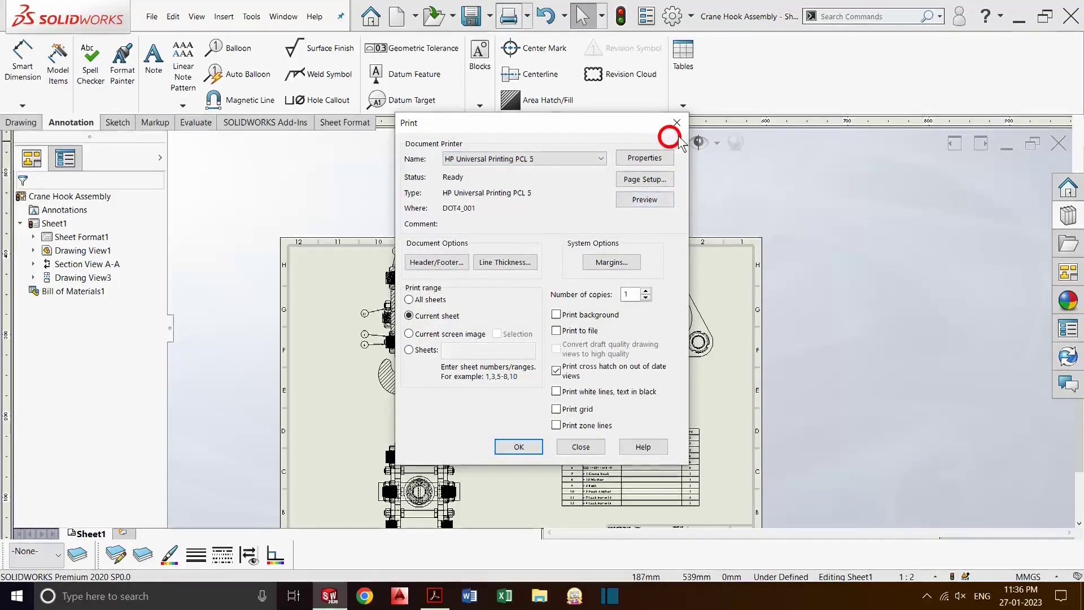
key(Escape)
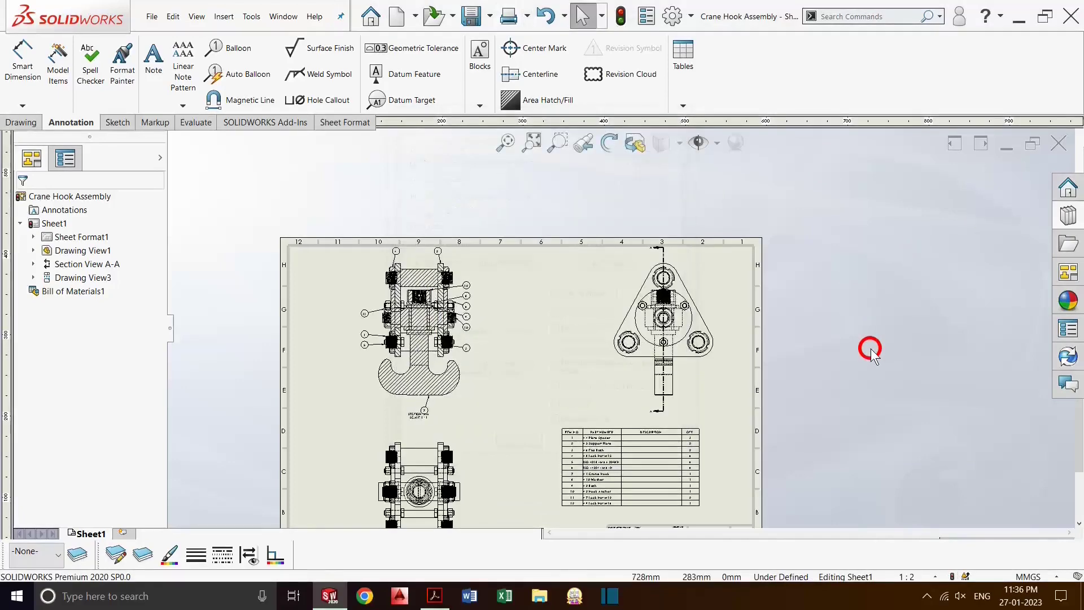
key(f)
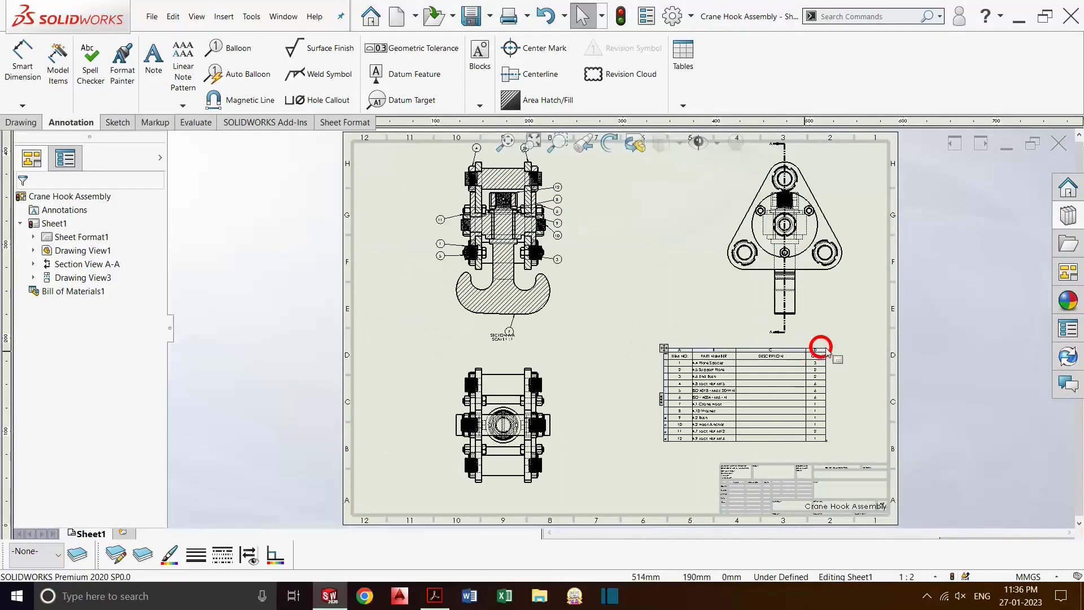